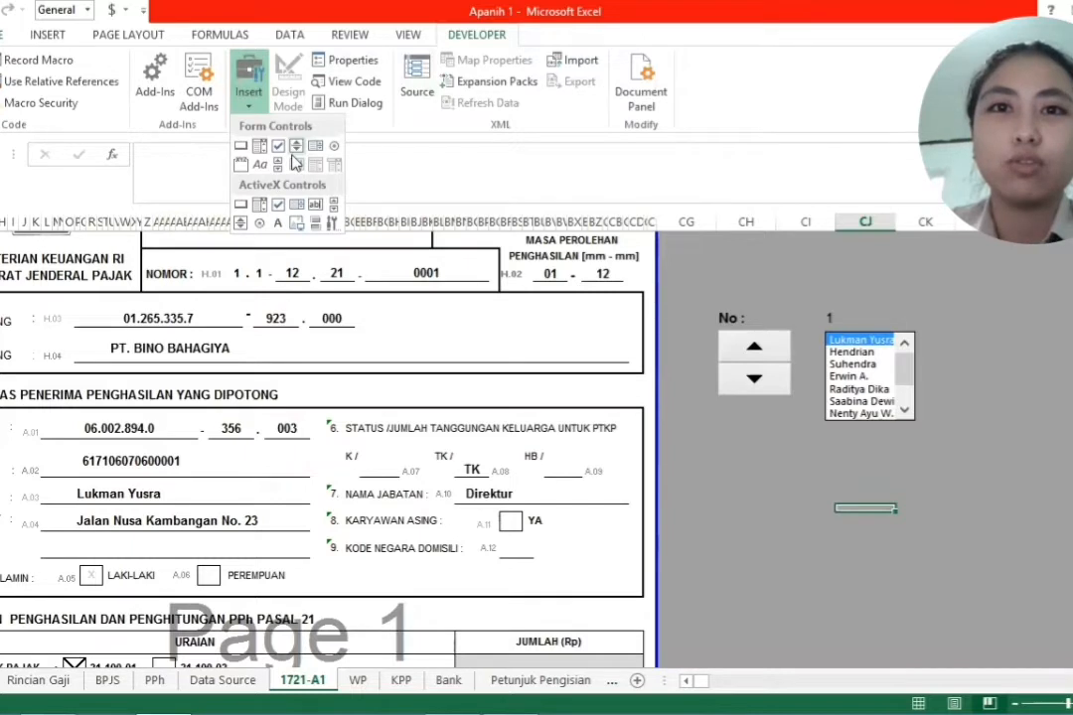
# Step: Draw a form-control spin button below the existing one and set its minimum value to 1 and maximum to 10
pyautogui.click(296, 146)
pyautogui.moveTo(718, 480); pyautogui.dragTo(804, 549)
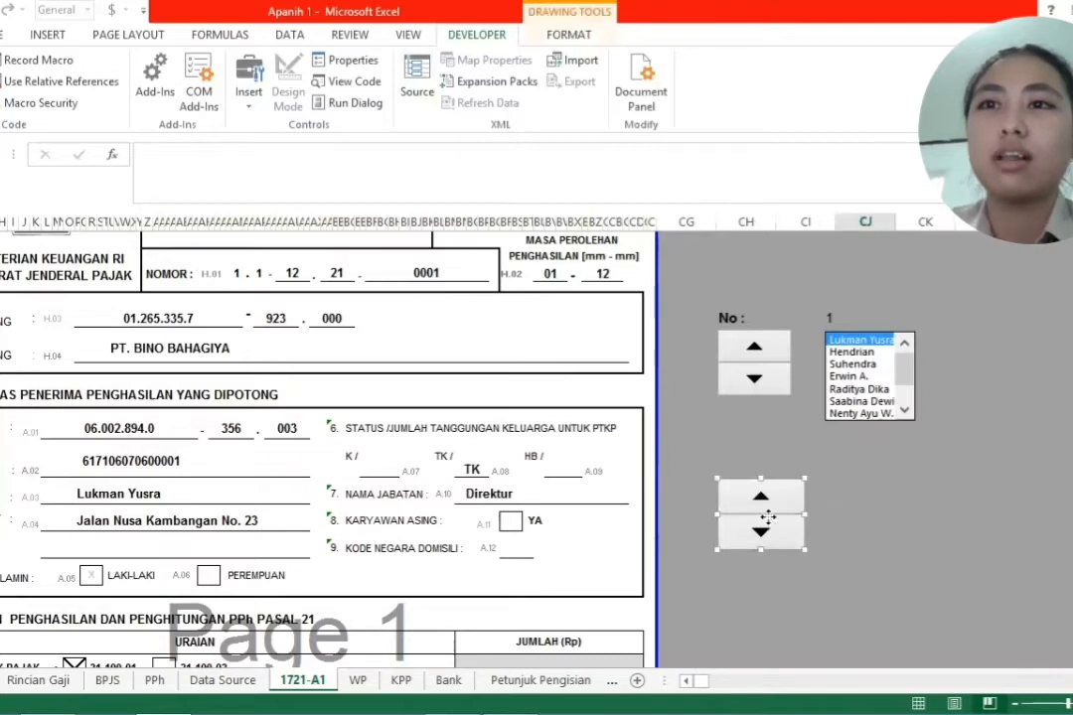
pyautogui.rightClick(768, 517)
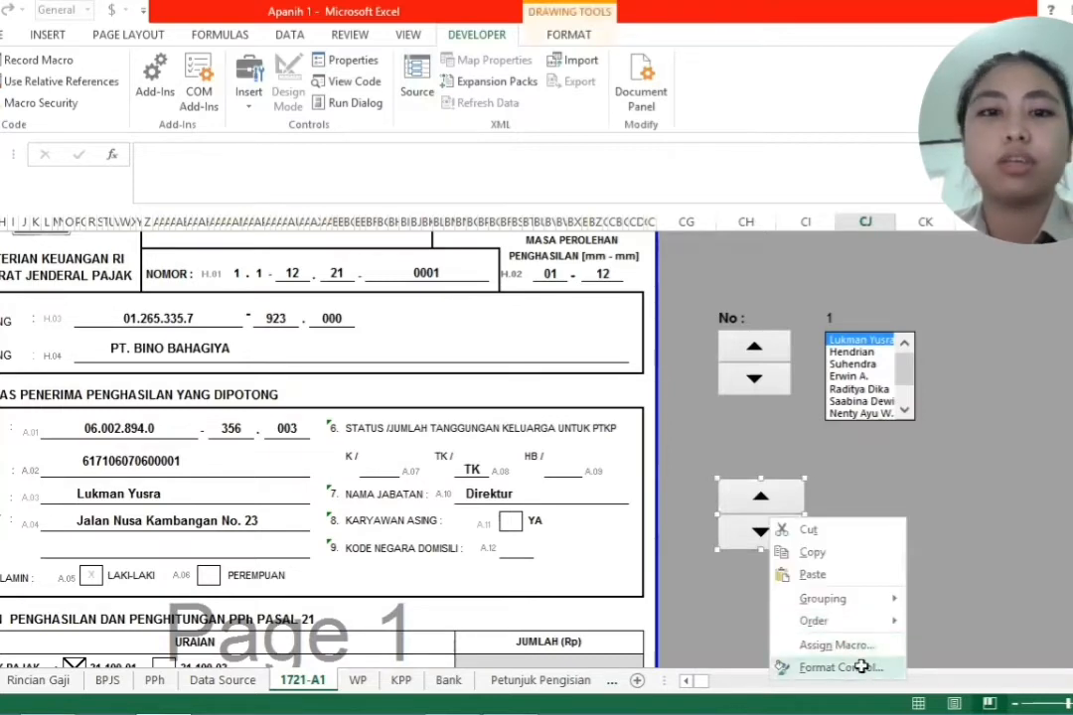
pyautogui.click(862, 668)
pyautogui.click(425, 299)
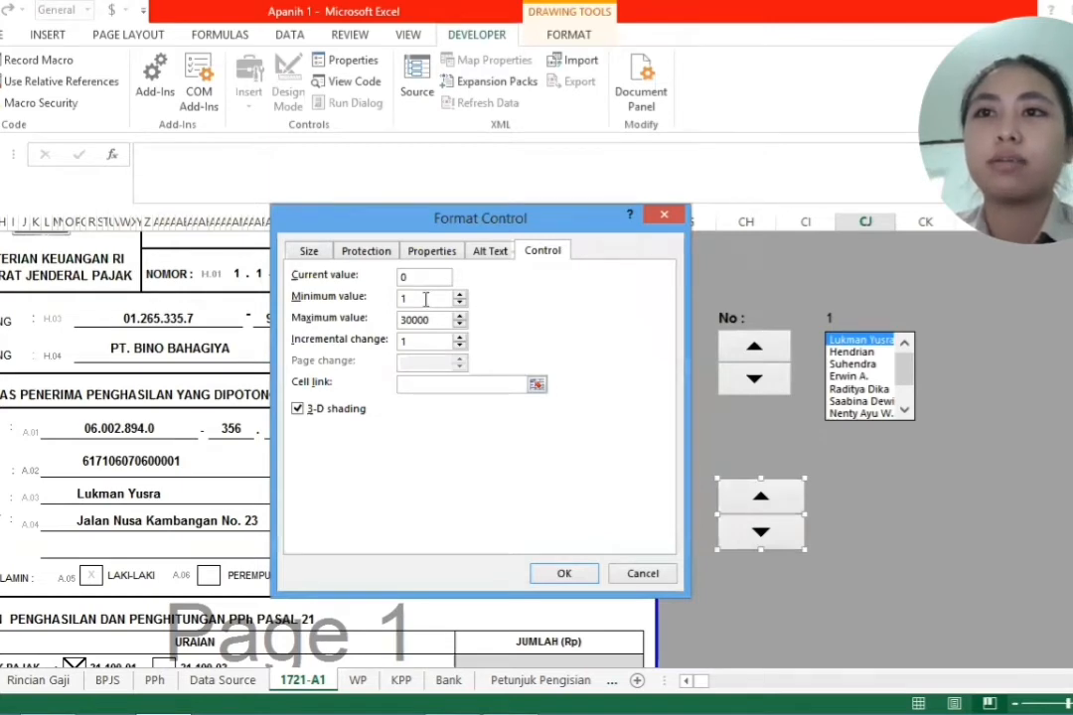
pyautogui.write('1')
pyautogui.doubleClick(416, 320)
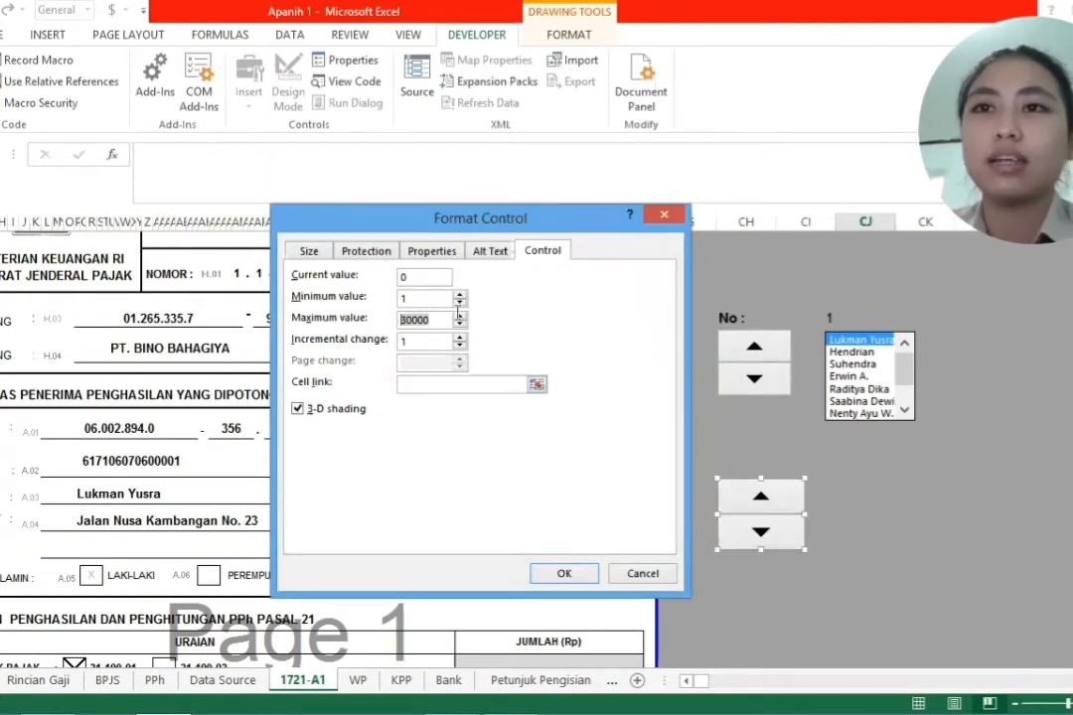
pyautogui.write('10')
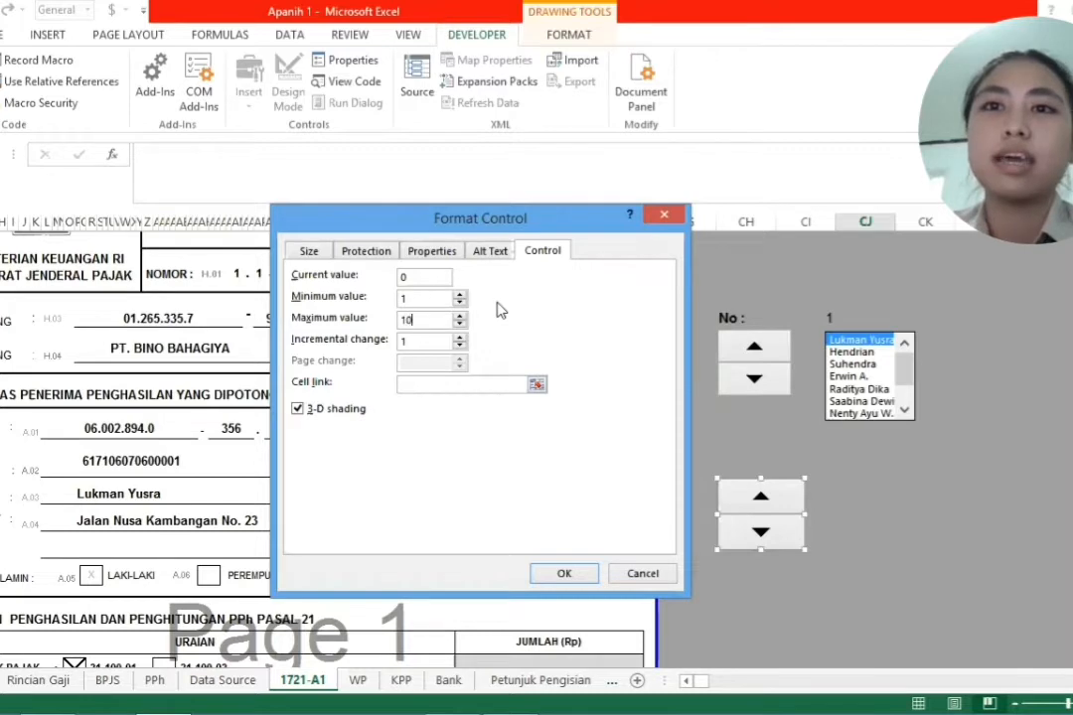
# Step: Link the new spin button to cell CI27, apply the settings and inspect the linked cell
pyautogui.click(537, 387)
pyautogui.click(842, 482)
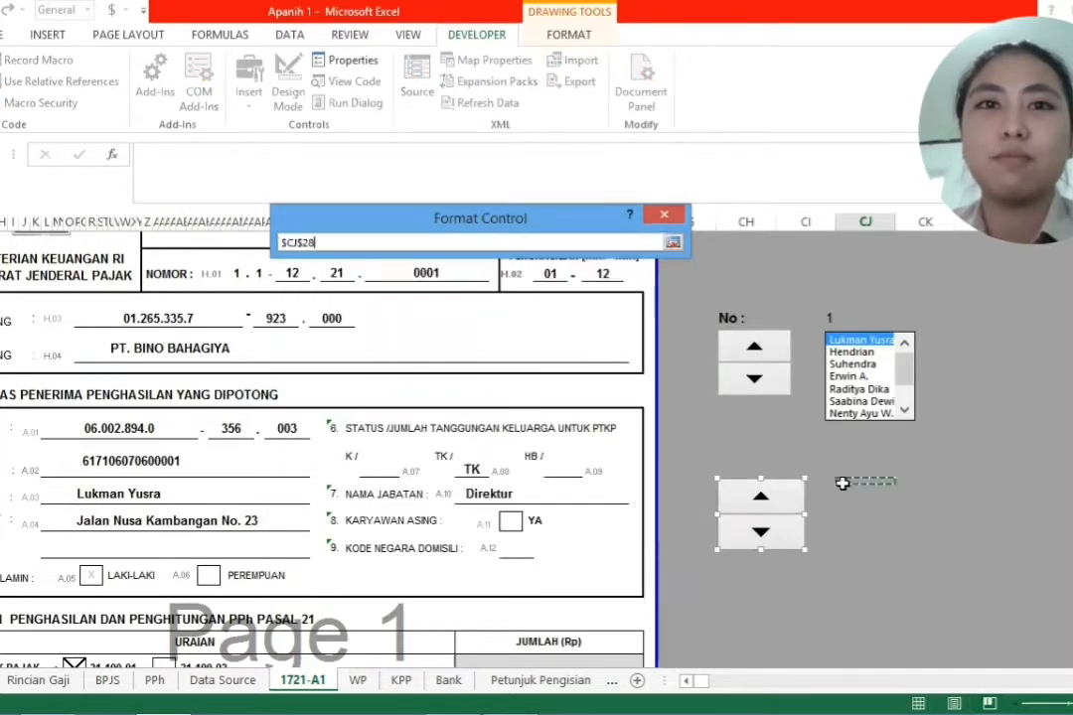
pyautogui.click(834, 462)
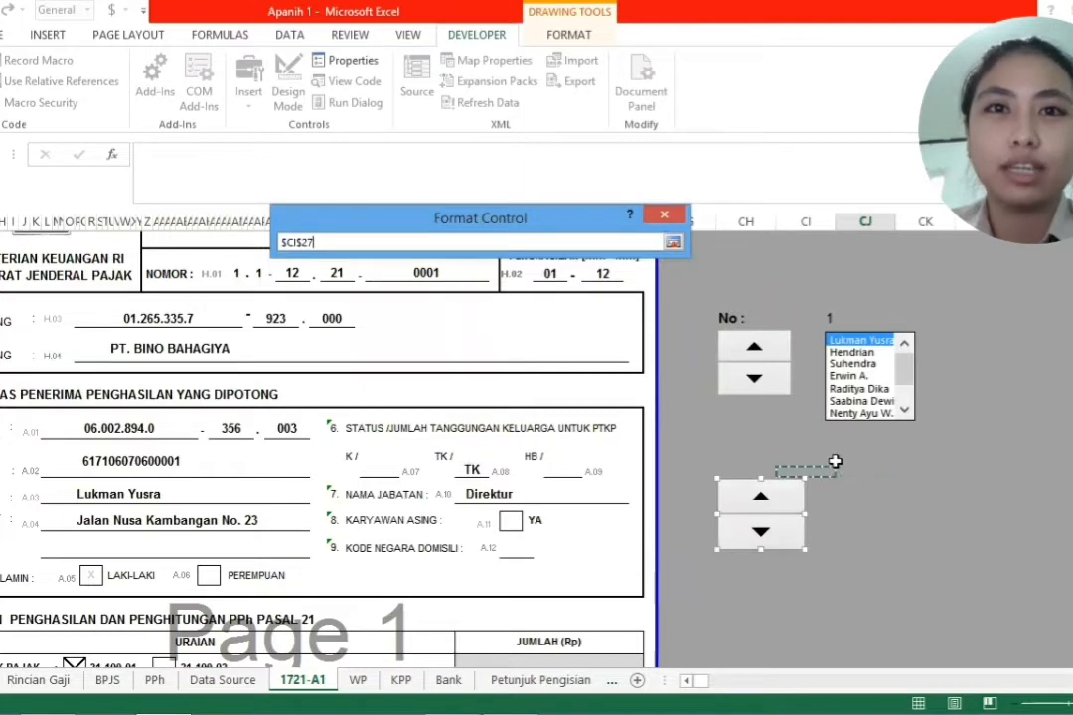
pyautogui.press('Return')
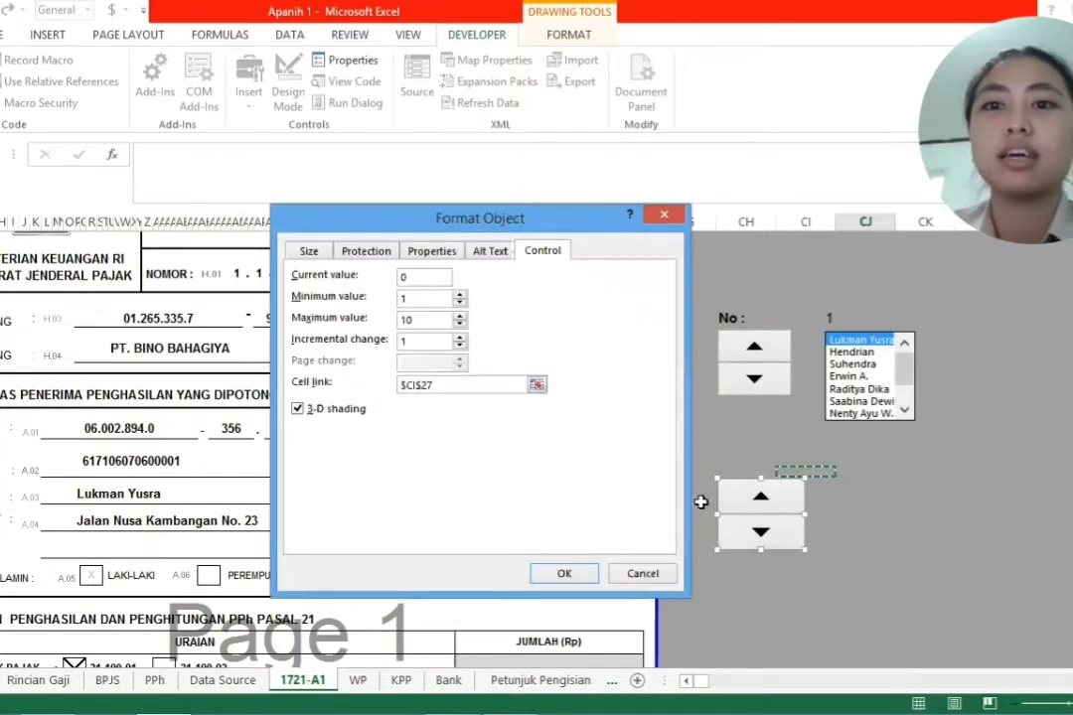
pyautogui.click(564, 575)
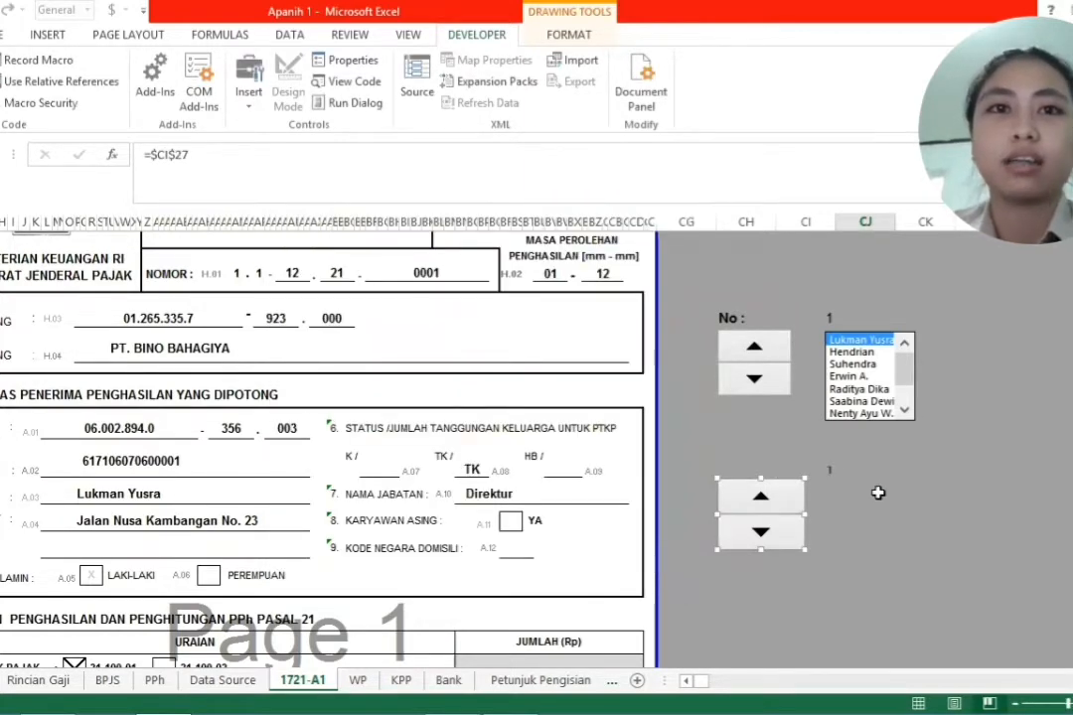
pyautogui.scroll(-1, 878, 493)
pyautogui.click(831, 421)
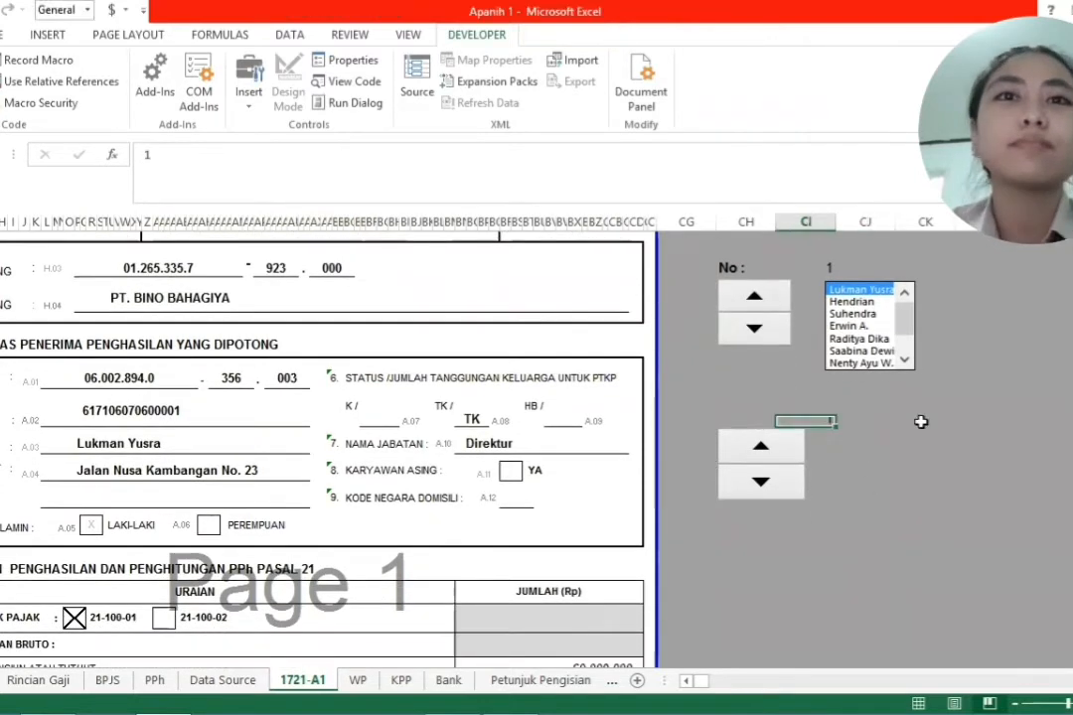
pyautogui.click(815, 505)
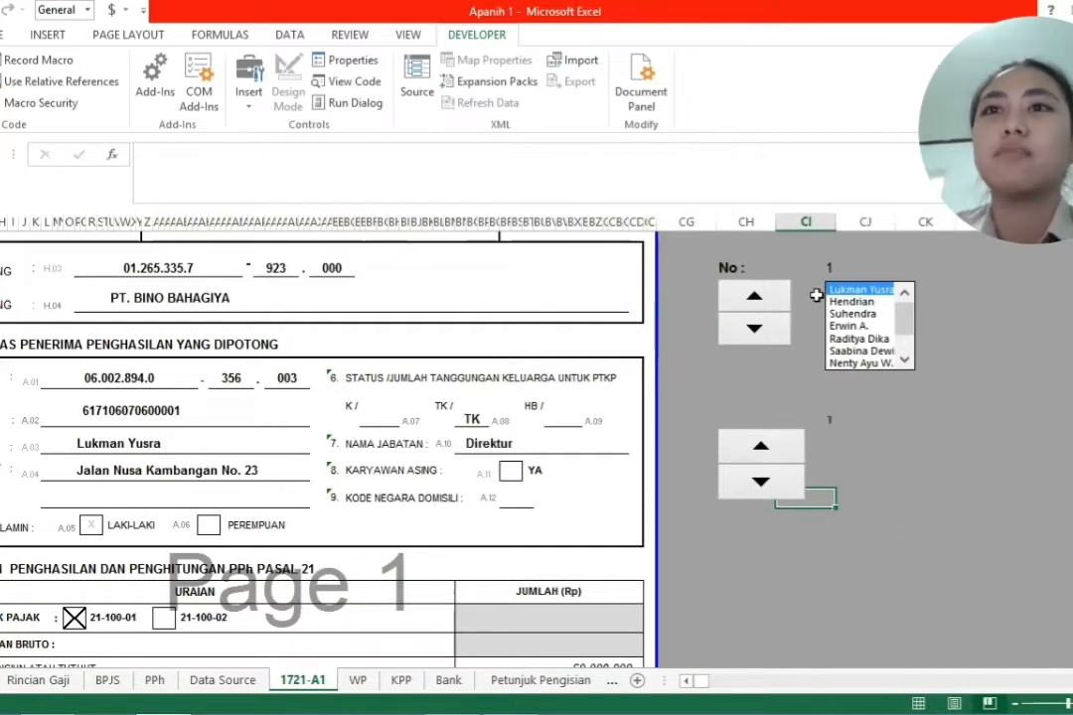
# Step: Draw a form-control list box beside the new spin button
pyautogui.click(251, 96)
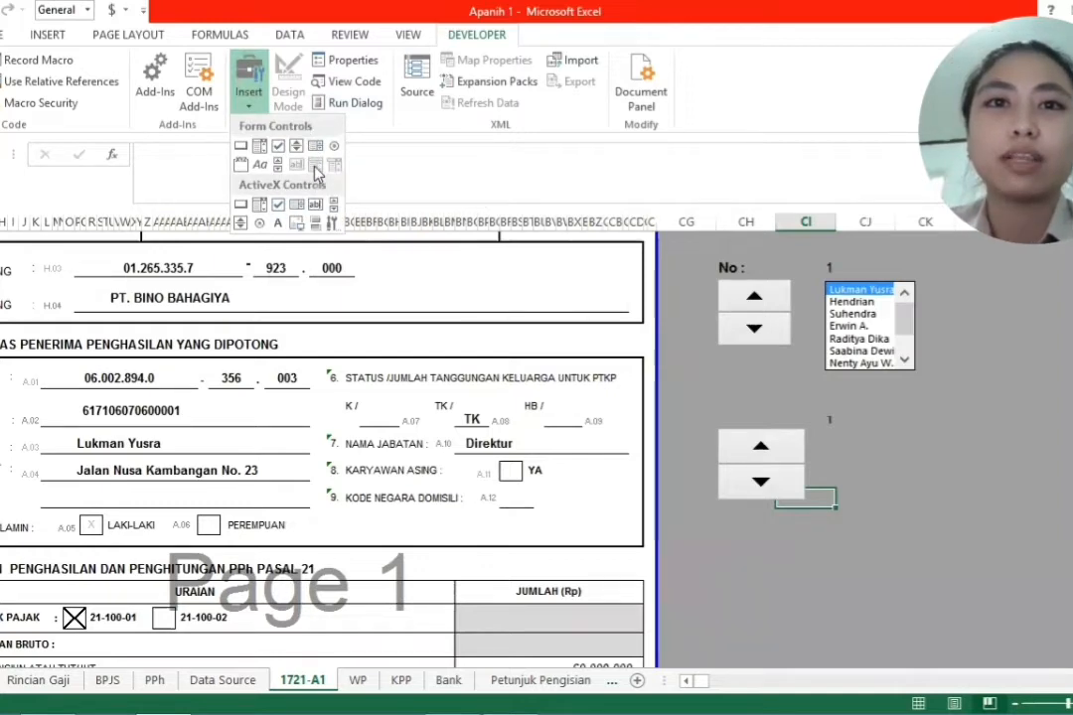
pyautogui.click(316, 145)
pyautogui.moveTo(856, 456); pyautogui.dragTo(994, 543)
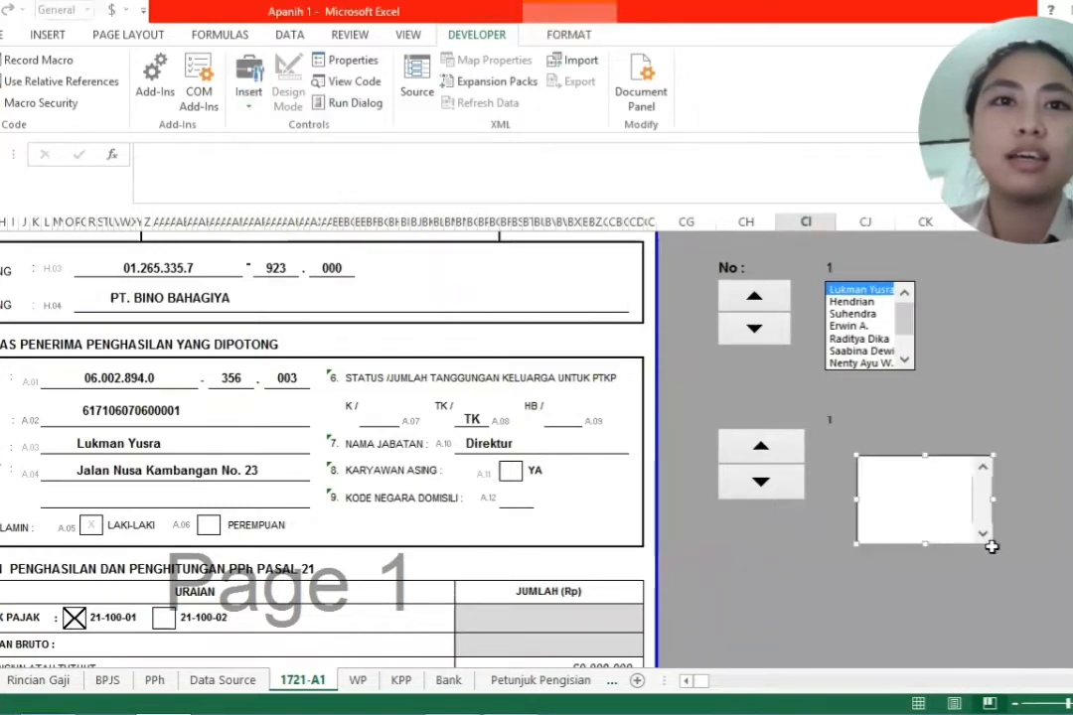
# Step: Set the new list box's input range to the employee names in 'Rincian Gaji'!$F$8:$F$17
pyautogui.rightClick(949, 514)
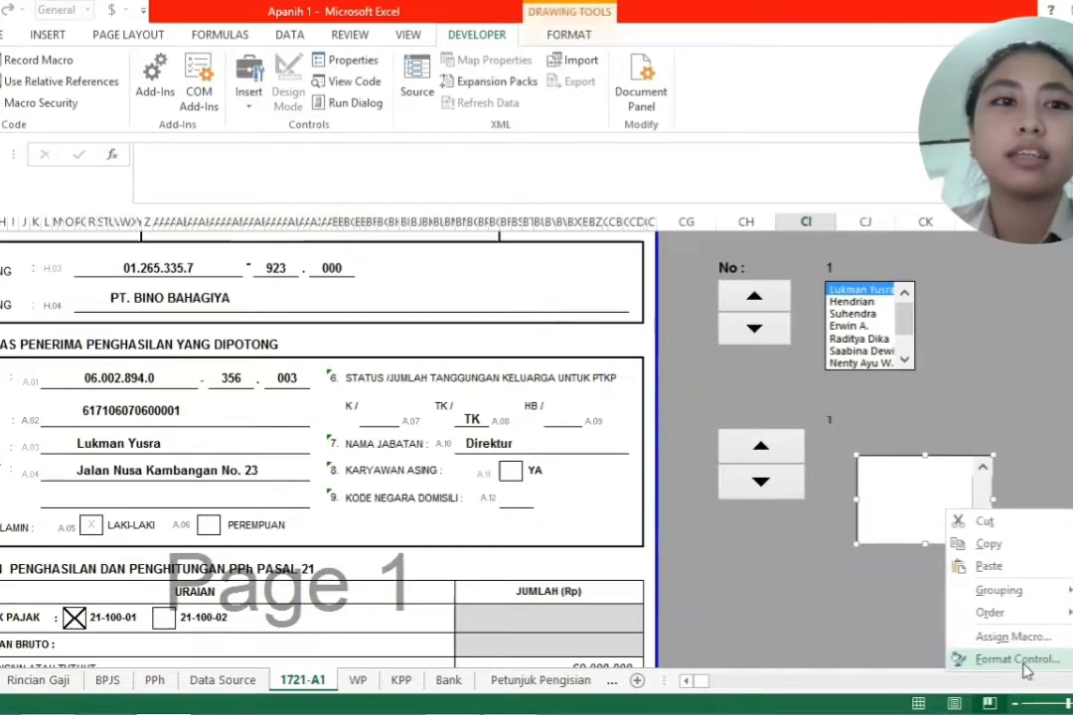
pyautogui.click(1023, 661)
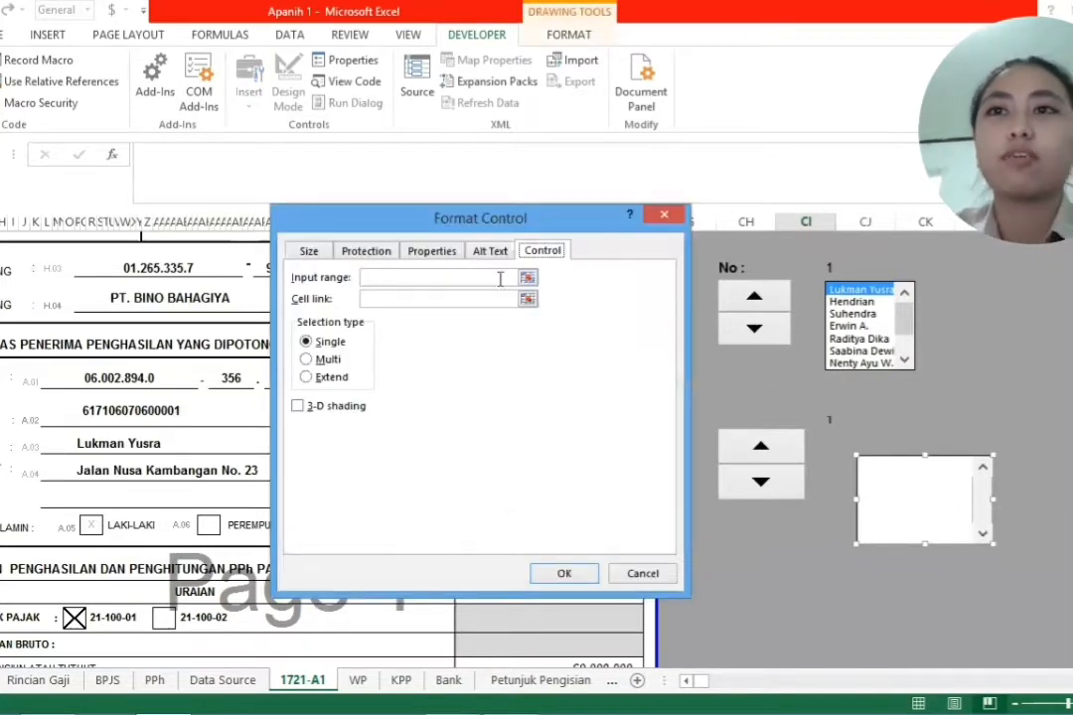
pyautogui.click(527, 278)
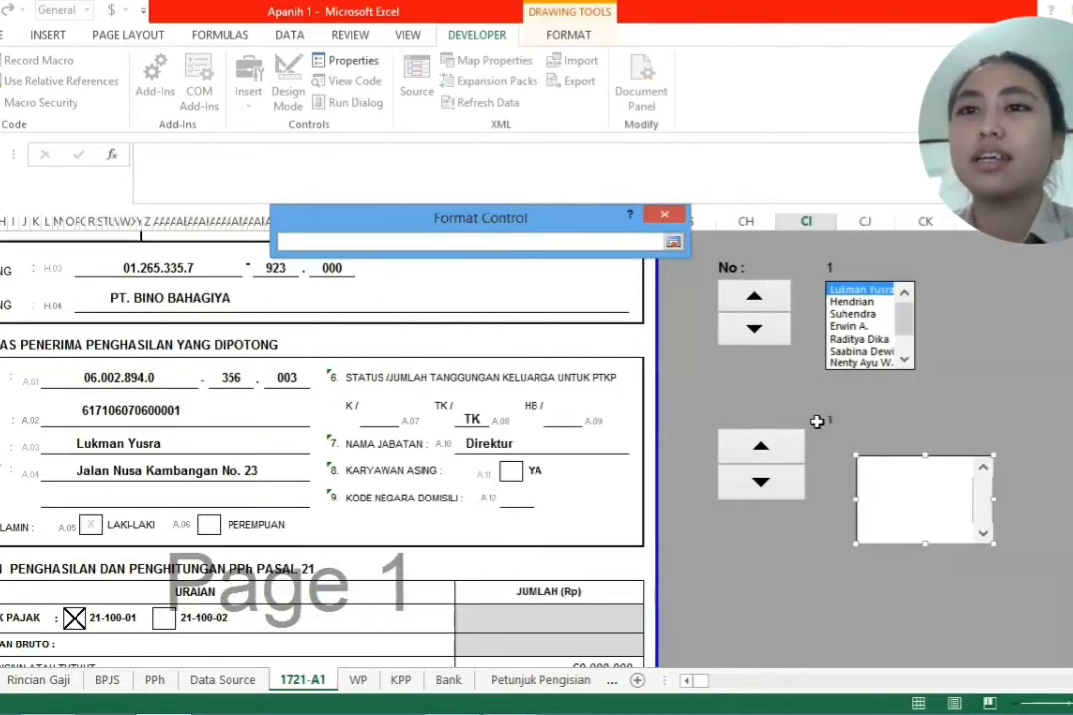
pyautogui.click(66, 680)
pyautogui.click(437, 389)
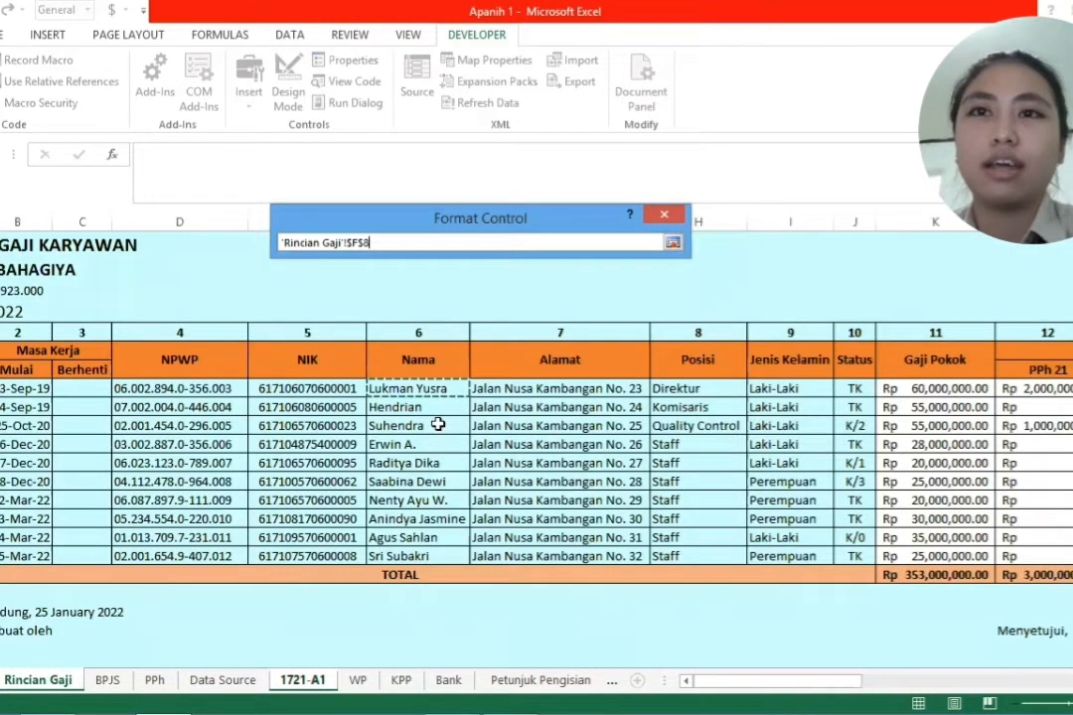
pyautogui.keyDown('shift'); pyautogui.click(414, 555); pyautogui.keyUp('shift')
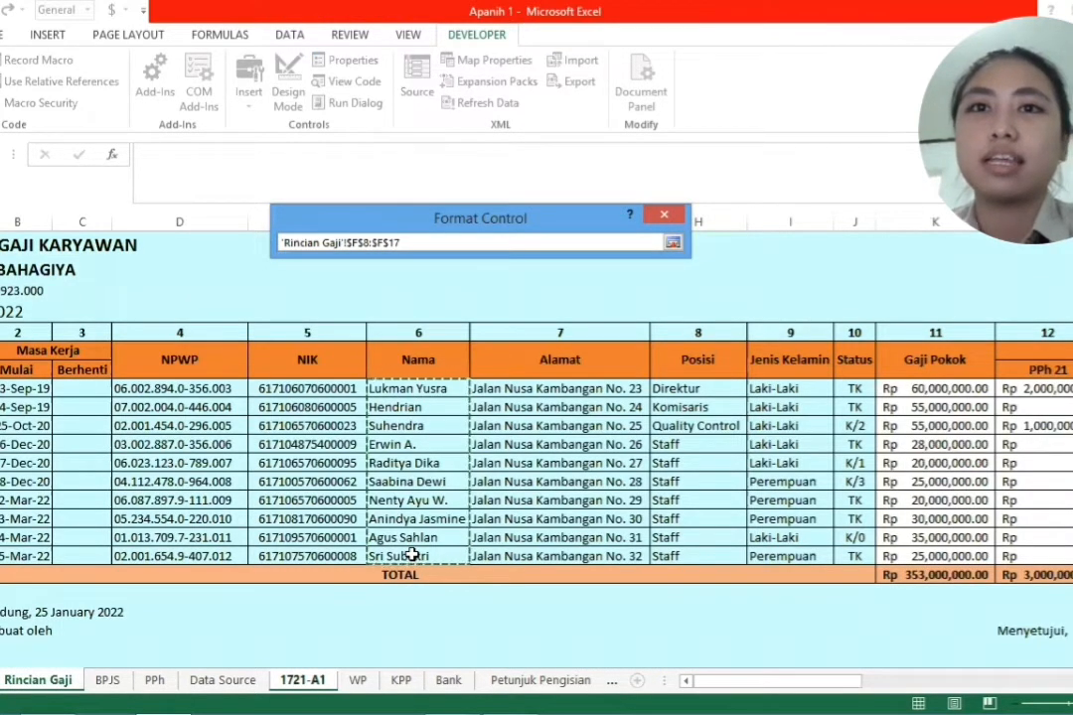
pyautogui.press('Return')
# Step: Link the new list box to cell CI27, apply the settings and try out the new spin button
pyautogui.click(521, 298)
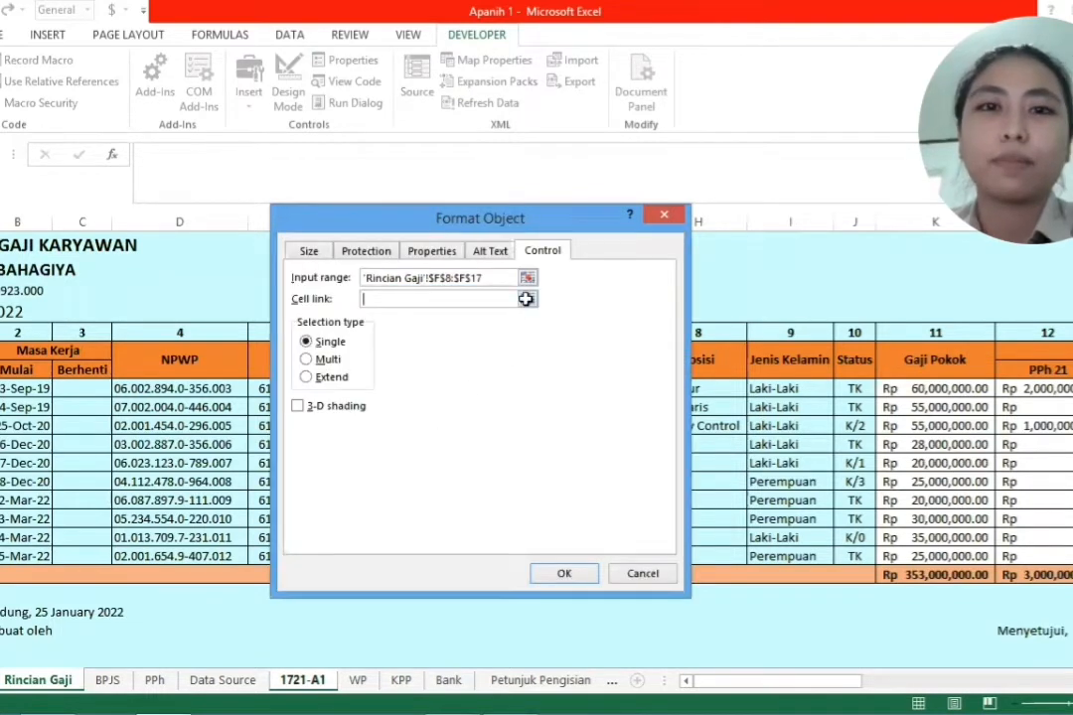
pyautogui.click(526, 298)
pyautogui.click(802, 421)
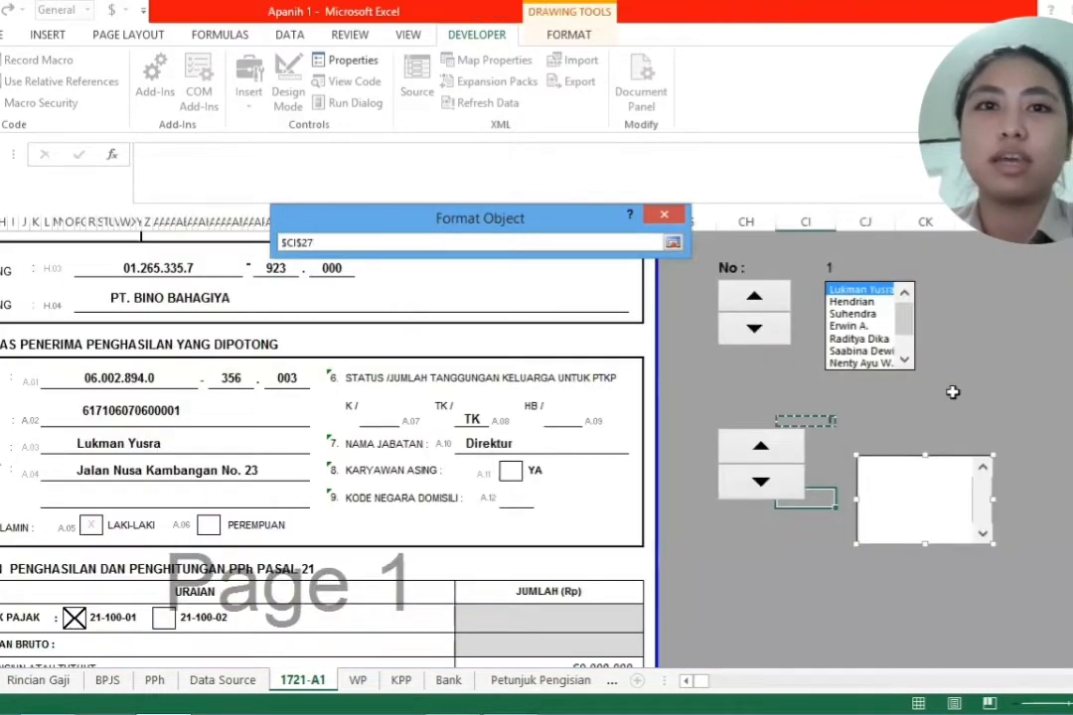
pyautogui.press('Return')
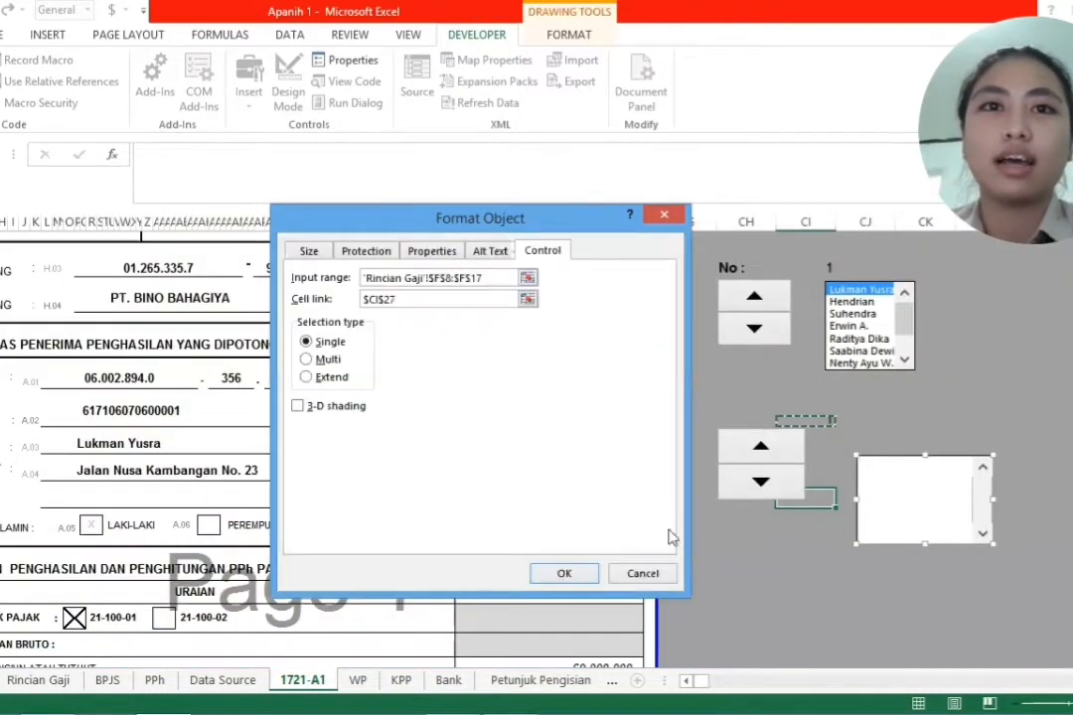
pyautogui.click(562, 573)
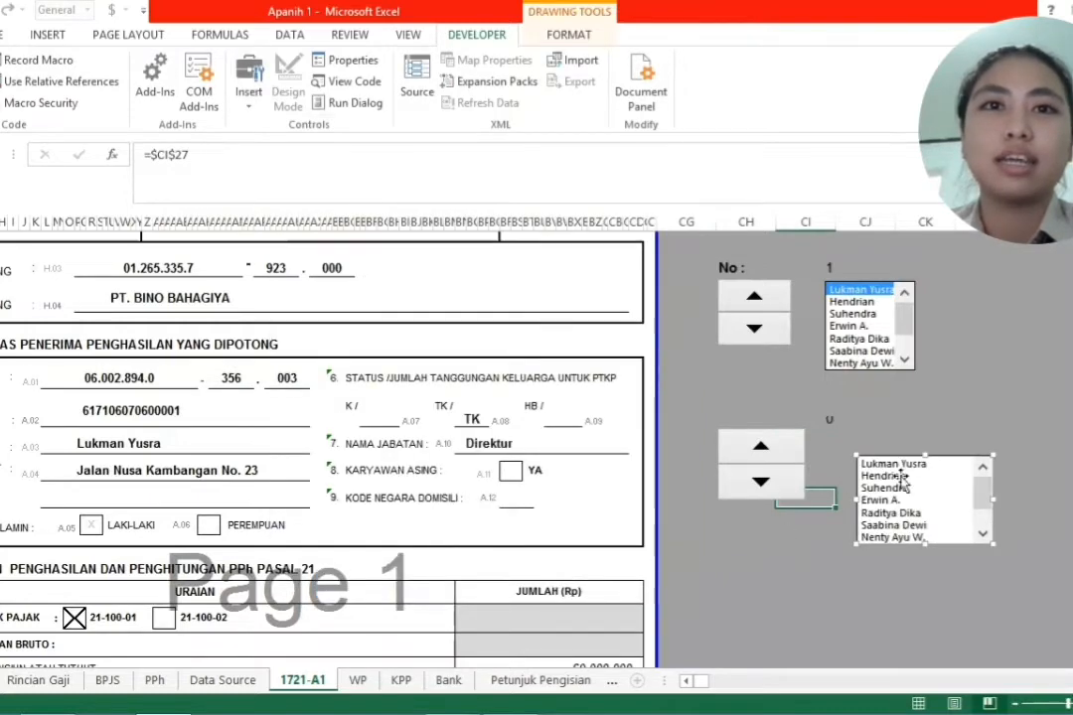
pyautogui.doubleClick(778, 456)
pyautogui.click(779, 456)
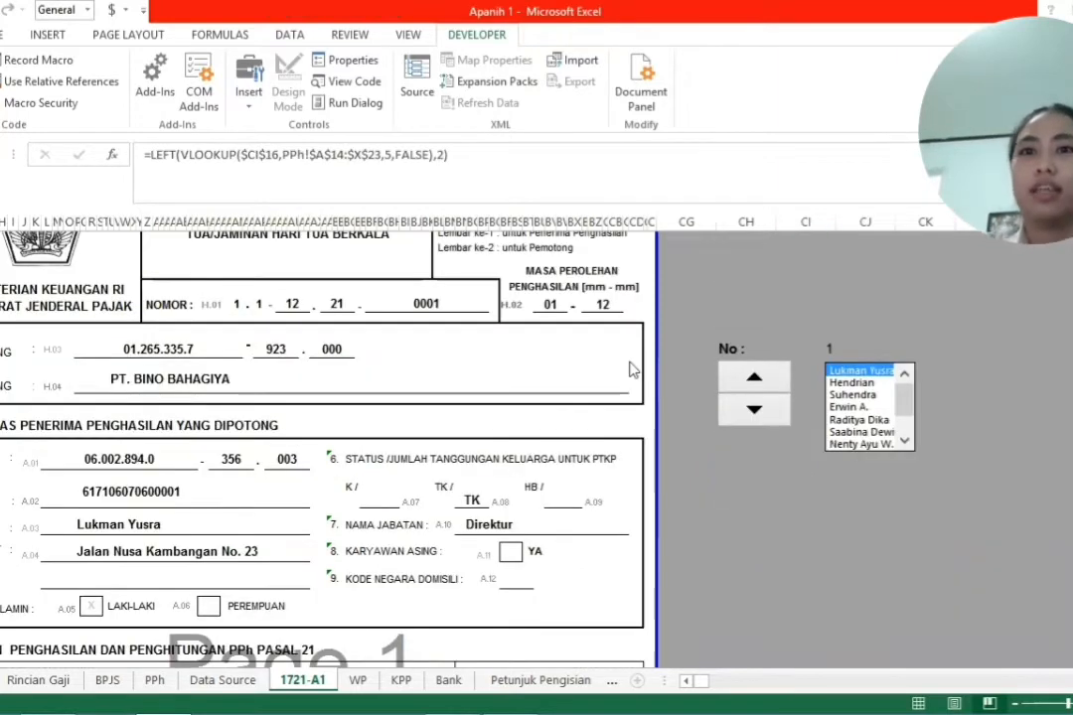
# Step: Examine the LEFT and VLOOKUP functions in the starting month's formula under Masa Perolehan Penghasilan
pyautogui.click(549, 306)
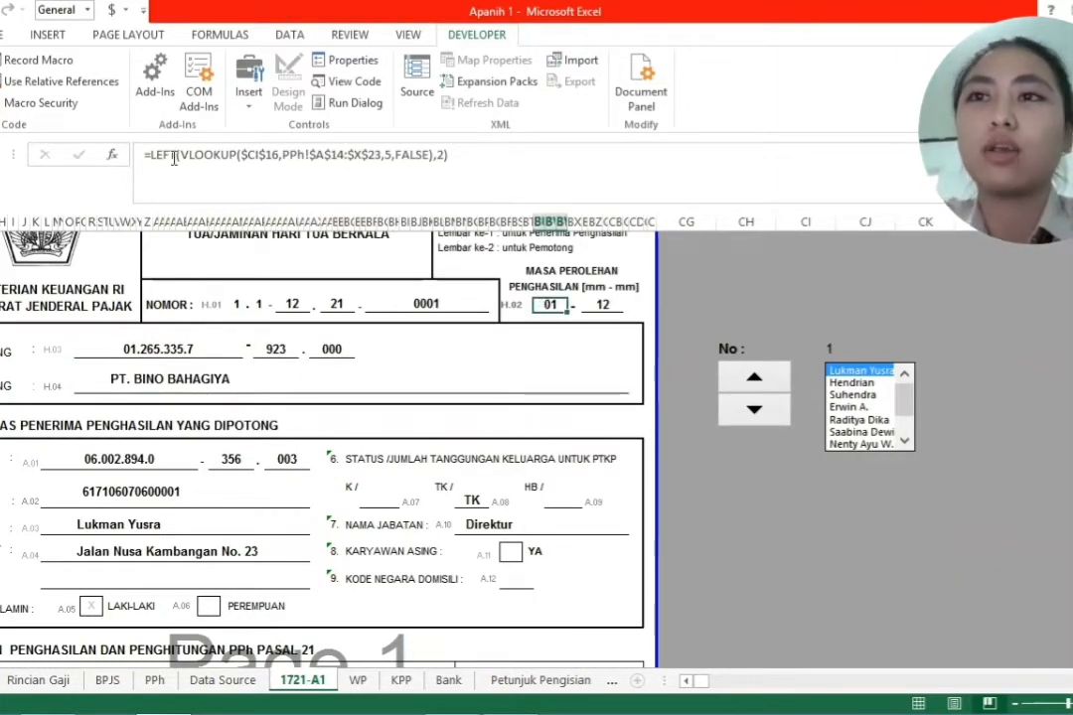
pyautogui.click(244, 149)
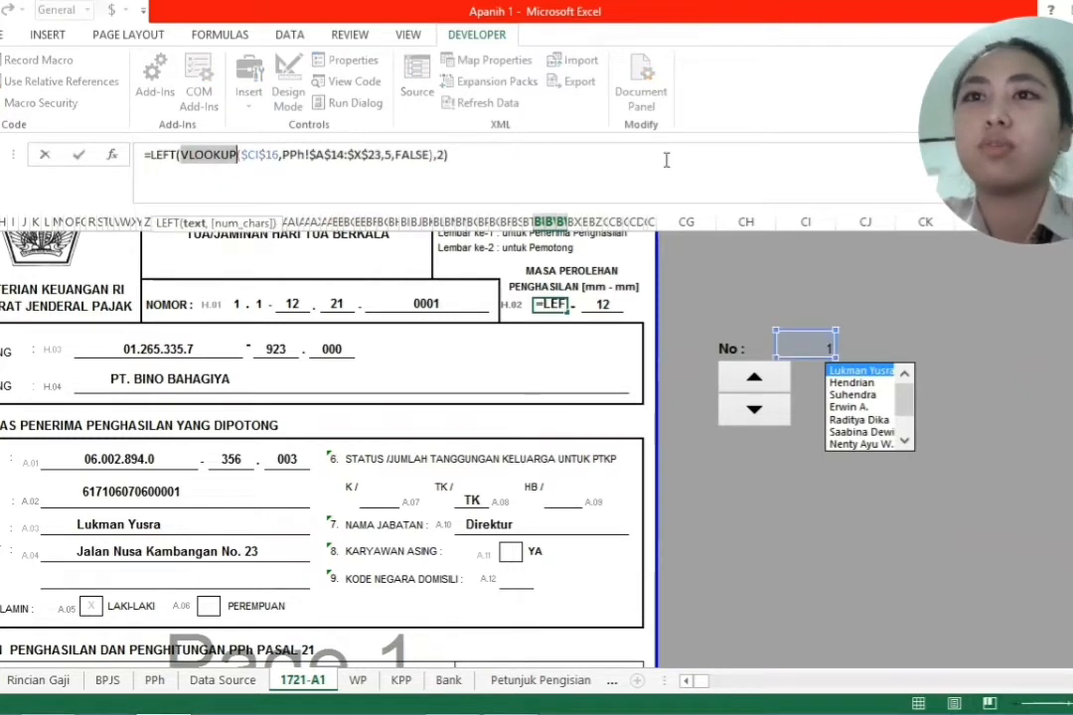
pyautogui.click(666, 160)
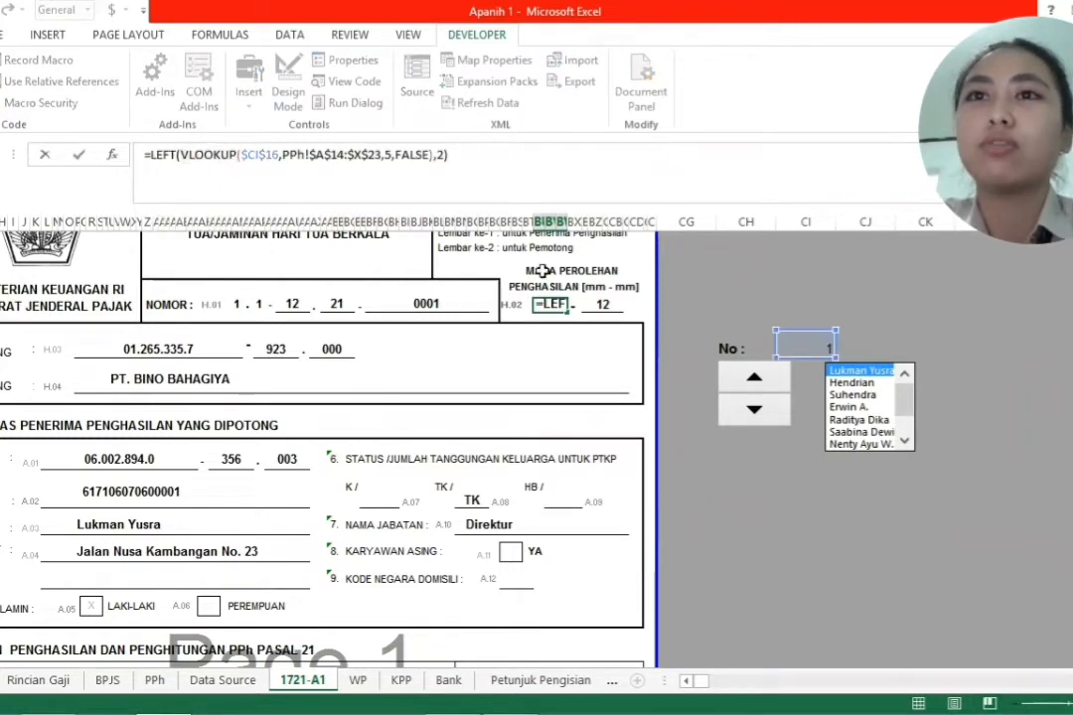
pyautogui.write(')')
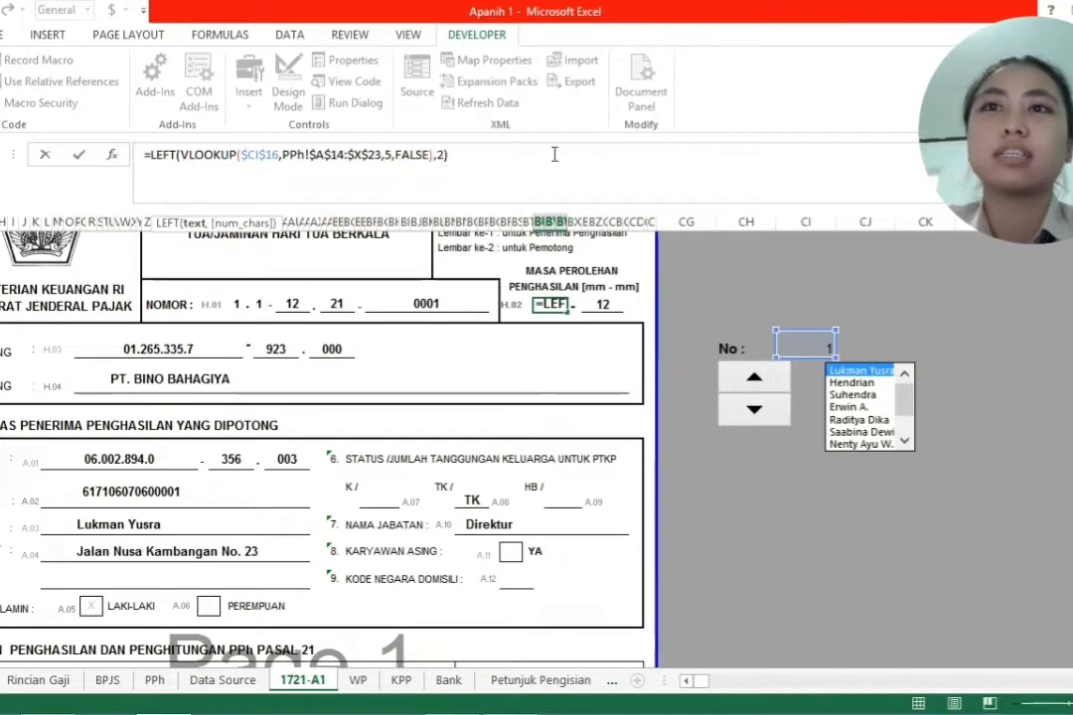
pyautogui.press('Return')
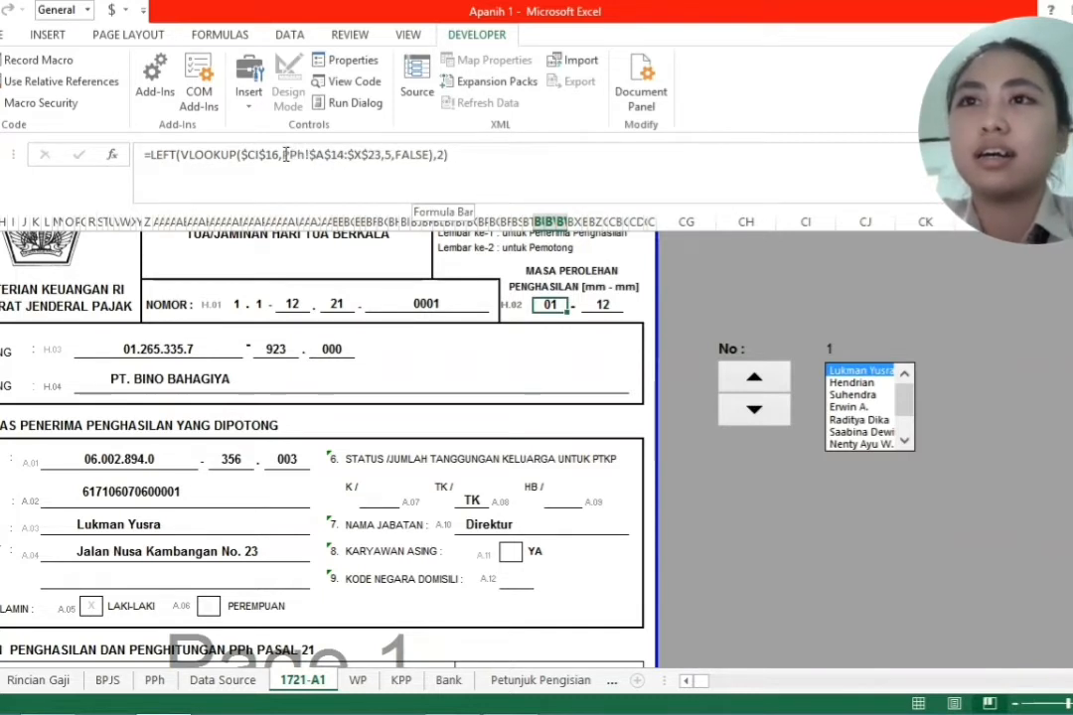
# Step: Review the PPh table range in the starting month's formula and try switching its lookup value to the relative reference CI16
pyautogui.moveTo(283, 154); pyautogui.dragTo(383, 154)
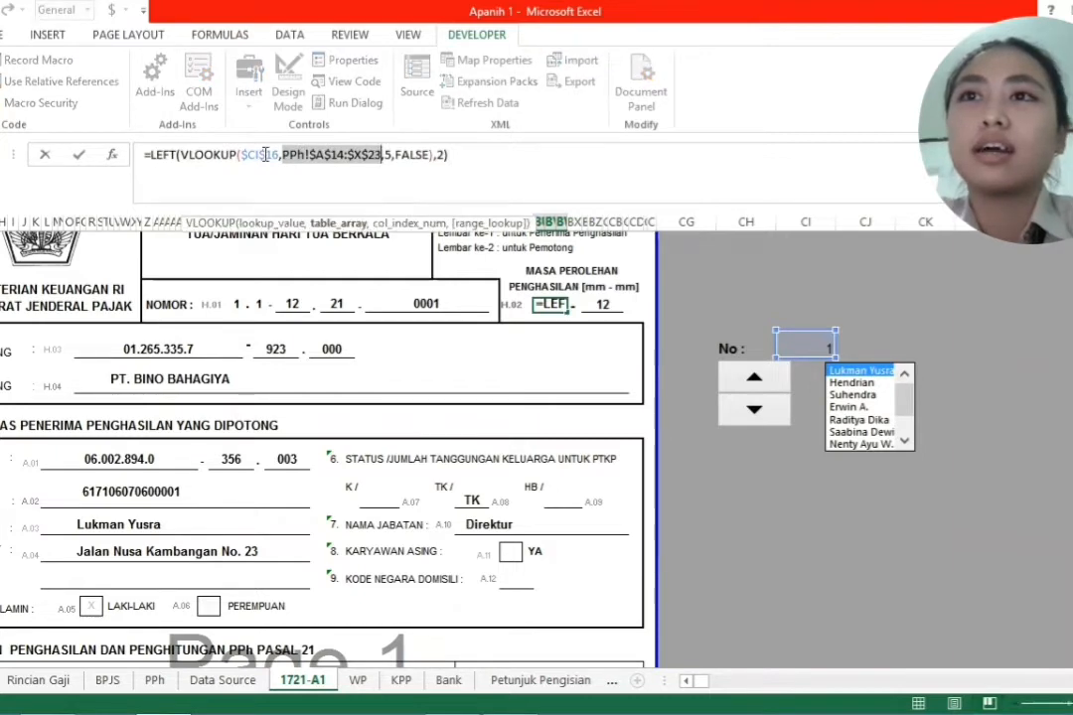
pyautogui.doubleClick(263, 155)
pyautogui.press('F4')
pyautogui.press('F4')
pyautogui.press('F4')
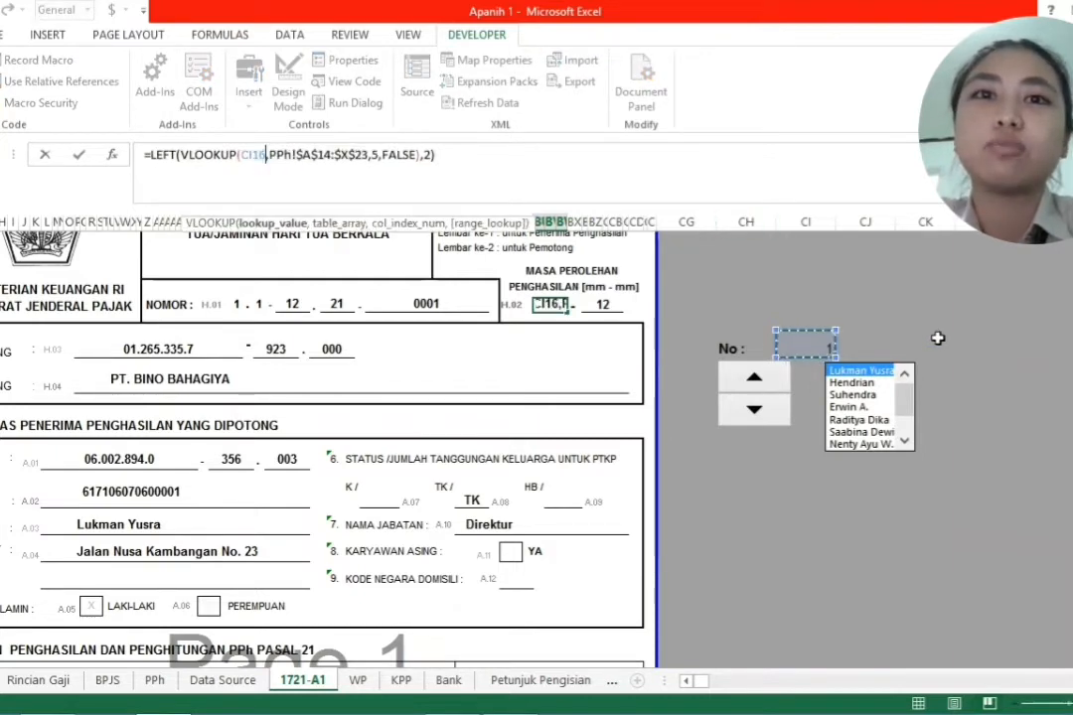
pyautogui.press('Escape')
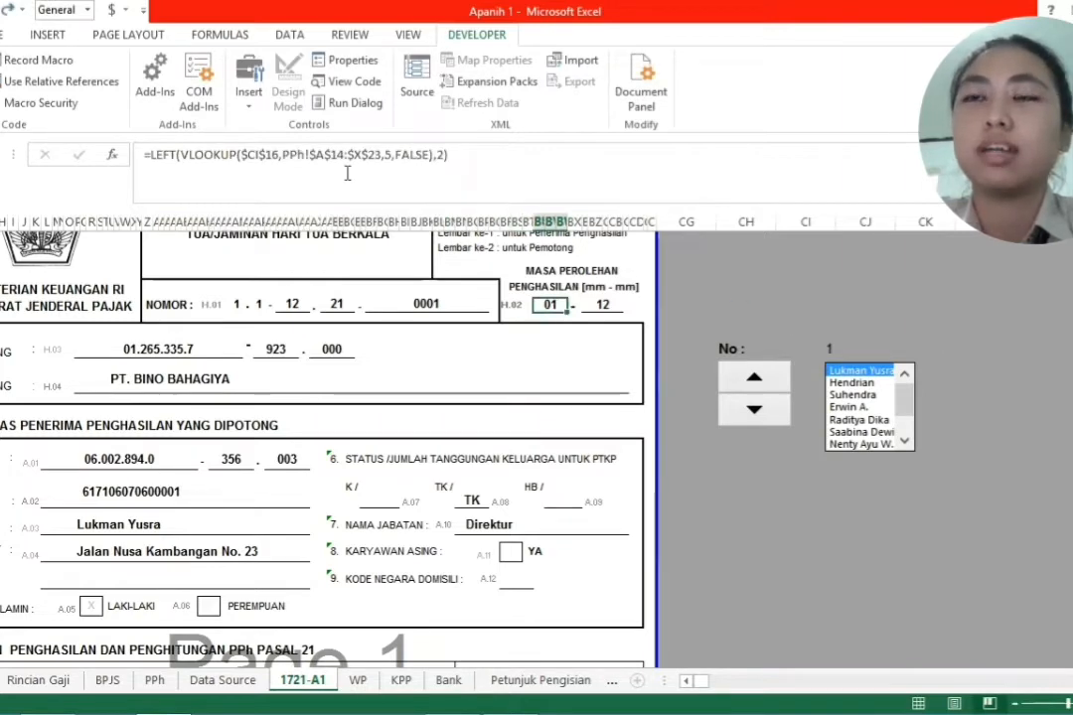
# Step: Compare the starting month formula's column index 5 with the PPh sheet's numbered columns, and view the ending month's formula
pyautogui.click(154, 680)
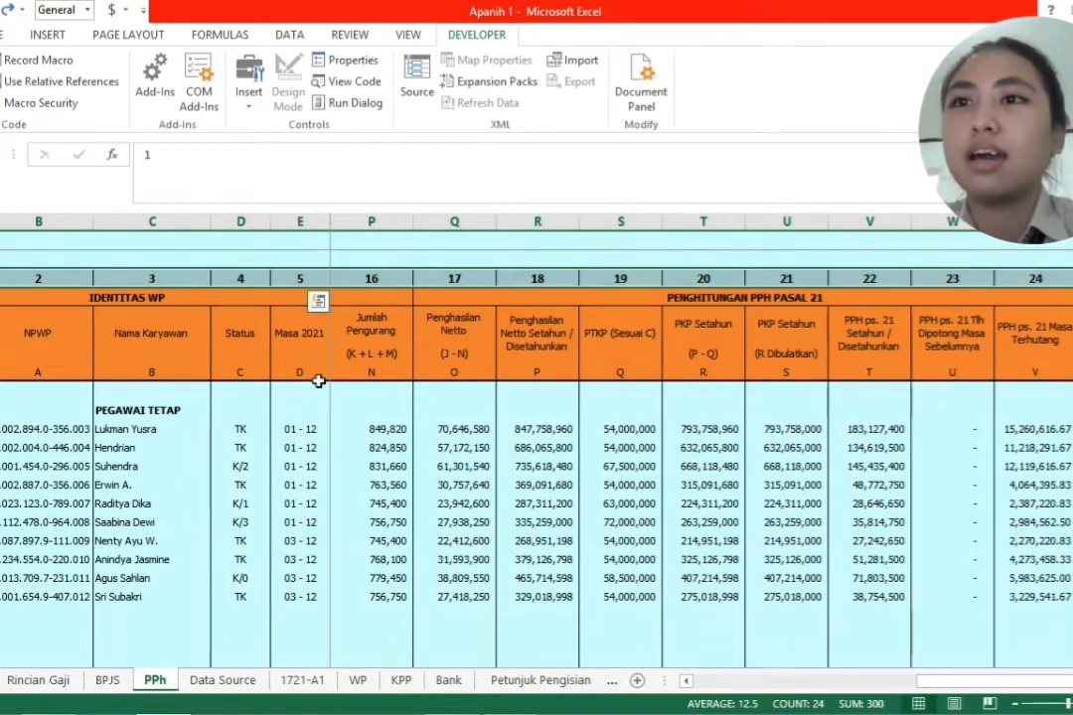
pyautogui.click(303, 680)
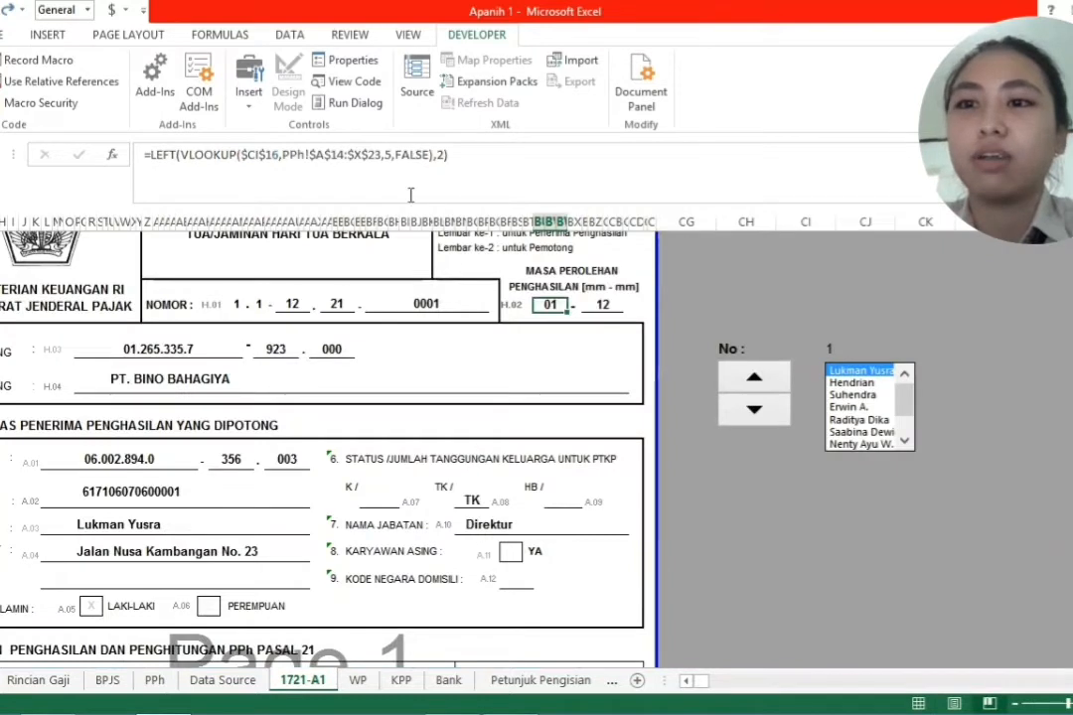
pyautogui.click(389, 156)
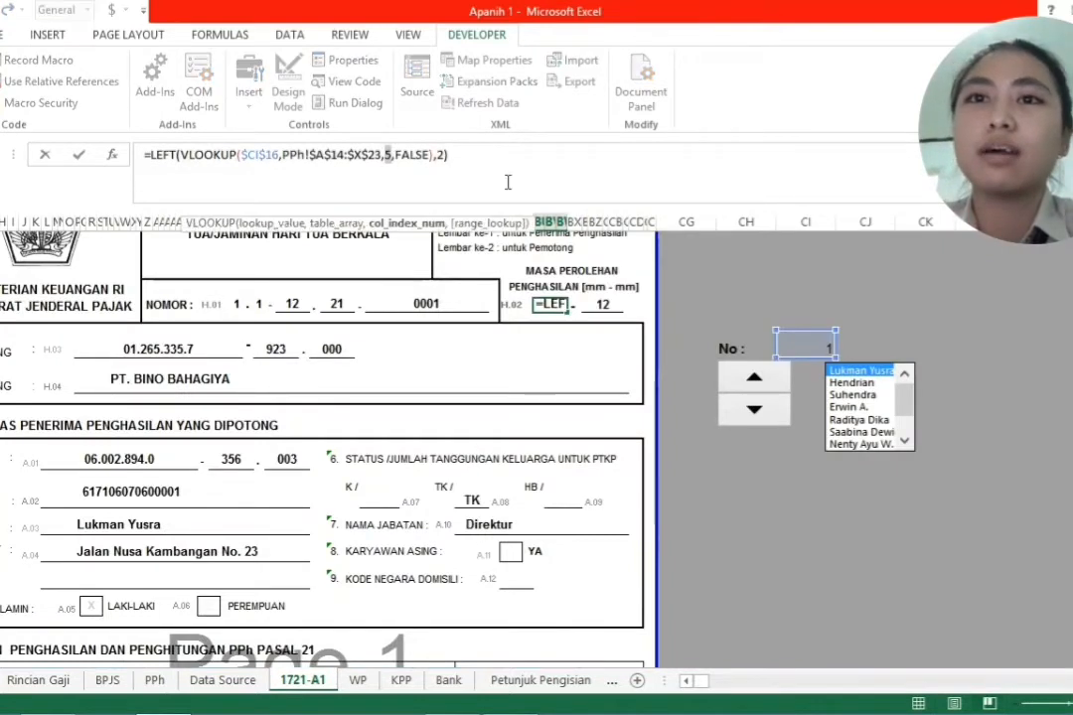
pyautogui.press('Return')
pyautogui.press('Up')
pyautogui.click(603, 305)
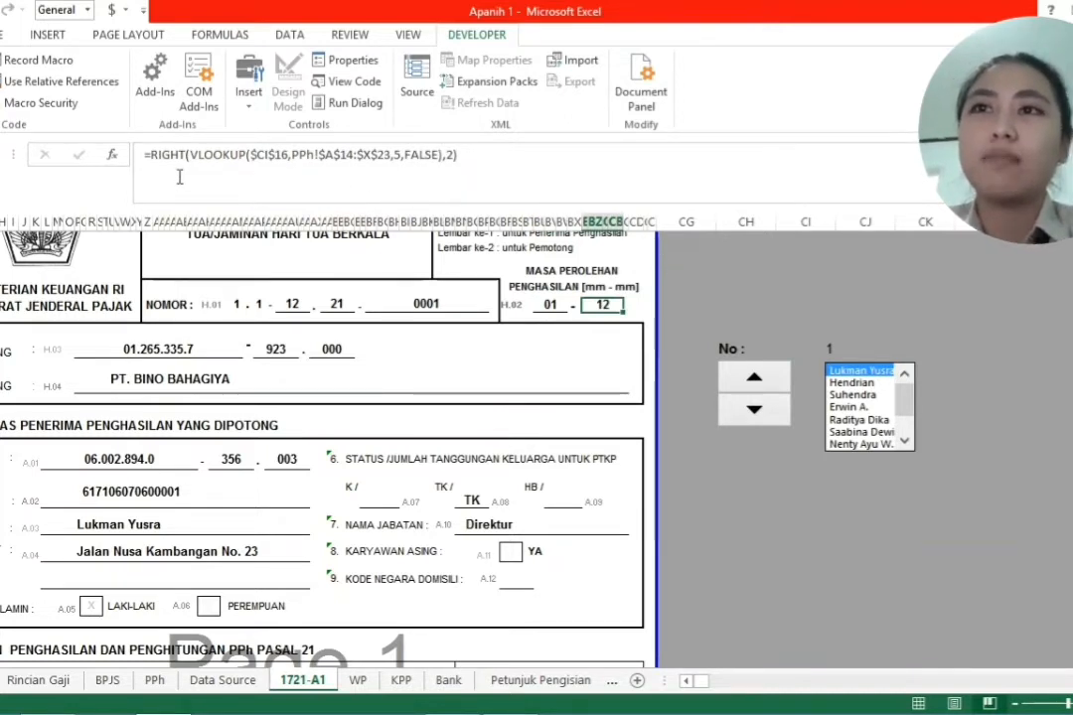
# Step: Examine the RIGHT function, its character count 2 and column index 5 in the ending month's formula under Masa Perolehan Penghasilan
pyautogui.doubleClick(154, 156)
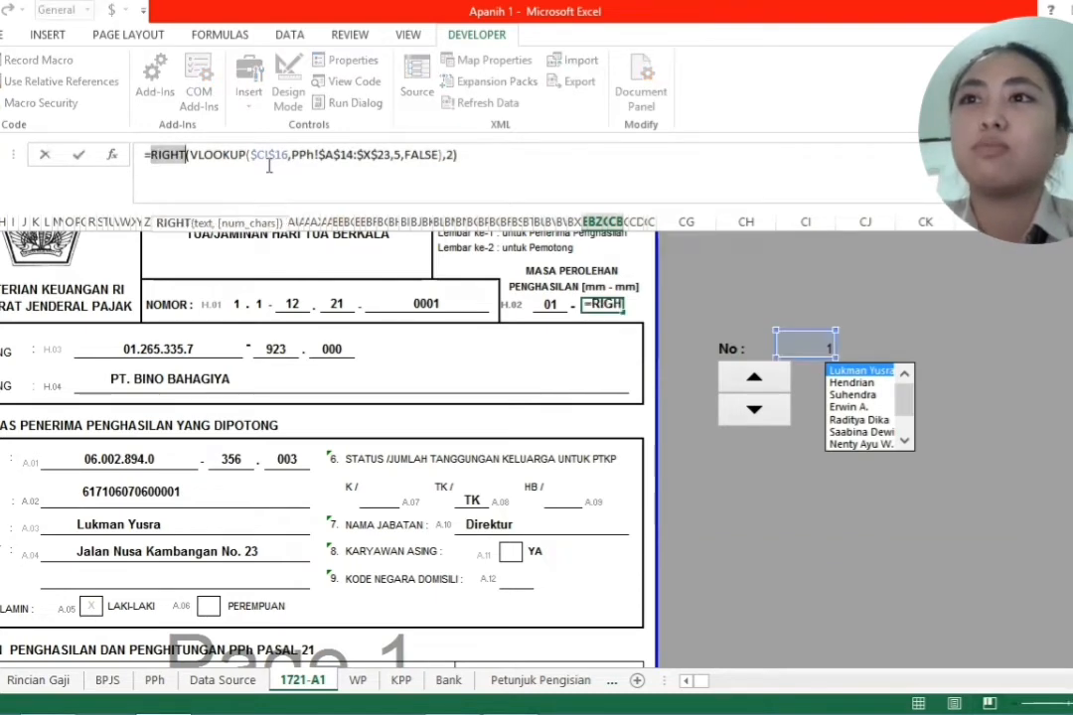
pyautogui.click(449, 149)
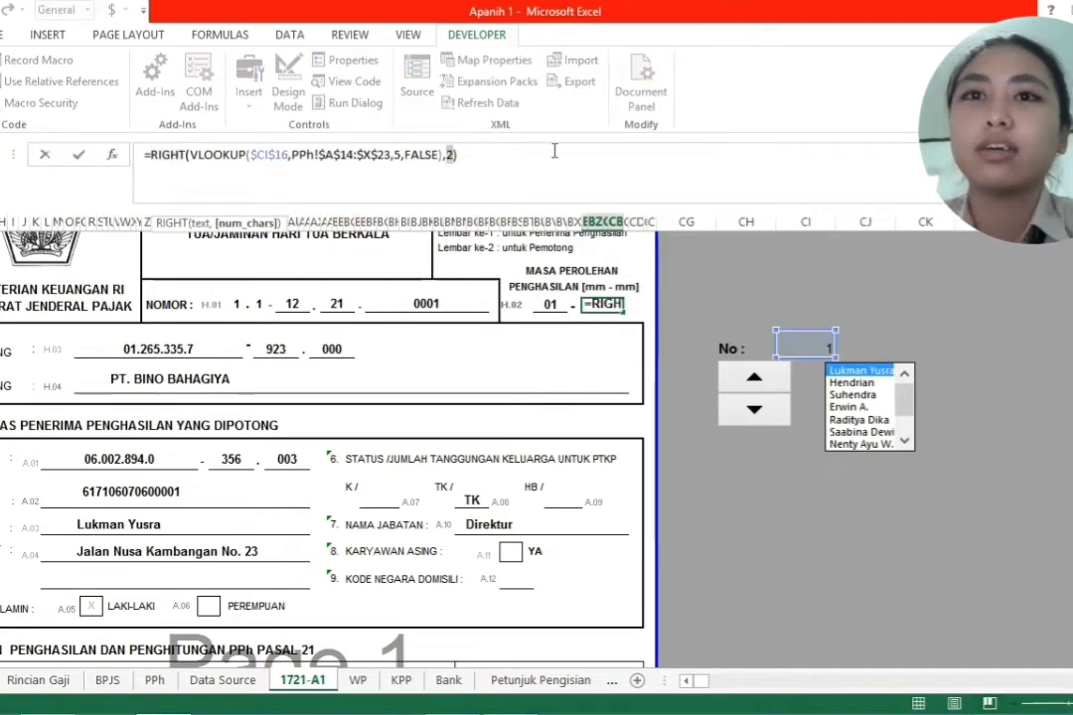
pyautogui.press('Return')
pyautogui.click(618, 300)
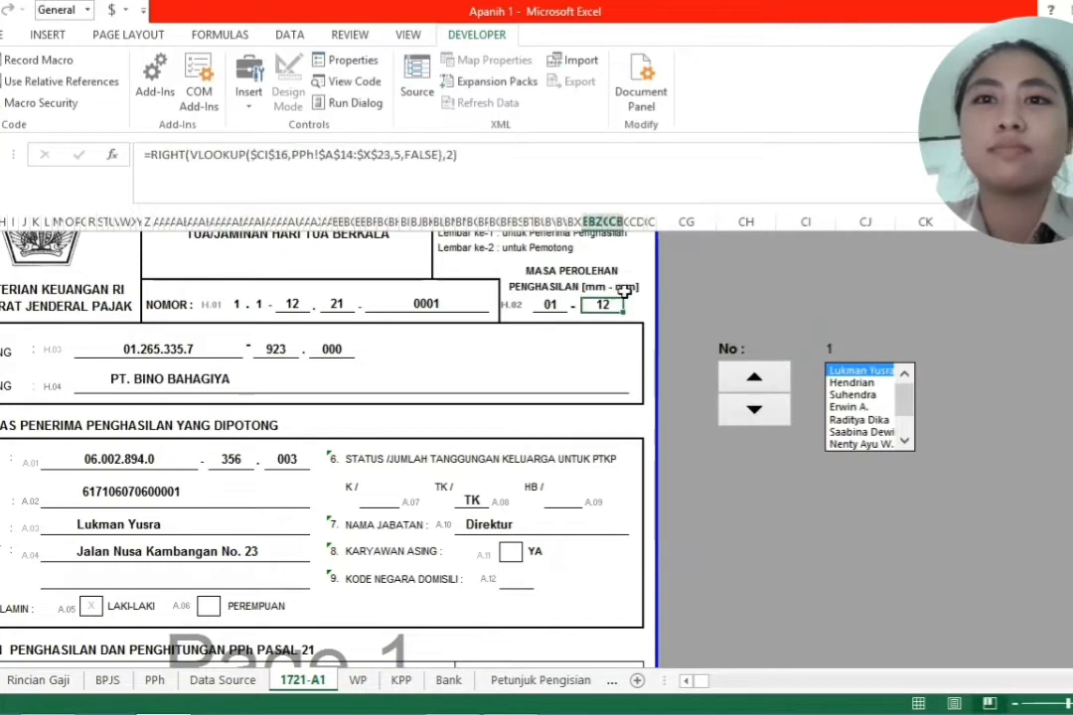
pyautogui.click(397, 159)
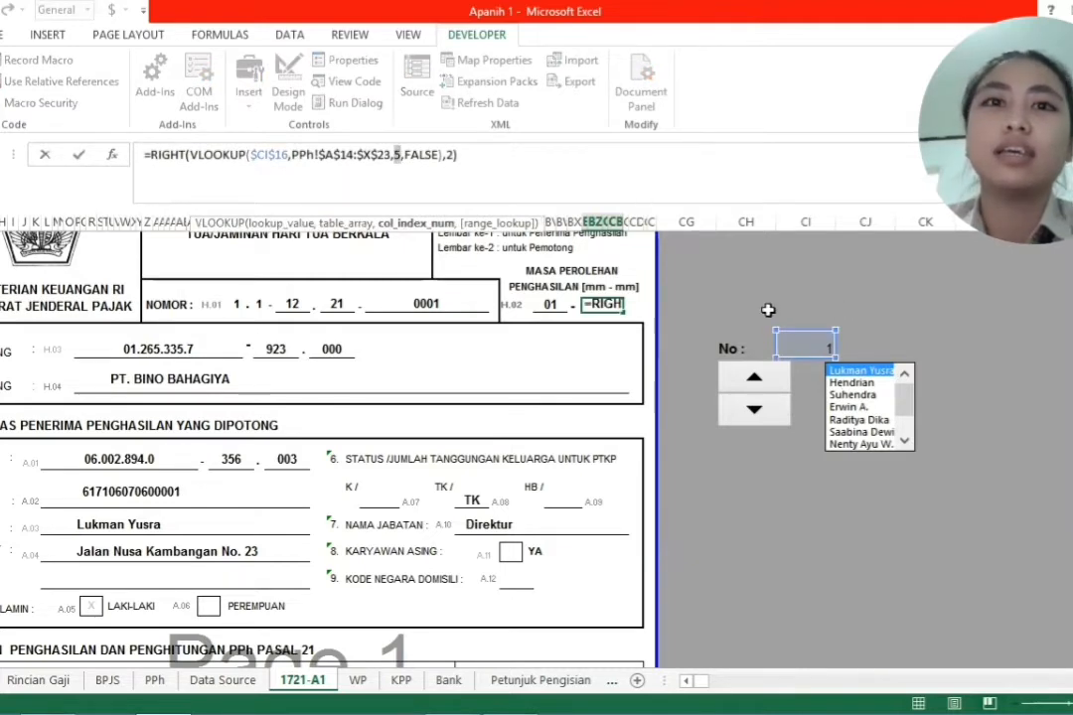
pyautogui.press('Return')
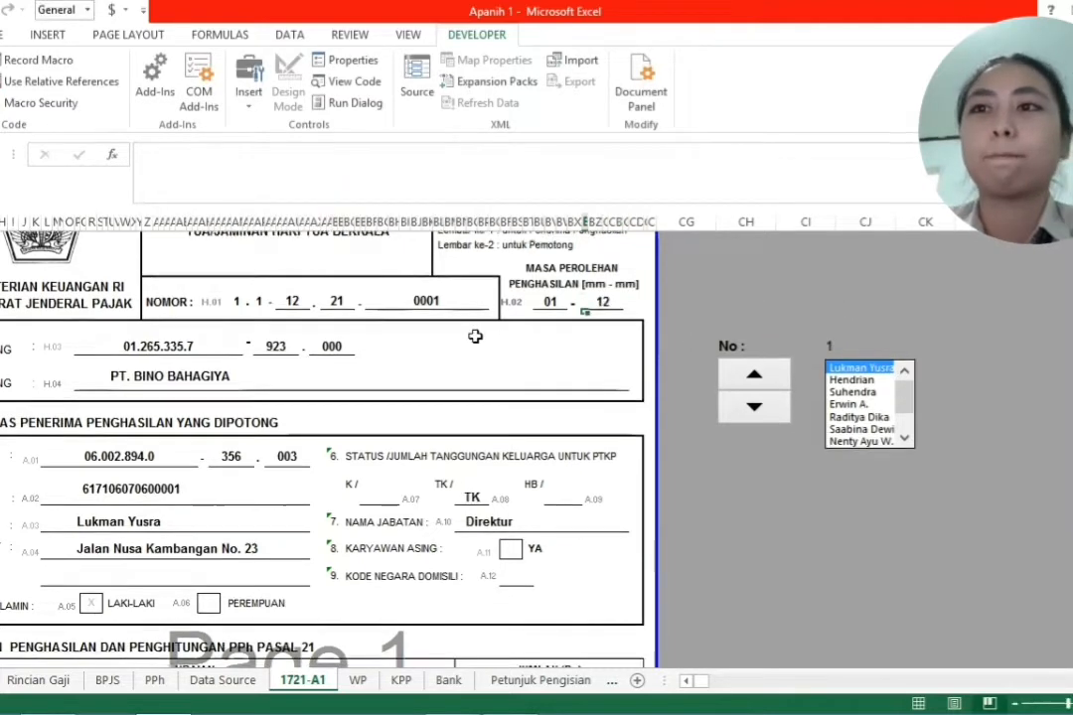
# Step: Examine the LEFT function and its 12-character count in the formula for the first part of the H.03 tax number
pyautogui.scroll(-1, 398, 333)
pyautogui.click(139, 315)
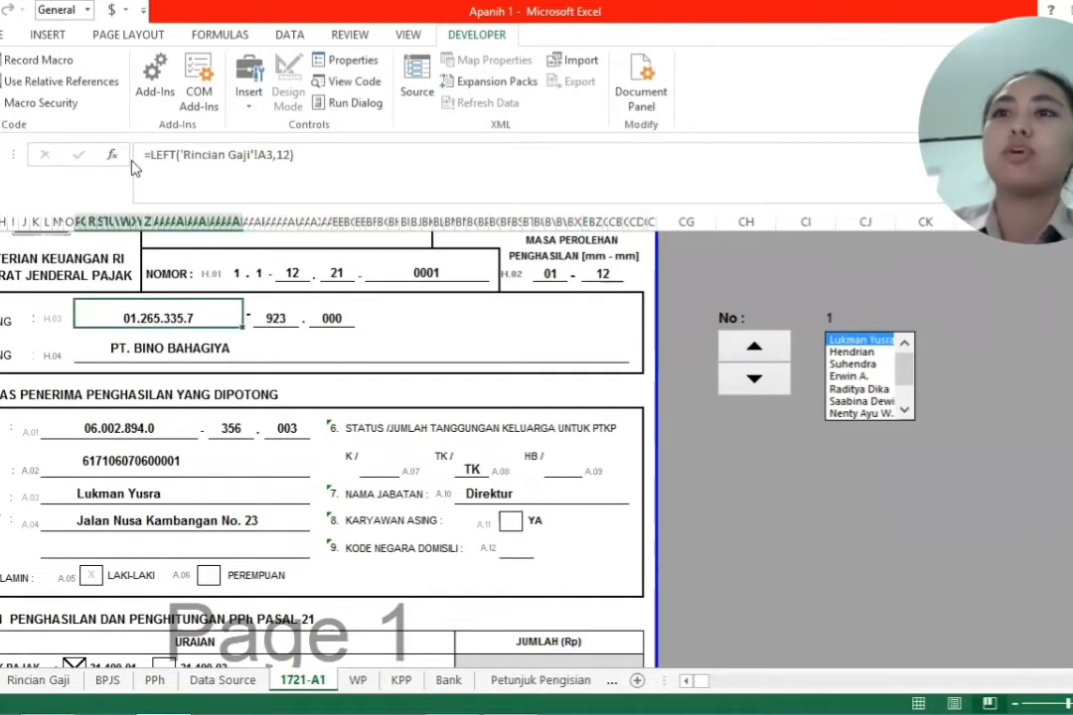
pyautogui.click(157, 159)
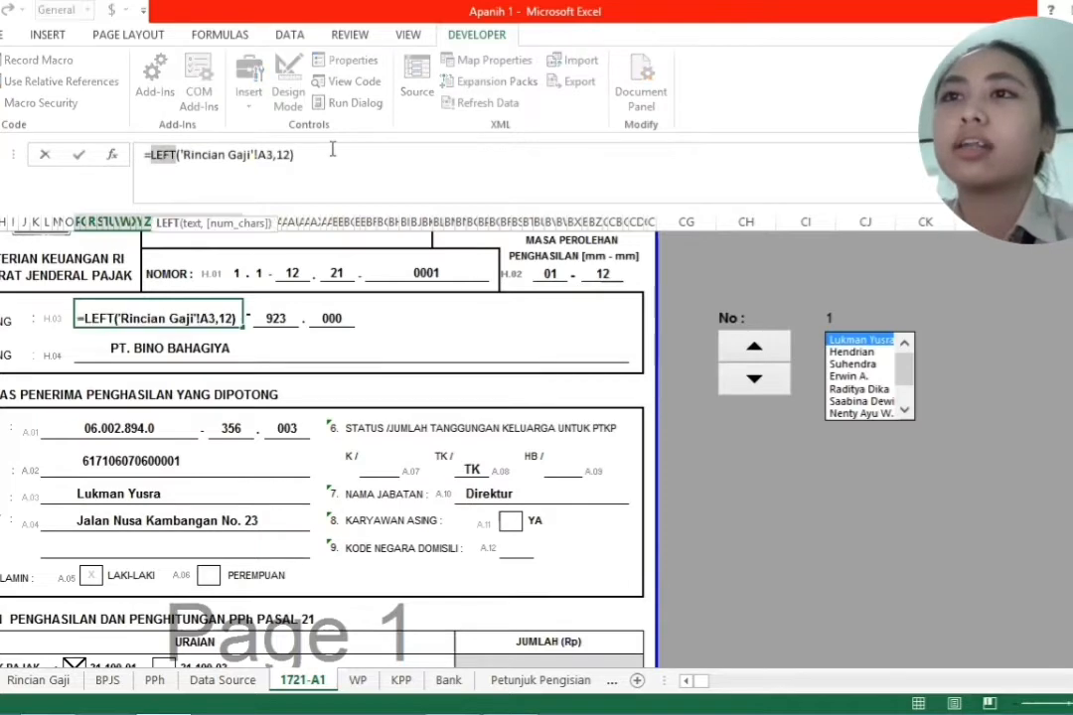
pyautogui.doubleClick(286, 156)
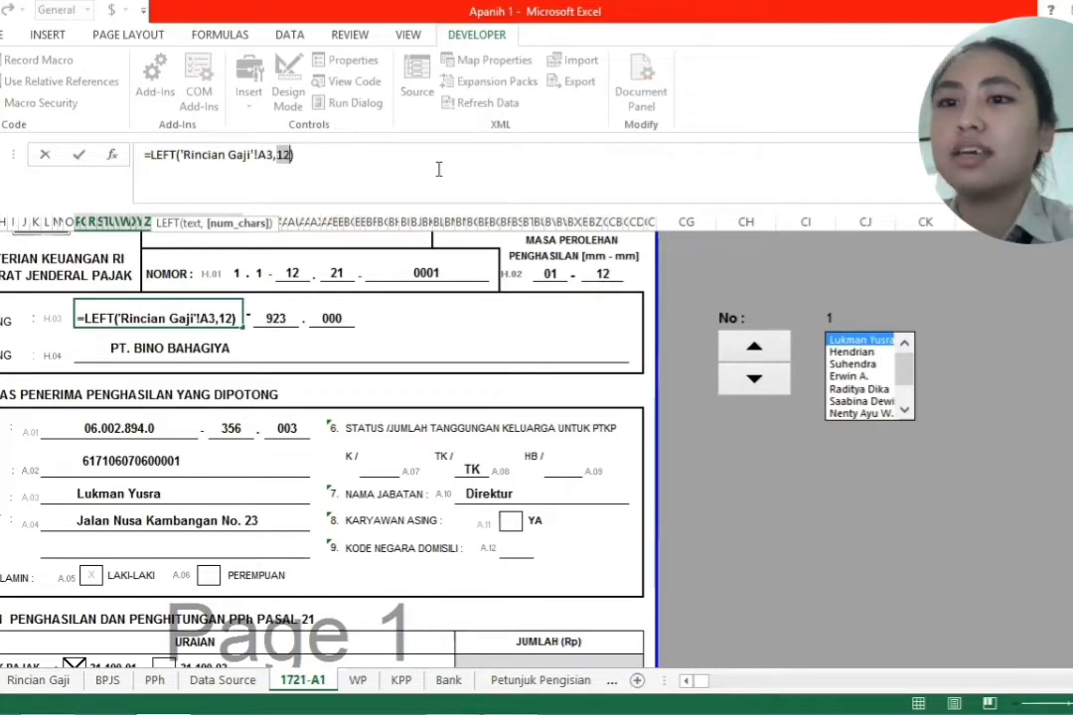
pyautogui.press('Return')
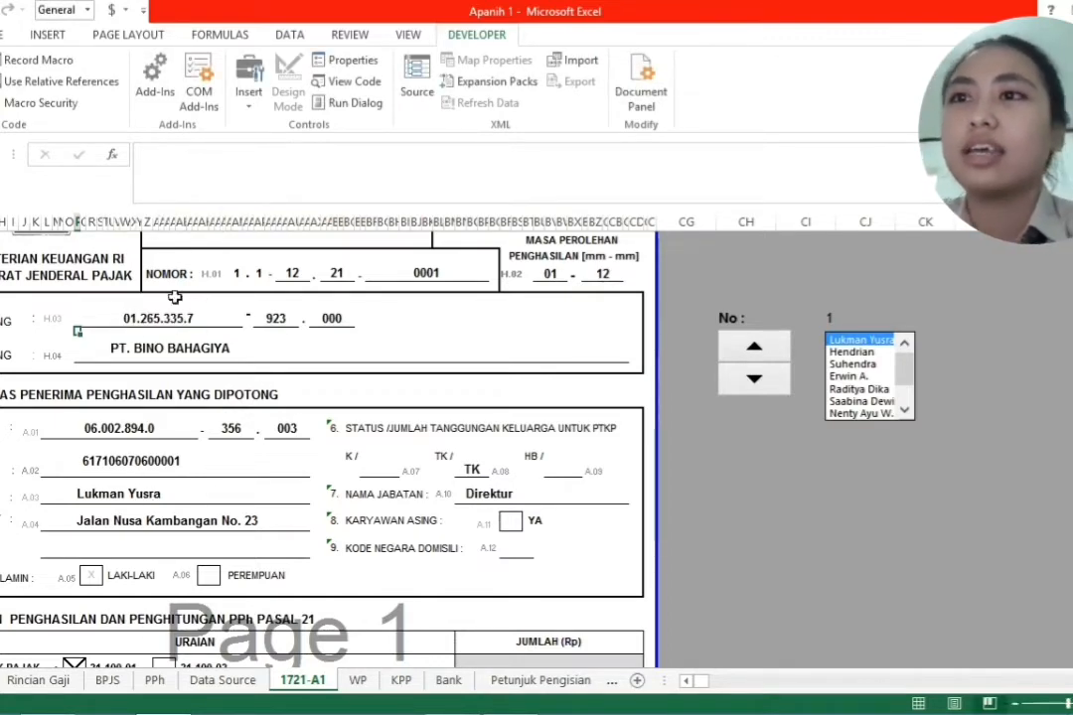
pyautogui.click(189, 328)
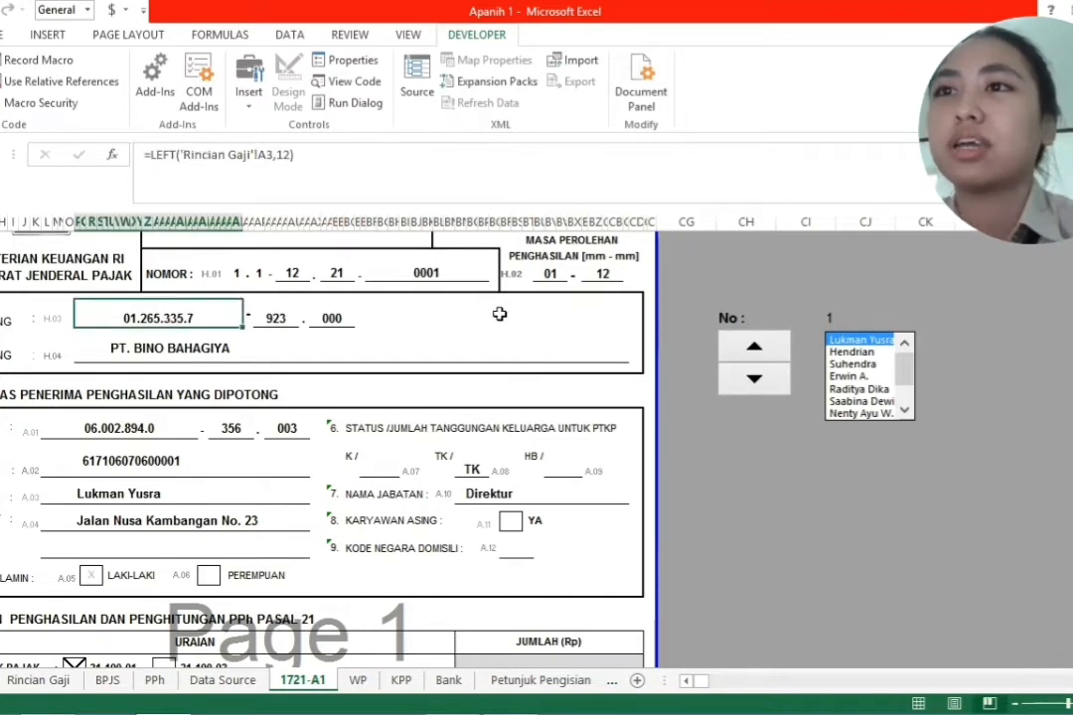
# Step: Examine the MID function, start position 14 and length 3 in the formula for the middle part of the H.03 tax number
pyautogui.click(275, 320)
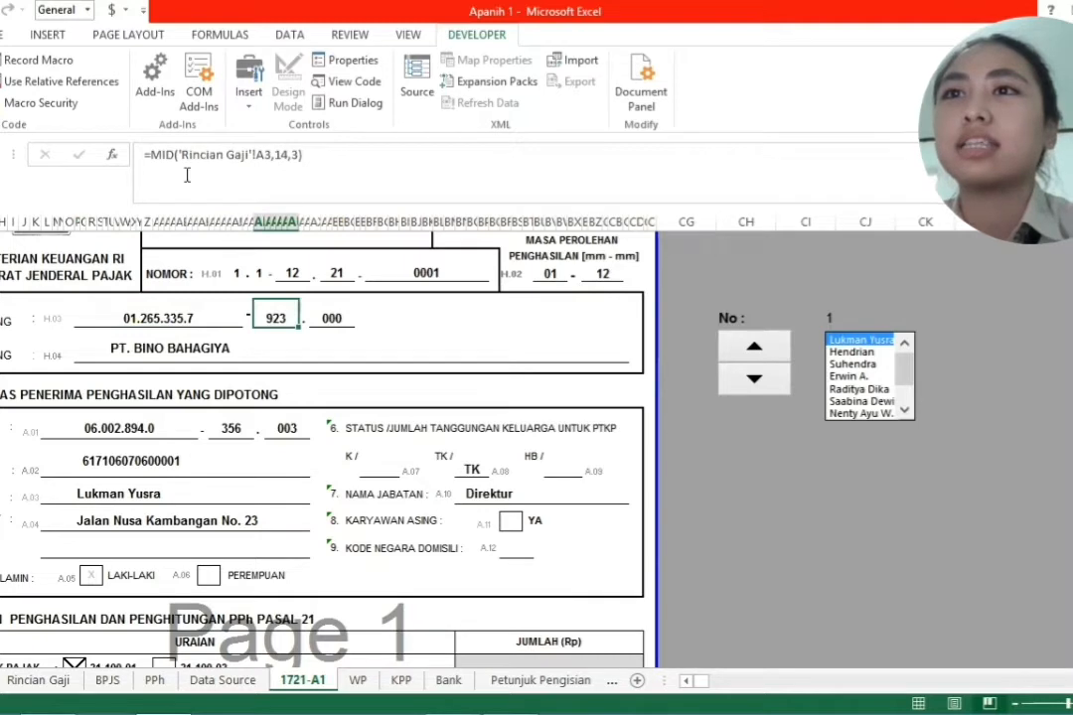
pyautogui.doubleClick(162, 155)
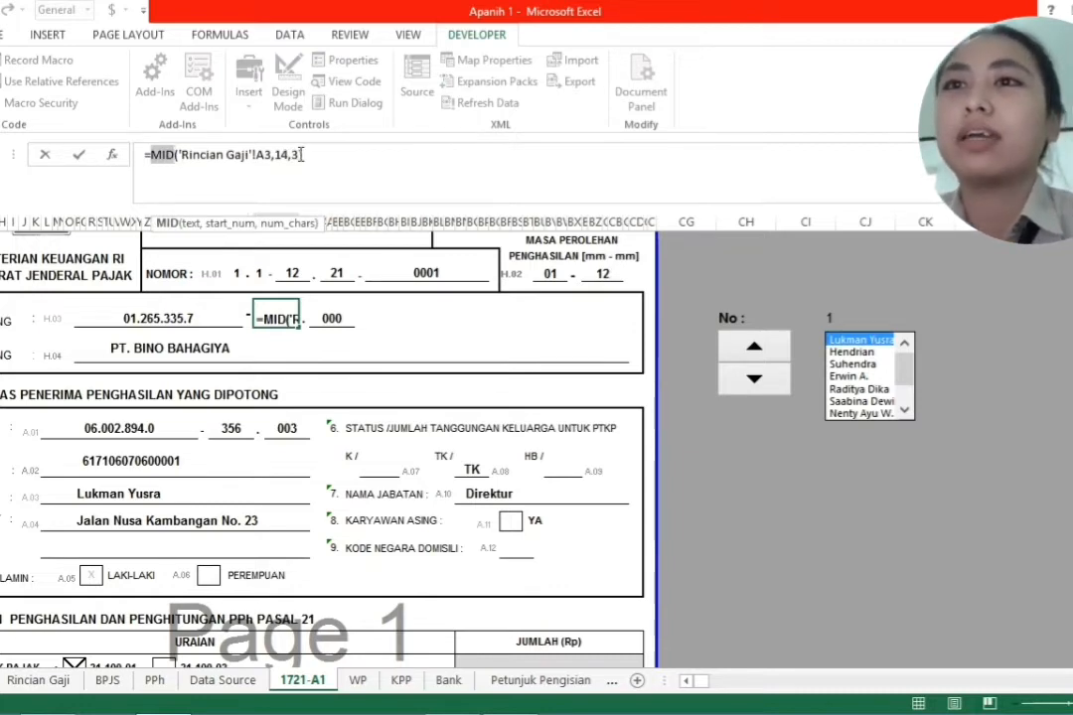
pyautogui.doubleClick(283, 156)
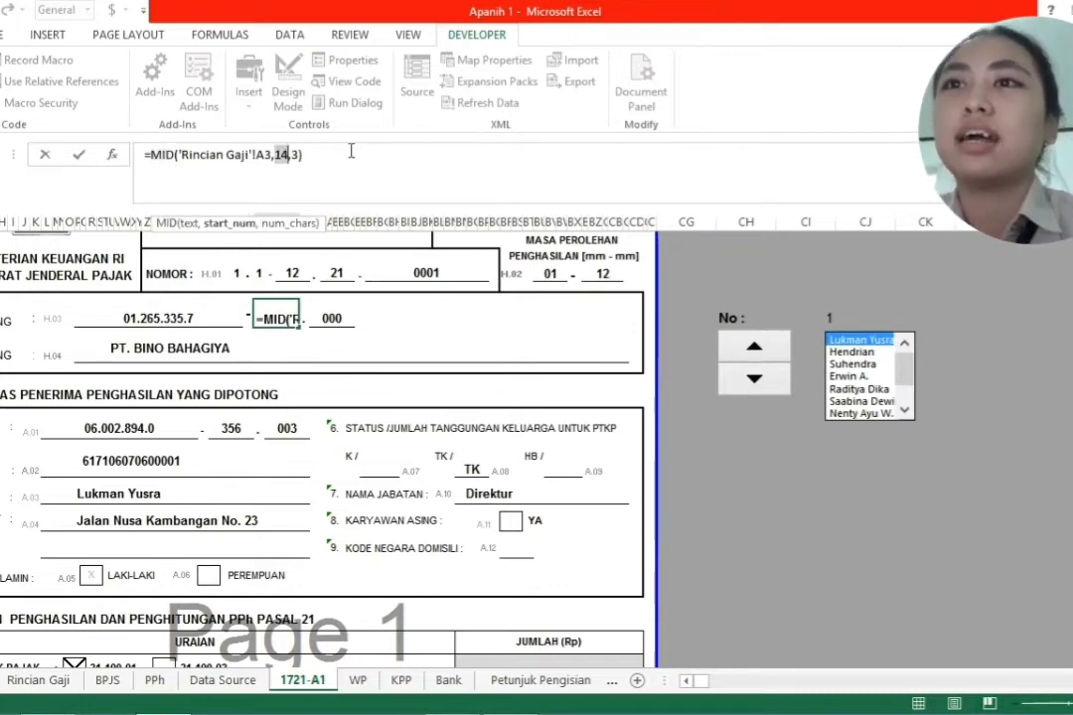
pyautogui.doubleClick(296, 155)
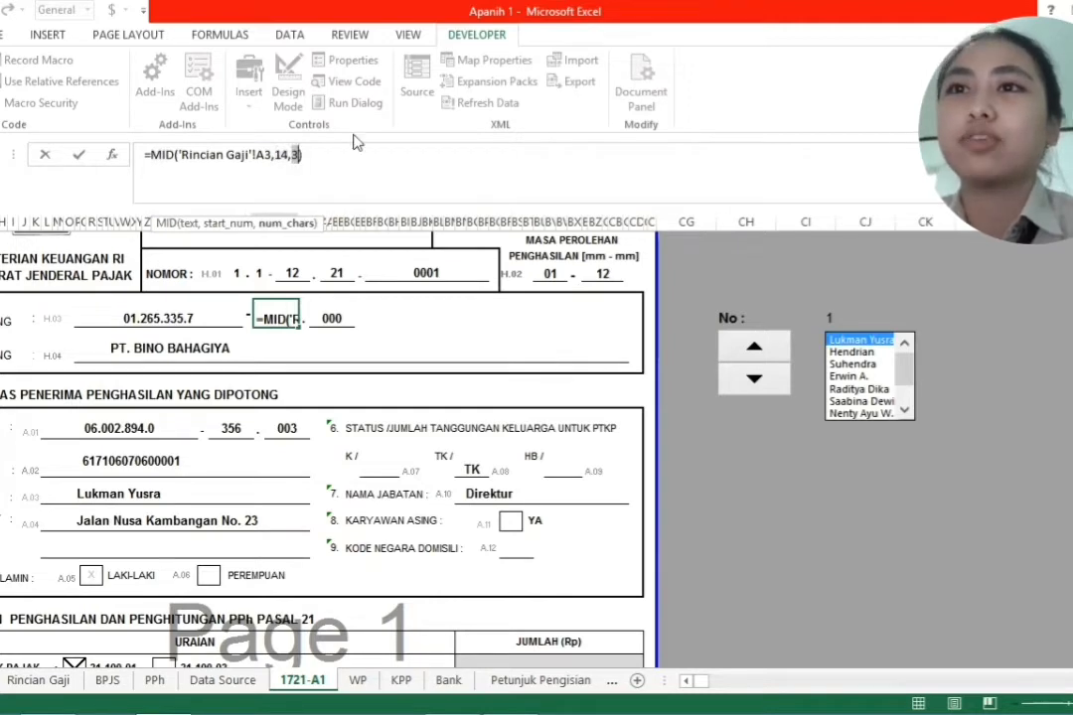
pyautogui.press('Return')
# Step: Review the RIGHT formula and its 3-character count for the last part of the H.03 tax number
pyautogui.click(335, 316)
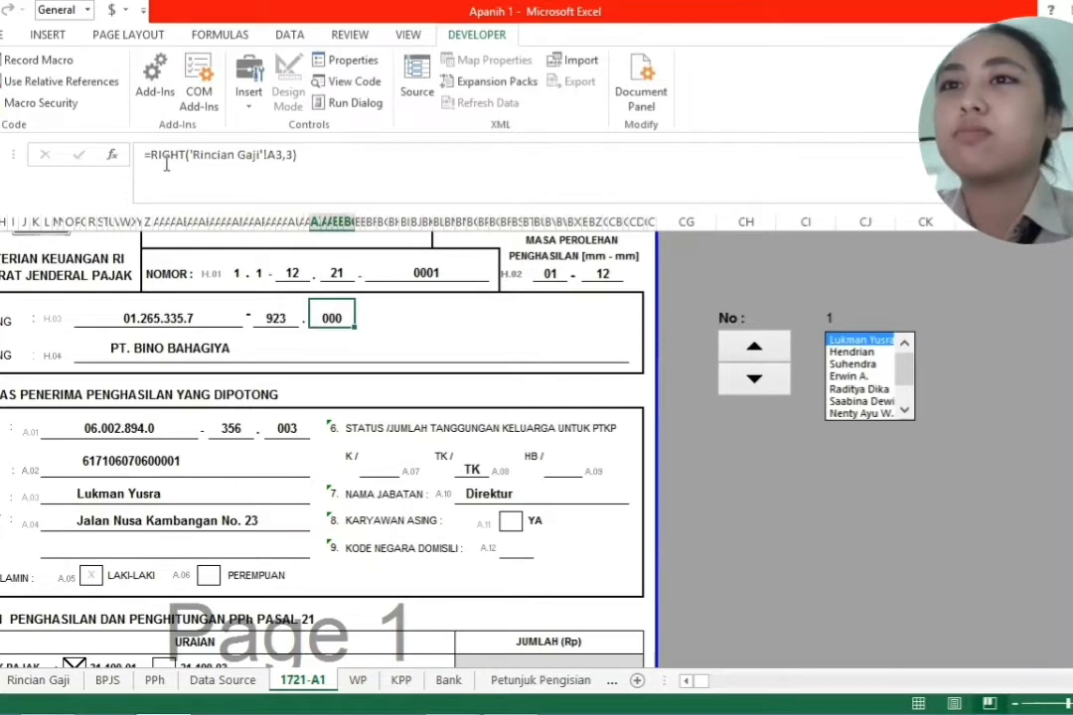
pyautogui.click(303, 164)
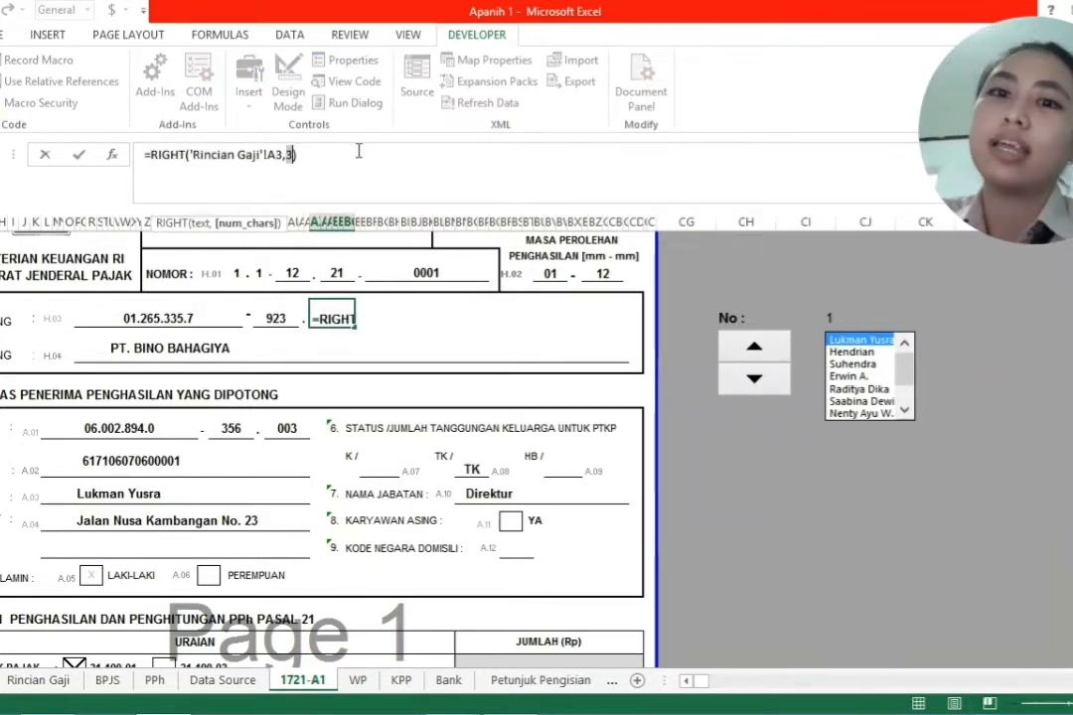
pyautogui.press('Return')
# Step: Trace the H.04 company name's reference to cell A2 on the Rincian Gaji sheet and return to the 1721-A1 form
pyautogui.scroll(-1, 167, 300)
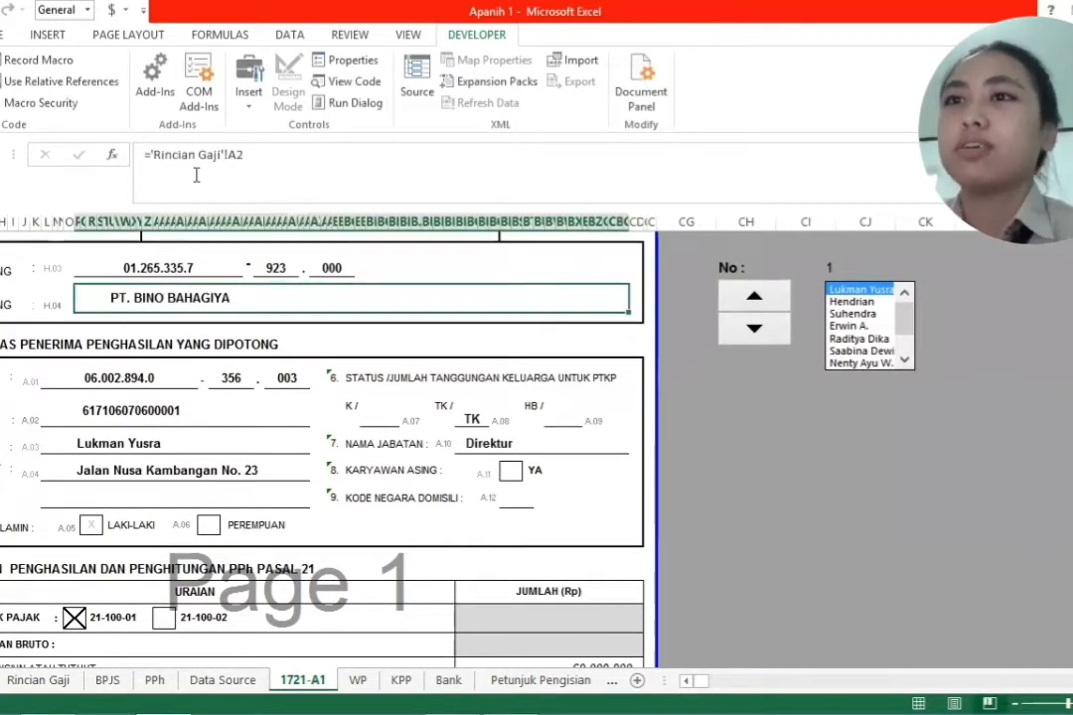
pyautogui.click(38, 681)
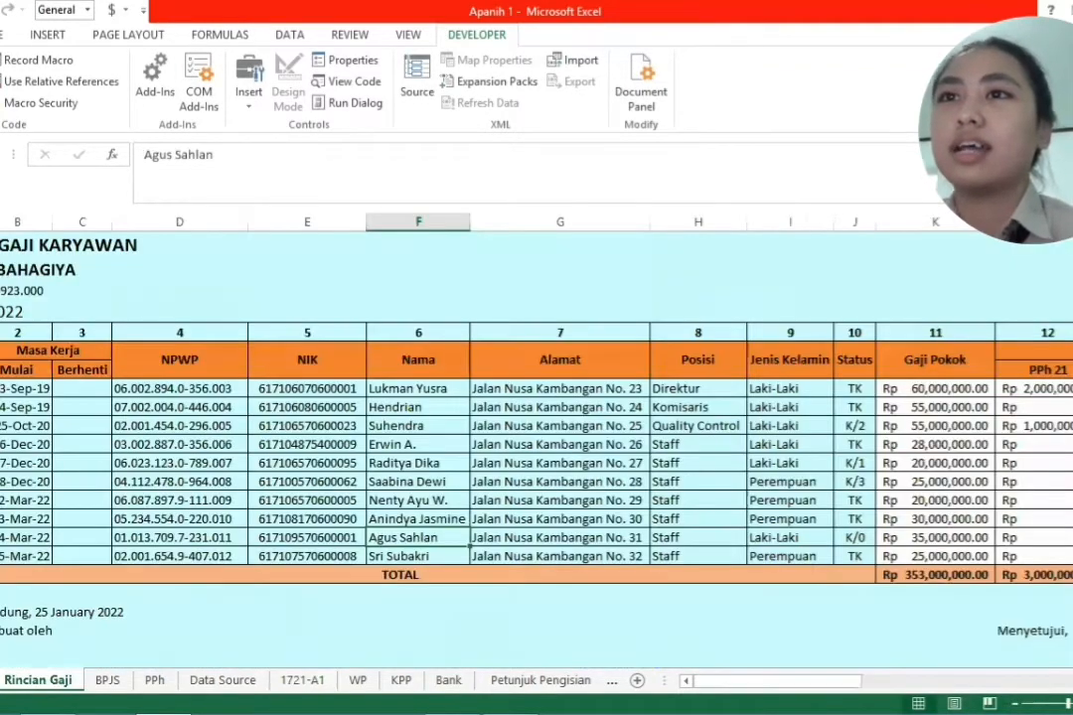
pyautogui.click(3, 271)
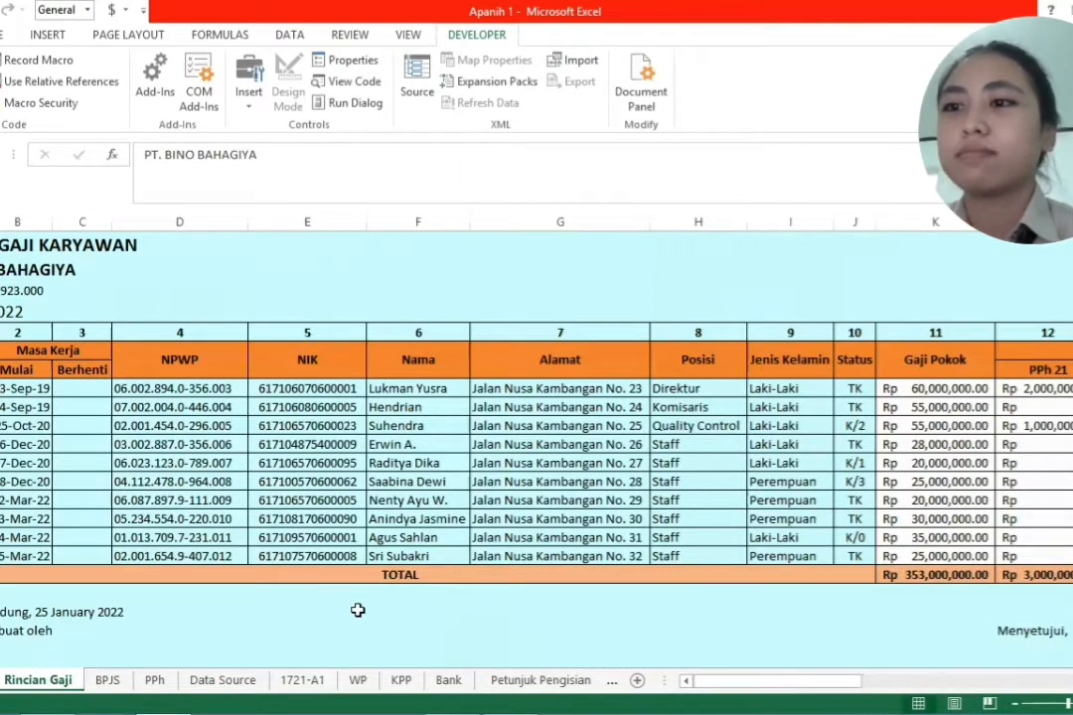
pyautogui.click(302, 680)
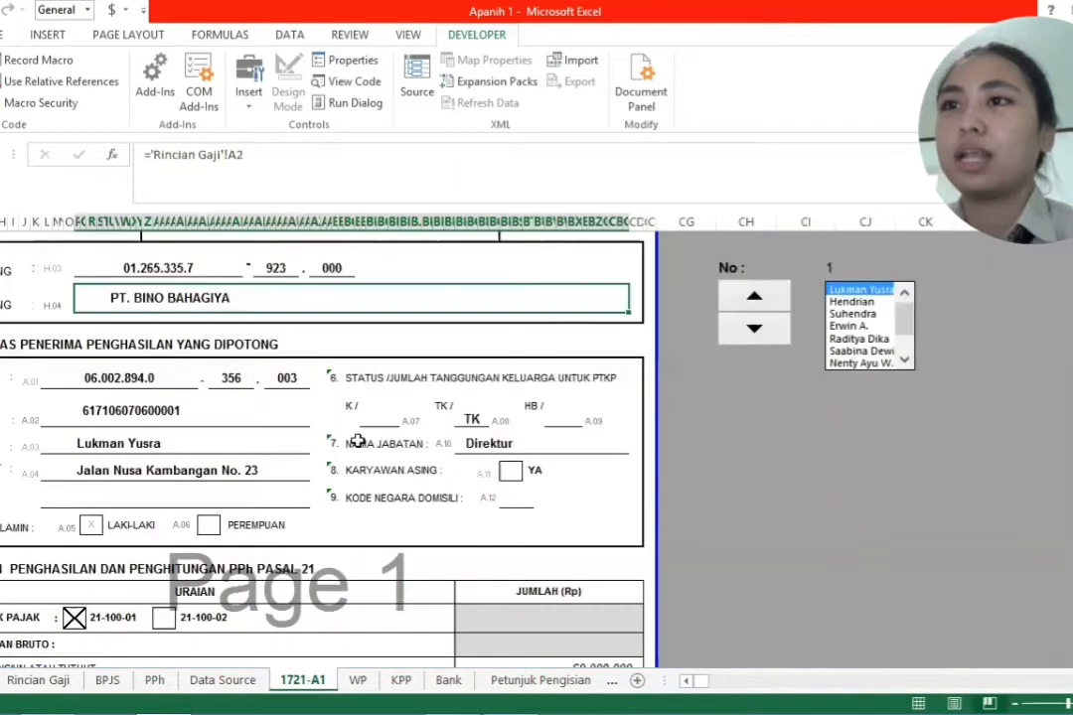
# Step: Examine the first A.01 tax number formula: its LEFT and VLOOKUP functions, 12-character count, column index 2 and PPh table range
pyautogui.click(146, 376)
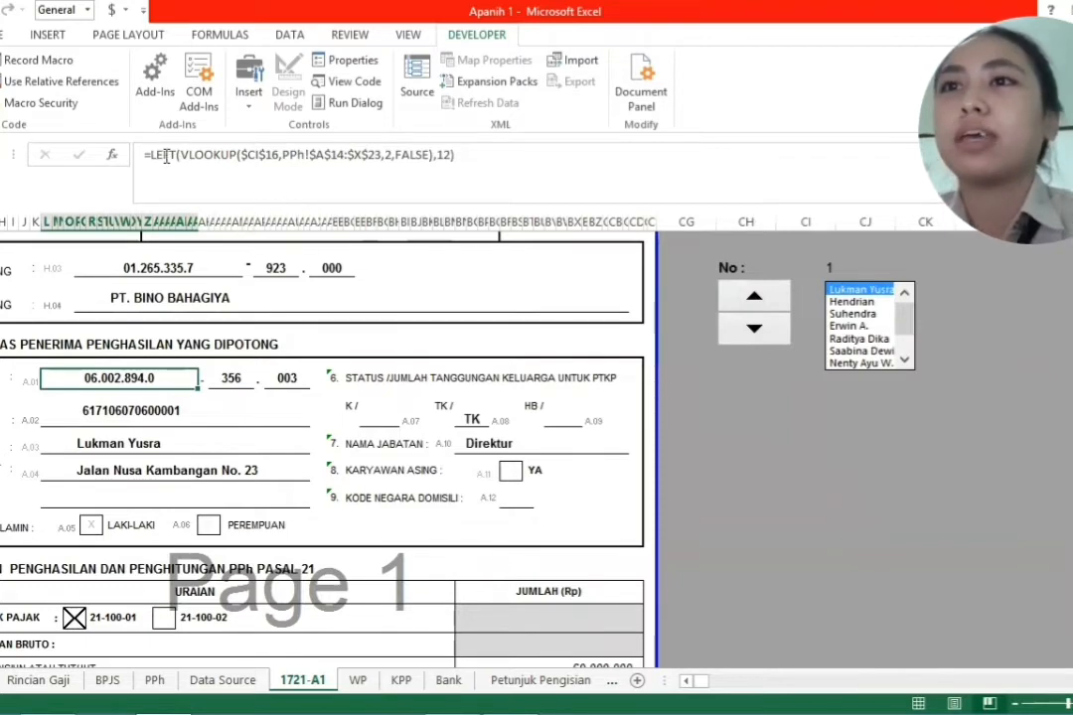
pyautogui.click(199, 156)
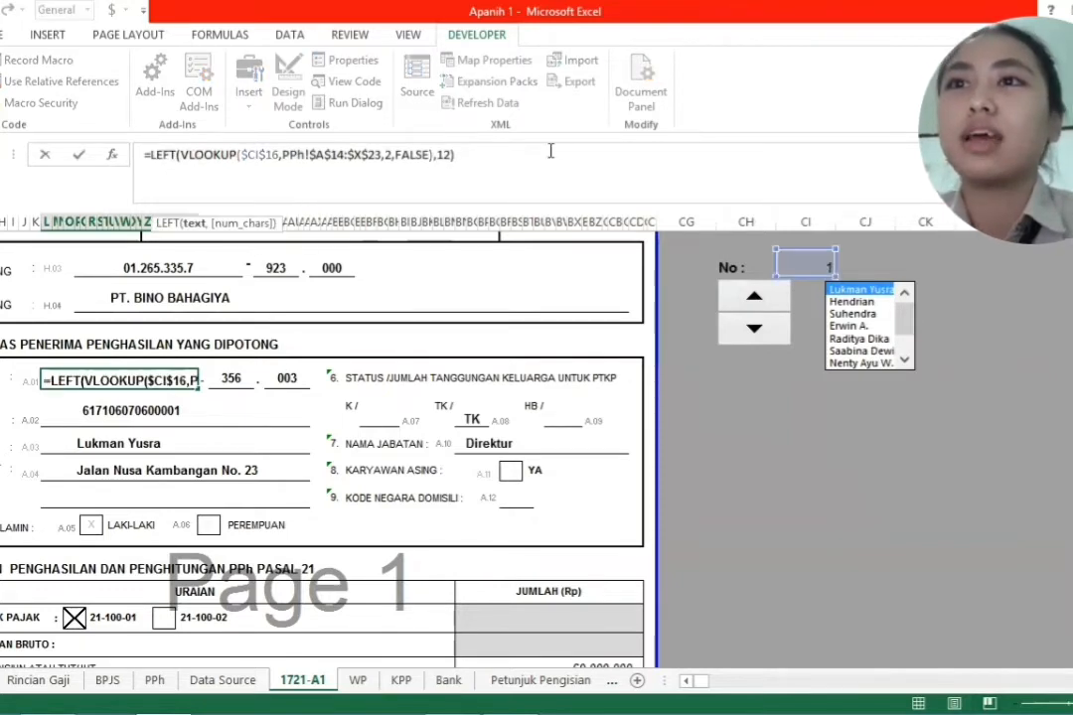
pyautogui.click(452, 156)
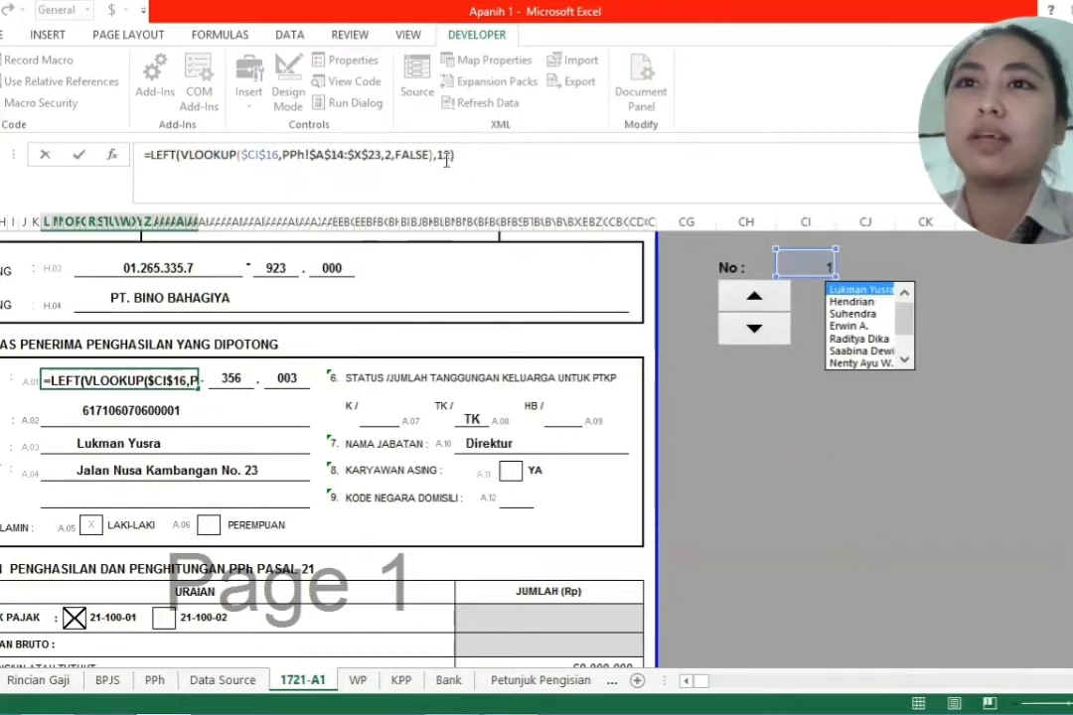
pyautogui.doubleClick(445, 155)
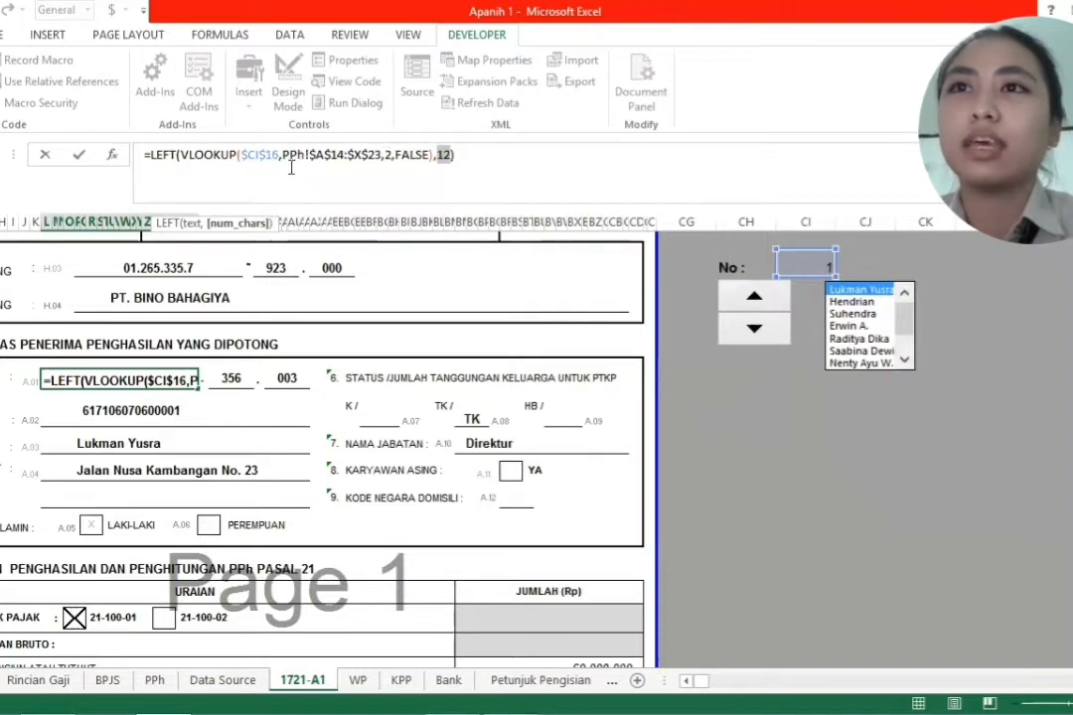
pyautogui.click(388, 160)
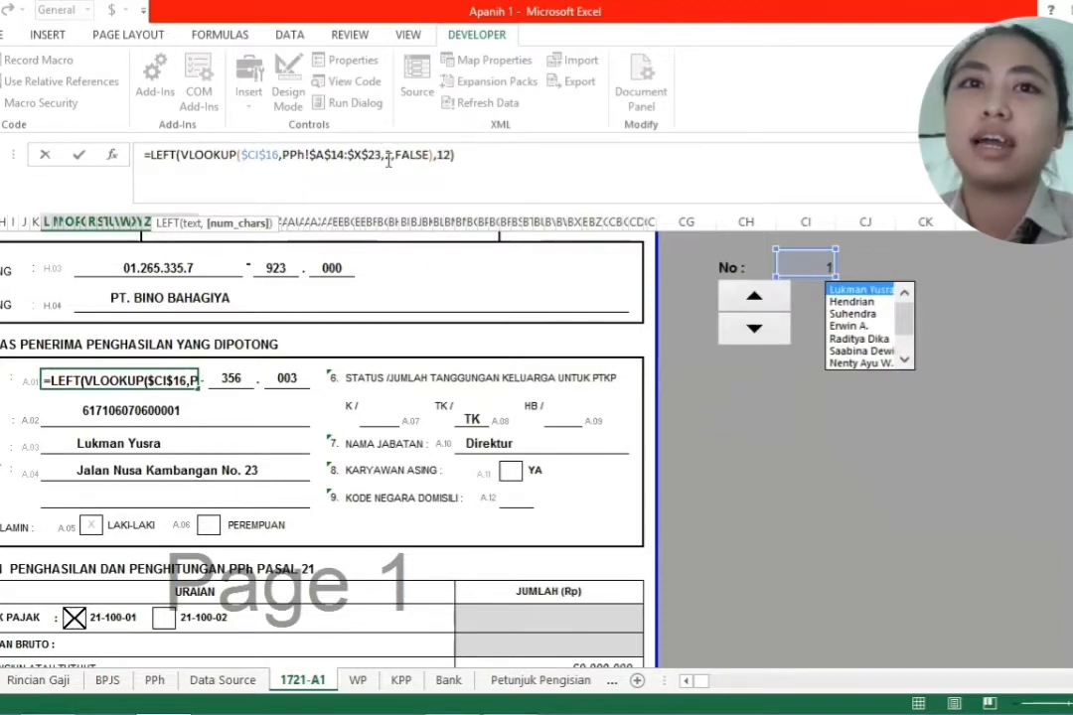
pyautogui.doubleClick(388, 156)
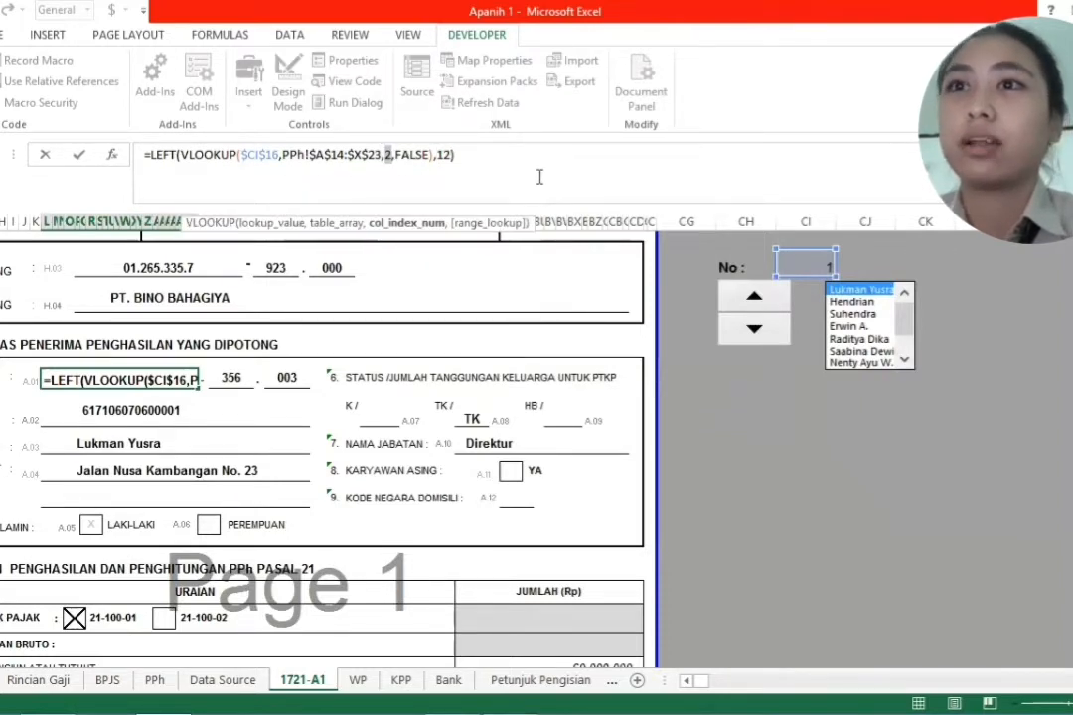
pyautogui.moveTo(283, 155); pyautogui.dragTo(377, 152)
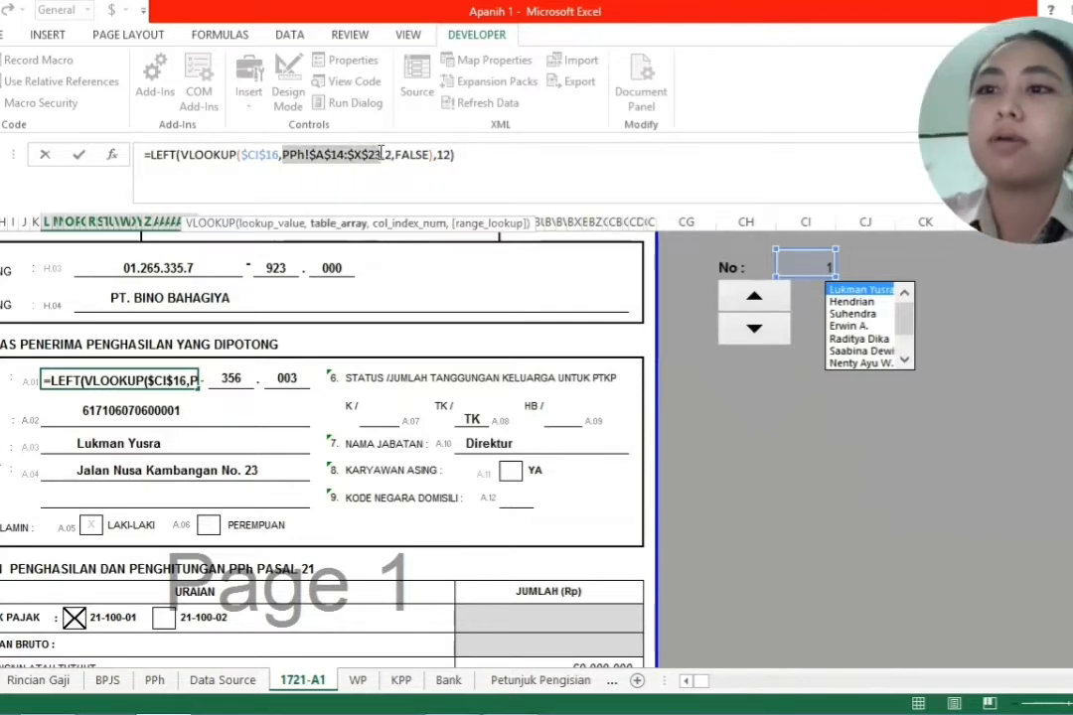
pyautogui.press('Return')
# Step: Compare column index 2 with the NPWP column on the PPh sheet, highlighting the employees' tax numbers, and return to the 1721-A1 form
pyautogui.click(155, 679)
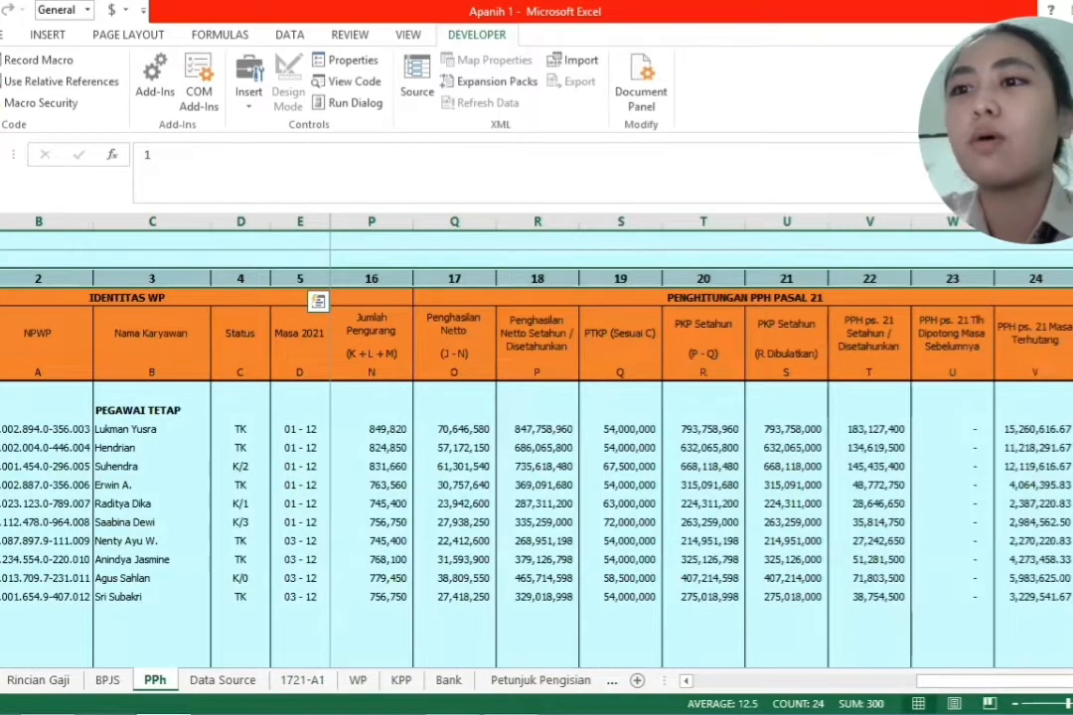
pyautogui.click(54, 350)
pyautogui.moveTo(64, 429); pyautogui.dragTo(50, 596)
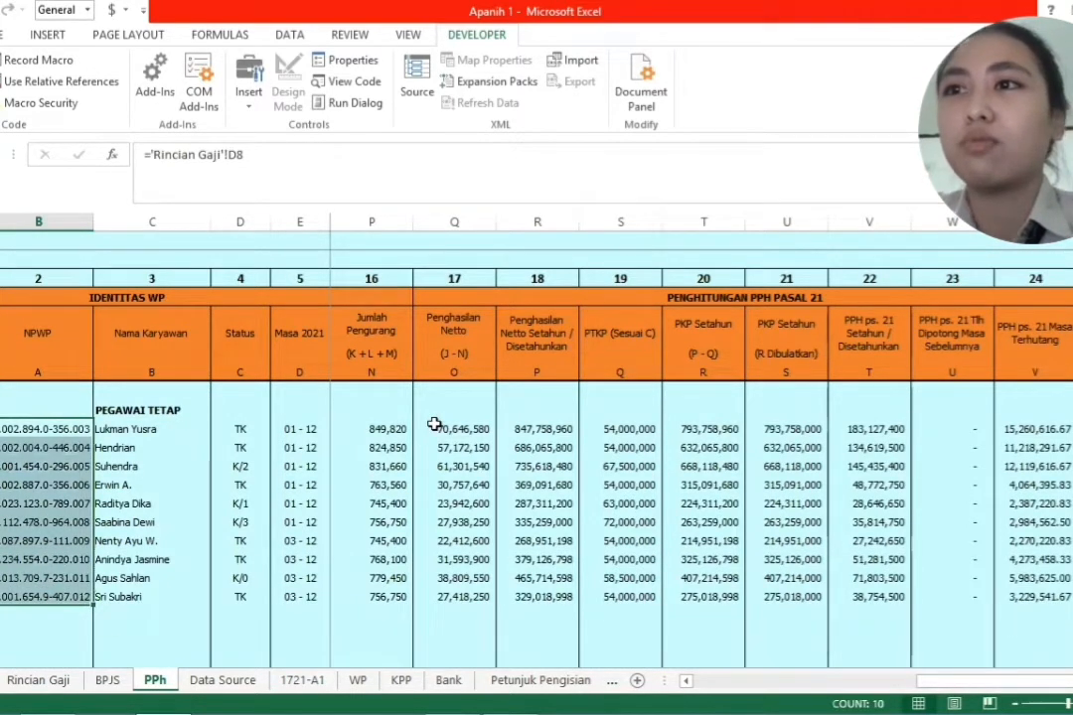
pyautogui.press('Return')
pyautogui.click(303, 680)
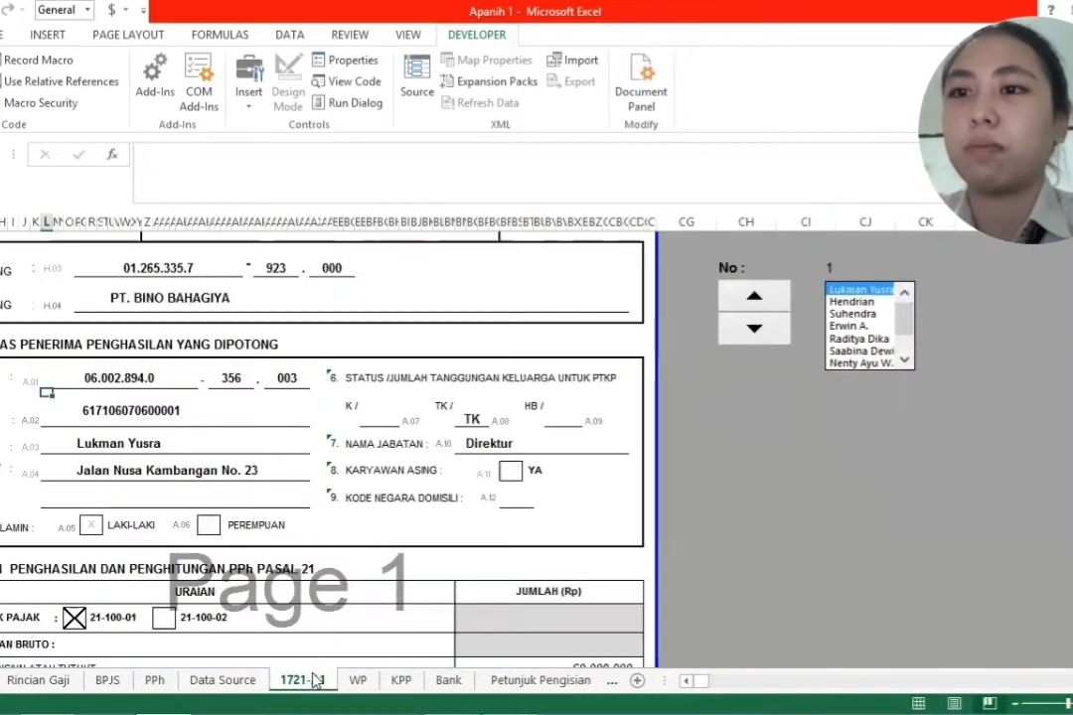
# Step: Examine the middle A.01 tax number formula: its MID and VLOOKUP functions, column index 2 and the 14,3 arguments
pyautogui.click(230, 377)
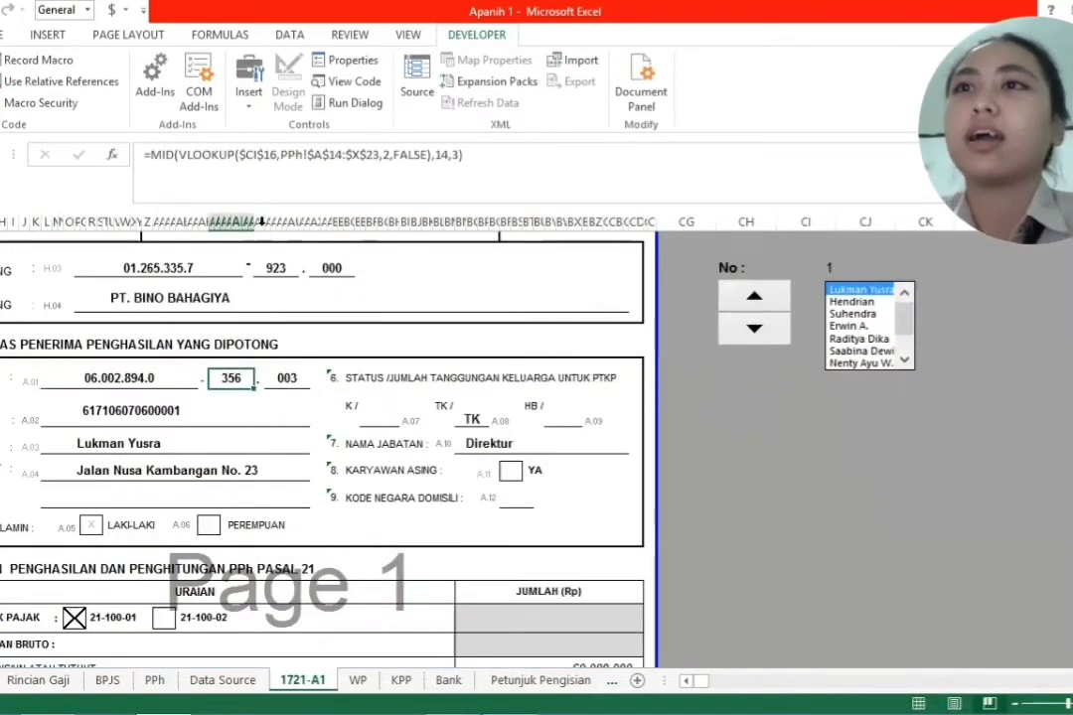
pyautogui.doubleClick(168, 154)
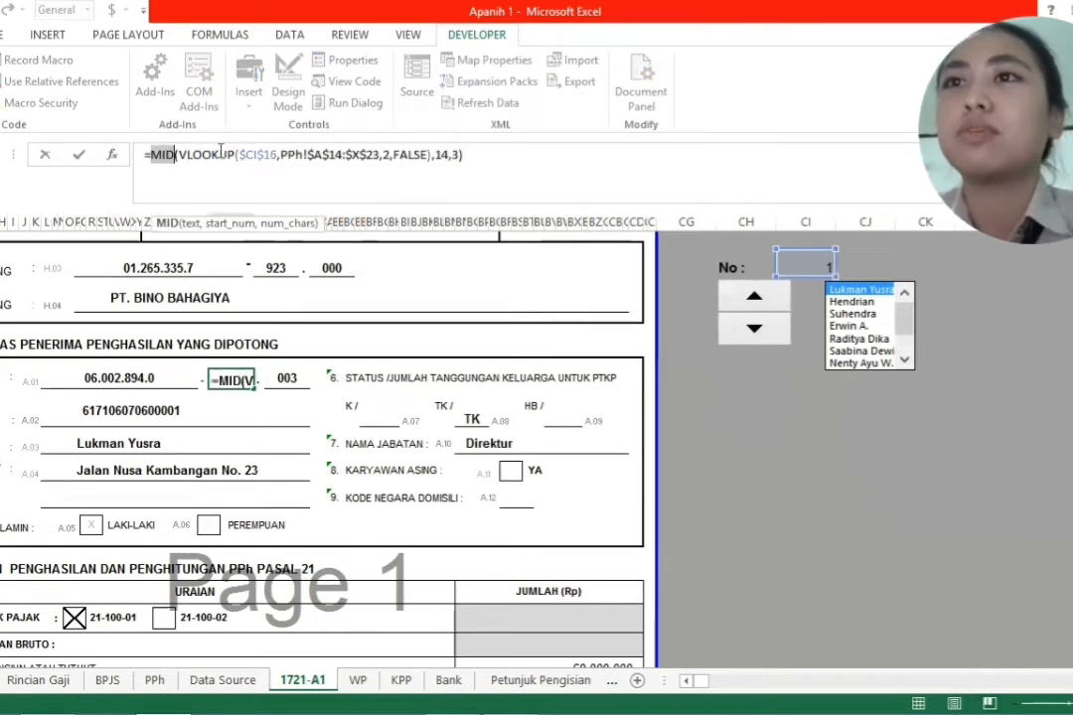
pyautogui.doubleClick(206, 154)
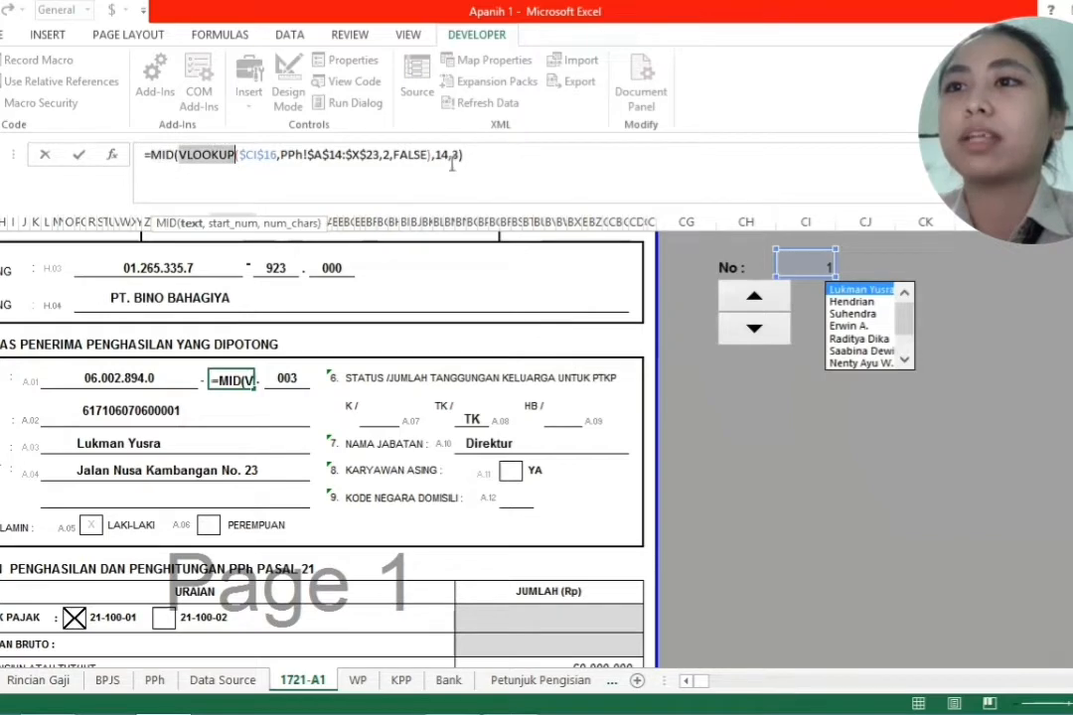
pyautogui.doubleClick(386, 154)
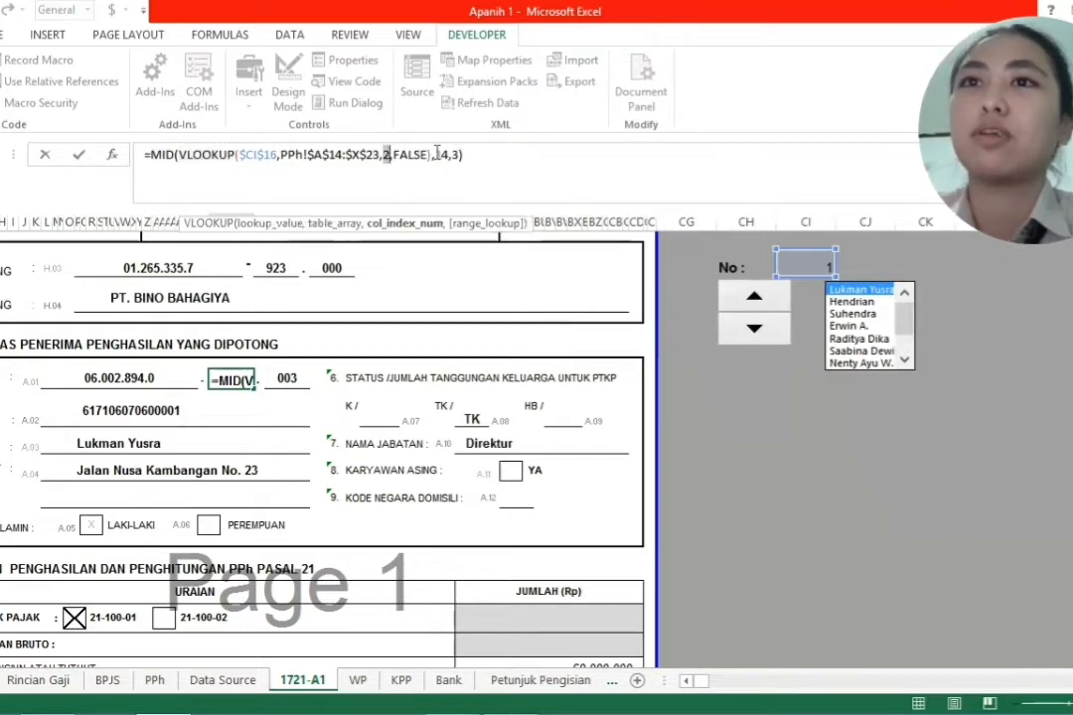
pyautogui.moveTo(435, 154); pyautogui.dragTo(460, 153)
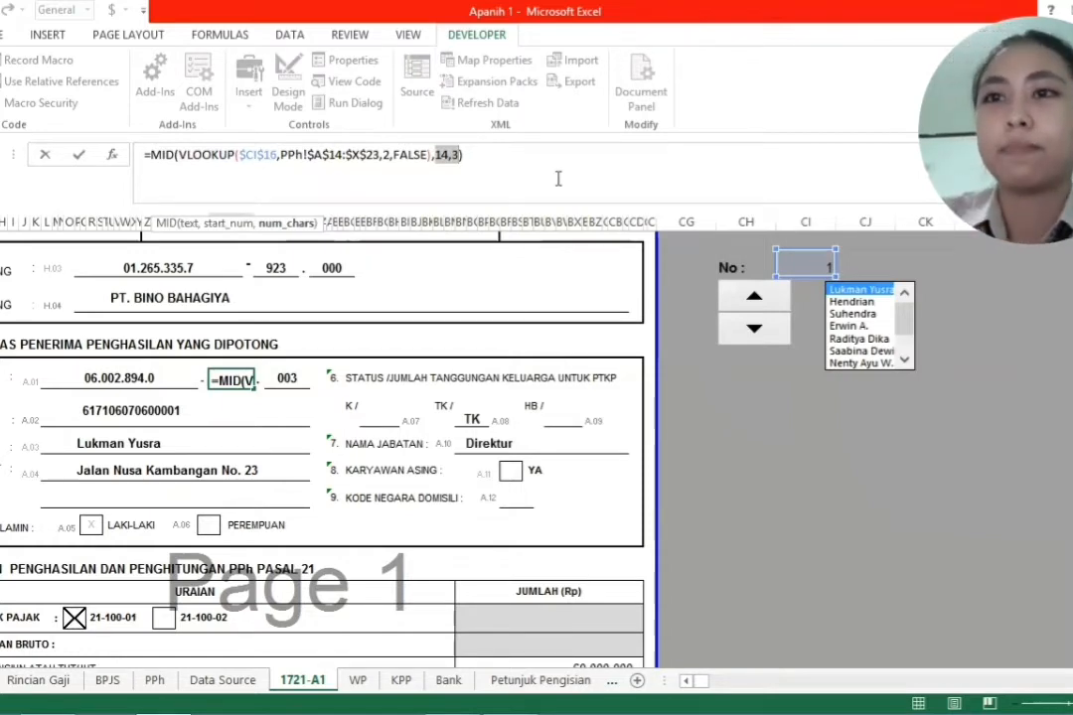
# Step: Examine the last A.01 tax number formula: its RIGHT and VLOOKUP functions, column index 2 and 3-character count
pyautogui.click(287, 377)
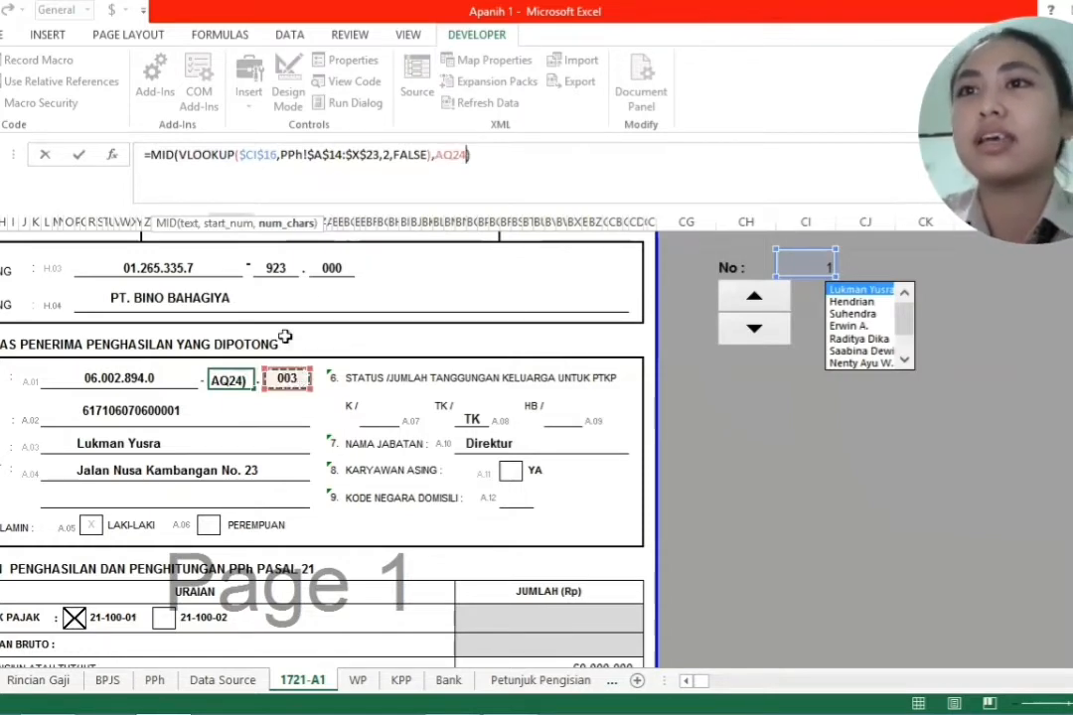
pyautogui.hotkey('ctrl', 'z')
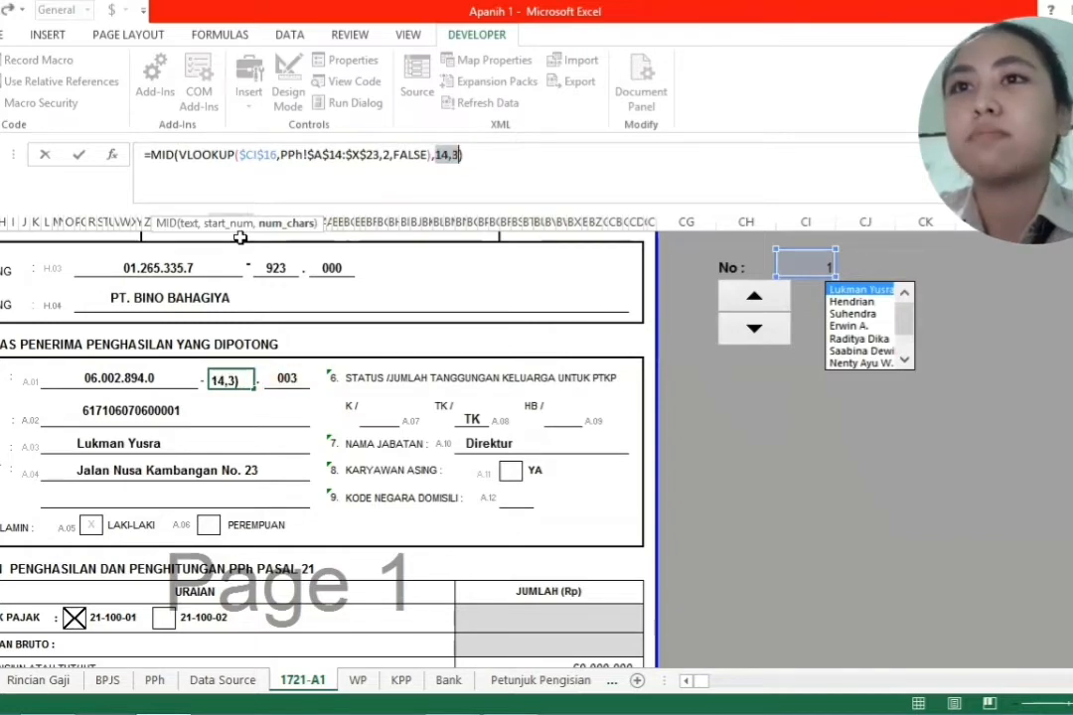
pyautogui.press('Tab')
pyautogui.click(171, 162)
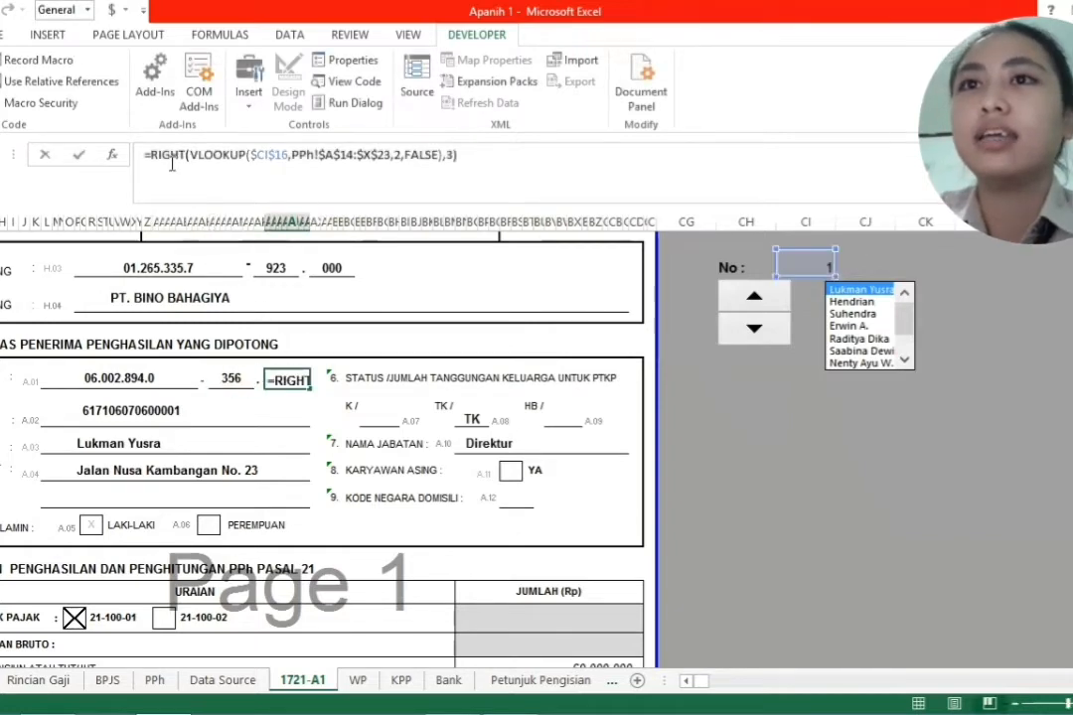
pyautogui.doubleClick(170, 159)
pyautogui.click(395, 156)
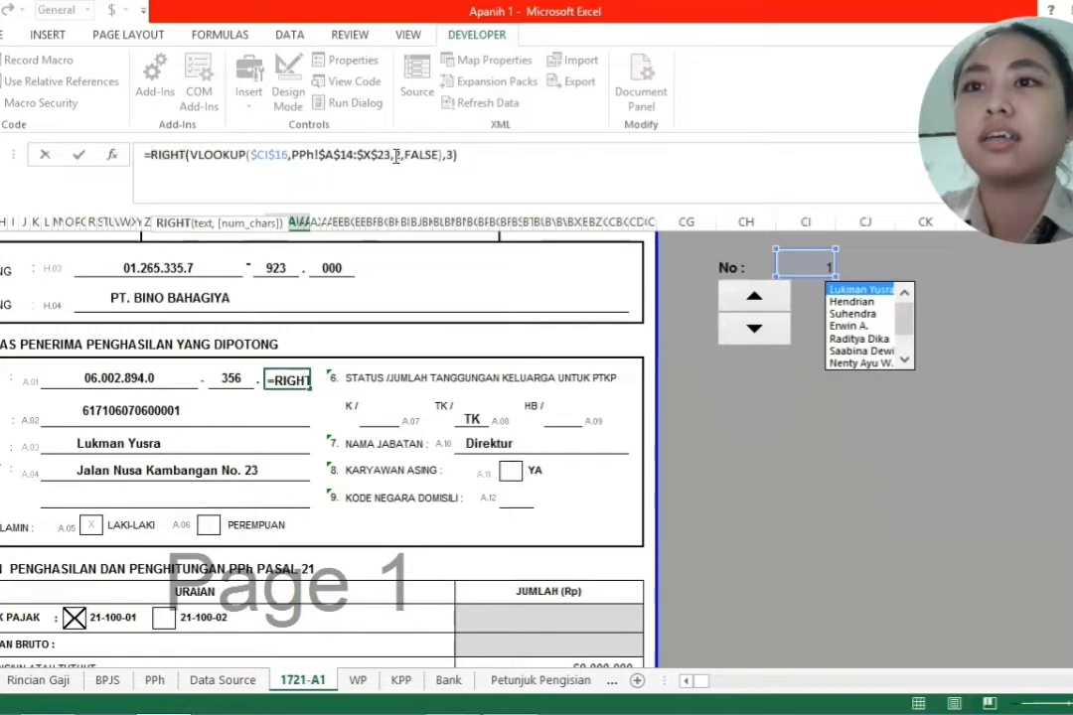
pyautogui.doubleClick(453, 157)
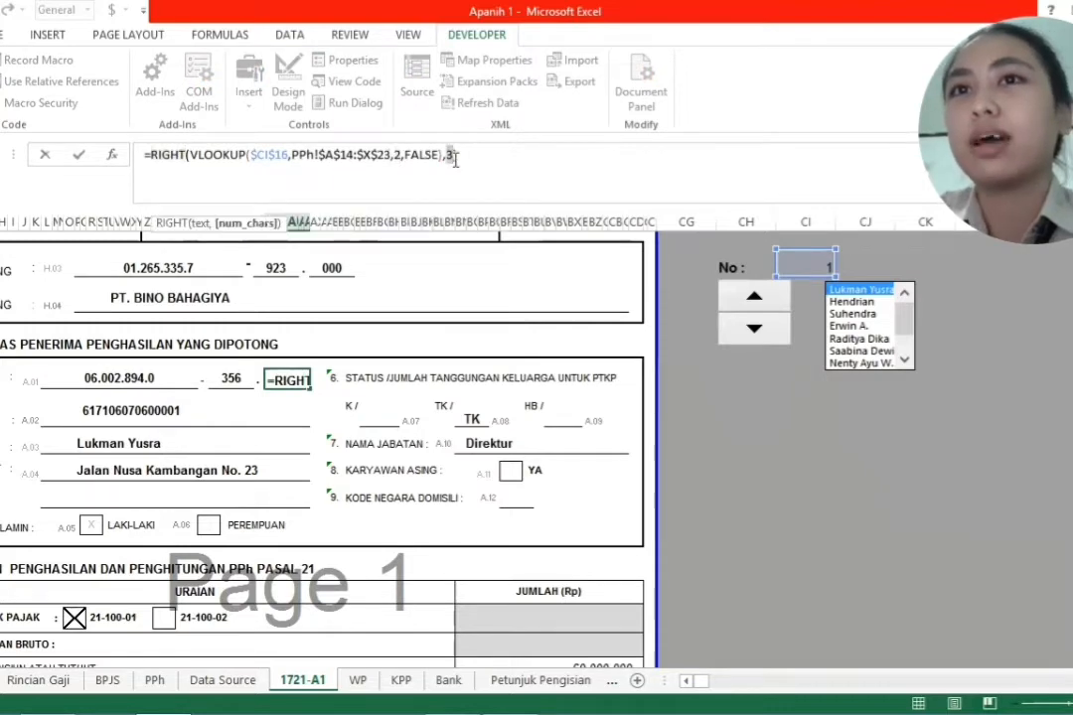
pyautogui.press('Return')
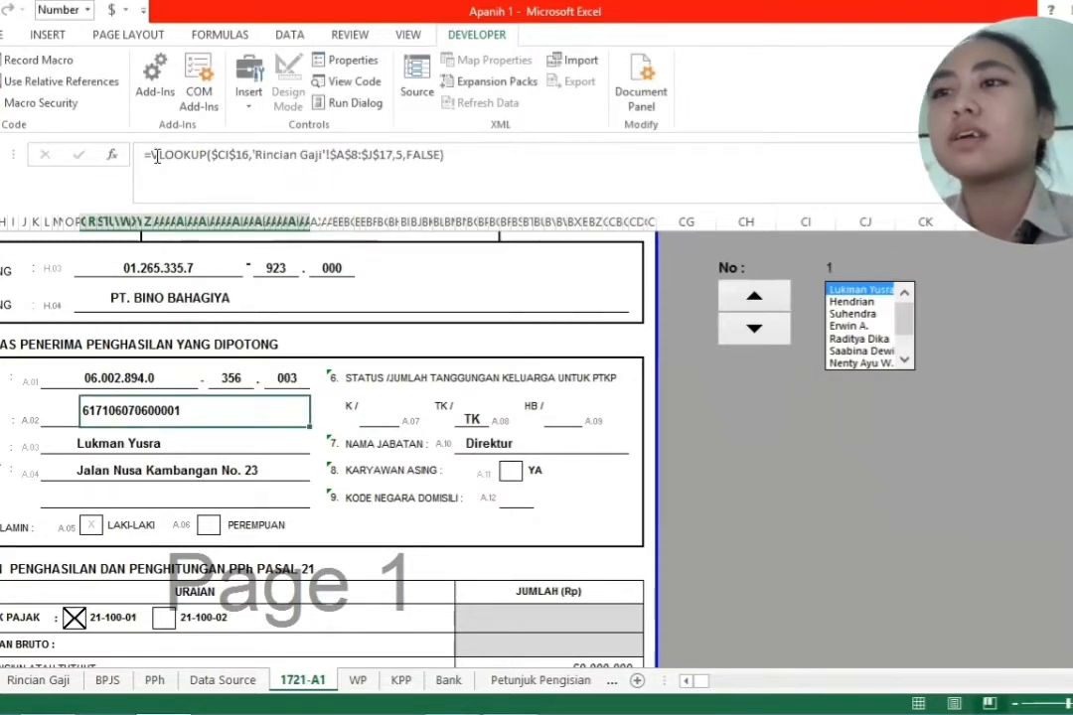
# Step: Examine the A.02 NIK field's VLOOKUP formula, highlighting its Rincian Gaji table range and column index 5
pyautogui.click(156, 156)
pyautogui.moveTo(151, 156); pyautogui.dragTo(496, 174)
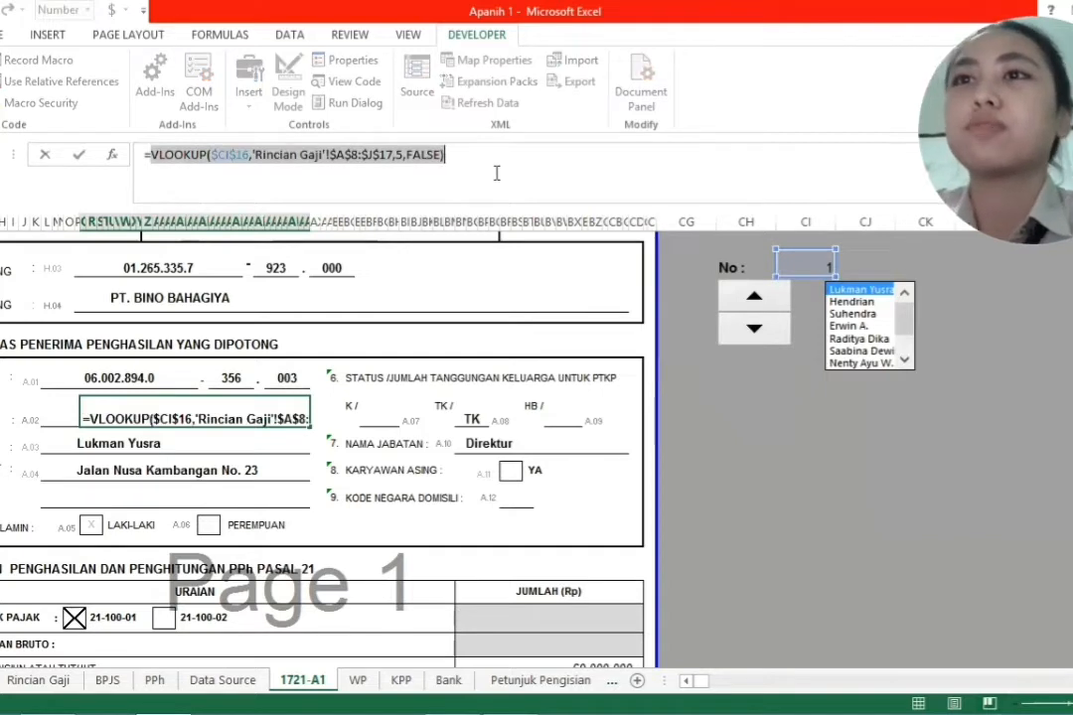
pyautogui.press('Escape')
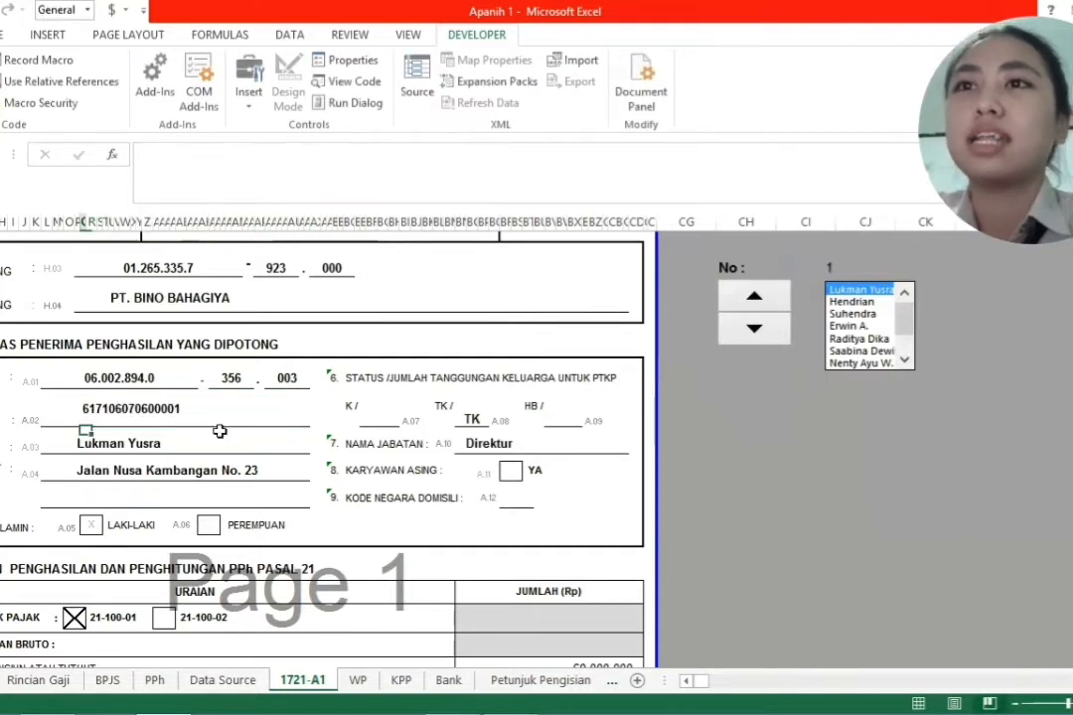
# Step: Compare column index 5 with the NIK column on the Rincian Gaji sheet, highlighting the employees' NIK values, and return to the 1721-A1 form
pyautogui.click(70, 680)
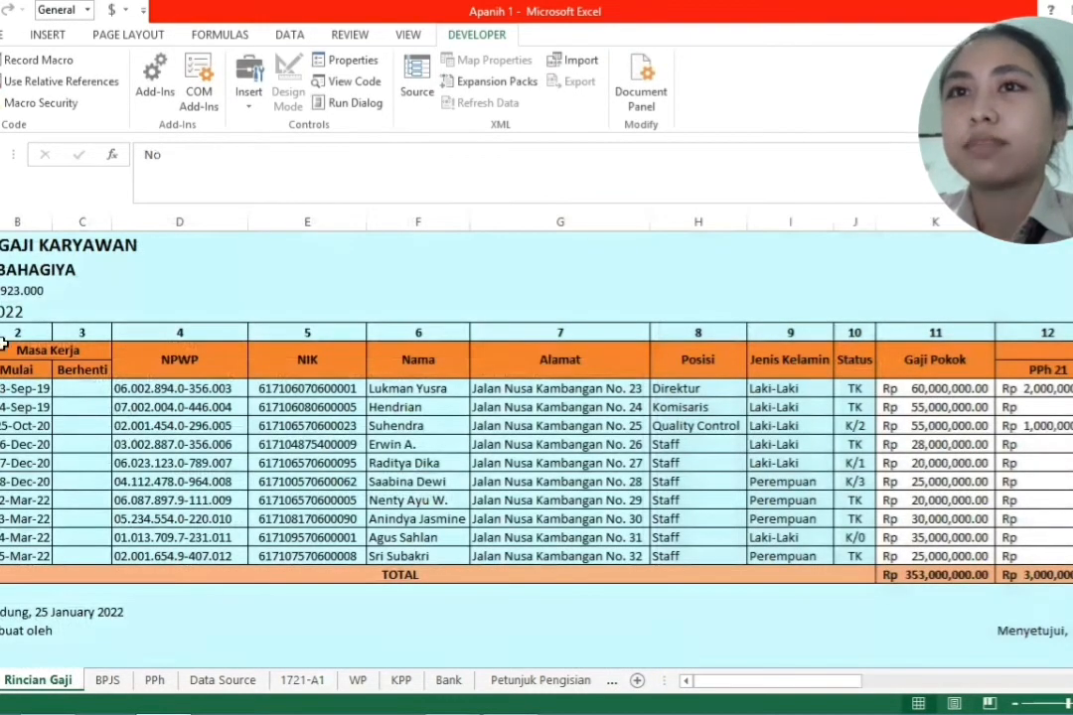
pyautogui.click(39, 350)
pyautogui.click(94, 369)
pyautogui.click(164, 363)
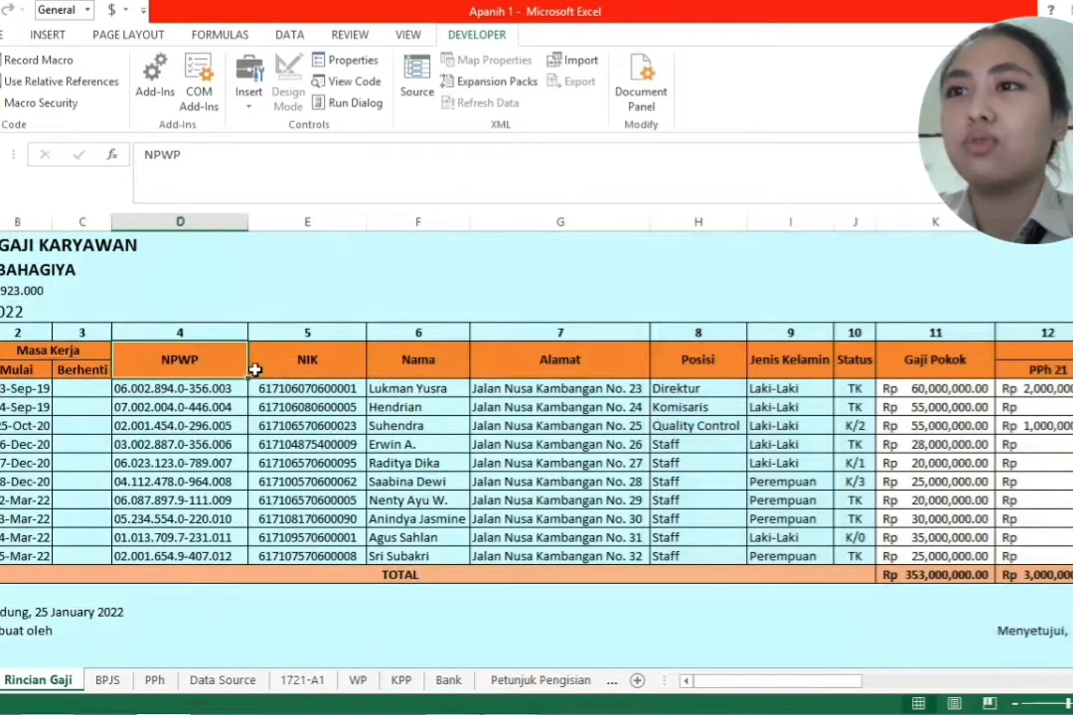
pyautogui.click(260, 364)
pyautogui.moveTo(323, 390); pyautogui.dragTo(320, 551)
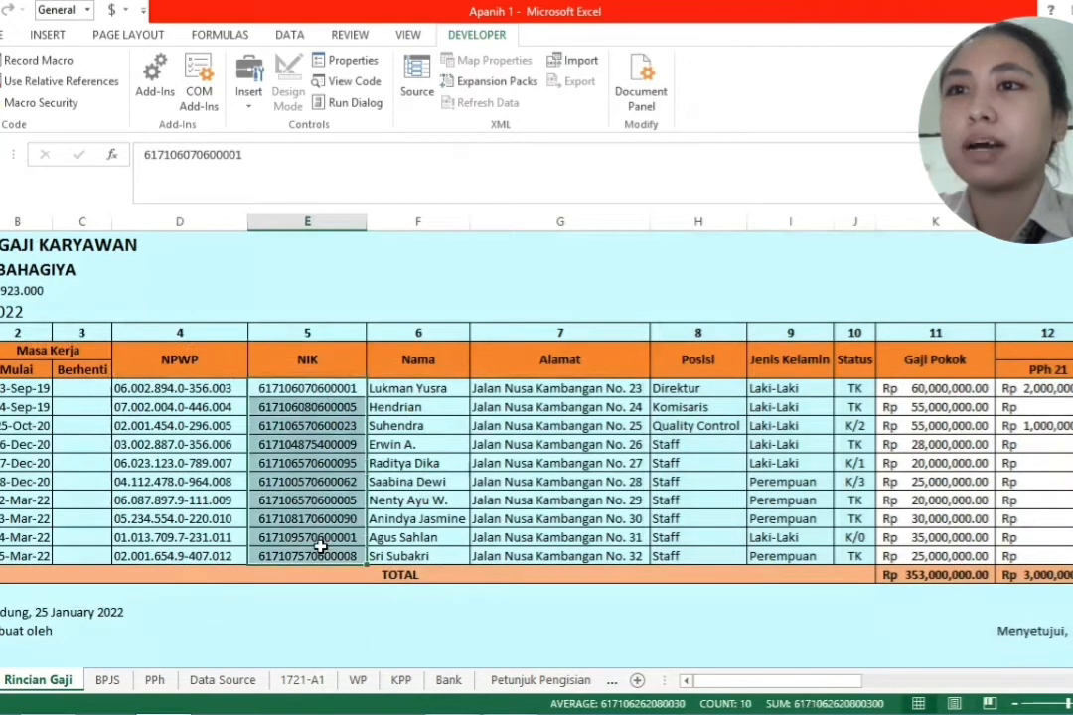
pyautogui.press('Return')
pyautogui.click(314, 603)
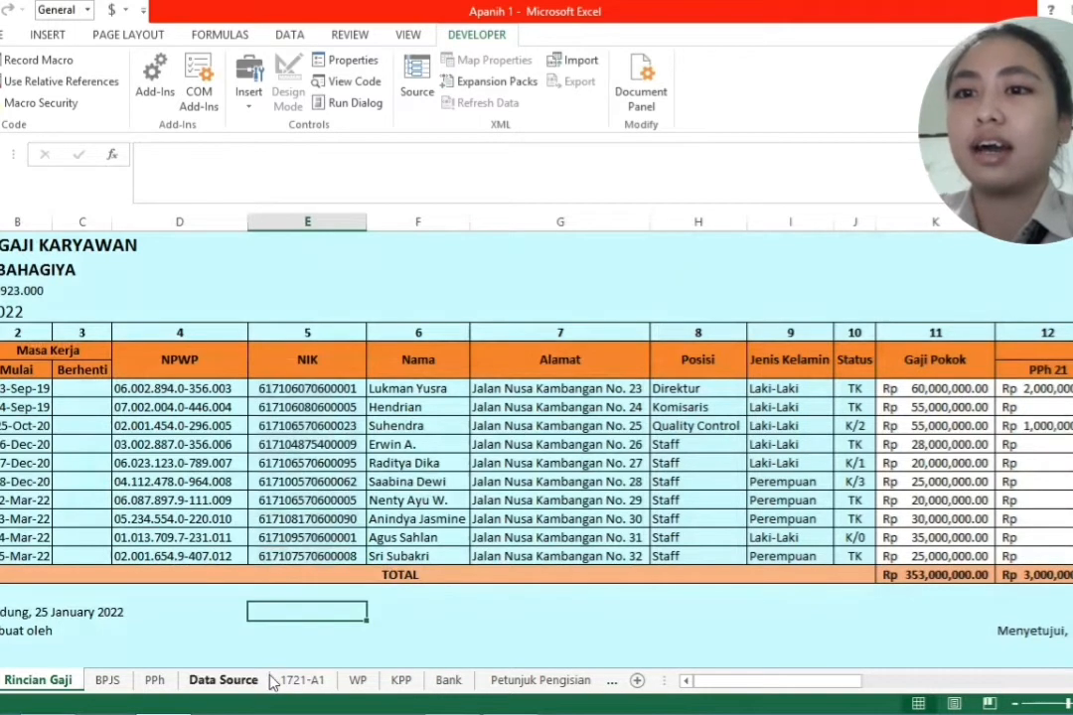
pyautogui.click(302, 680)
# Step: Examine the A.03 employee name formula: its VLOOKUP function, Rincian Gaji table range and column index 6
pyautogui.click(129, 437)
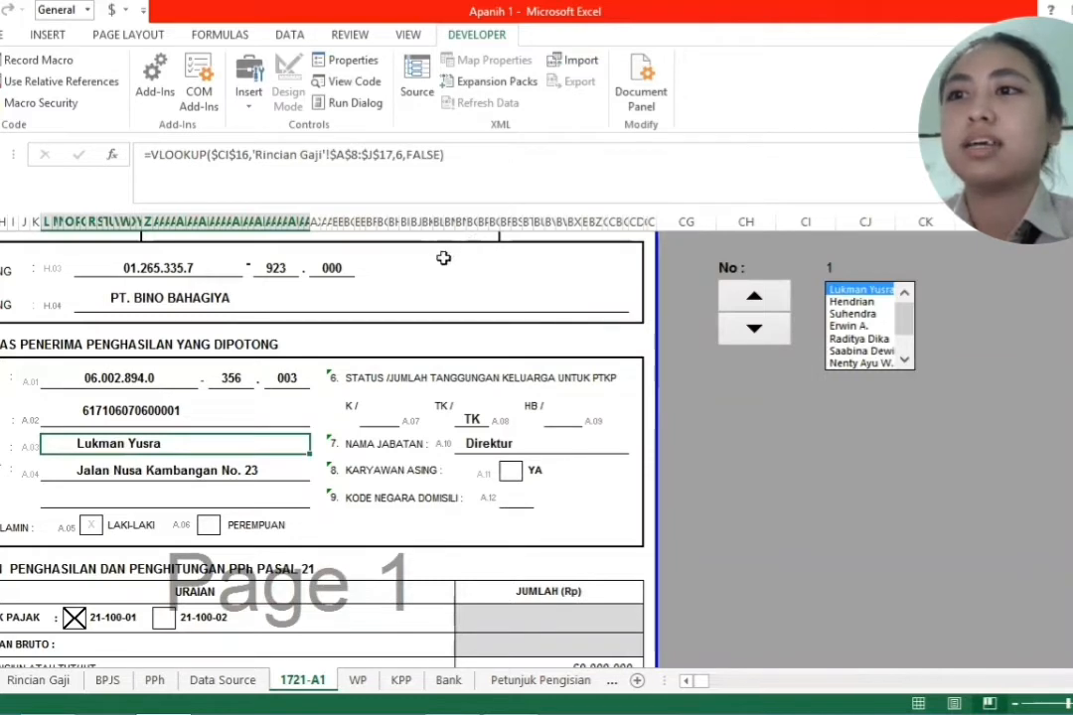
pyautogui.doubleClick(162, 154)
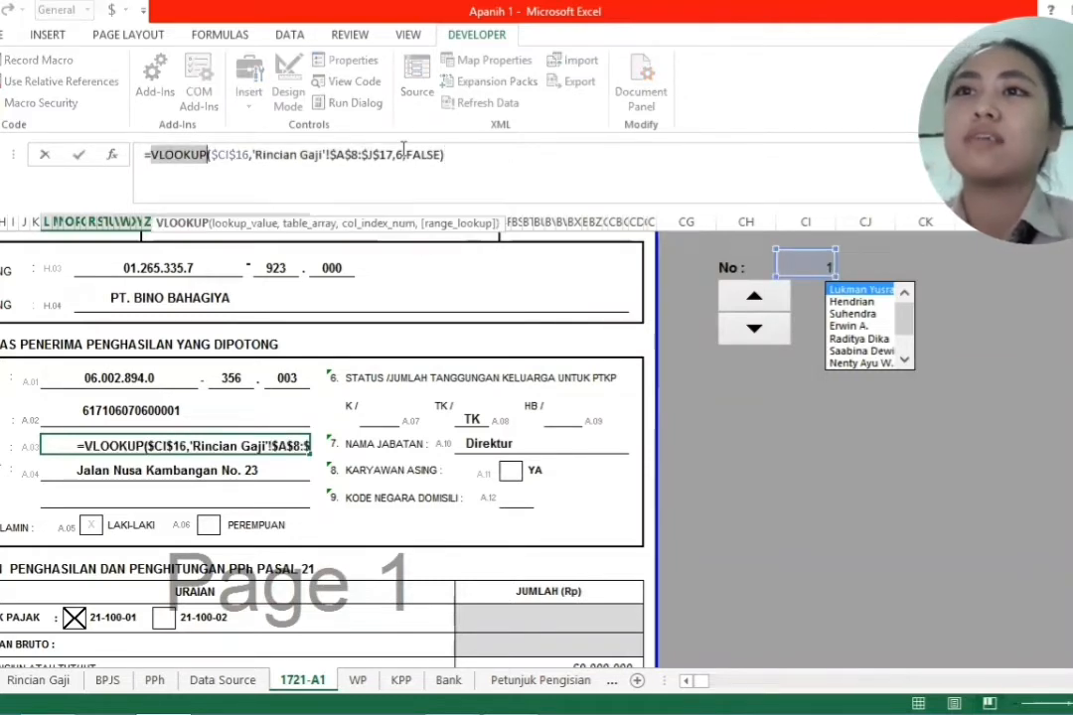
pyautogui.click(276, 151)
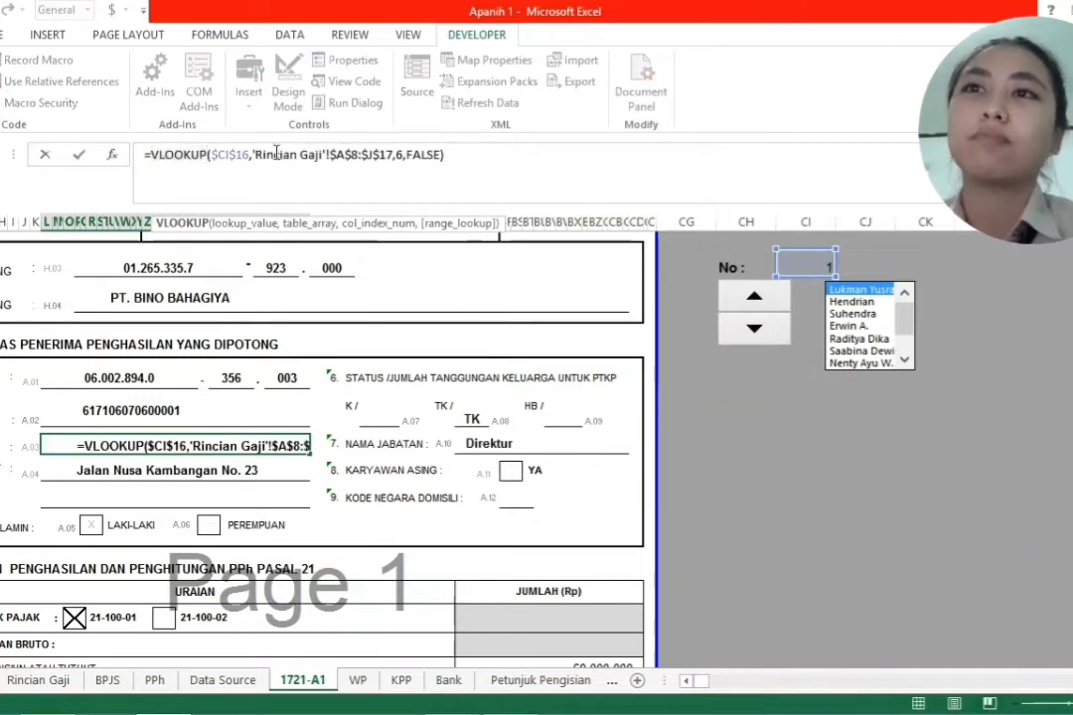
pyautogui.doubleClick(277, 154)
pyautogui.click(401, 154)
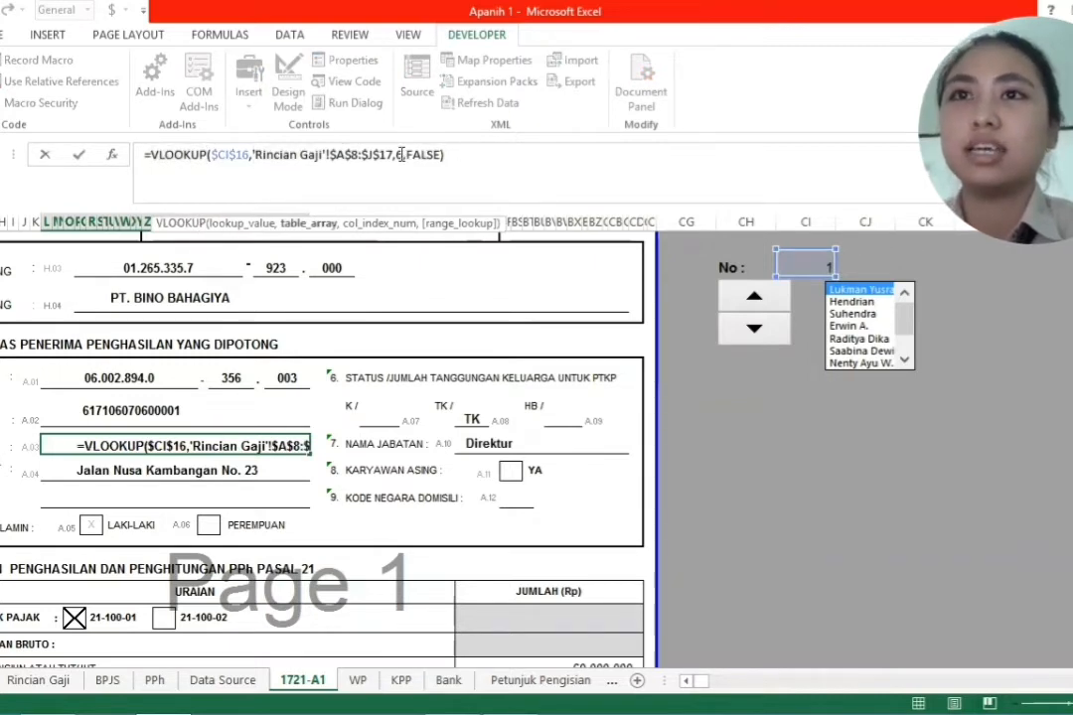
pyautogui.doubleClick(401, 154)
pyautogui.press('Return')
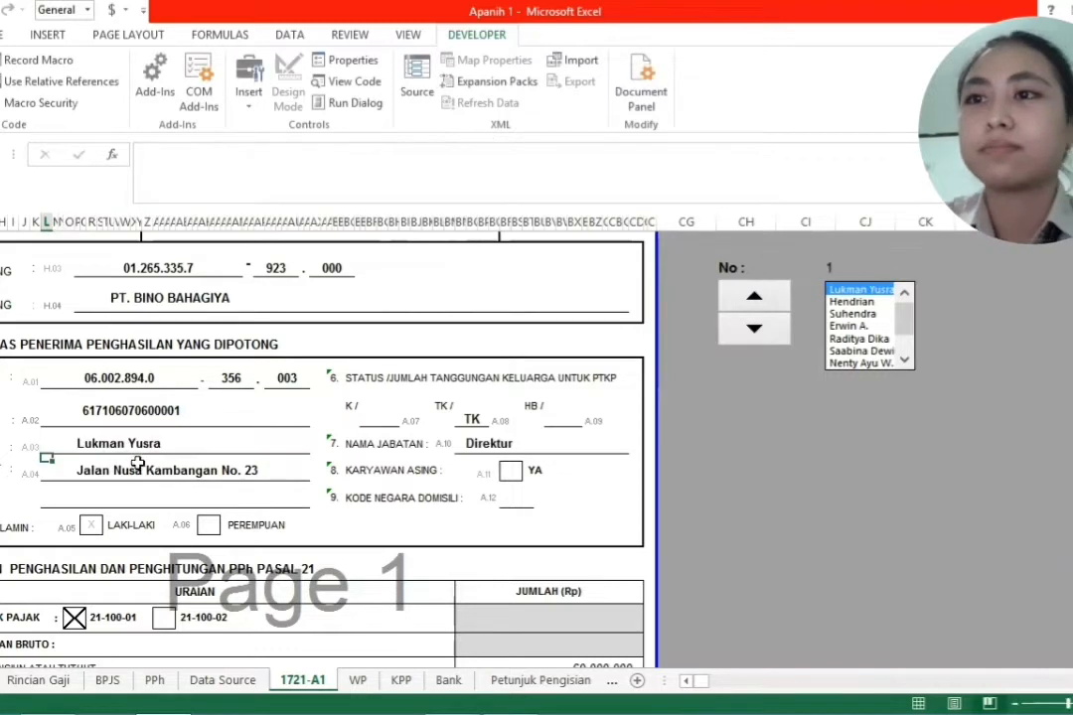
# Step: Examine the A.04 address field's VLOOKUP formula on the Rincian Gaji range, highlighting column index 7
pyautogui.click(139, 159)
pyautogui.moveTo(139, 159); pyautogui.dragTo(570, 194)
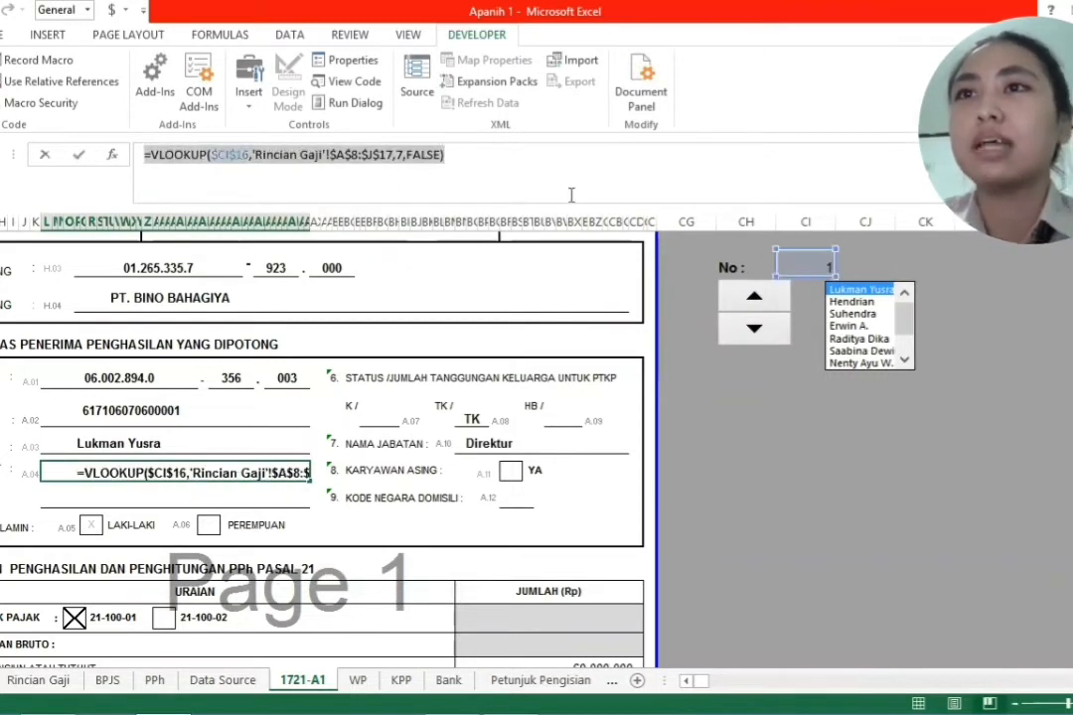
pyautogui.click(400, 159)
pyautogui.doubleClick(398, 156)
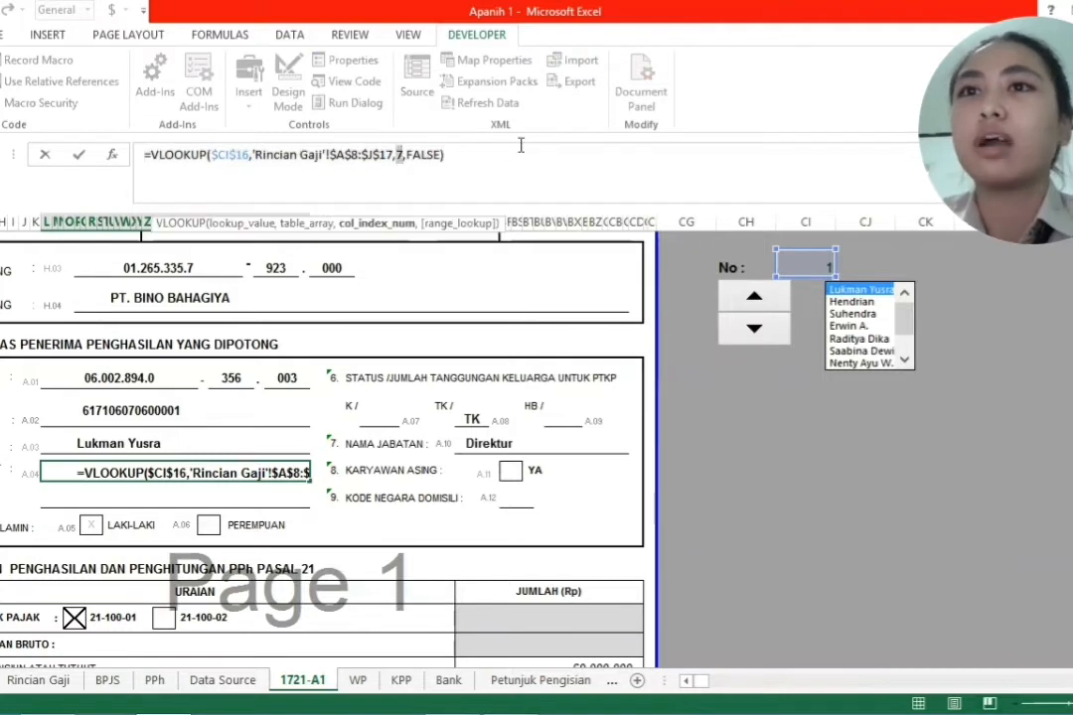
pyautogui.press('Return')
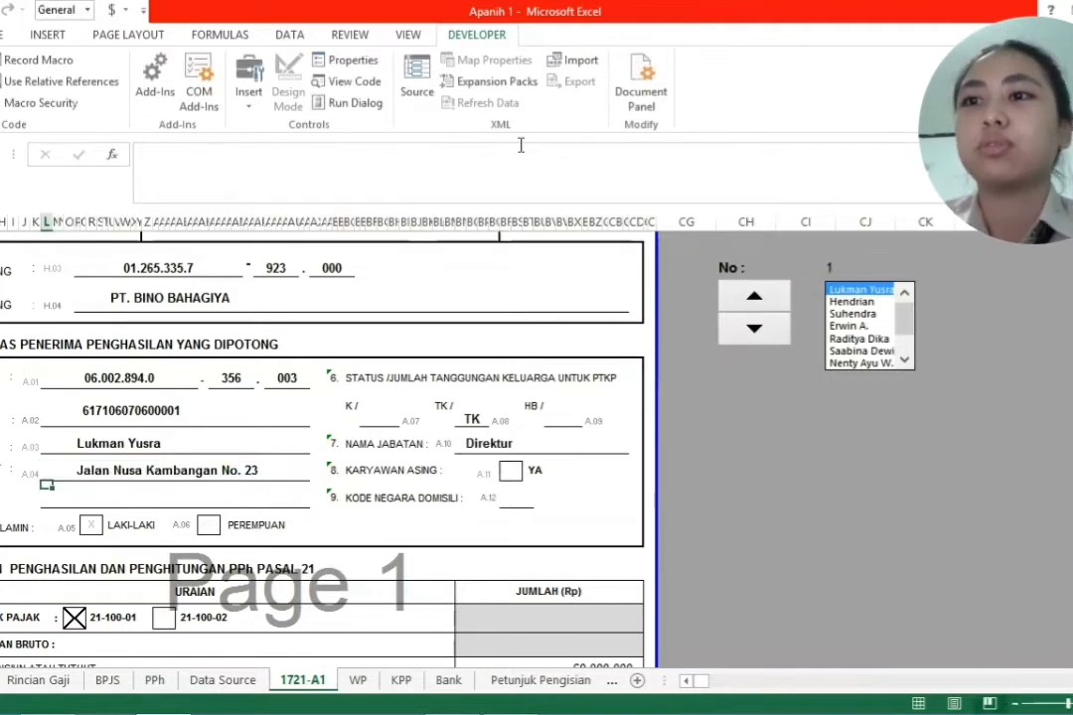
# Step: Examine the A.05 LAKI-LAKI checkbox formula: its IF and VLOOKUP functions, "Laki-Laki" test, "X" and blank results, and Rincian Gaji lookup range
pyautogui.scroll(-2, 162, 455)
pyautogui.scroll(-1, 162, 455)
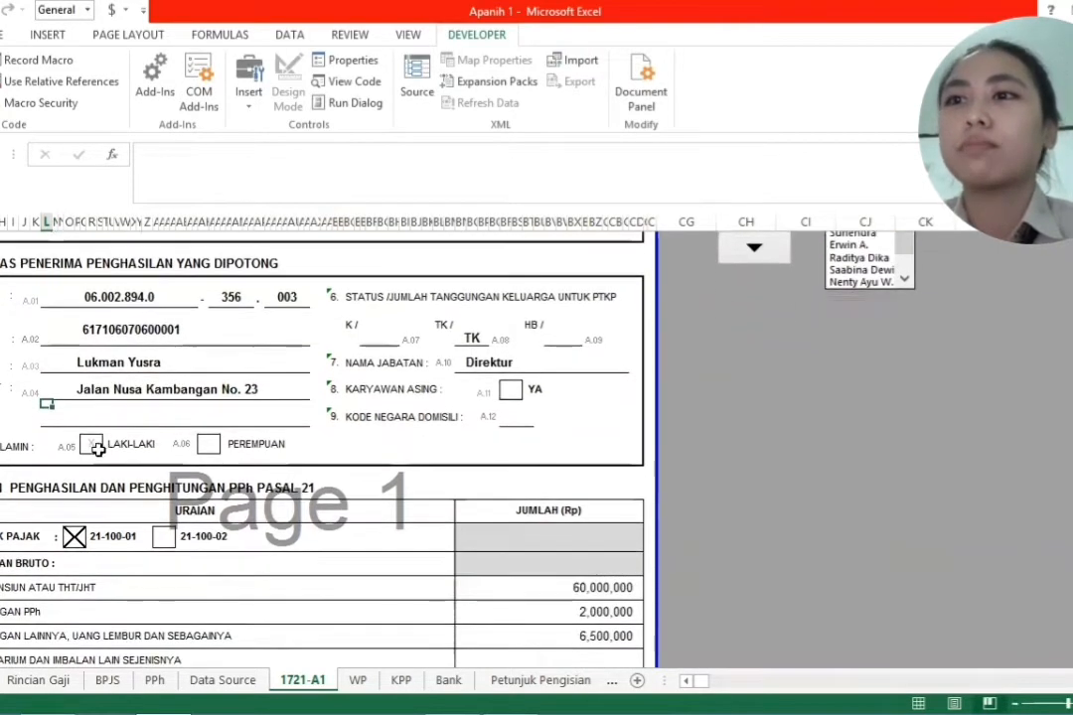
pyautogui.click(90, 444)
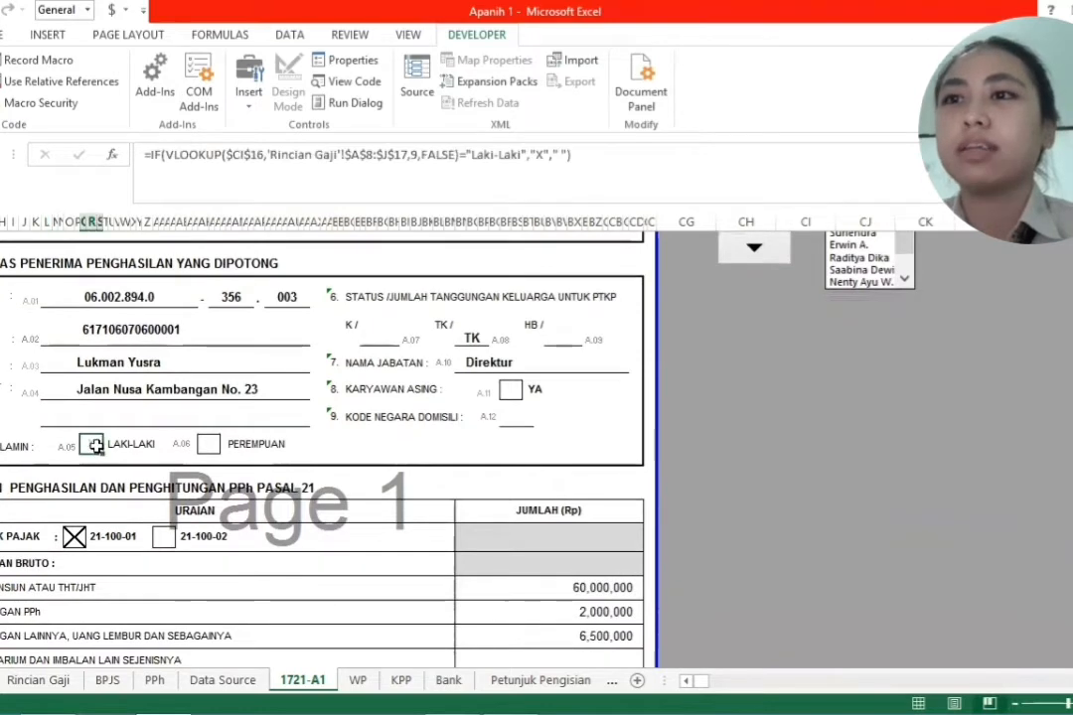
pyautogui.click(151, 155)
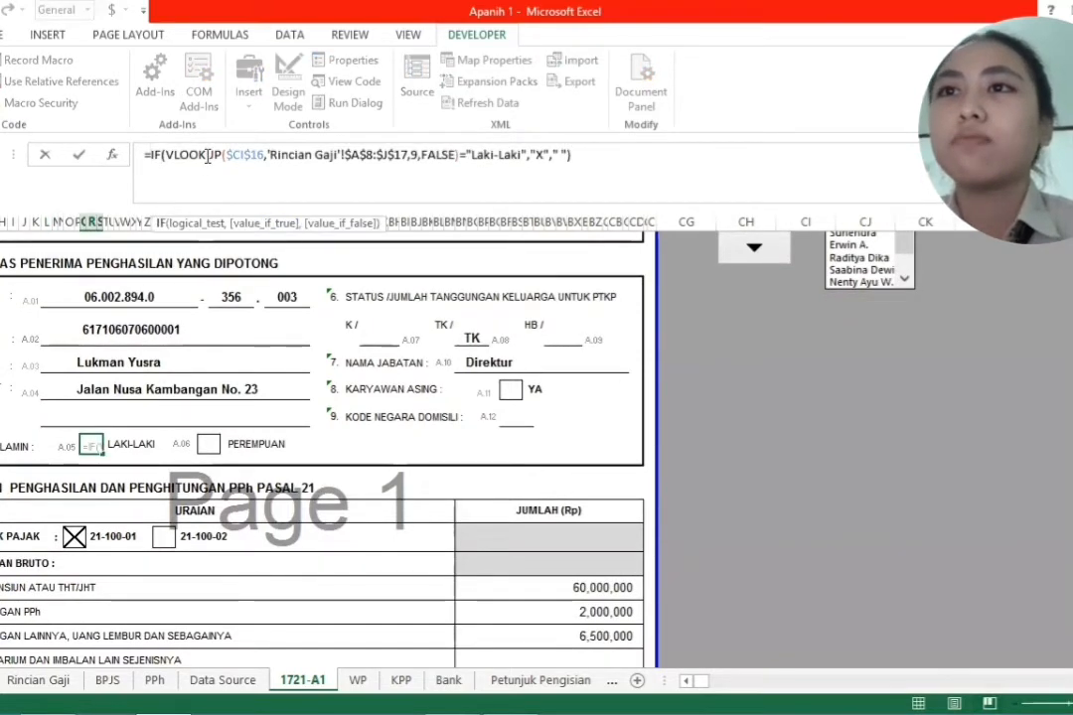
pyautogui.moveTo(165, 155); pyautogui.dragTo(207, 156)
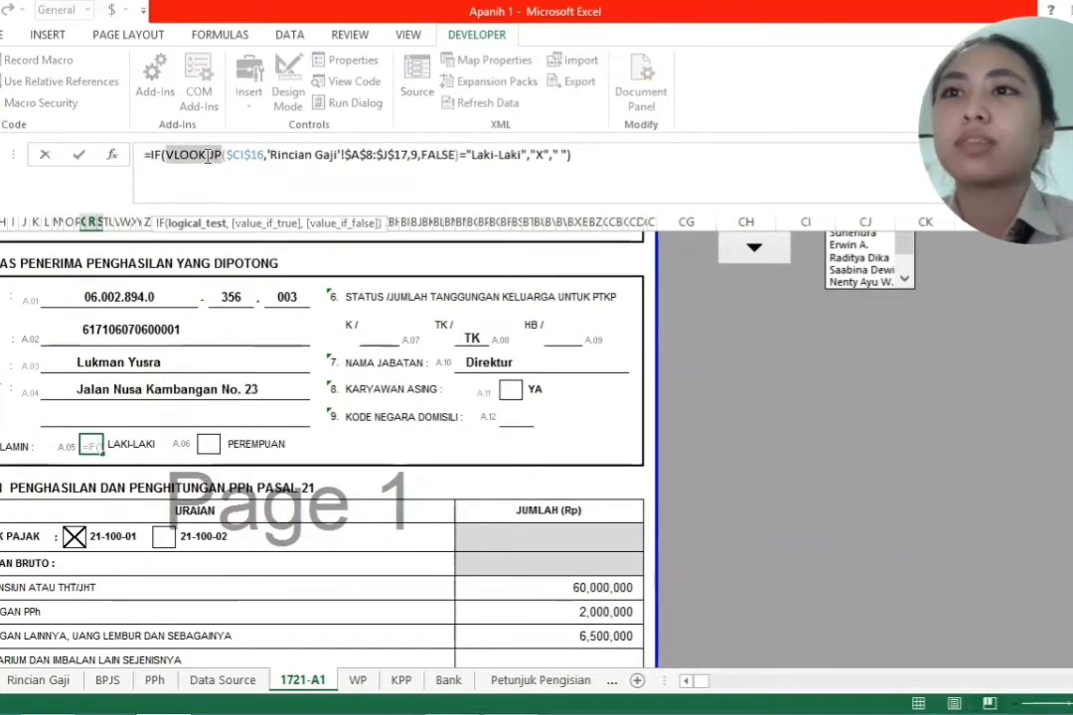
pyautogui.doubleClick(483, 156)
pyautogui.moveTo(473, 156); pyautogui.dragTo(520, 156)
pyautogui.click(537, 156)
pyautogui.write('X')
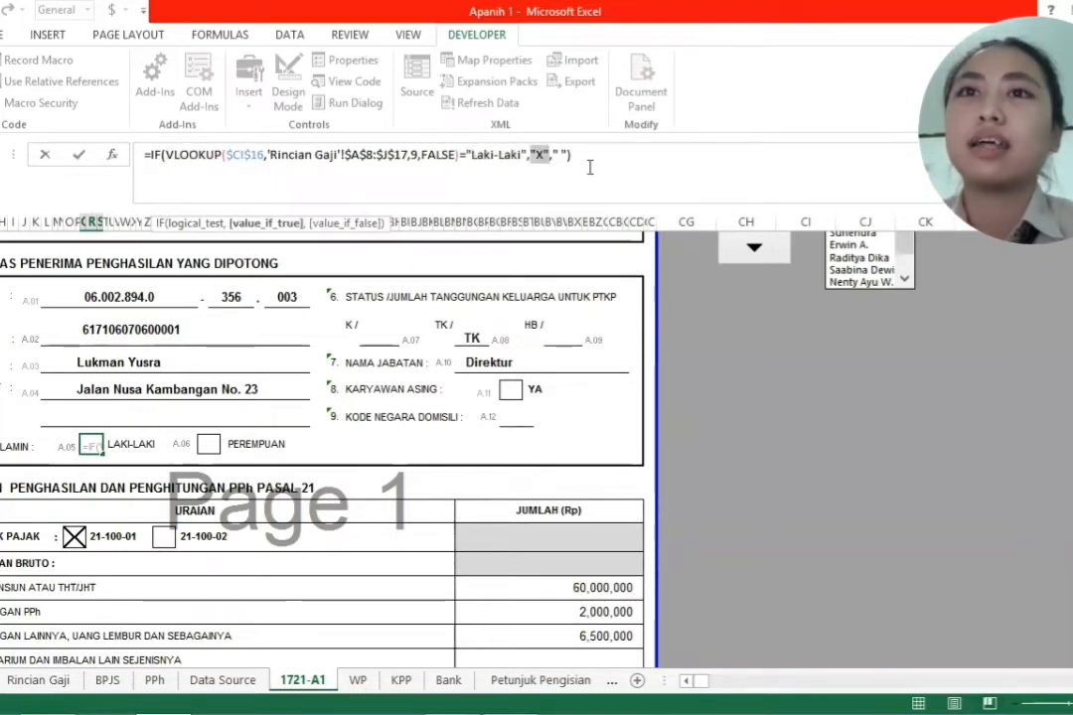
pyautogui.doubleClick(565, 157)
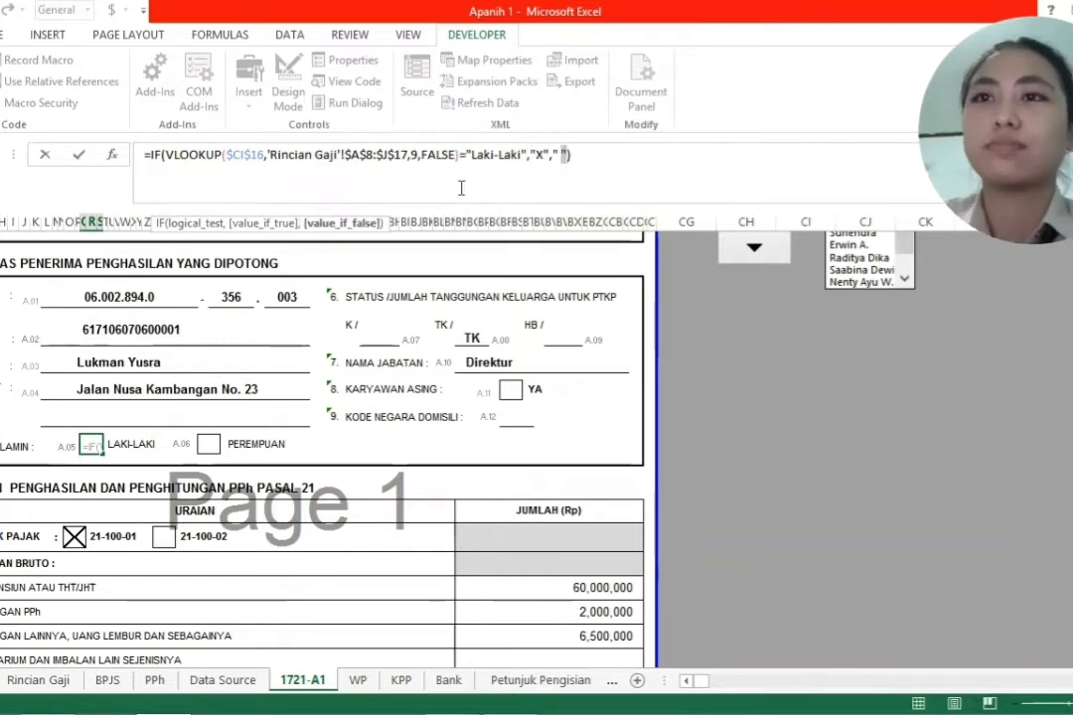
pyautogui.moveTo(267, 156); pyautogui.dragTo(426, 156)
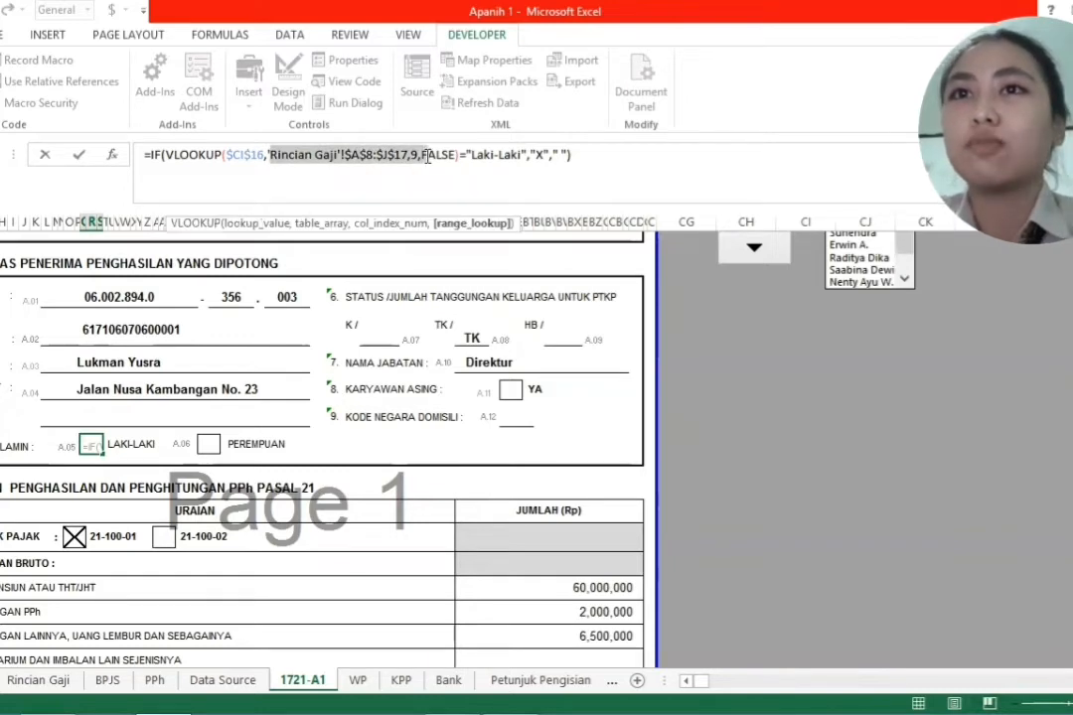
pyautogui.press('Return')
# Step: Examine the A.06 PEREMPUAN checkbox formula: its IF function, "Perempuan" test, "X" result and blank alternative
pyautogui.click(206, 443)
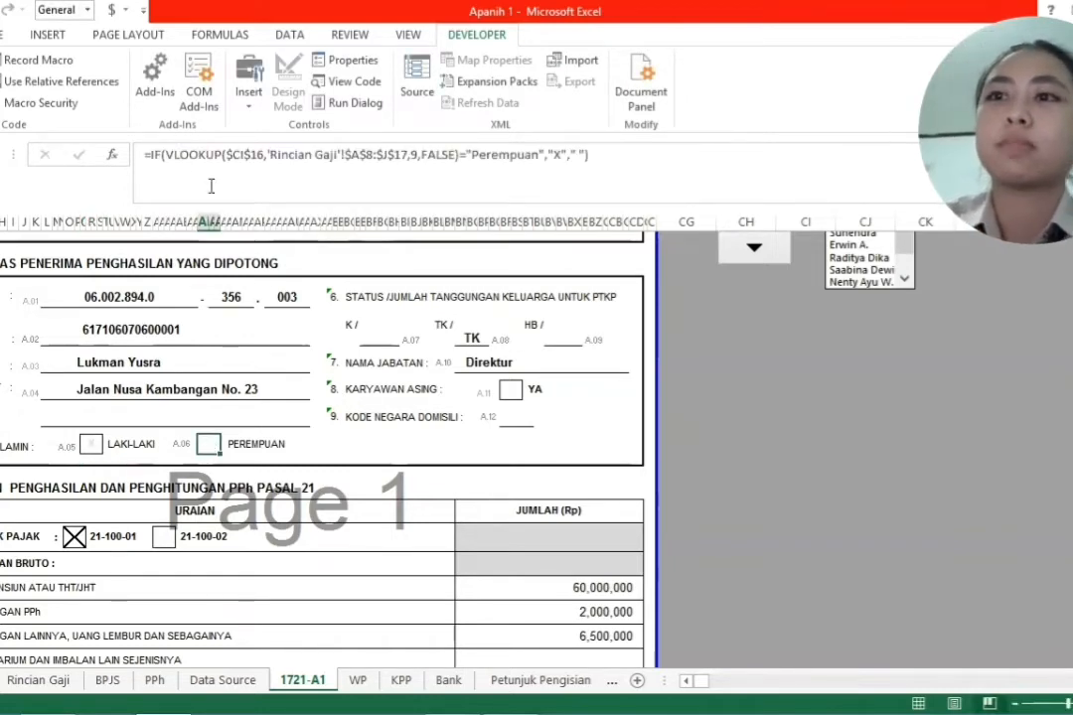
pyautogui.click(156, 156)
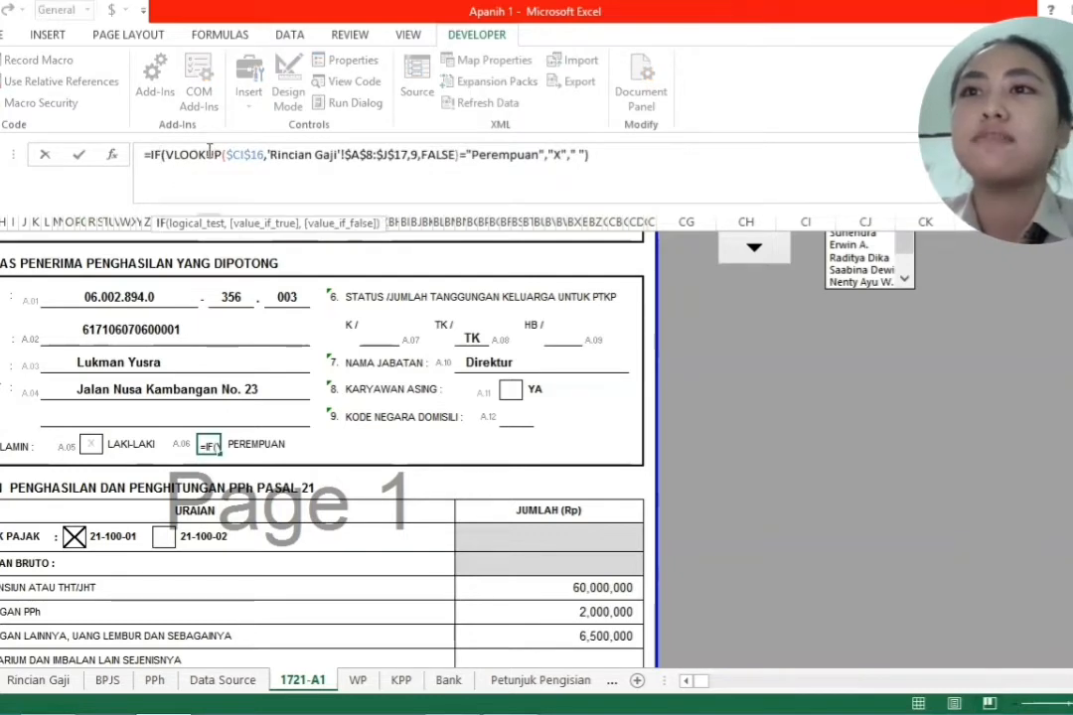
pyautogui.doubleClick(517, 161)
pyautogui.click(558, 159)
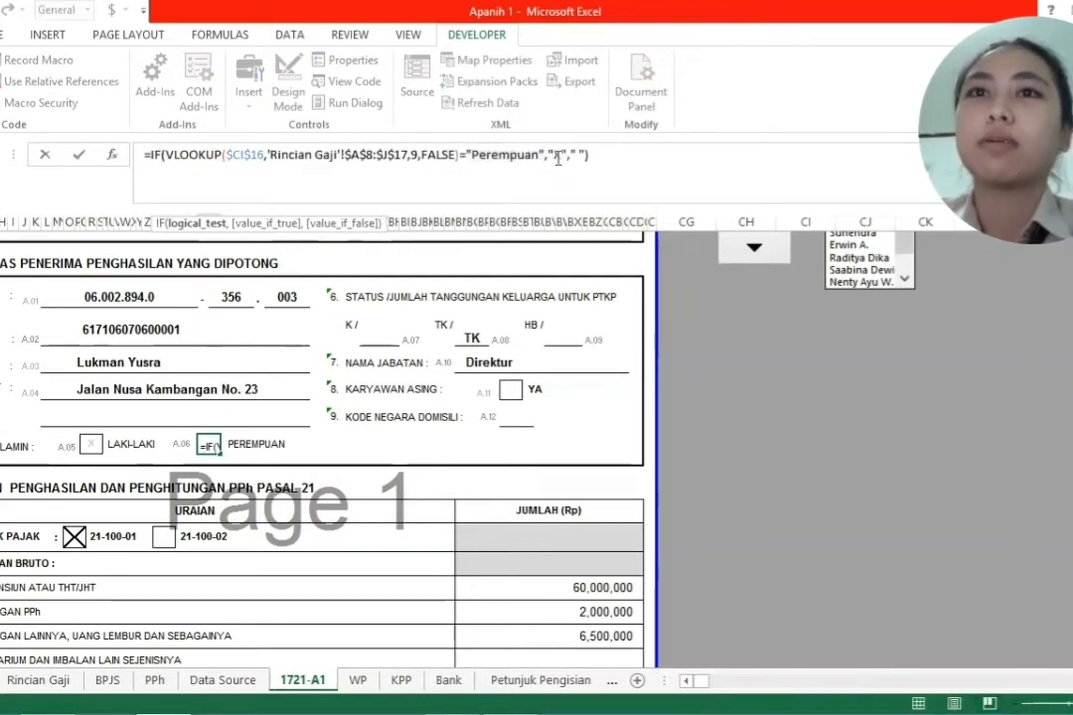
pyautogui.doubleClick(557, 159)
pyautogui.doubleClick(579, 157)
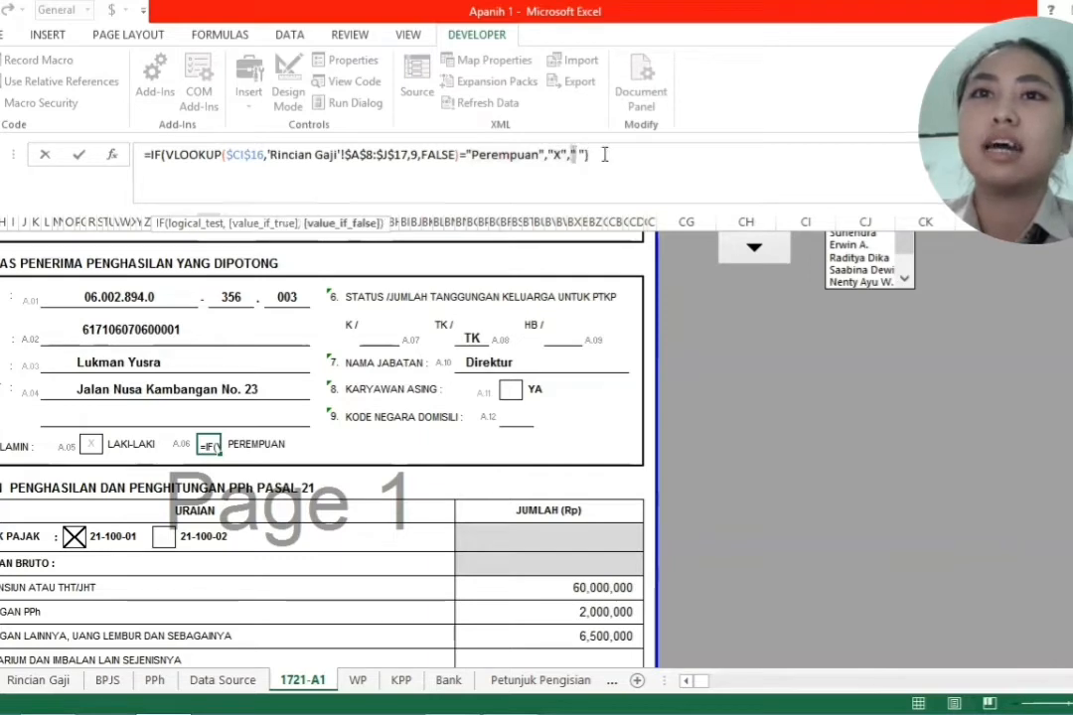
pyautogui.press('Return')
# Step: Check the A.07 K/ status field by advancing the form to the third employee, stepping back to employee number 2, and reselecting the field
pyautogui.click(377, 330)
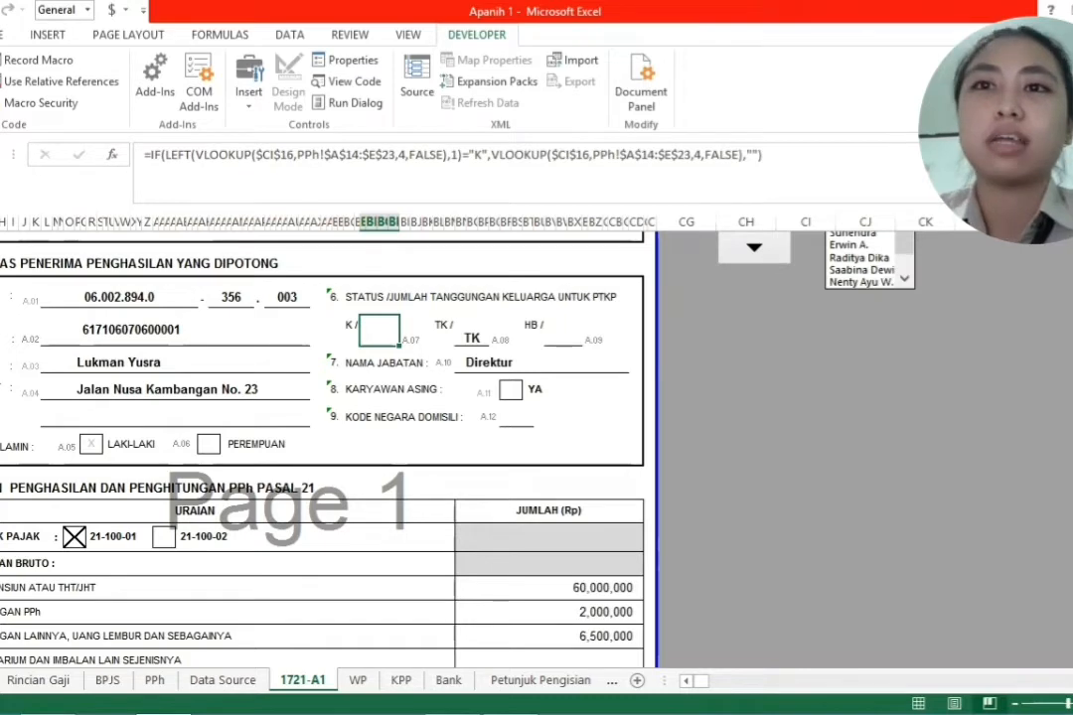
pyautogui.scroll(2, 912, 343)
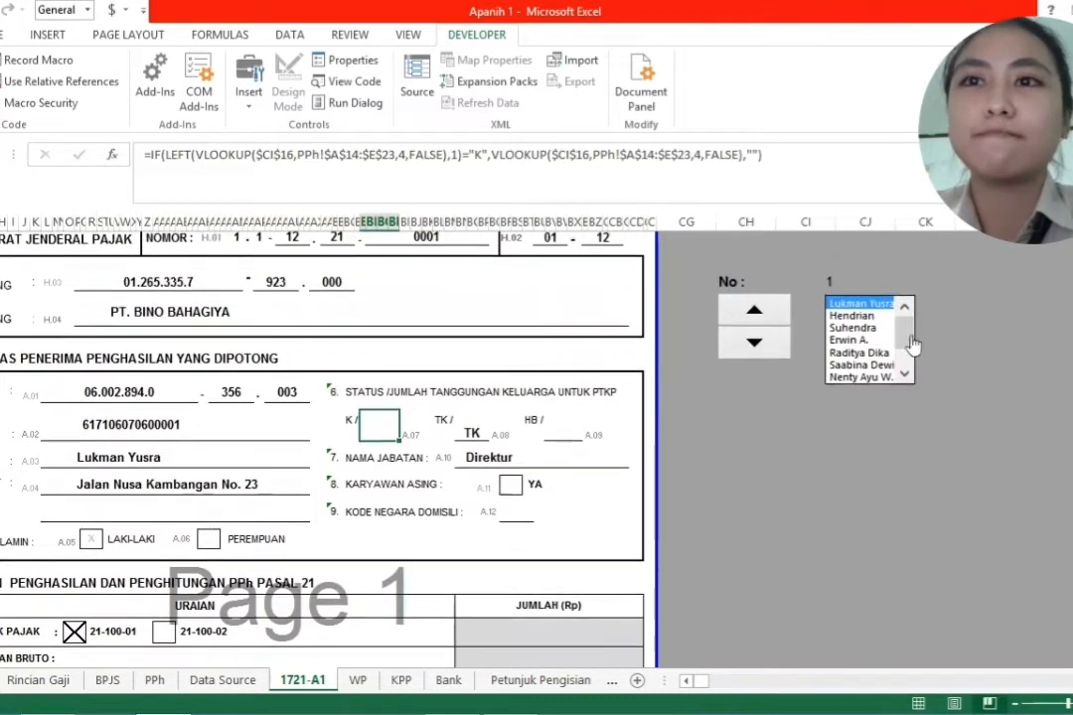
pyautogui.click(754, 313)
pyautogui.click(745, 392)
pyautogui.click(754, 313)
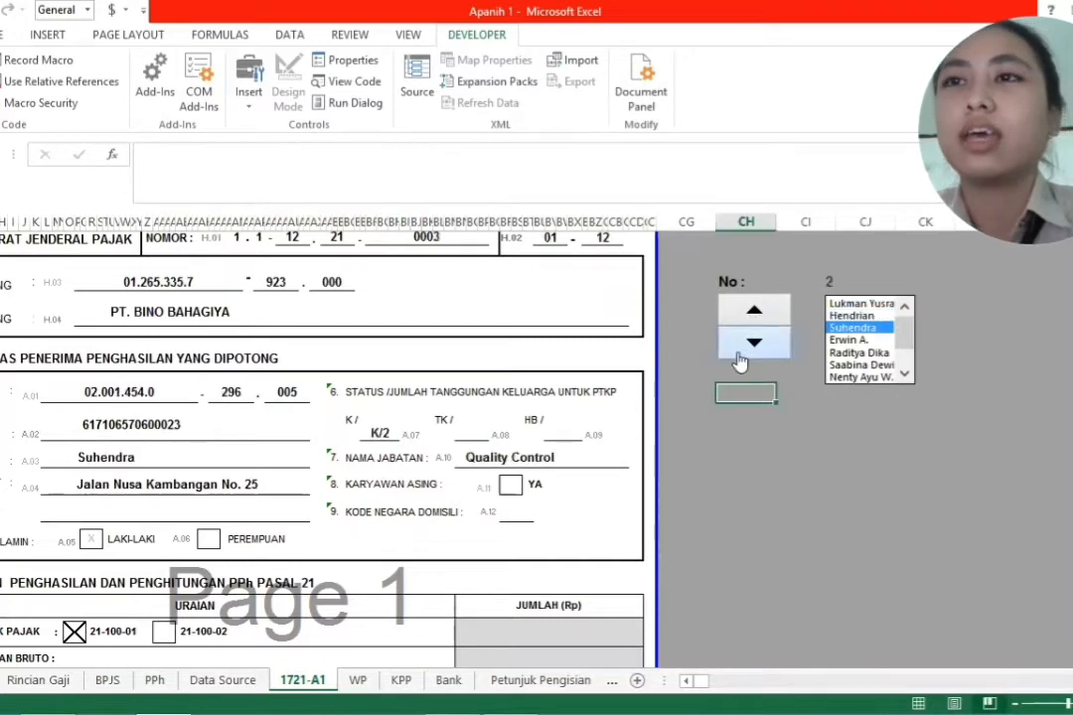
pyautogui.click(754, 341)
pyautogui.click(379, 425)
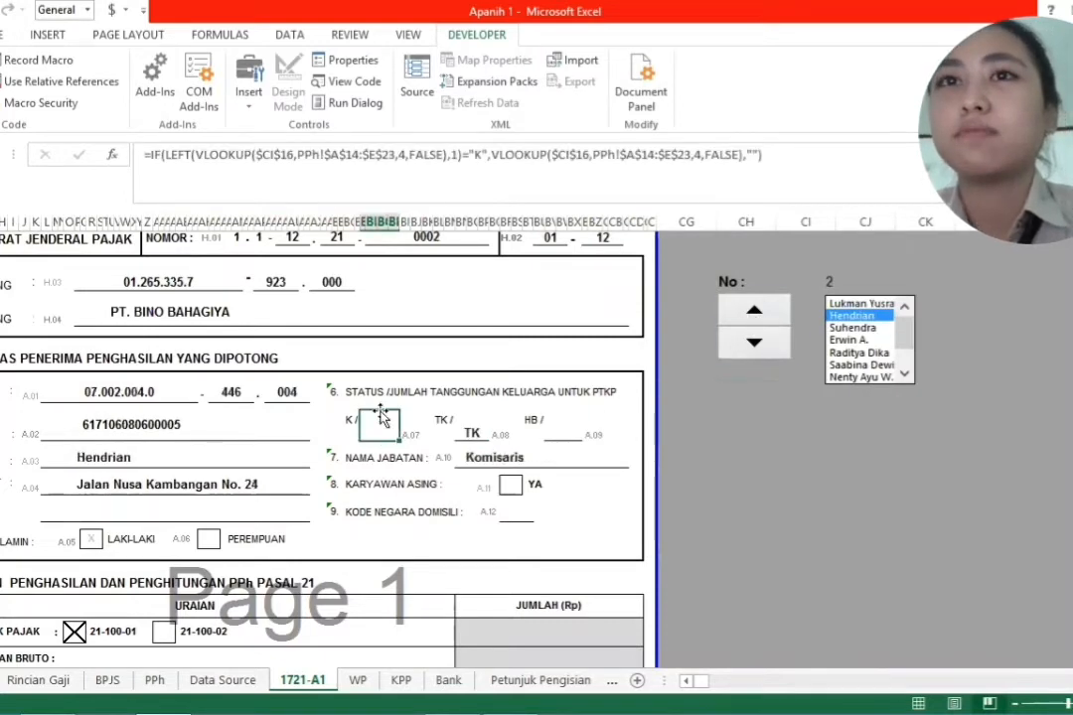
# Step: Examine the A.07 K/ status formula: its IF and LEFT functions, "K" test, blank alternative and one-character count
pyautogui.click(154, 154)
pyautogui.doubleClick(154, 154)
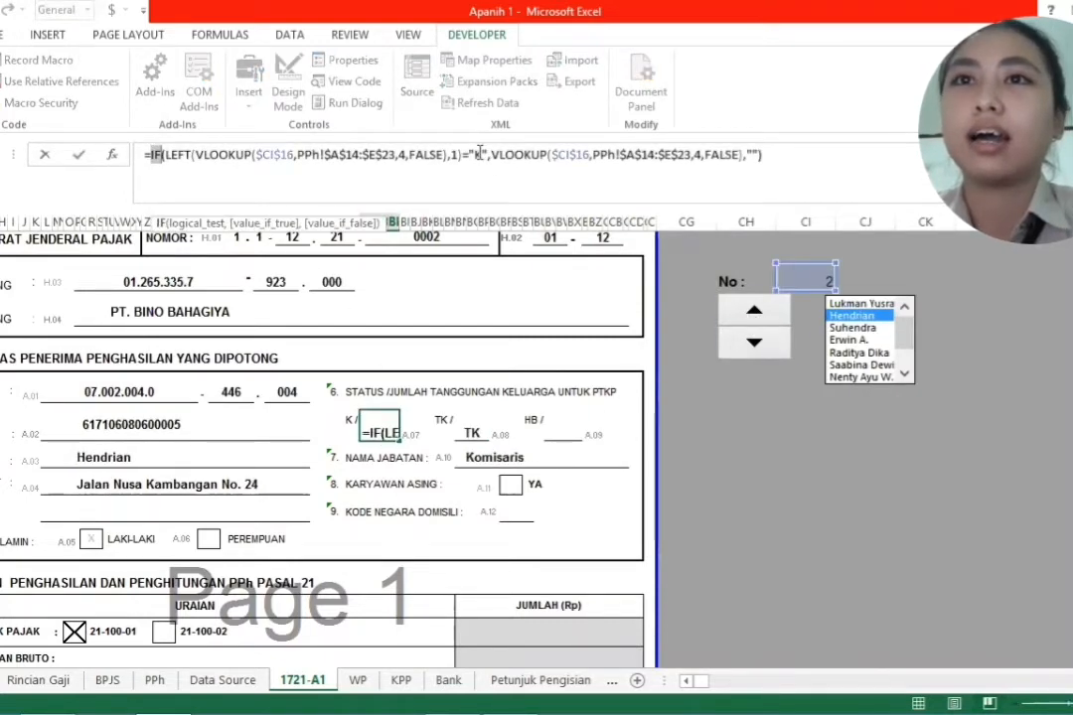
pyautogui.click(478, 154)
pyautogui.doubleClick(752, 154)
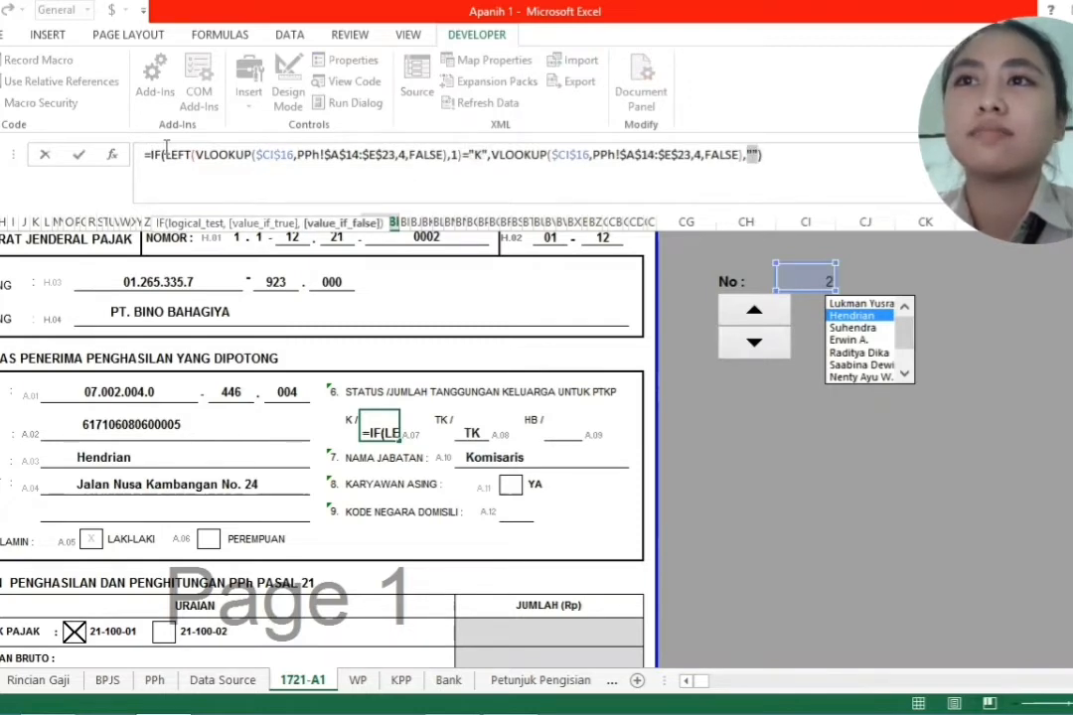
pyautogui.doubleClick(177, 154)
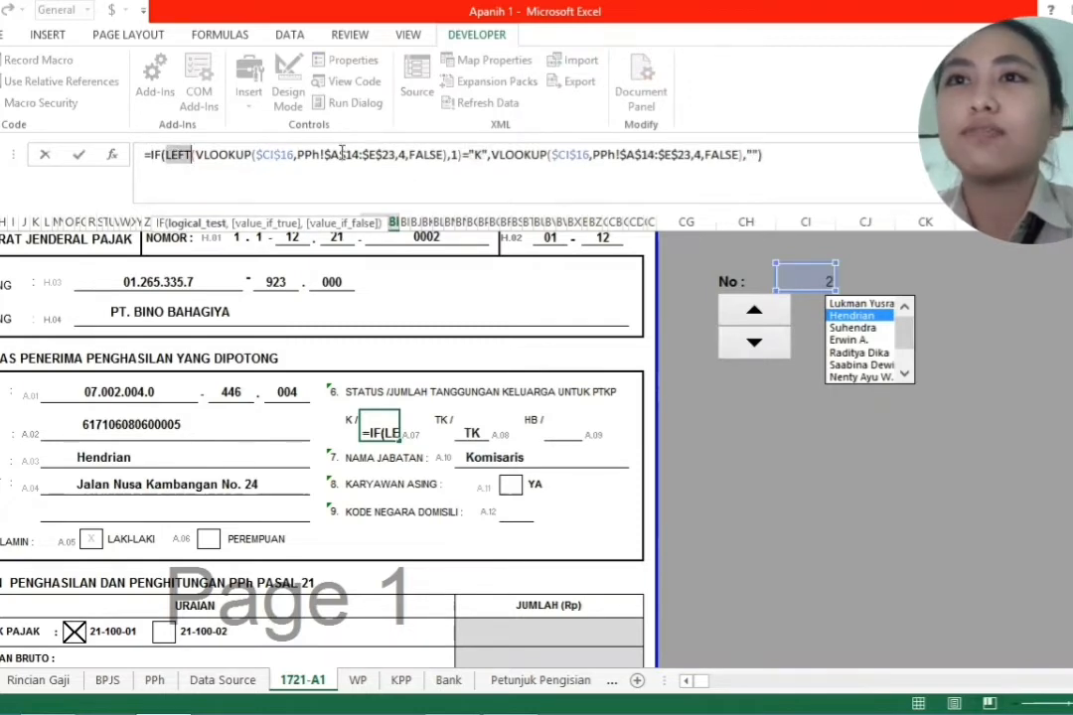
pyautogui.doubleClick(453, 154)
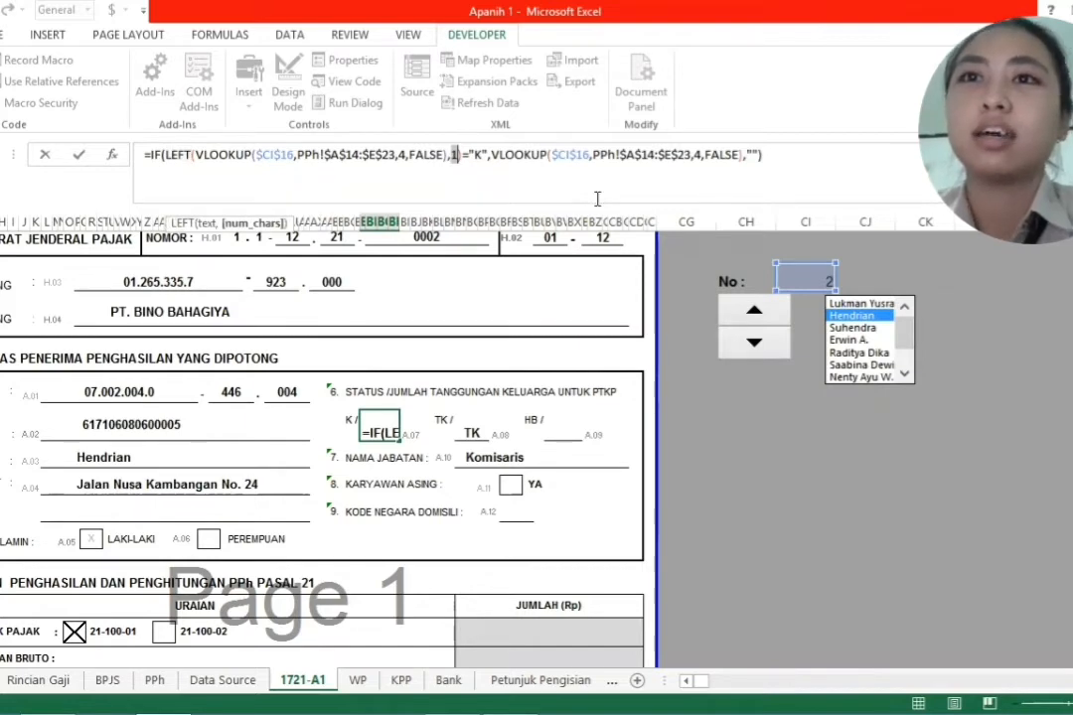
pyautogui.press('Return')
pyautogui.press('Up')
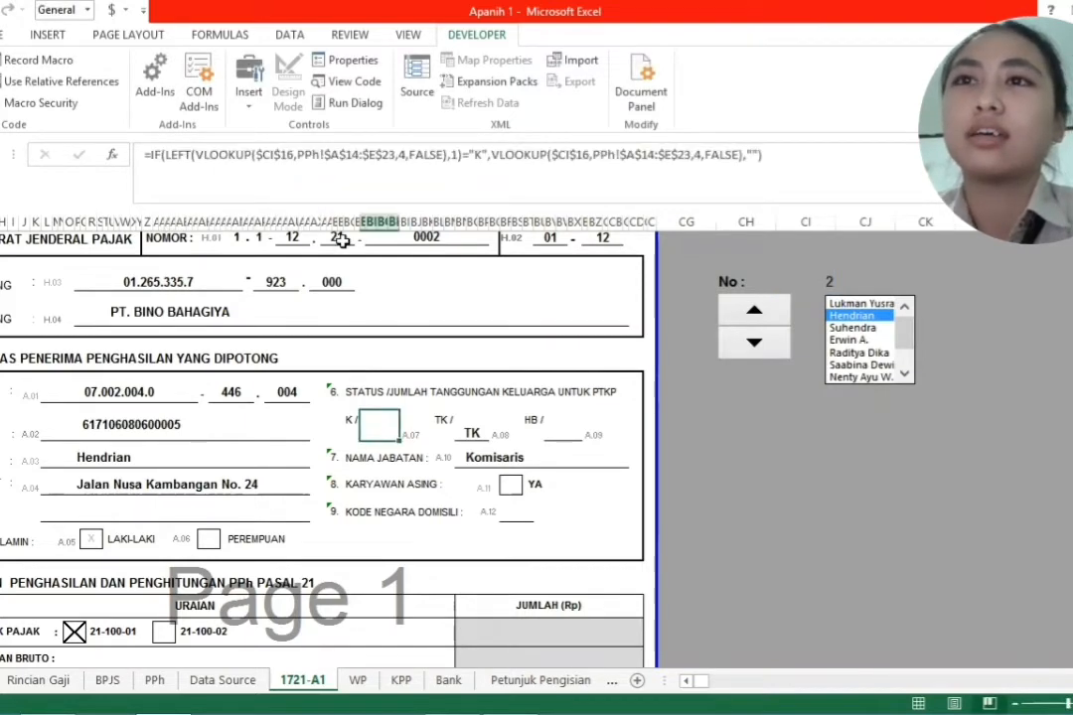
# Step: Examine the VLOOKUP nested inside the A.07 formula's LEFT function, highlighting the character count 1 and the PPh lookup range
pyautogui.doubleClick(216, 151)
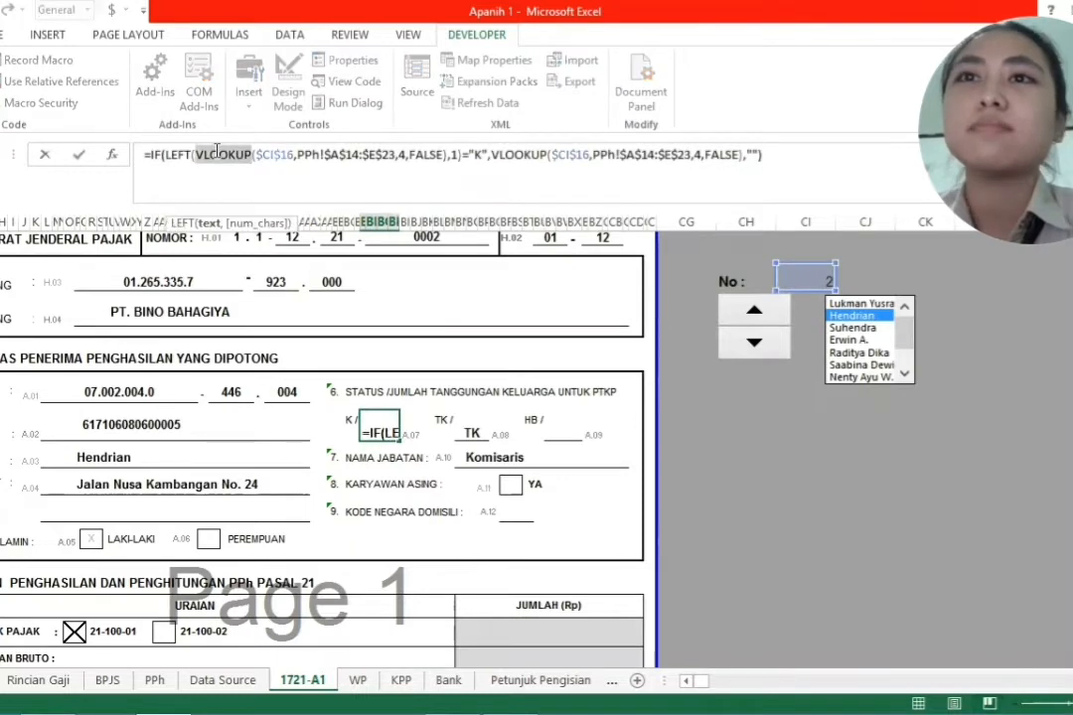
pyautogui.doubleClick(452, 154)
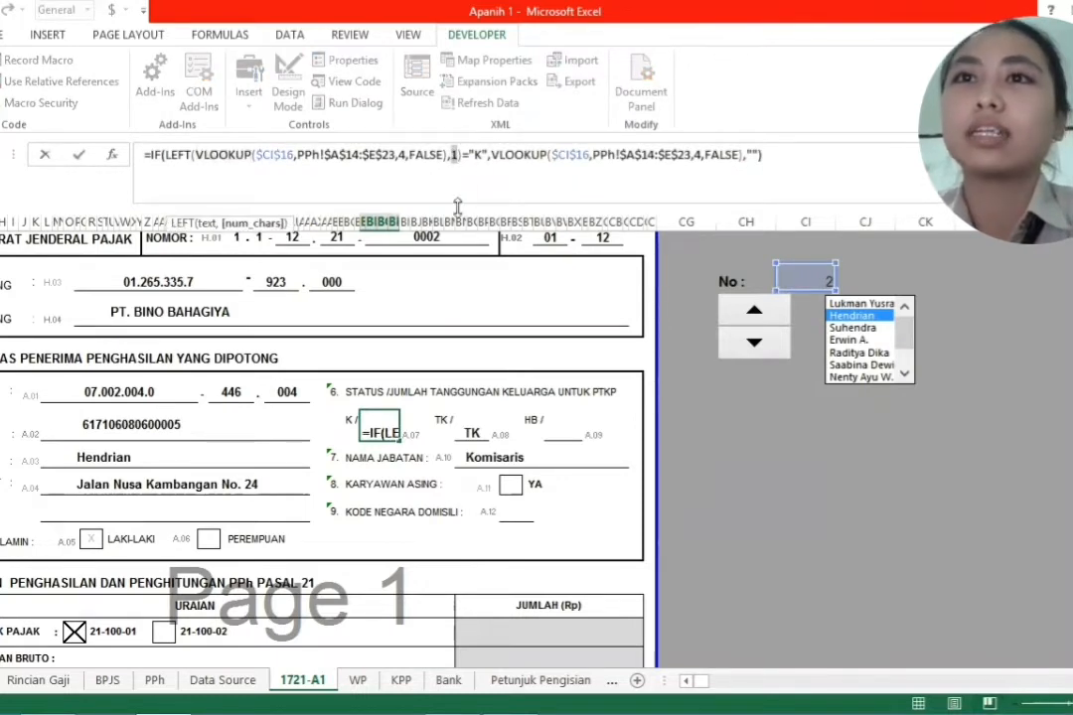
pyautogui.doubleClick(216, 155)
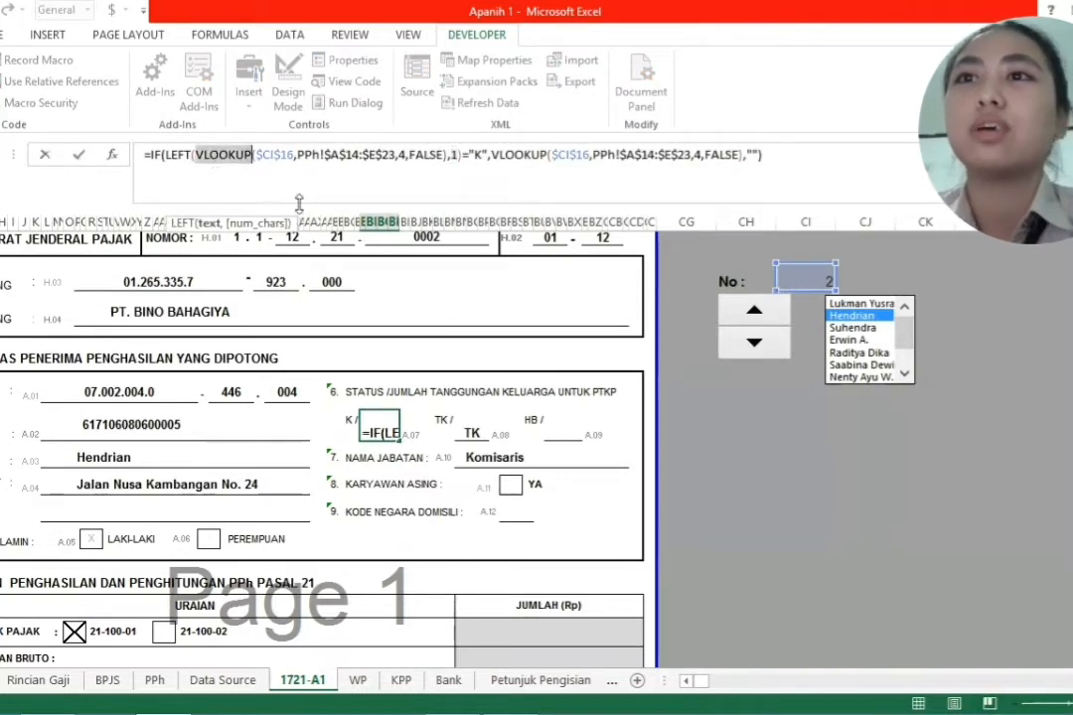
pyautogui.doubleClick(342, 154)
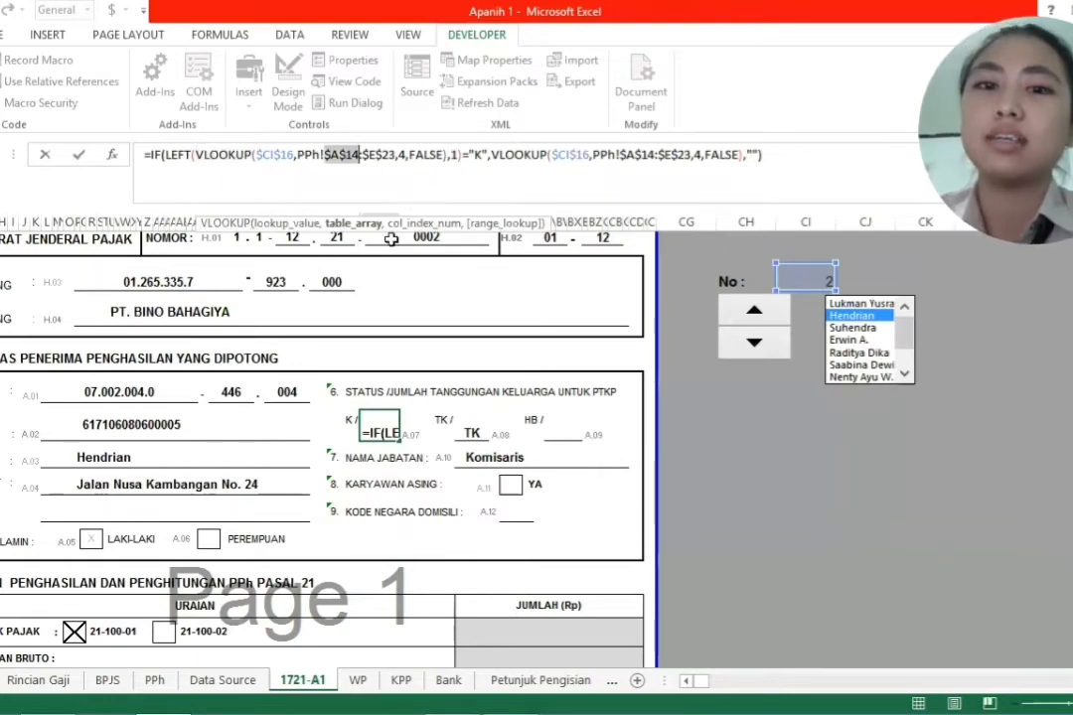
pyautogui.press('Escape')
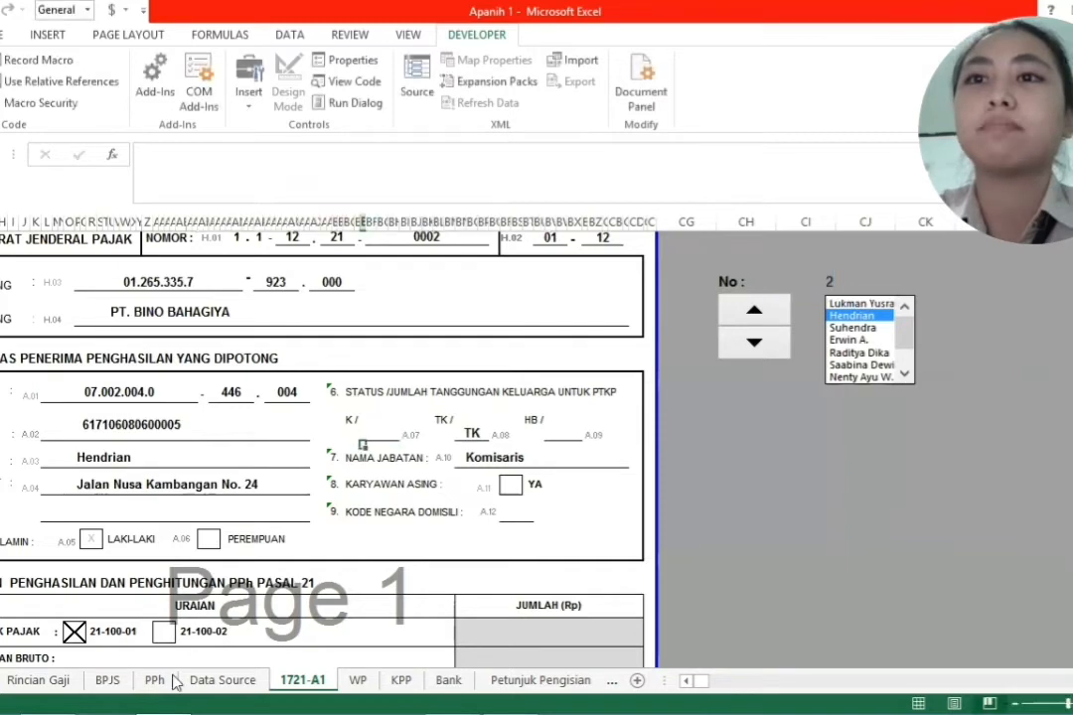
# Step: Check the employees' Status column on the PPh sheet, and return to the 1721-A1 form
pyautogui.click(154, 680)
pyautogui.moveTo(248, 420); pyautogui.dragTo(242, 581)
pyautogui.click(321, 680)
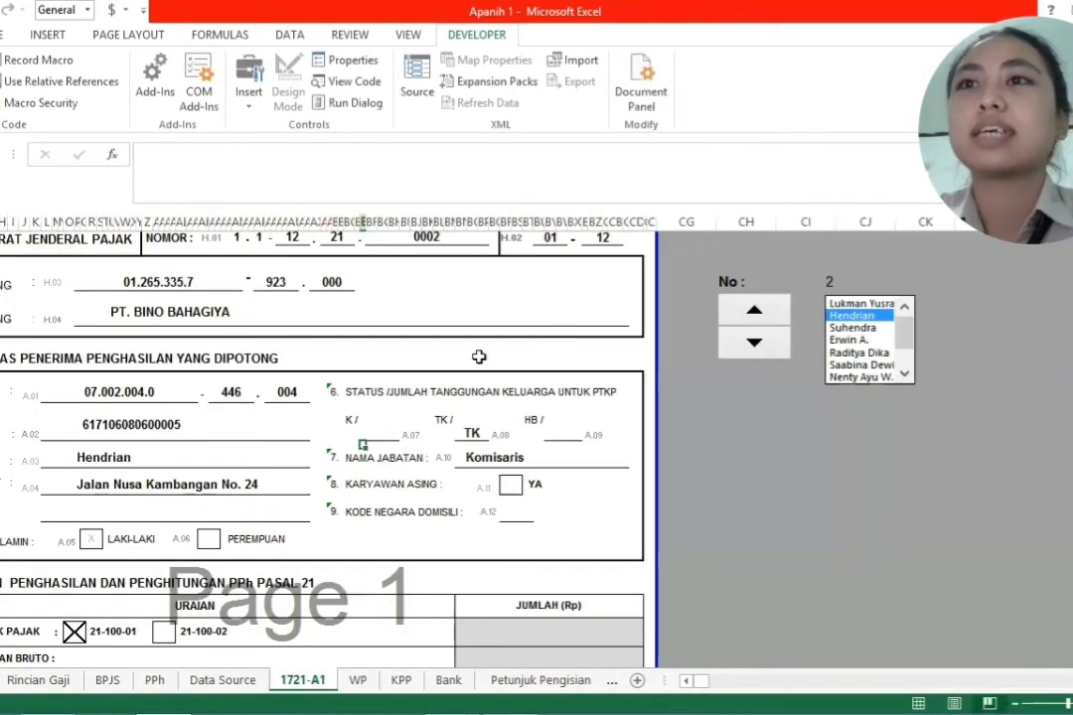
# Step: Examine the A.08 TK/ formula's "TK" test and blank alternative, undo the stray cell reference, and view the A.09 HB/ formula
pyautogui.click(468, 435)
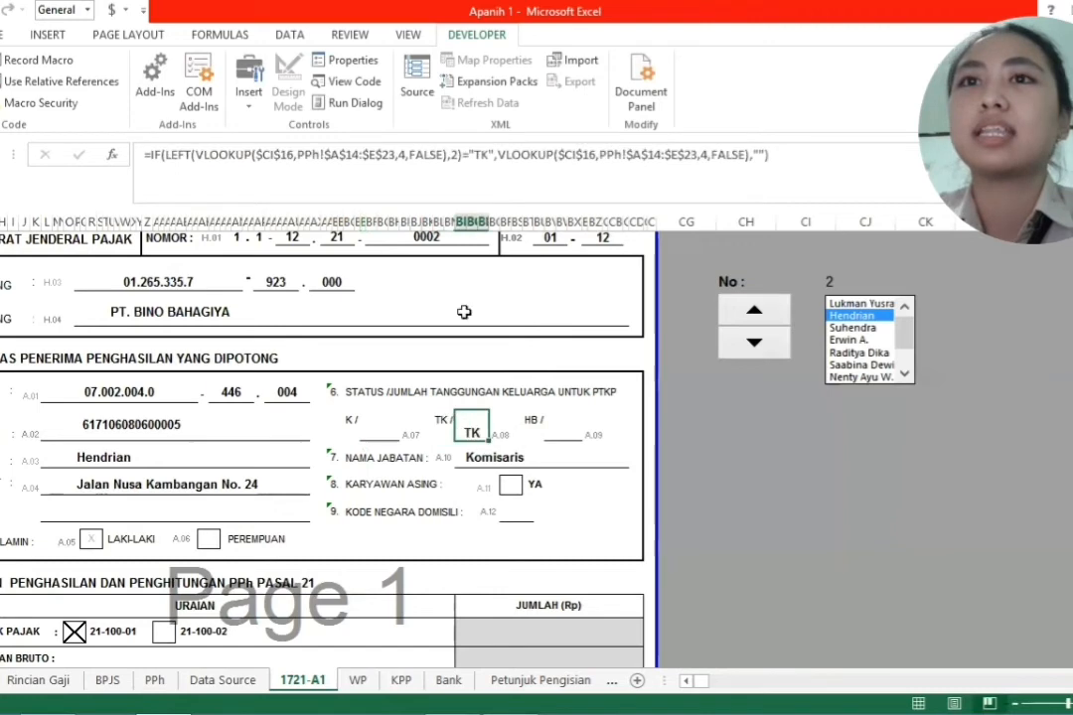
pyautogui.doubleClick(484, 159)
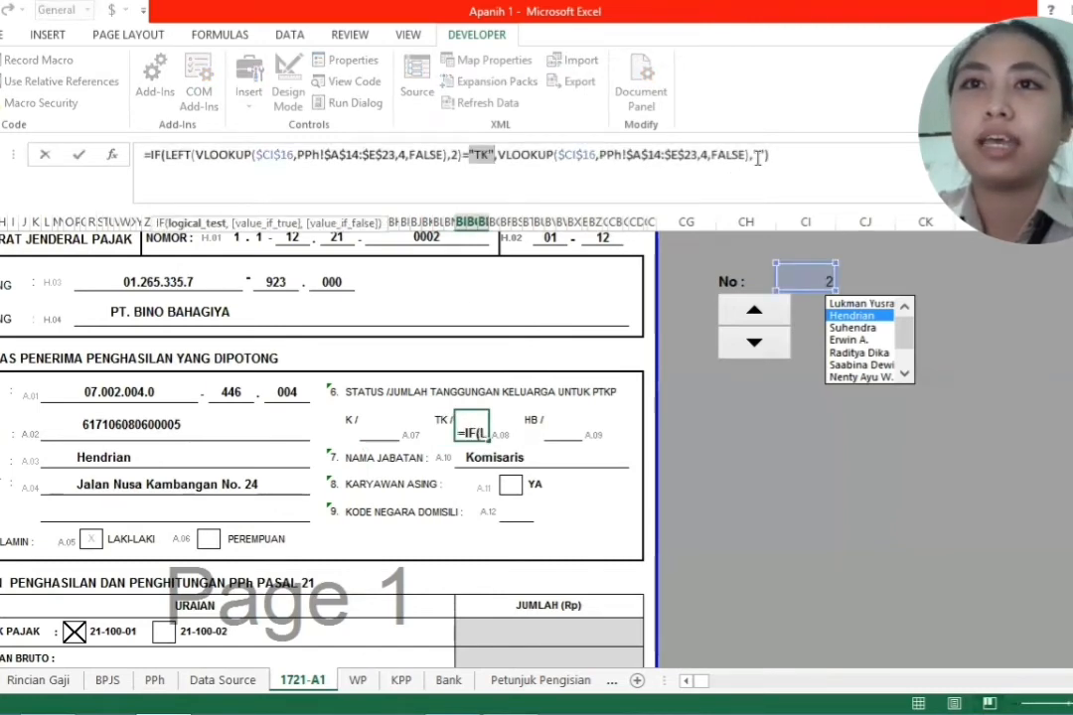
pyautogui.doubleClick(759, 155)
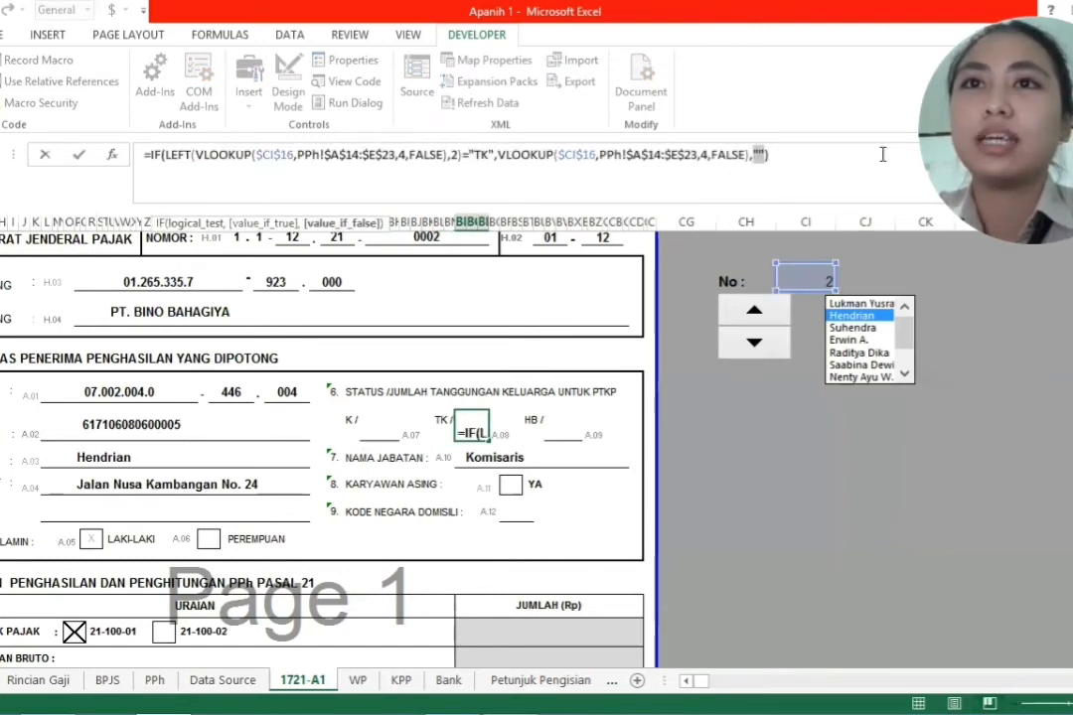
pyautogui.click(562, 425)
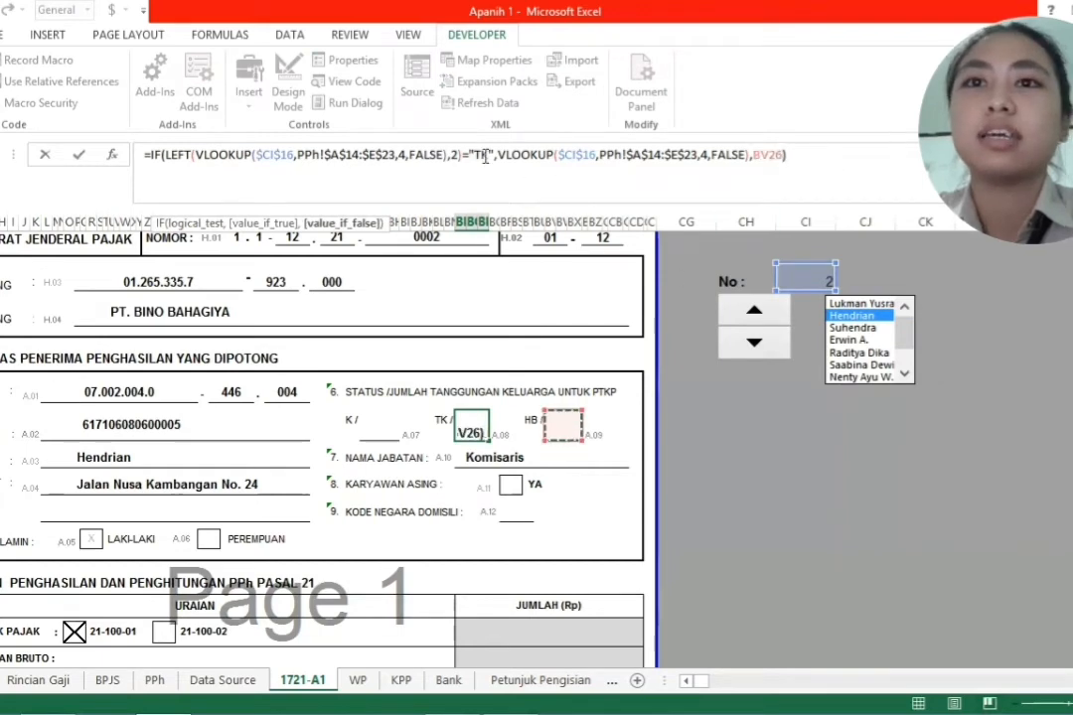
pyautogui.hotkey('ctrl', 'z')
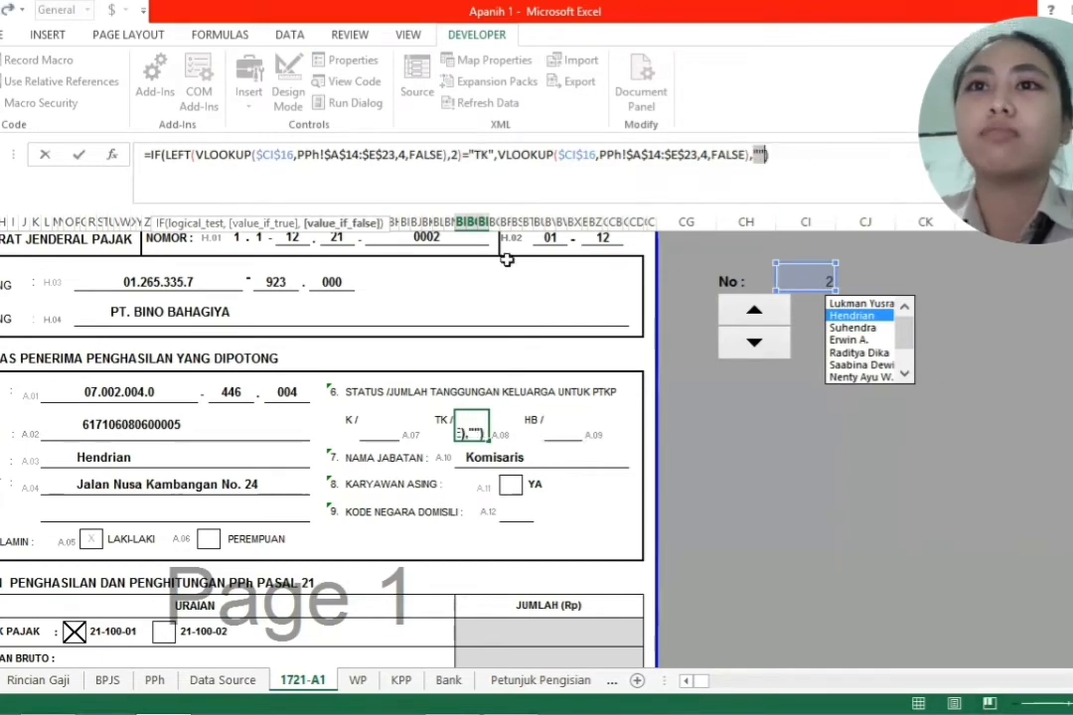
pyautogui.press('Tab')
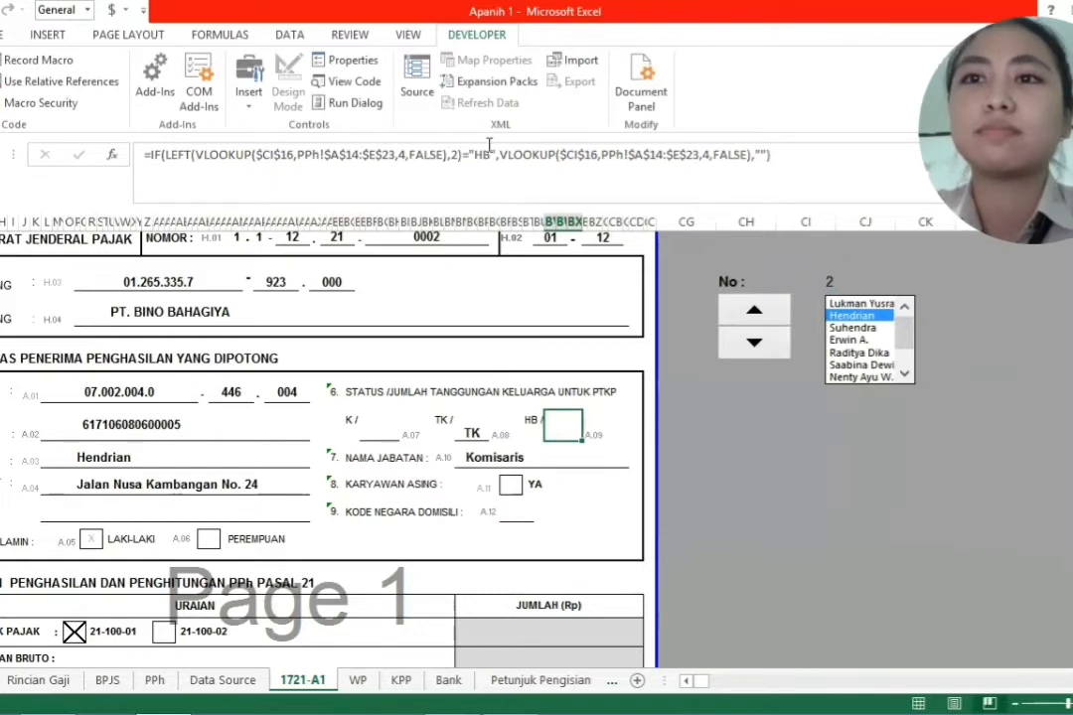
# Step: Compare the A.10 NAMA JABATAN field's VLOOKUP formula with the Rincian Gaji sheet, and return to the 1721-A1 form
pyautogui.click(503, 457)
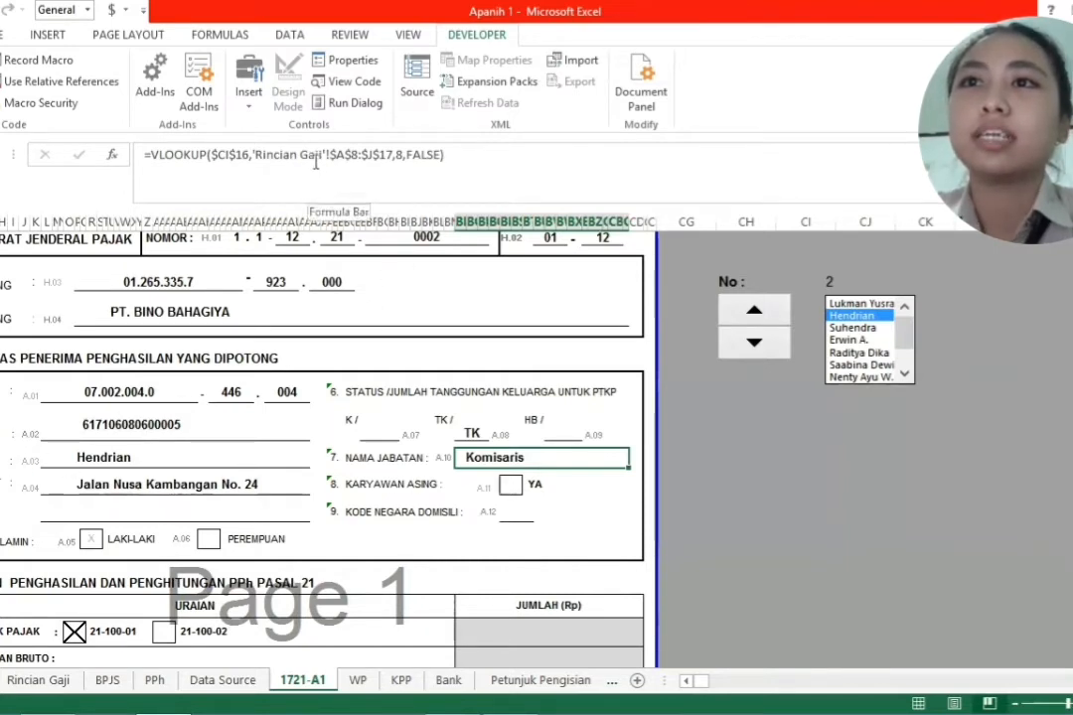
pyautogui.click(39, 681)
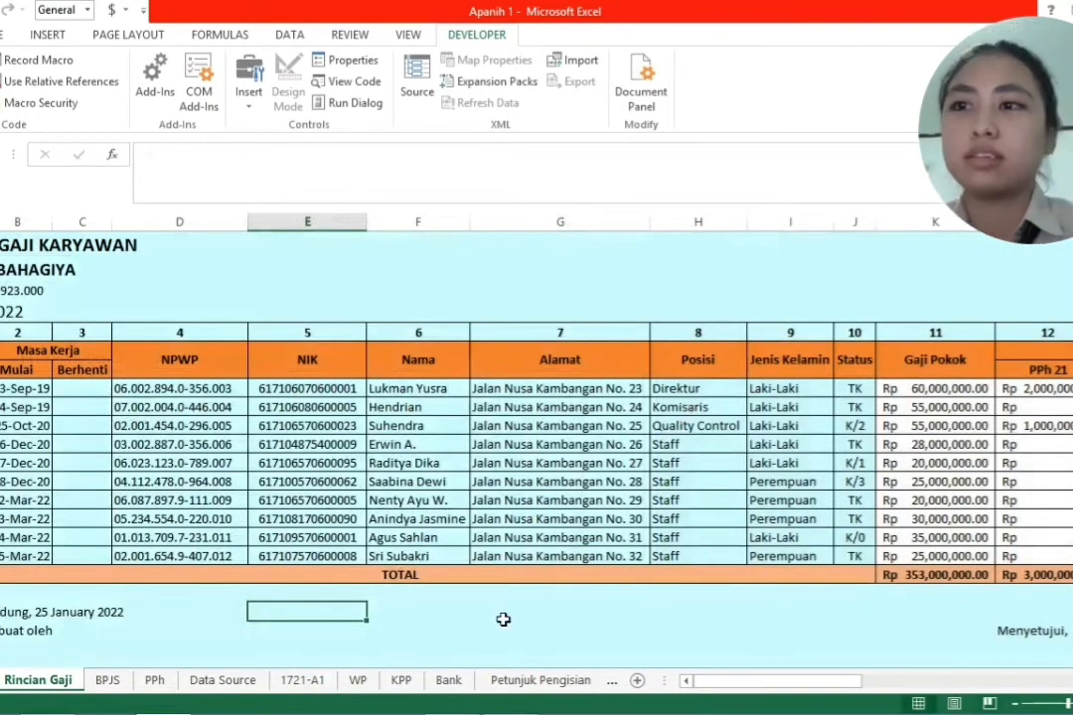
pyautogui.click(302, 680)
# Step: Examine the VLOOKUP formula of the gross income section's salary/pension row against the employee number cell it looks up
pyautogui.scroll(-5, 302, 464)
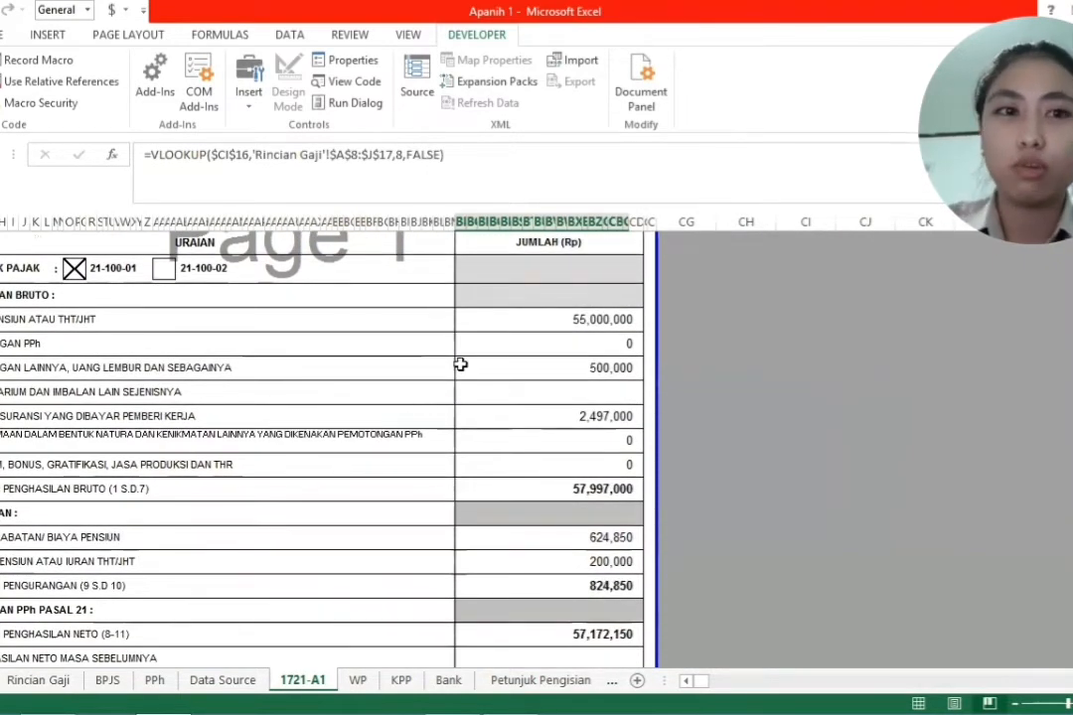
pyautogui.click(524, 319)
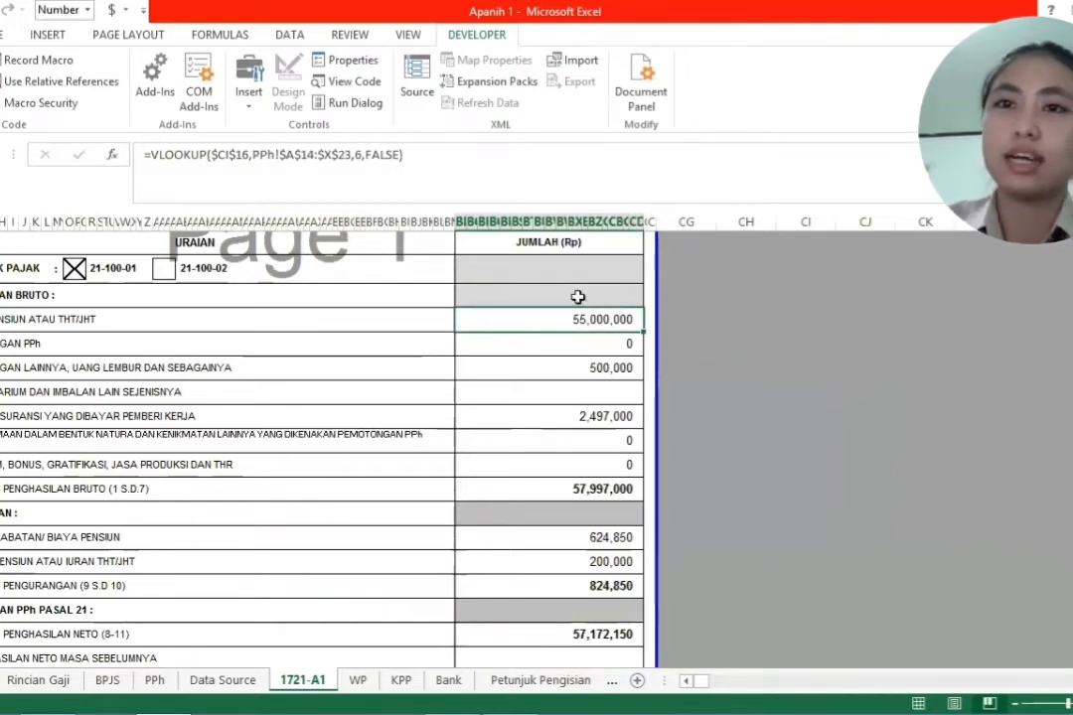
pyautogui.click(174, 154)
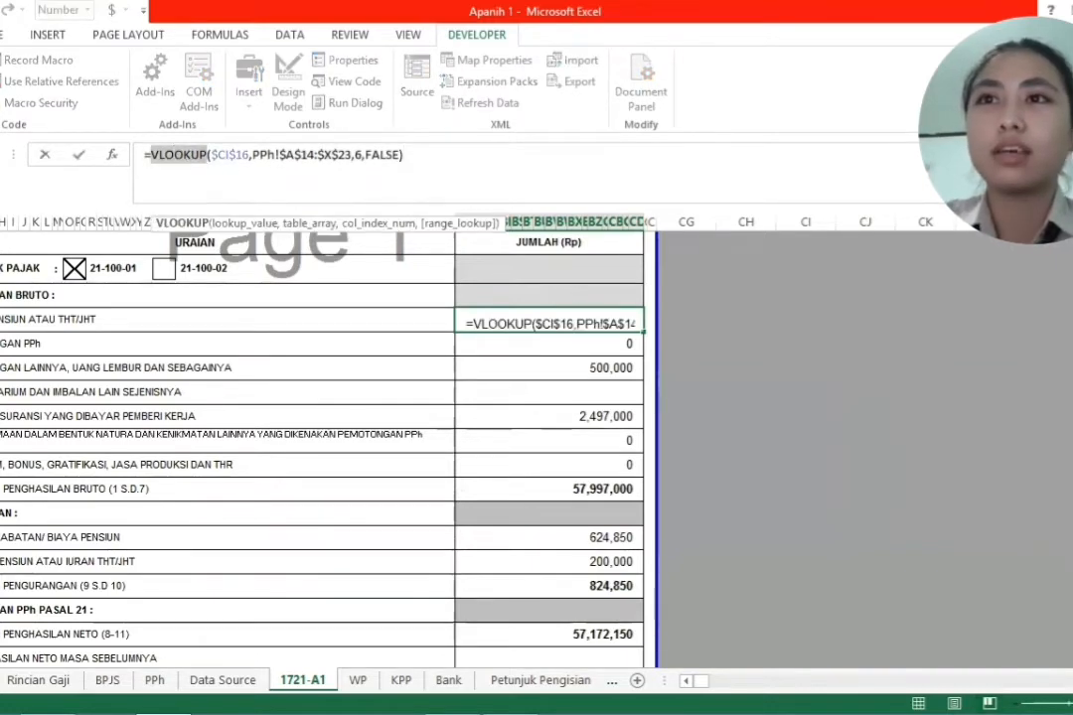
pyautogui.scroll(5, 773, 250)
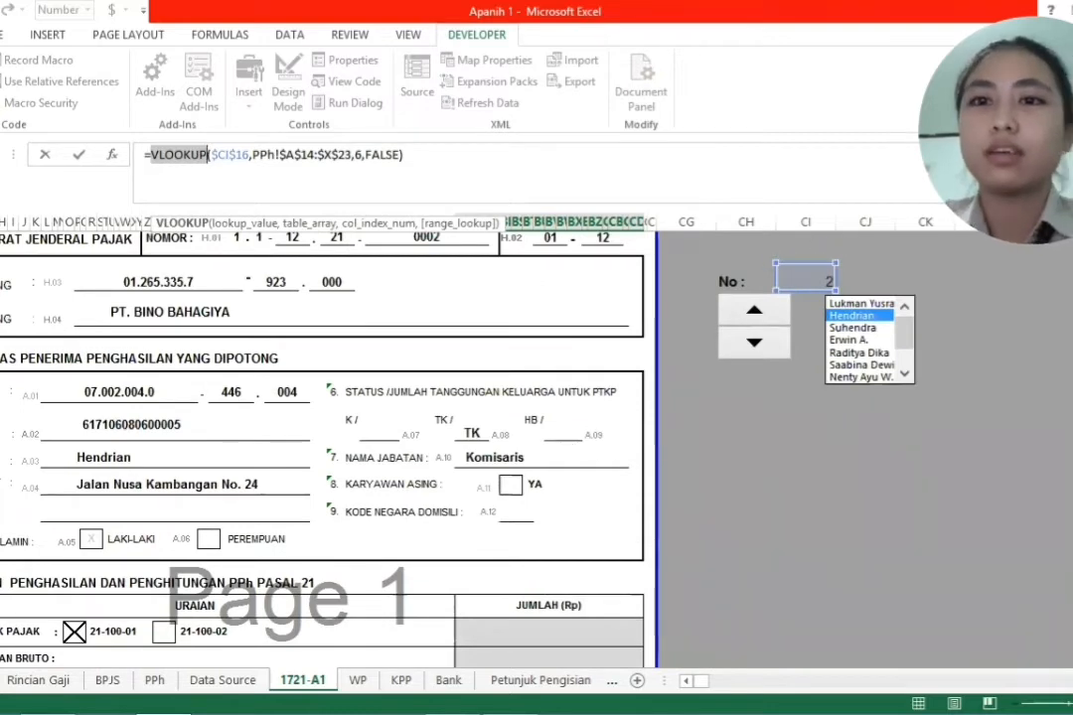
pyautogui.scroll(-2, 552, 417)
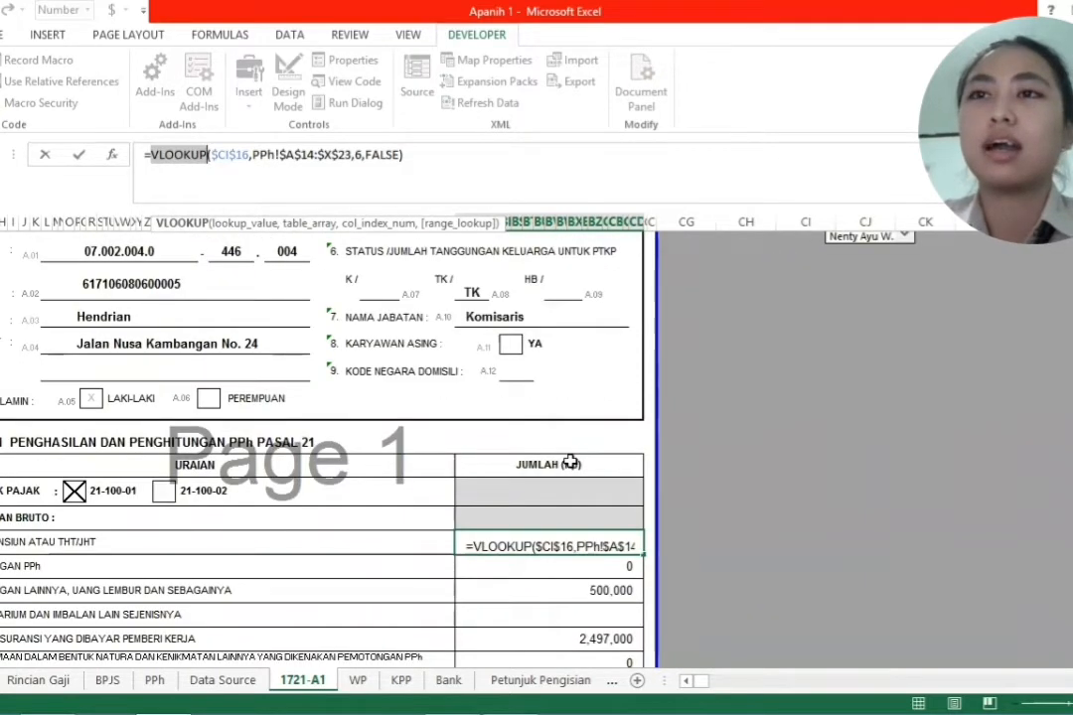
pyautogui.press('Return')
# Step: Check the GAJI / PENSIUN JHT figures in column 6 of the PPh sheet, and return to the 1721-A1 form
pyautogui.click(154, 680)
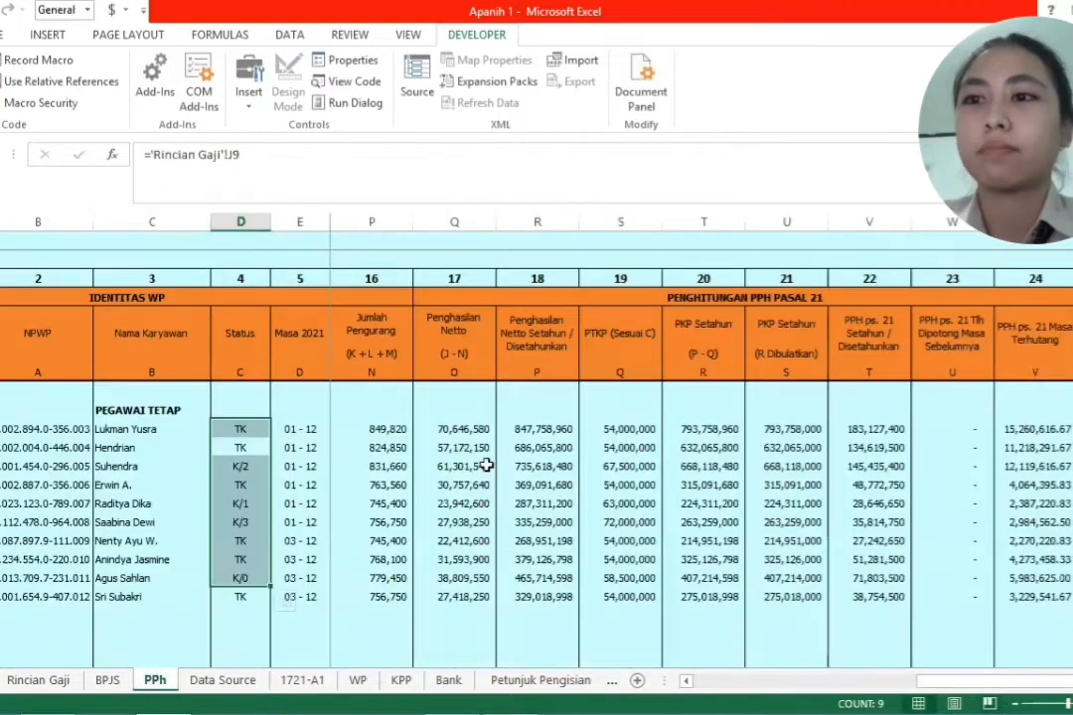
pyautogui.moveTo(688, 682); pyautogui.dragTo(686, 681)
pyautogui.moveTo(382, 429); pyautogui.dragTo(369, 588)
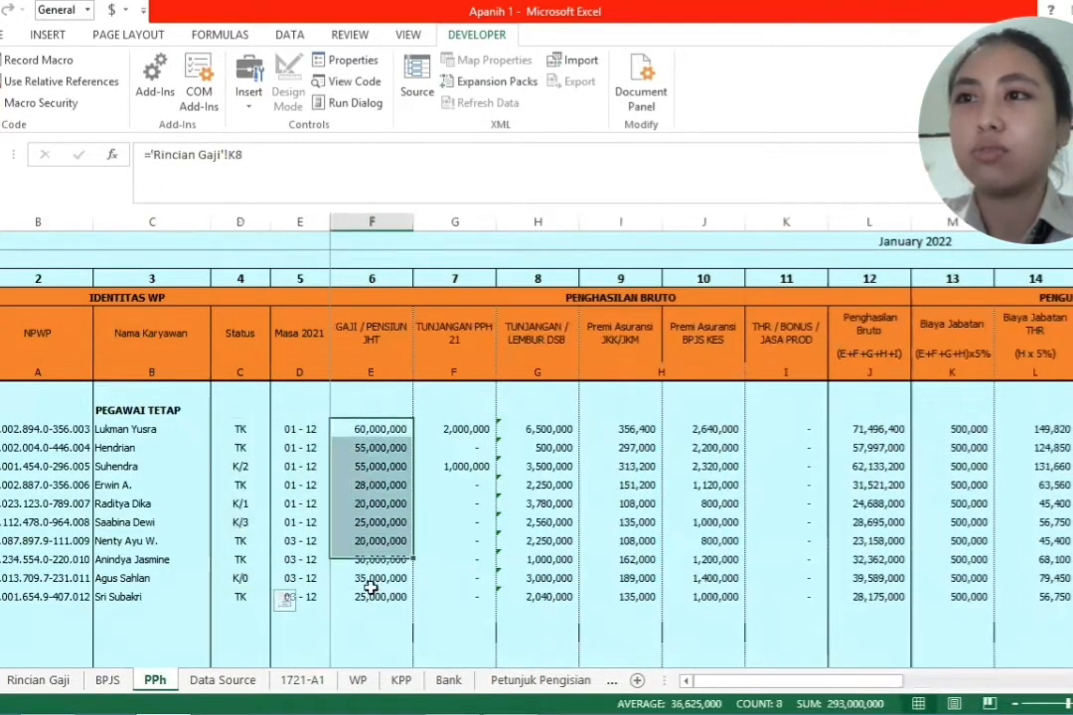
pyautogui.click(392, 430)
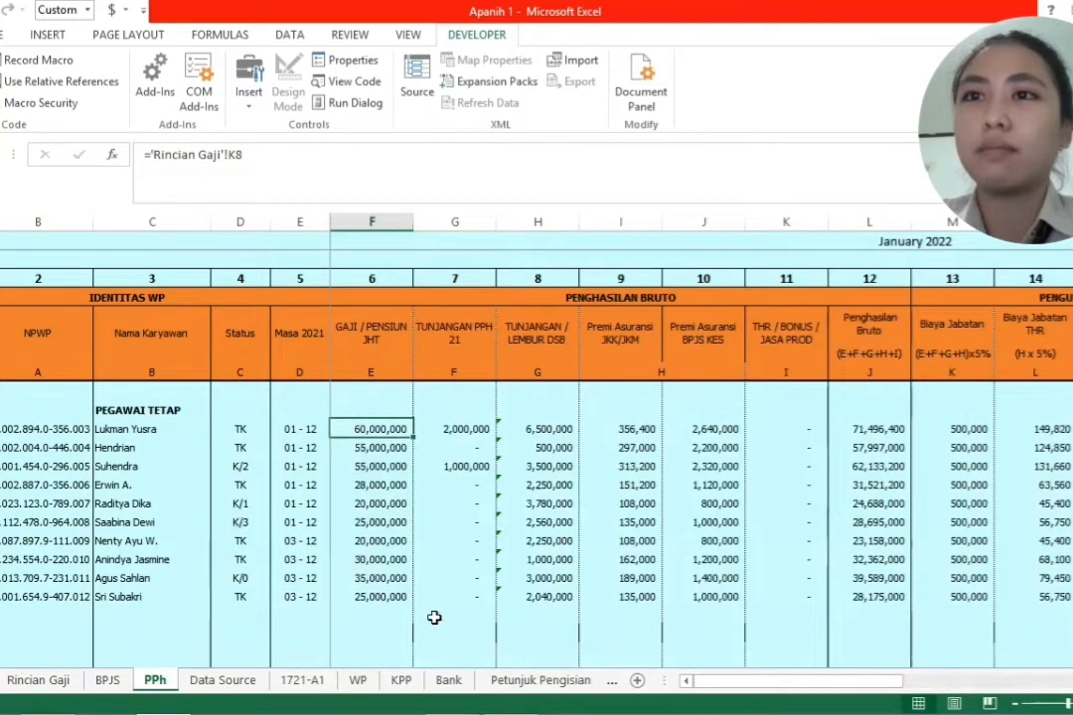
pyautogui.click(314, 685)
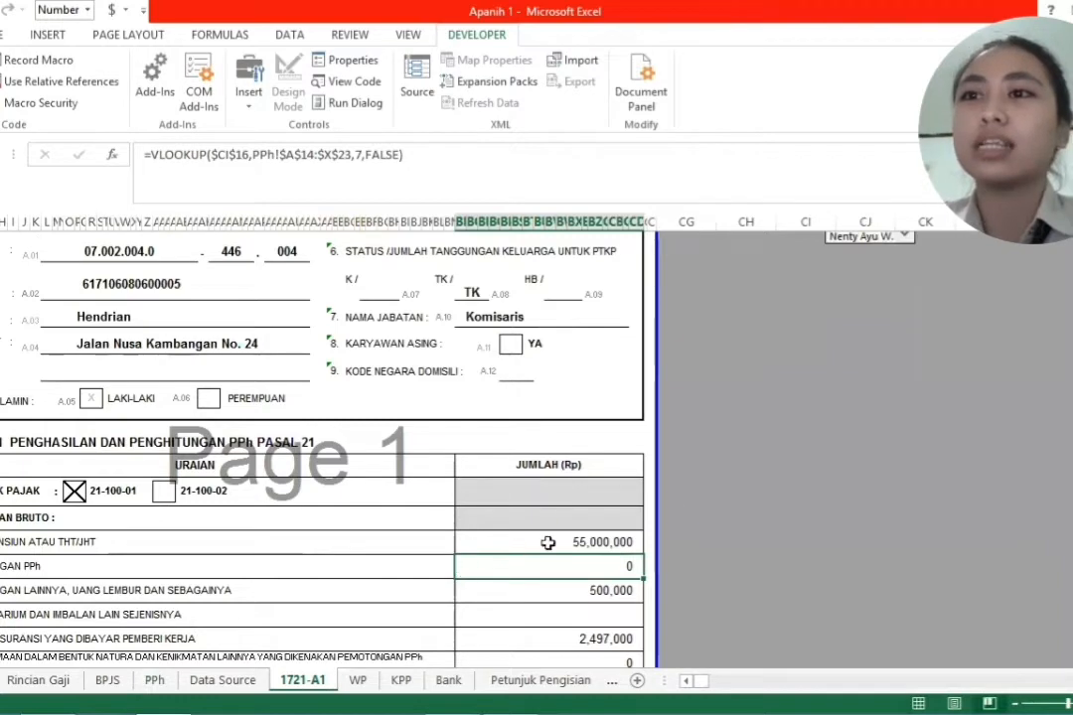
# Step: Step the form back to employee number 1 and bring the gross income rows into view
pyautogui.scroll(2, 584, 422)
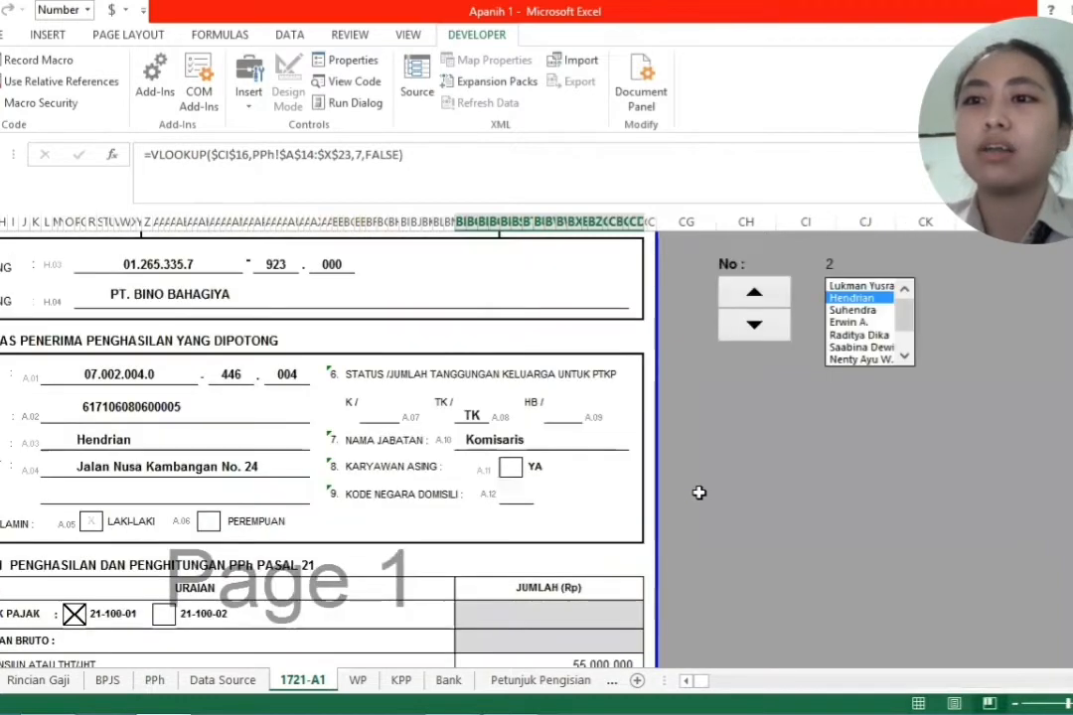
pyautogui.click(755, 320)
pyautogui.scroll(-1, 617, 457)
pyautogui.scroll(-1, 427, 437)
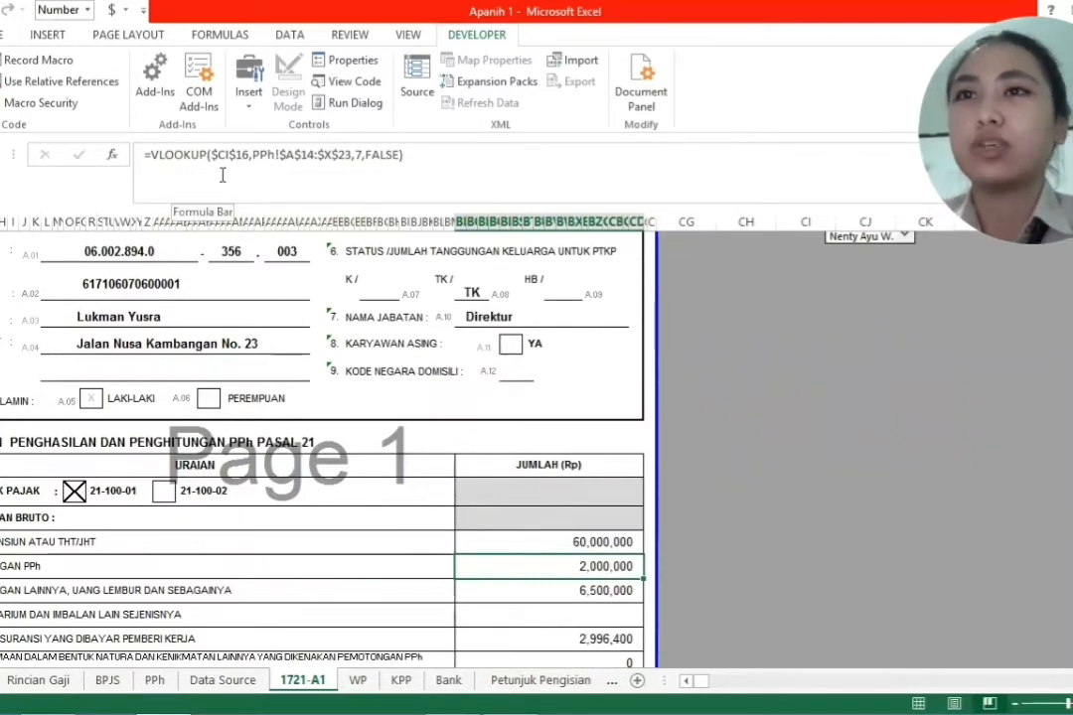
# Step: Examine the Tunjangan PPh row's VLOOKUP formula, highlighting column index 7, and close it without altering it
pyautogui.click(358, 153)
pyautogui.write('7')
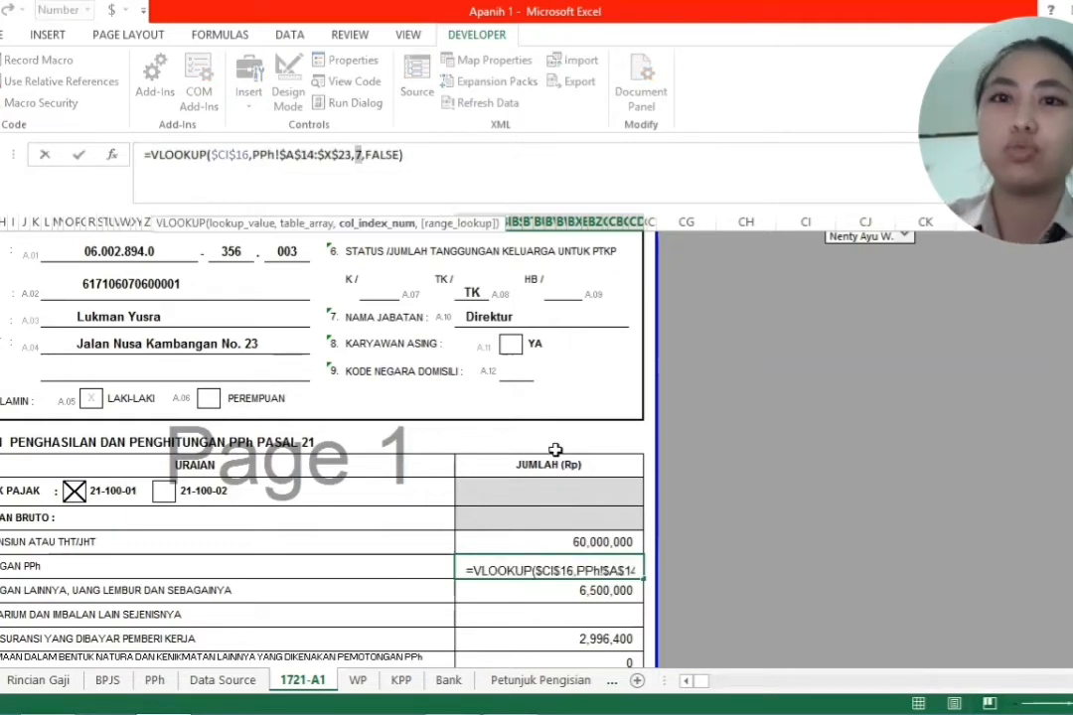
pyautogui.press('BackSpace')
pyautogui.write('8')
pyautogui.press('Return')
# Step: Examine the VLOOKUP formula of the other allowances and overtime (UANG LEMBUR) row, highlighting column index 8
pyautogui.scroll(-2, 386, 468)
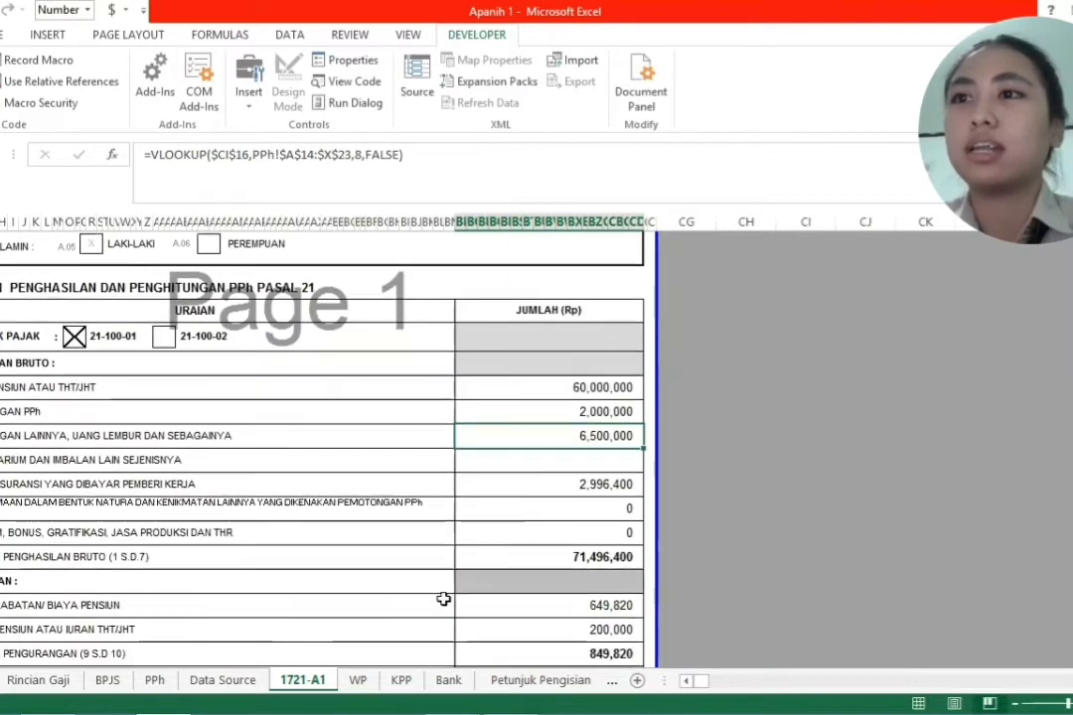
pyautogui.moveTo(145, 154); pyautogui.dragTo(485, 158)
pyautogui.click(357, 154)
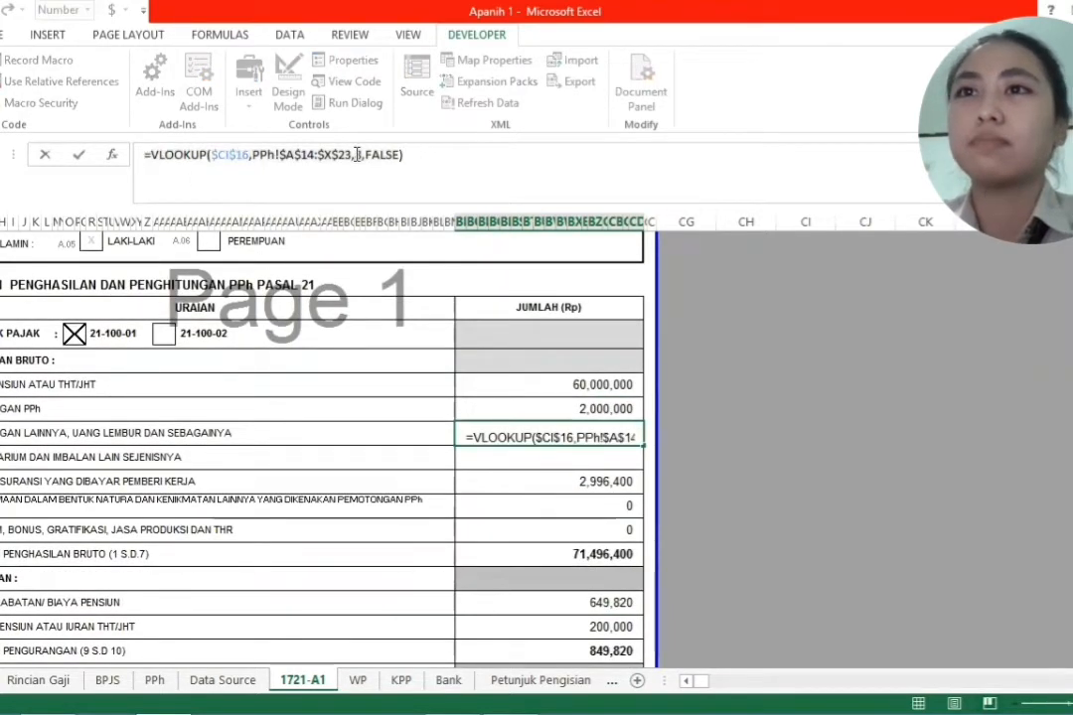
pyautogui.doubleClick(357, 154)
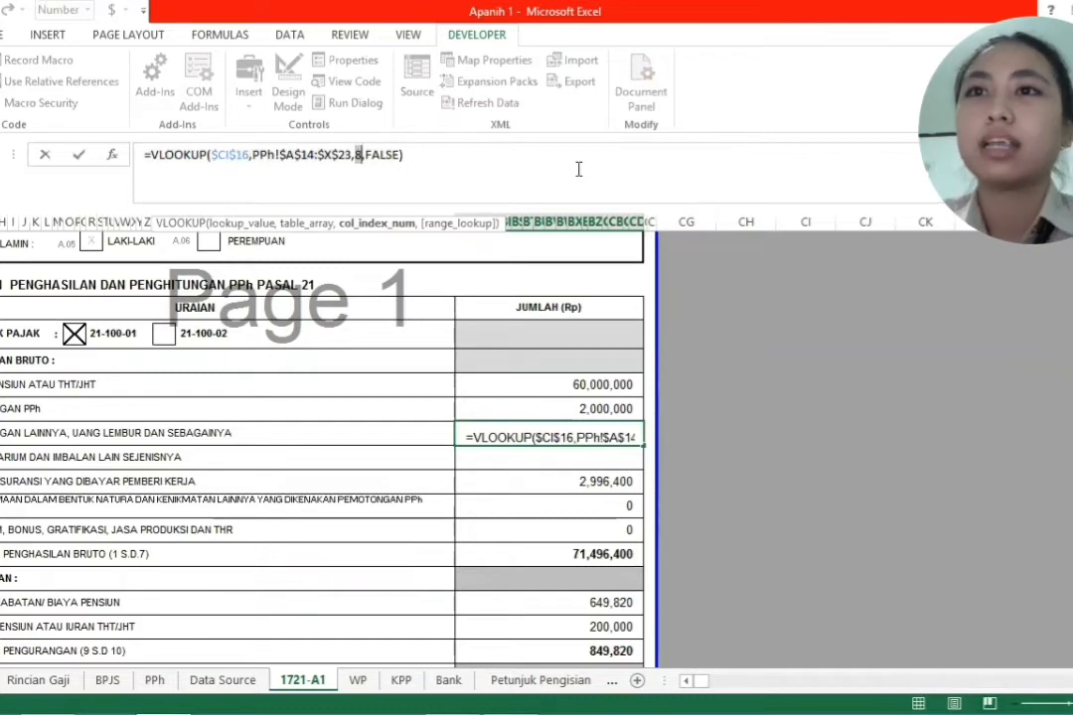
pyautogui.press('Return')
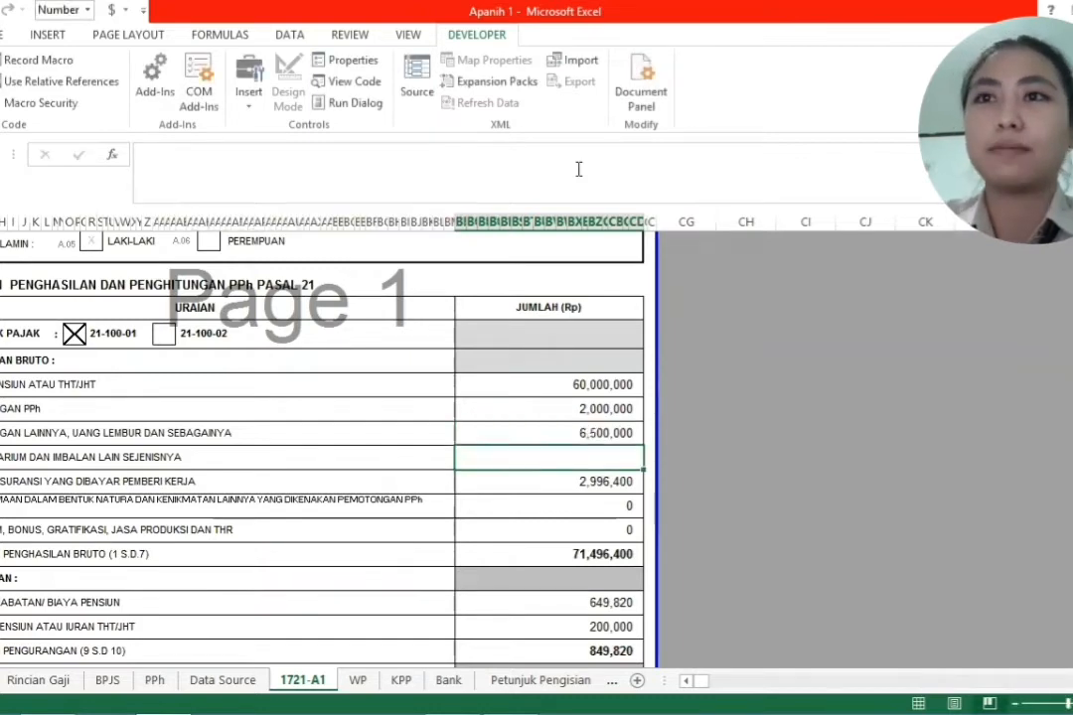
# Step: Examine the employer-paid insurance premium row's SUM of two VLOOKUPs, highlighting the VLOOKUP function and column index 10, and close it unaltered
pyautogui.click(546, 480)
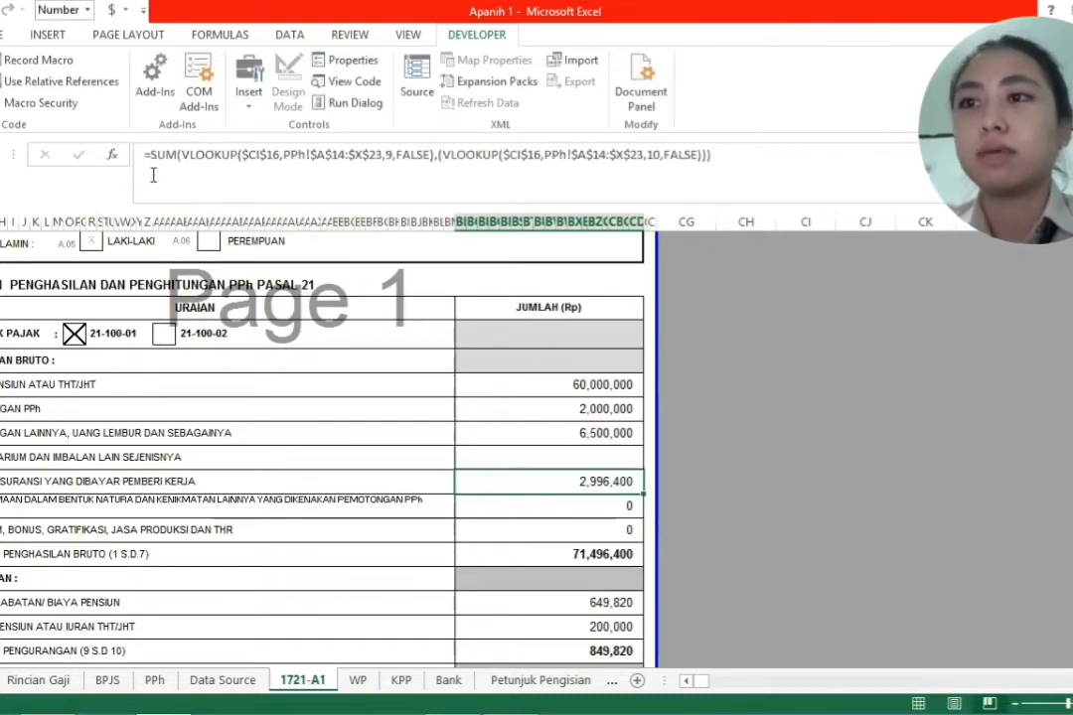
pyautogui.scroll(-1, 406, 304)
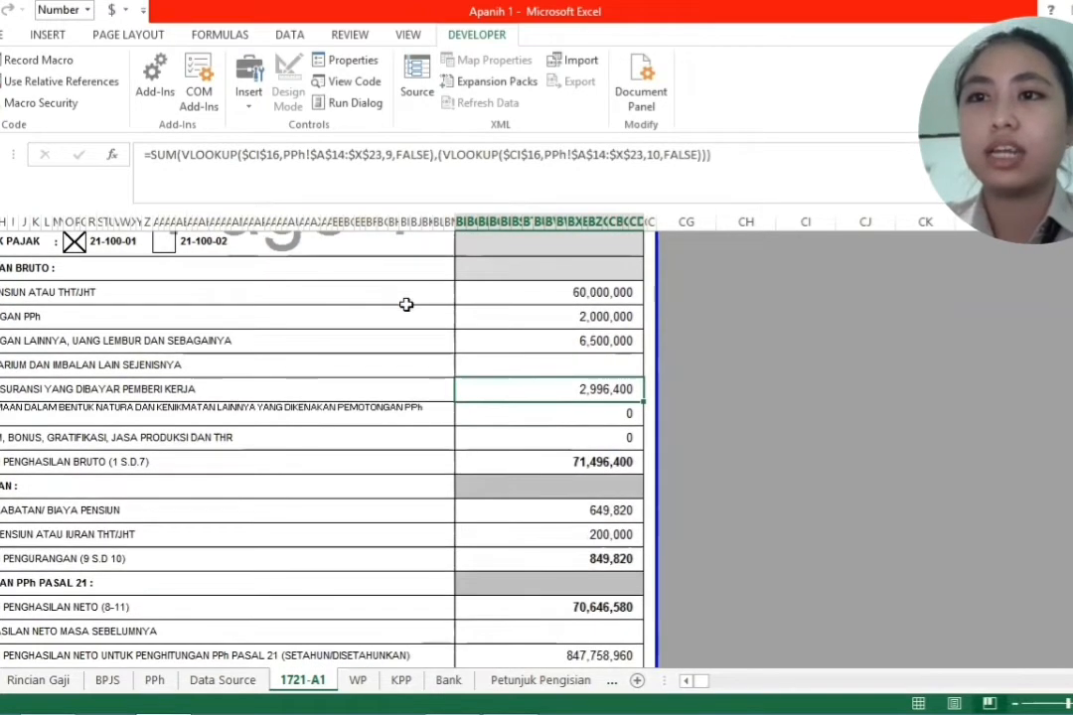
pyautogui.scroll(-1, 397, 290)
pyautogui.click(159, 152)
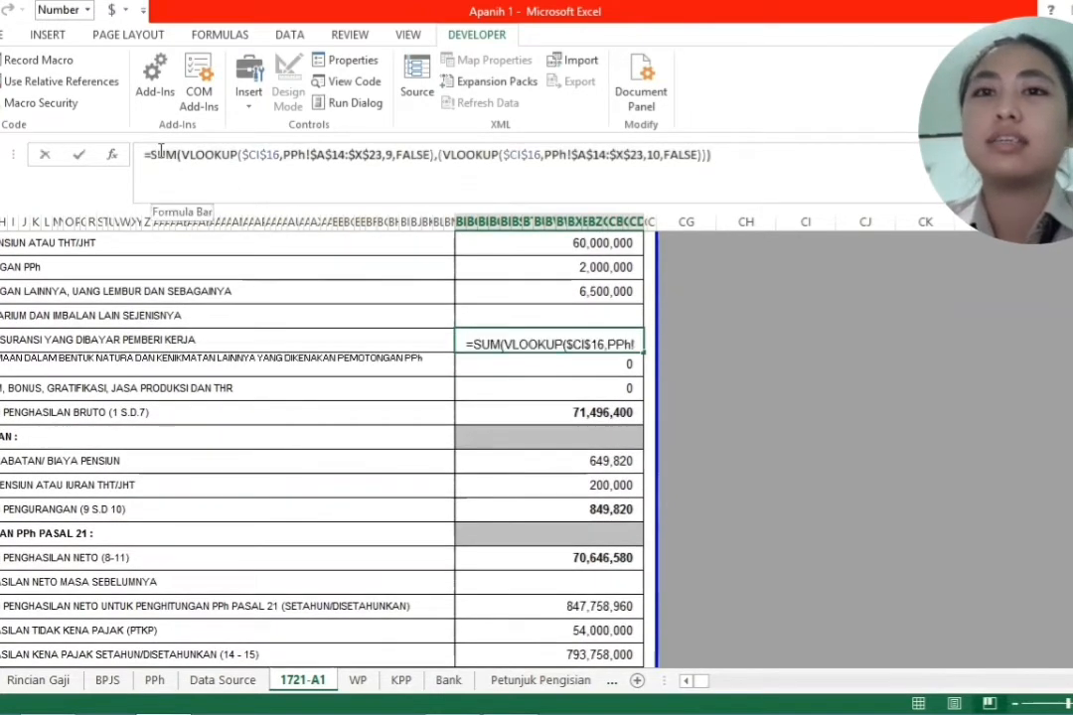
pyautogui.click(204, 151)
pyautogui.doubleClick(204, 150)
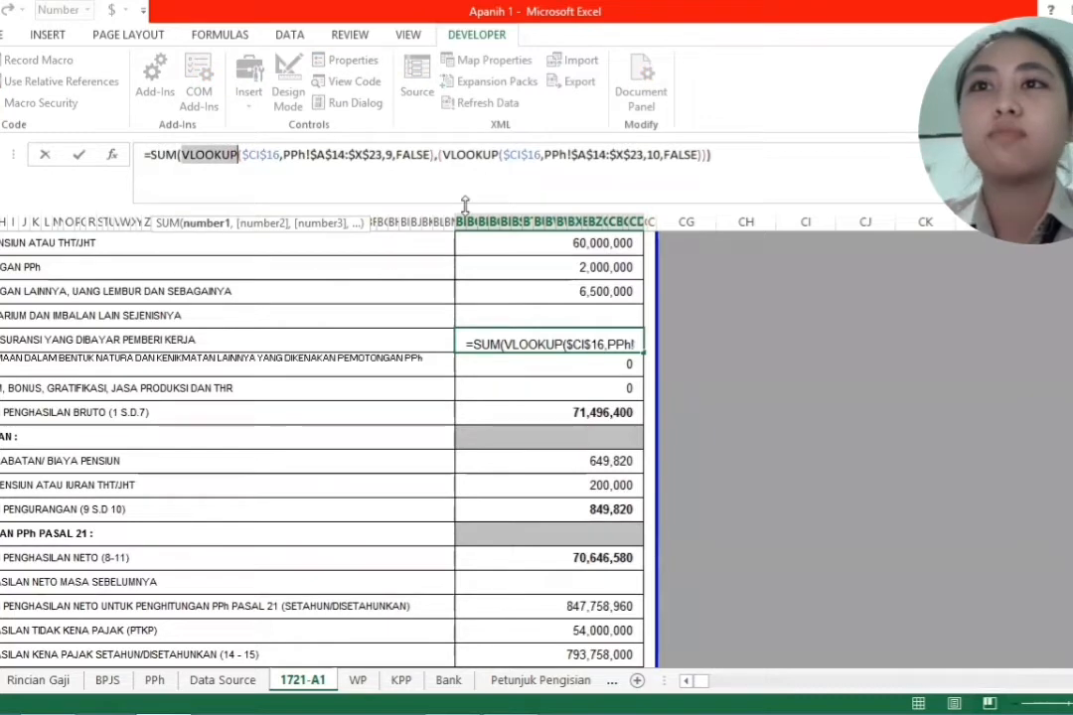
pyautogui.click(395, 155)
pyautogui.click(652, 155)
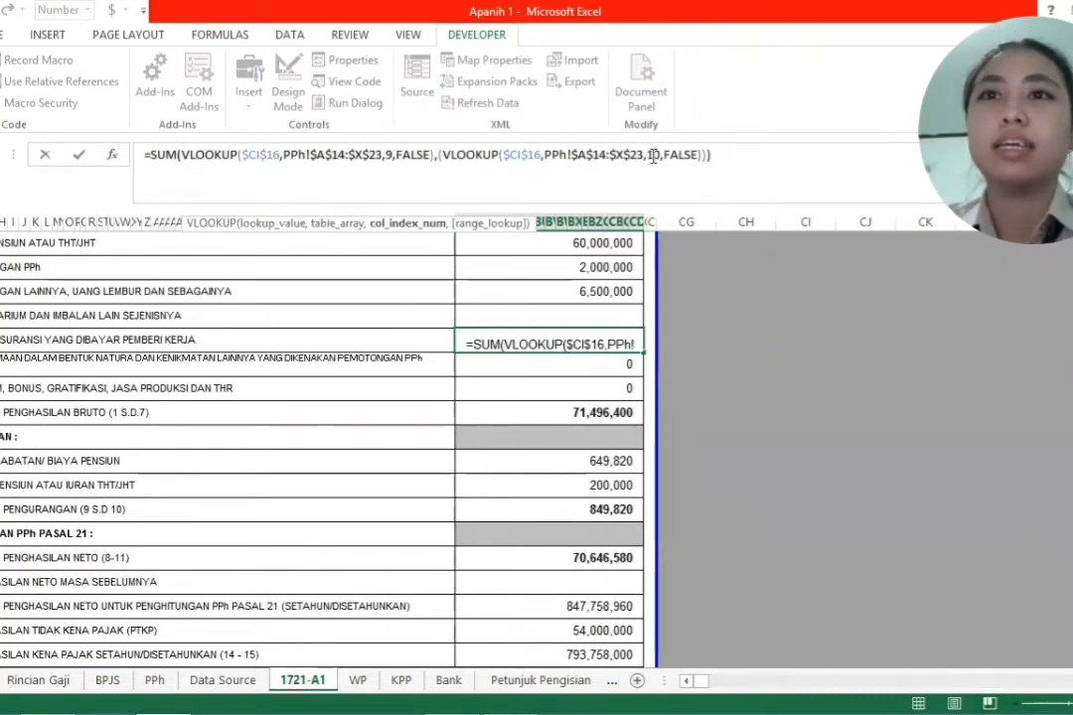
pyautogui.doubleClick(652, 154)
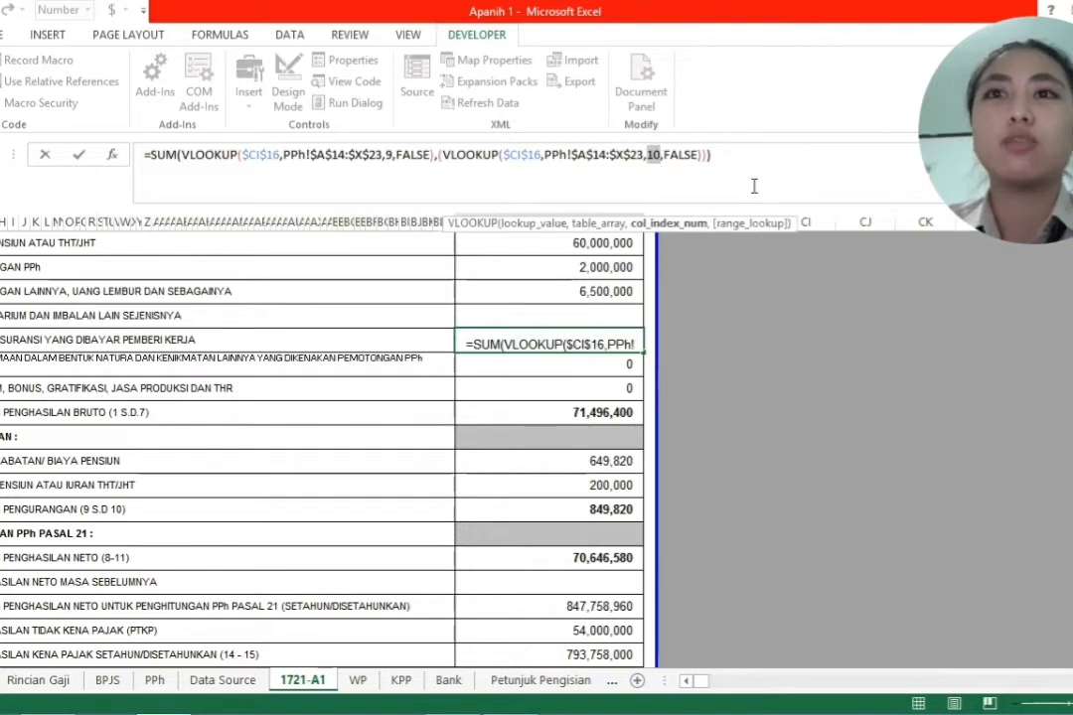
pyautogui.press('Escape')
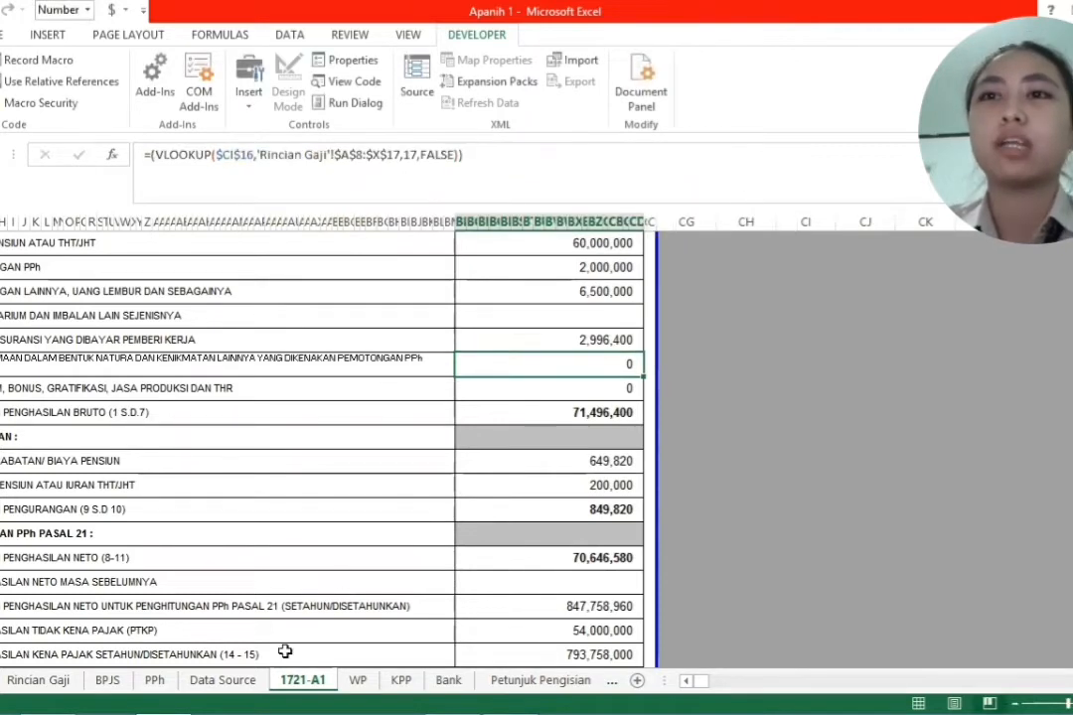
# Step: Check the Premi Asuransi JKK/JKM and BPJS KES figures in columns 9 and 10 of the PPh sheet, and return to the form's insurance row
pyautogui.click(154, 681)
pyautogui.moveTo(631, 437); pyautogui.dragTo(735, 590)
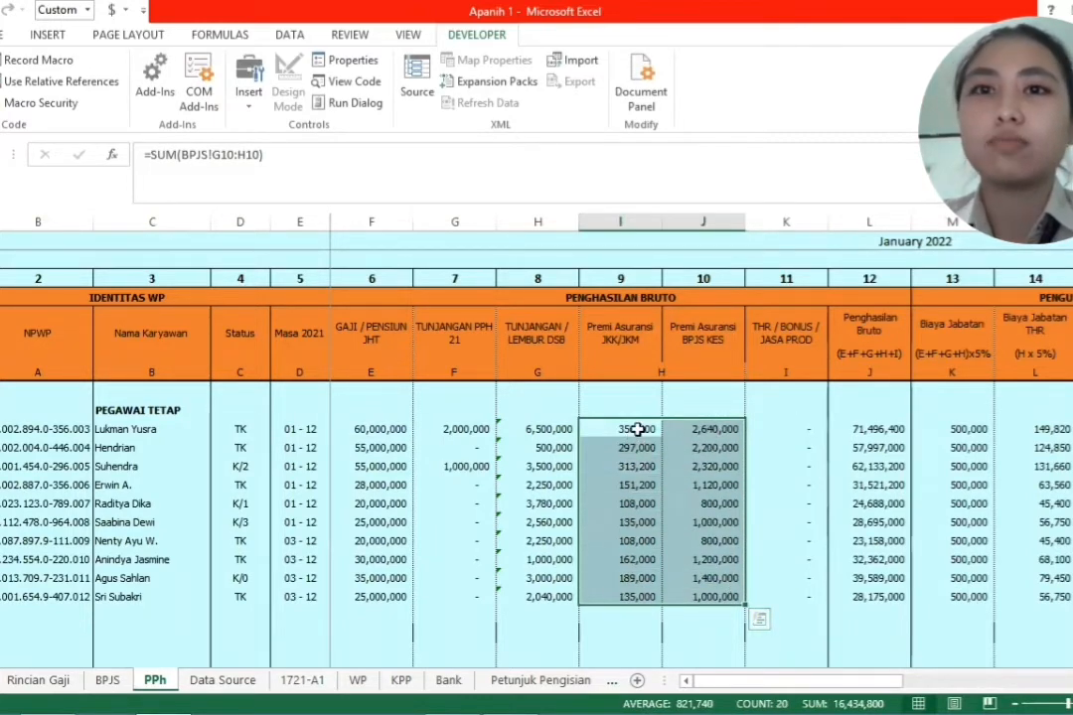
pyautogui.moveTo(634, 429); pyautogui.dragTo(710, 429)
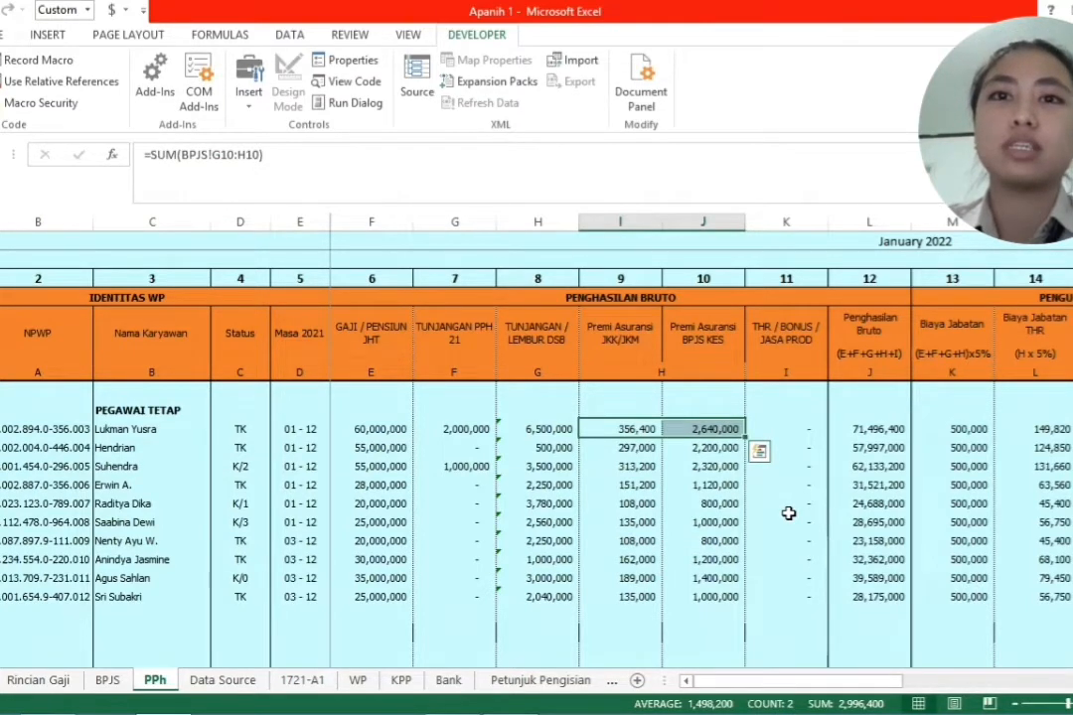
pyautogui.click(294, 686)
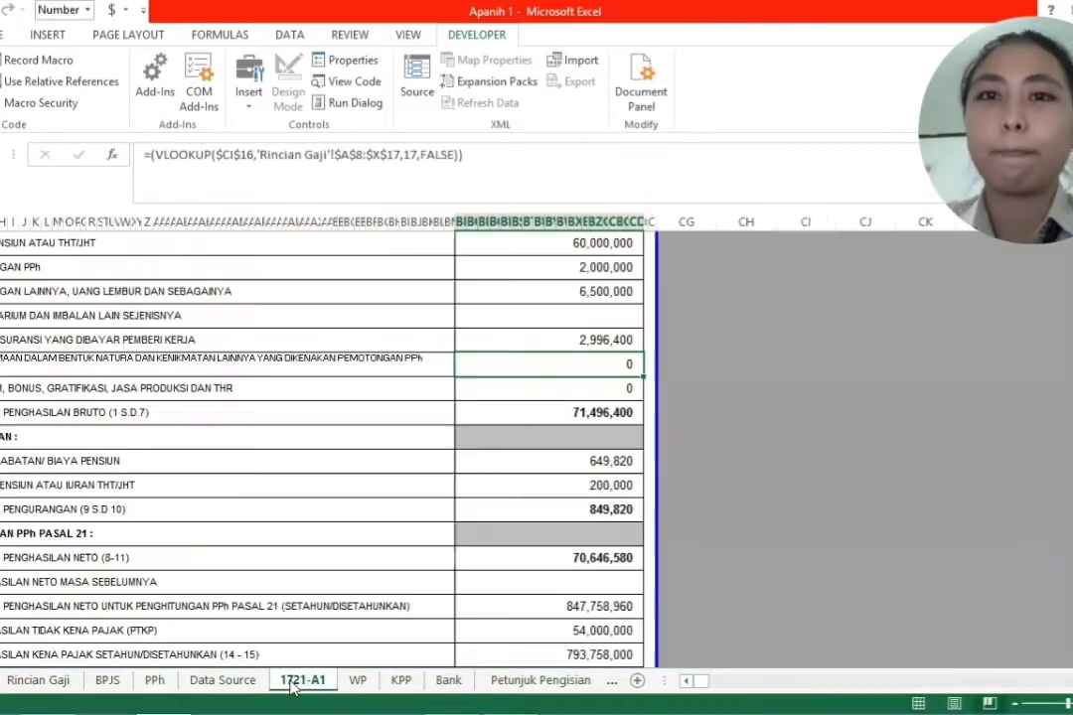
pyautogui.click(617, 343)
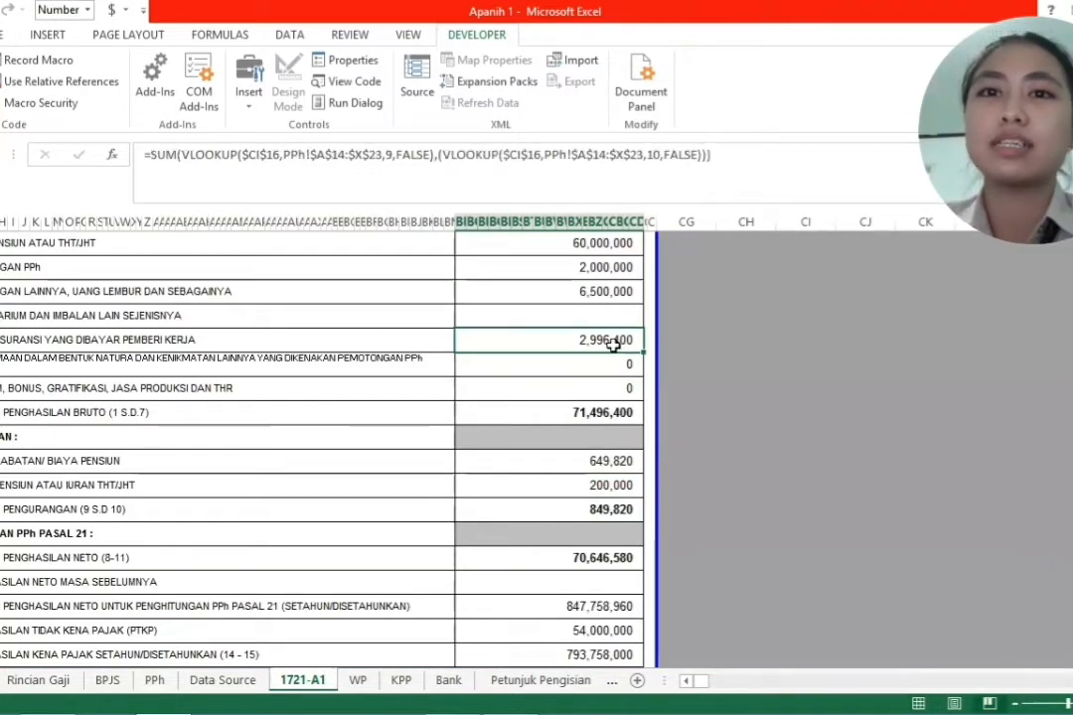
# Step: Examine the natura benefits row's VLOOKUP formula that refers to the Rincian Gaji sheet, highlighting the function name, and close it unaltered
pyautogui.press('Down')
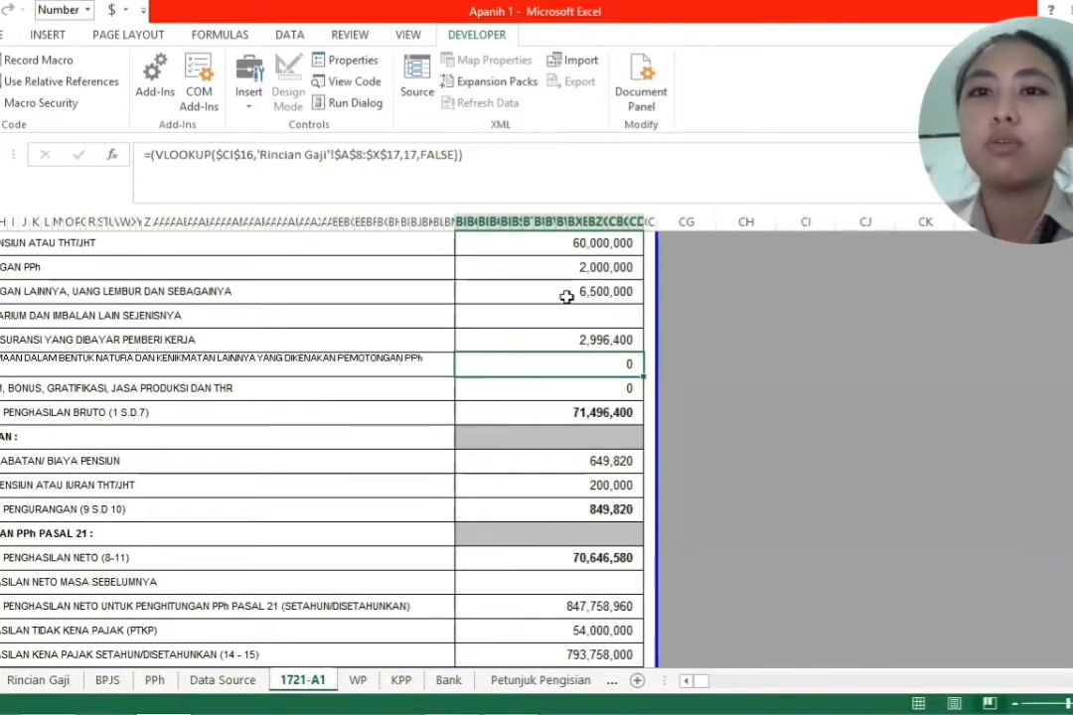
pyautogui.doubleClick(185, 158)
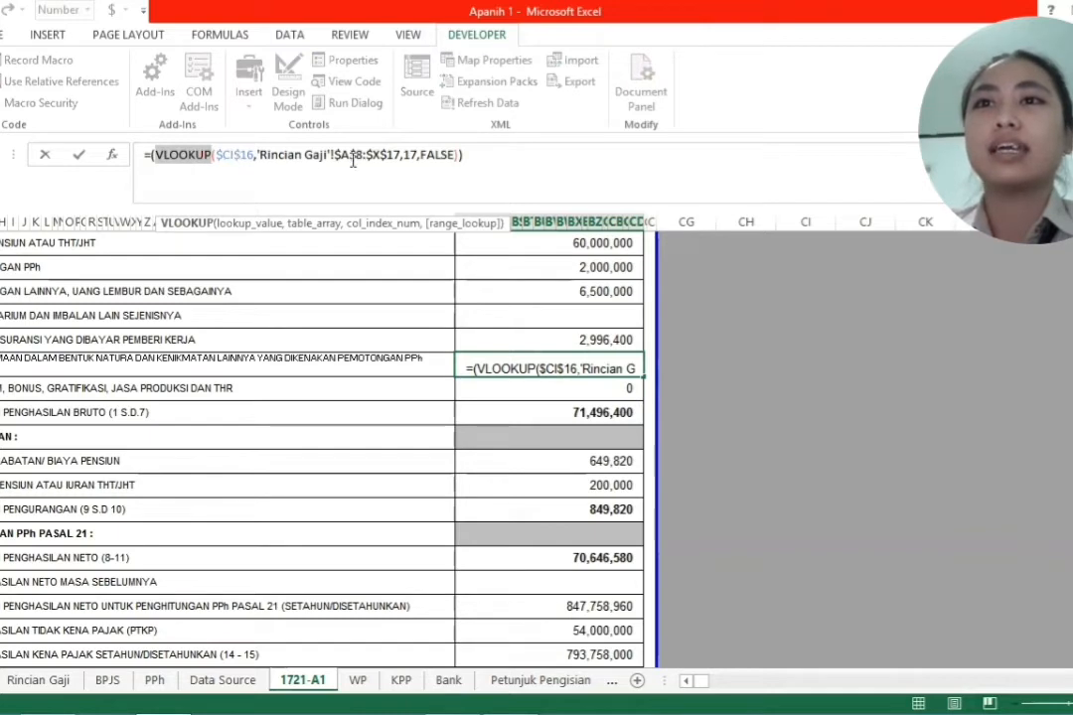
pyautogui.press('Escape')
# Step: Check the Natura allowance figures in column 17 of the Rincian Gaji sheet, and return to the 1721-A1 form
pyautogui.click(45, 680)
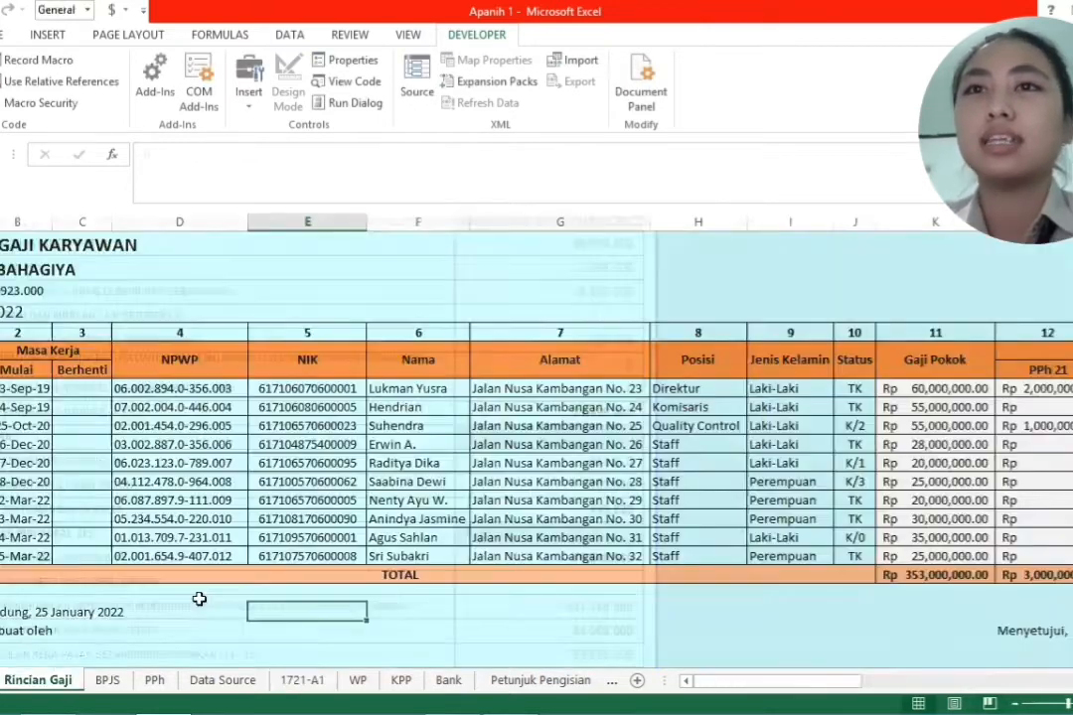
pyautogui.moveTo(840, 685); pyautogui.dragTo(1014, 680)
pyautogui.moveTo(509, 392); pyautogui.dragTo(512, 557)
pyautogui.click(556, 611)
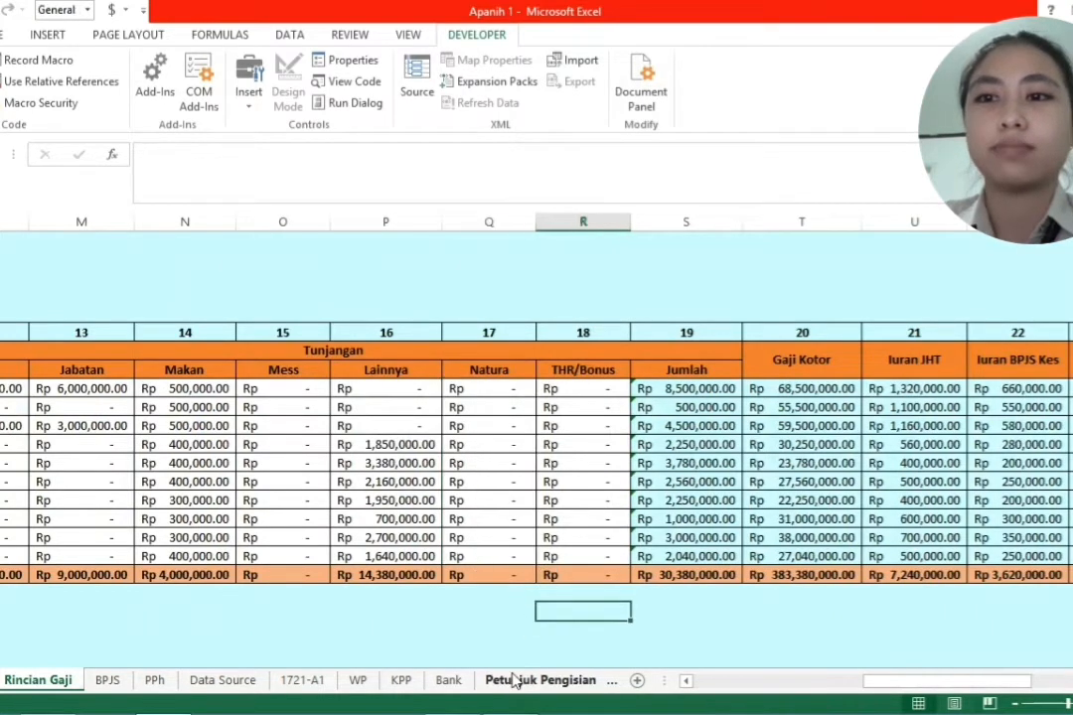
pyautogui.click(324, 685)
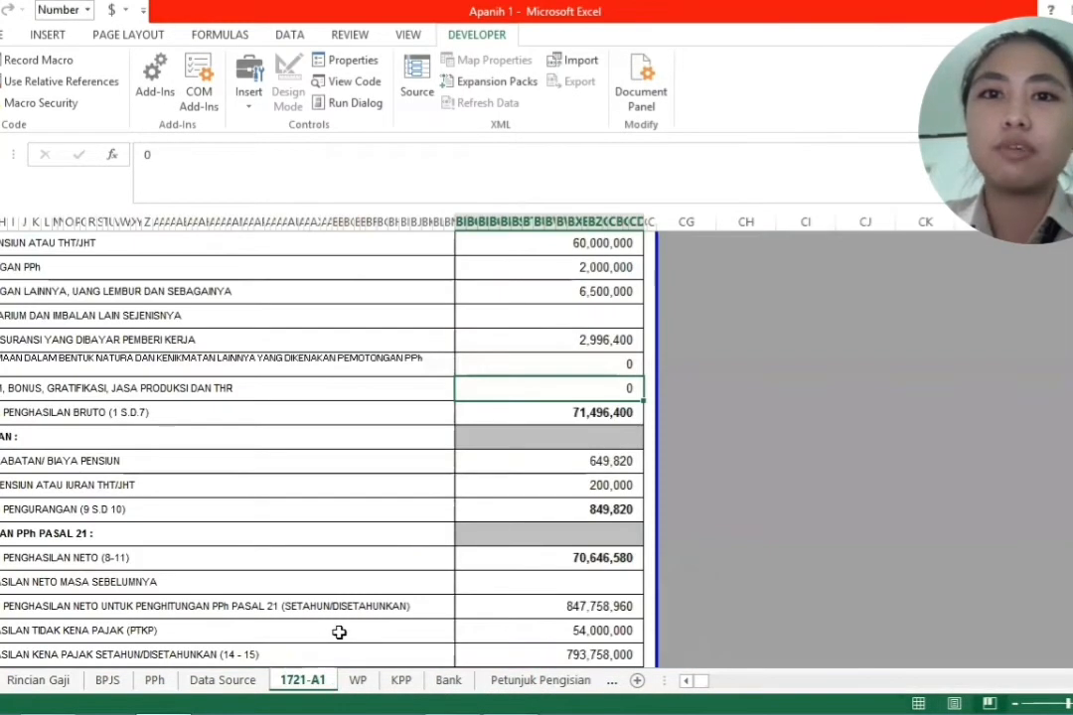
# Step: Examine the total gross income row's SUM formula and highlight the seven income rows it adds up
pyautogui.click(525, 411)
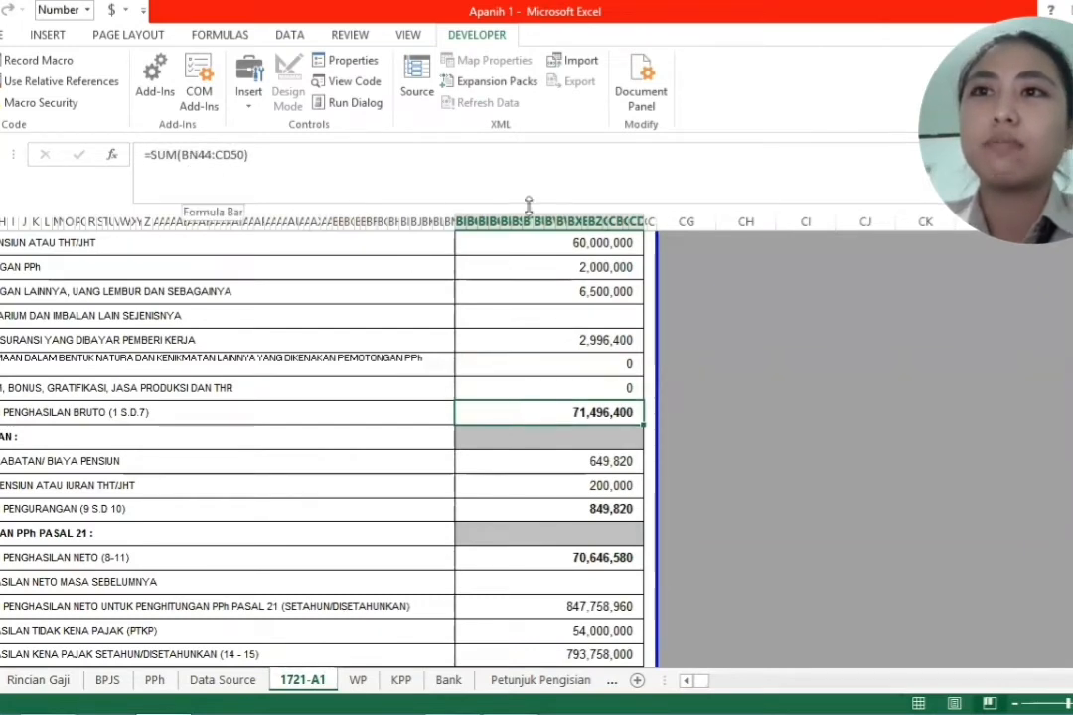
pyautogui.scroll(1, 596, 327)
pyautogui.moveTo(615, 292); pyautogui.dragTo(613, 442)
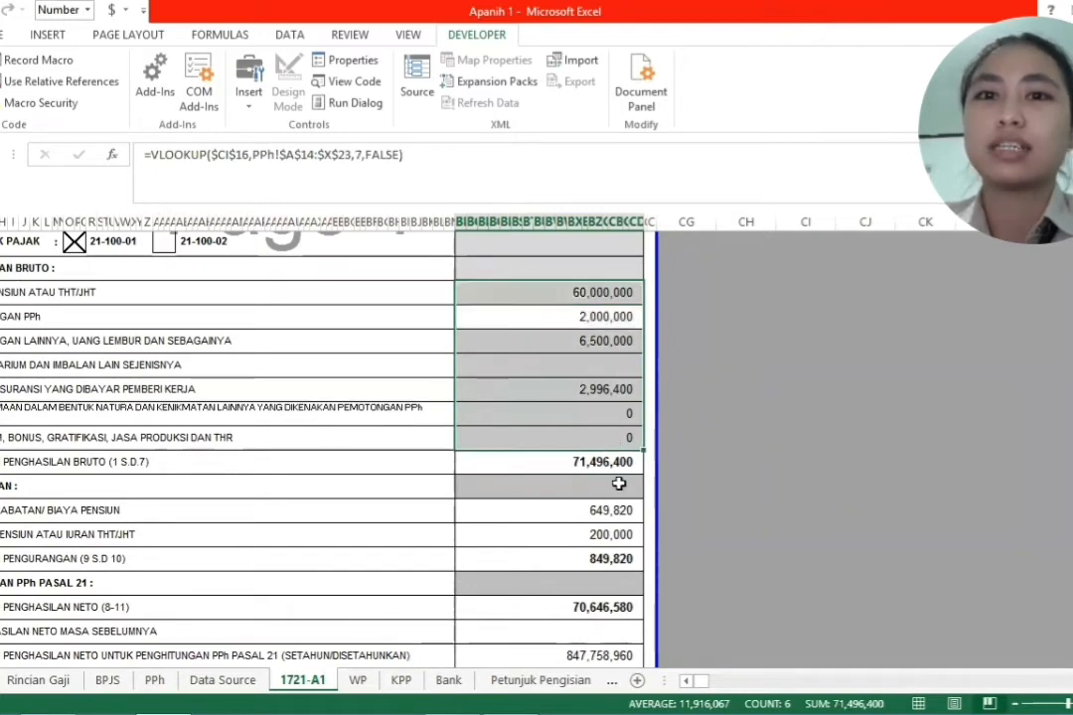
# Step: Examine the Biaya Jabatan row's SUM of two VLOOKUPs, highlighting SUM, VLOOKUP and column indexes 13 and 14, and close it unaltered
pyautogui.click(601, 510)
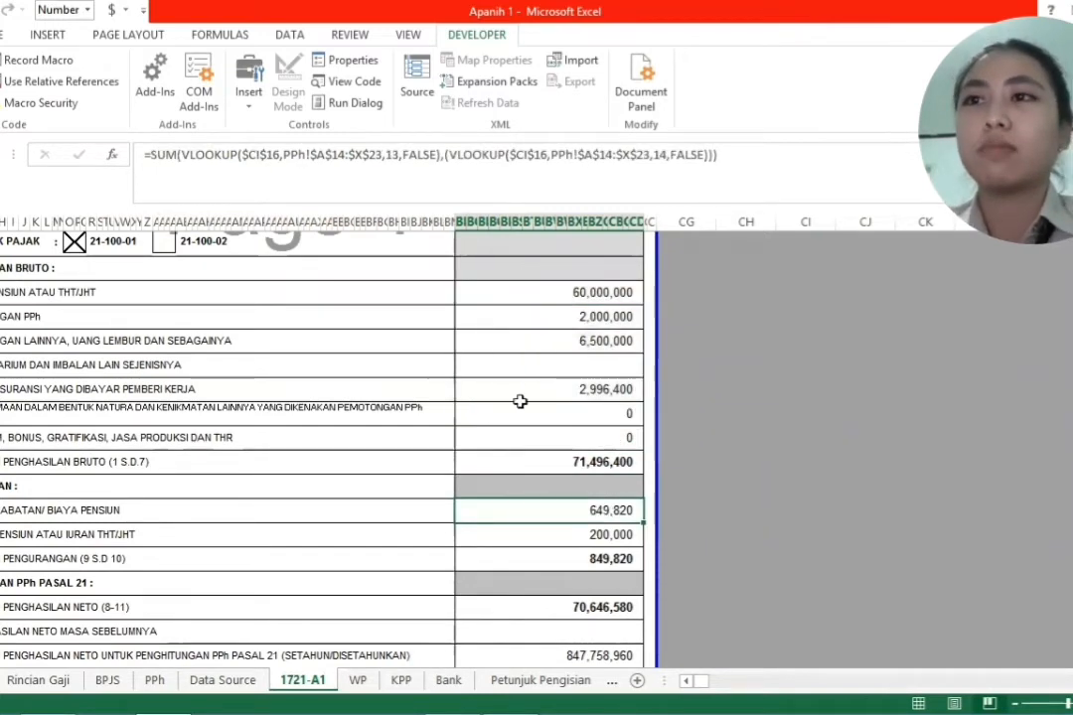
pyautogui.doubleClick(166, 155)
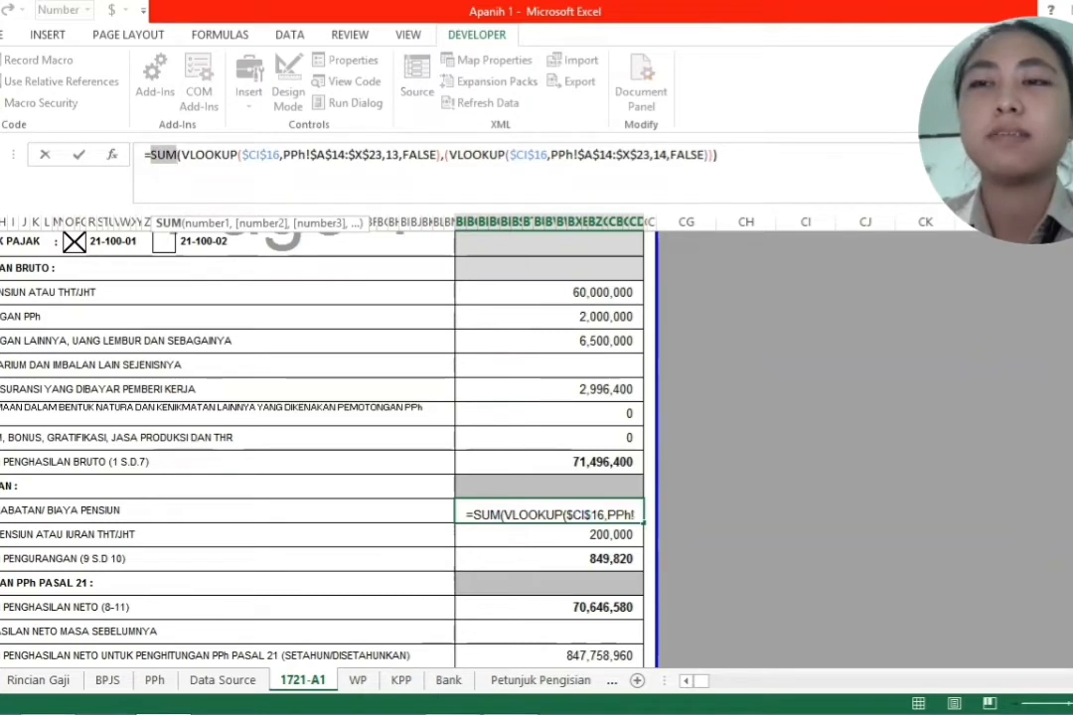
pyautogui.doubleClick(197, 156)
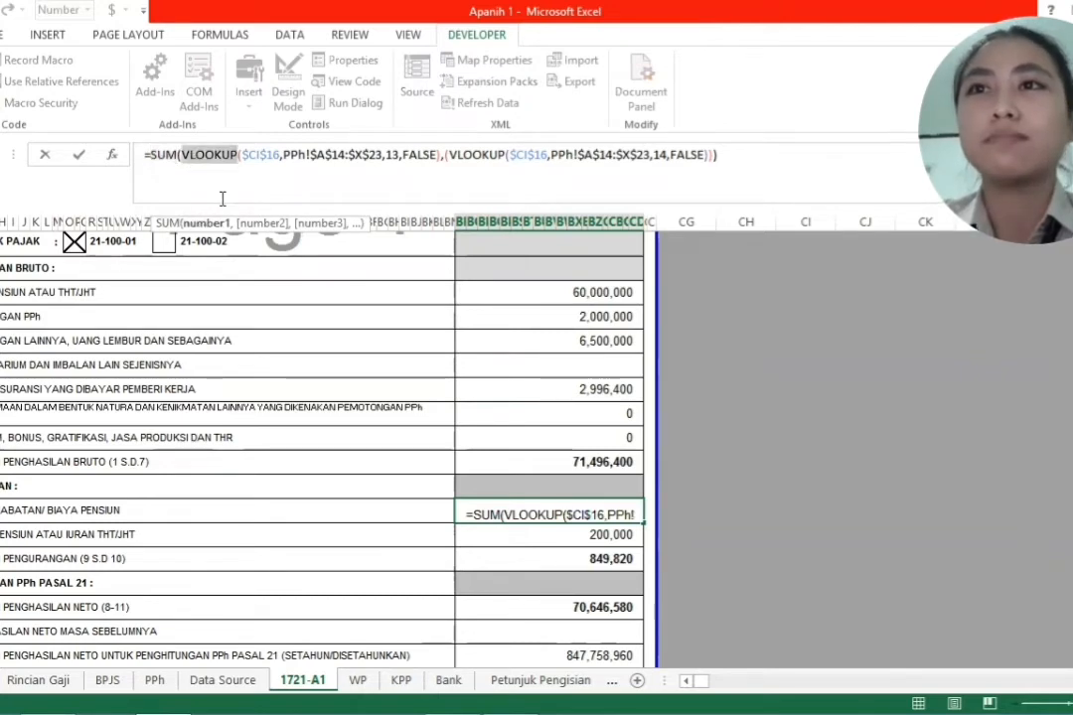
pyautogui.doubleClick(397, 156)
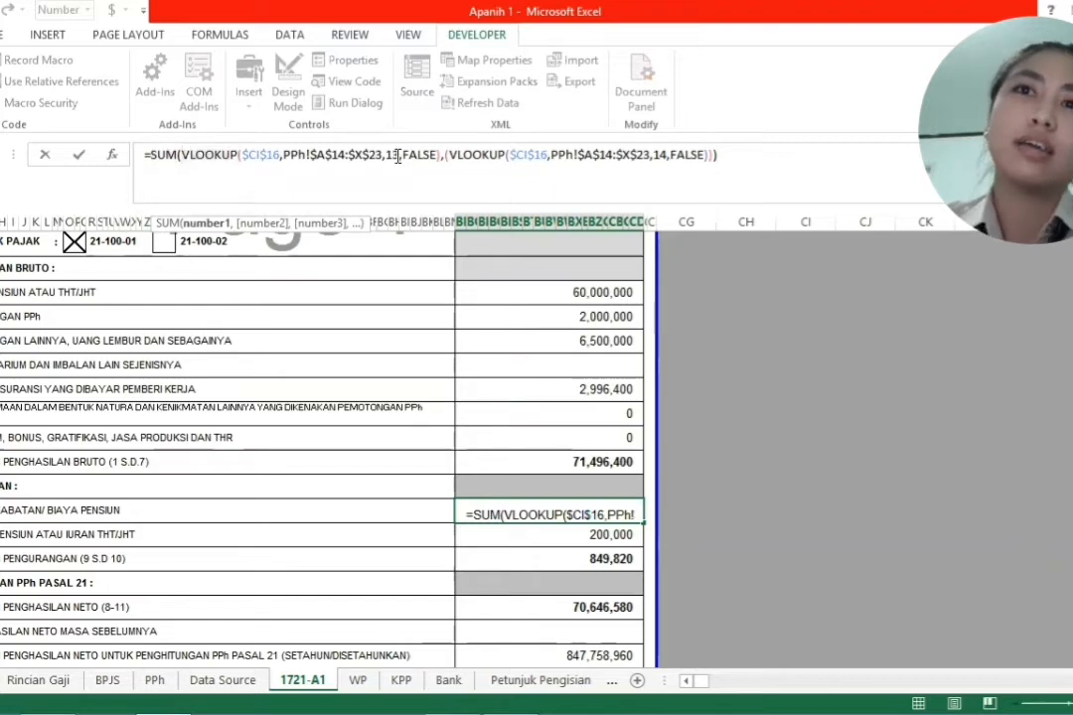
pyautogui.doubleClick(663, 155)
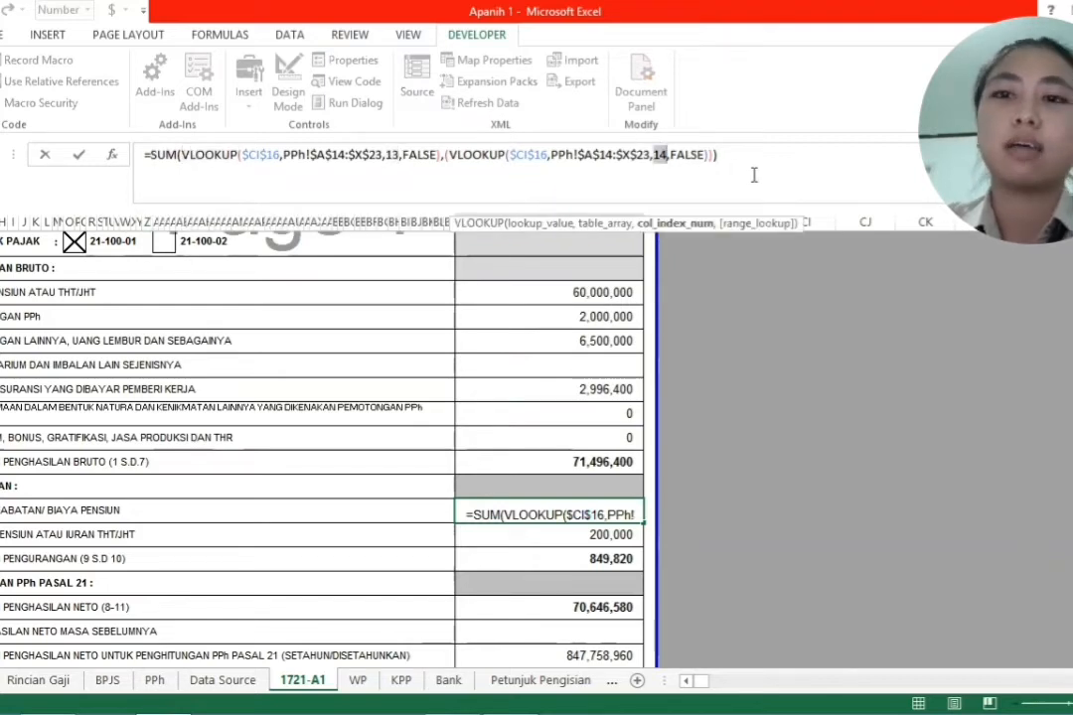
pyautogui.press('Escape')
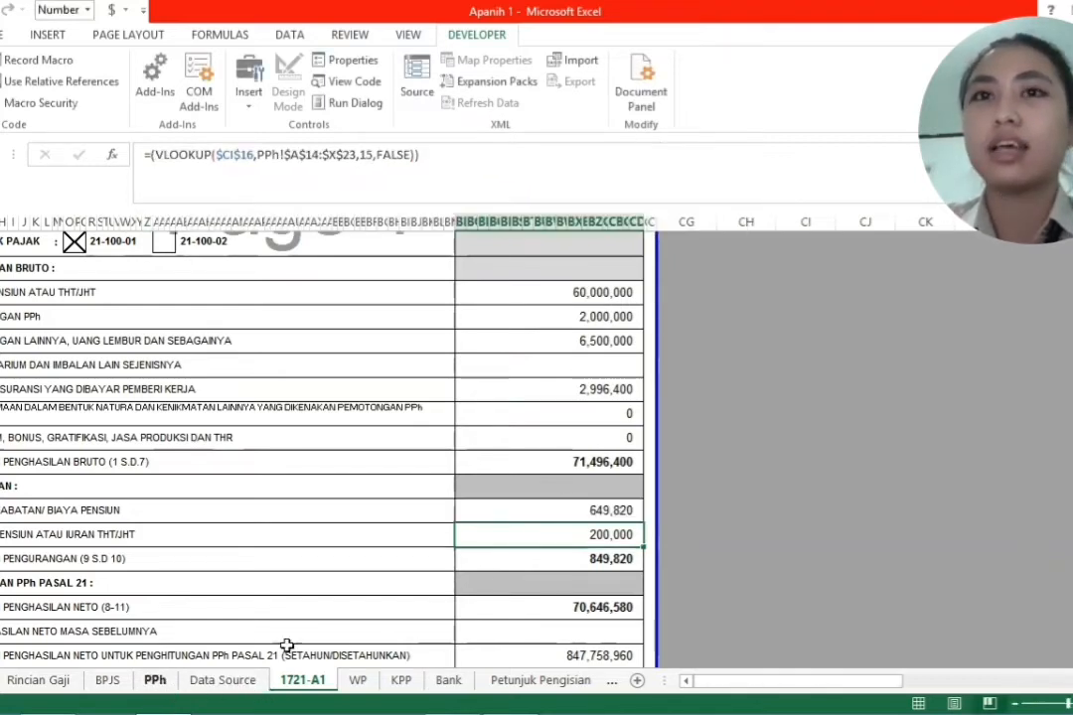
# Step: Check the Biaya Jabatan and Biaya Jabatan THR figures in columns 13 and 14 of the PPh sheet, and return to the form's Biaya Jabatan row
pyautogui.click(154, 681)
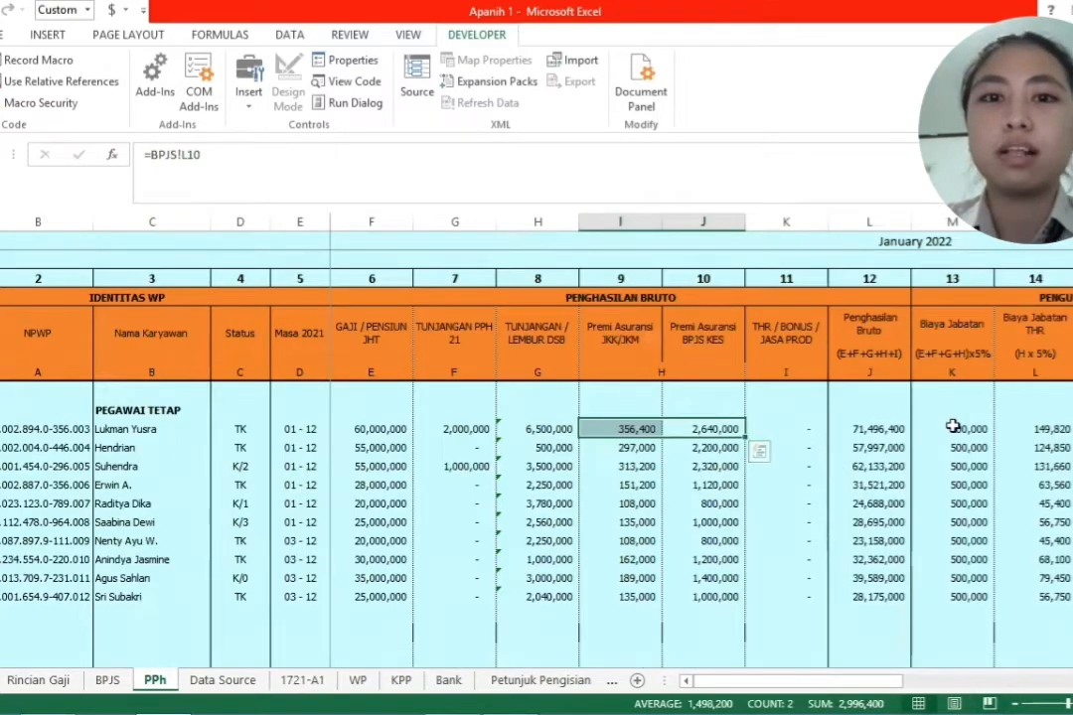
pyautogui.moveTo(953, 429); pyautogui.dragTo(1033, 503)
pyautogui.moveTo(1051, 556); pyautogui.dragTo(1038, 596)
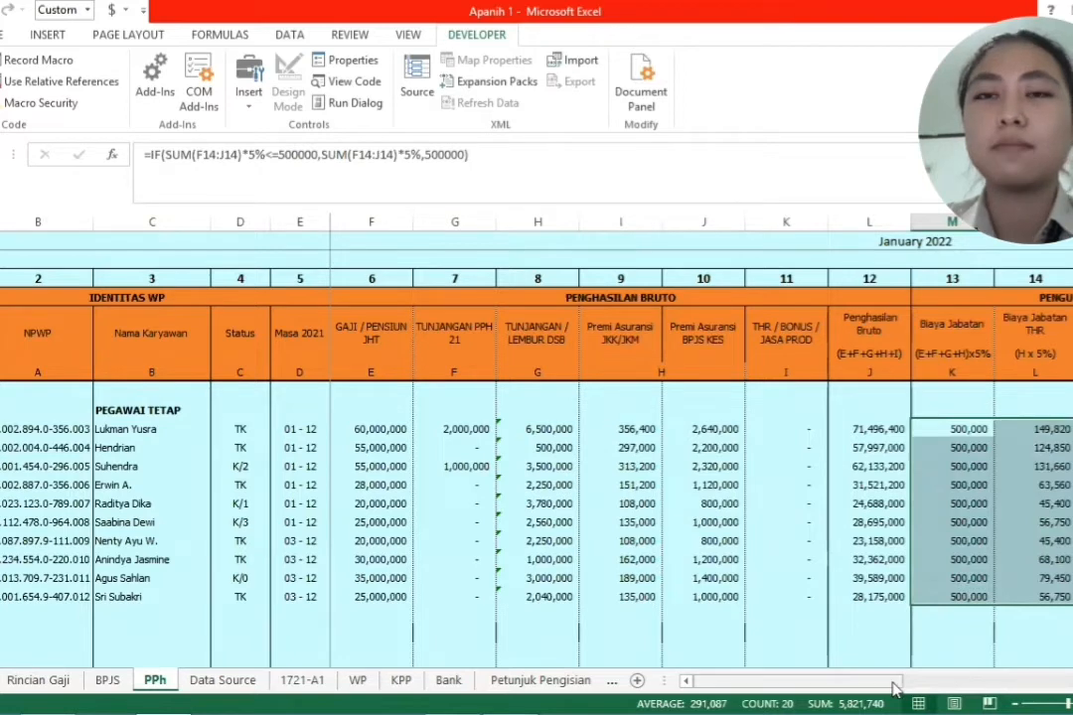
pyautogui.moveTo(894, 681); pyautogui.dragTo(1019, 682)
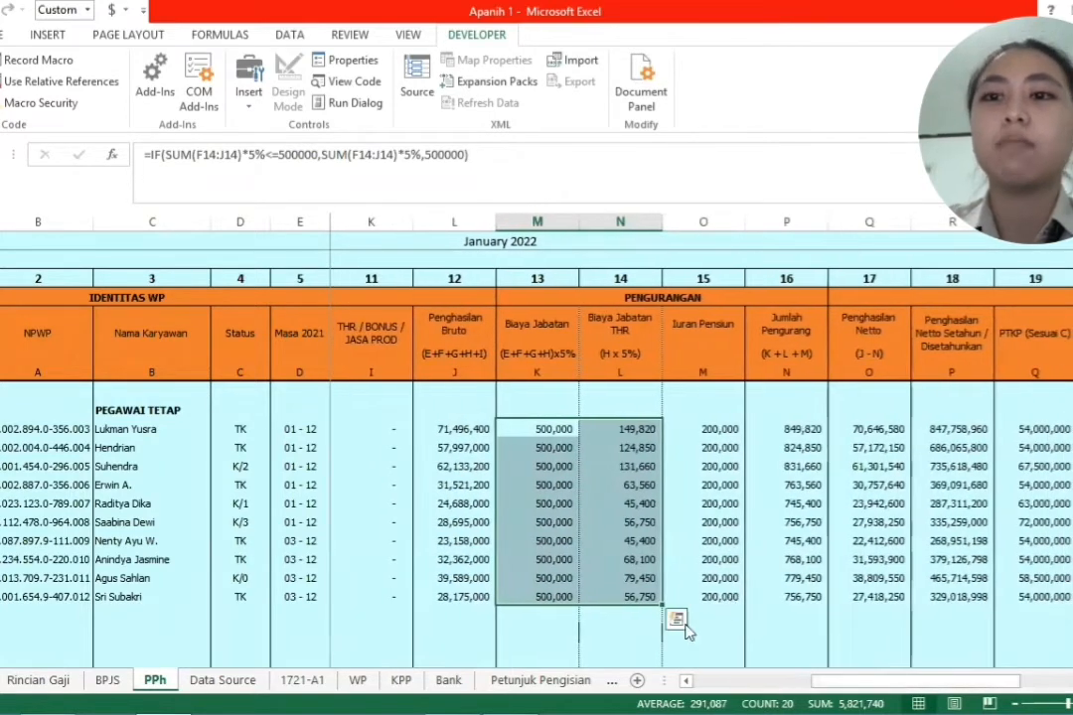
pyautogui.click(316, 681)
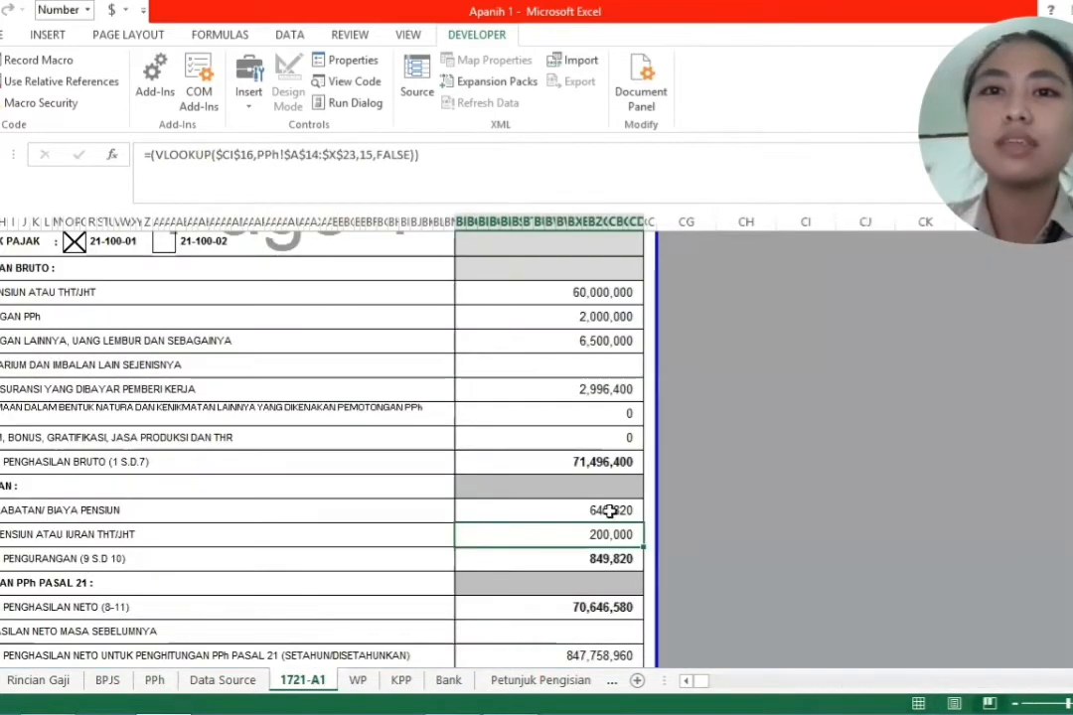
pyautogui.click(616, 510)
# Step: Examine the pension contribution (IURAN THT/JHT) row's VLOOKUP formula, highlighting the function, lookup value $CI$16 and column index 15, and leave it unaltered
pyautogui.scroll(-2, 637, 455)
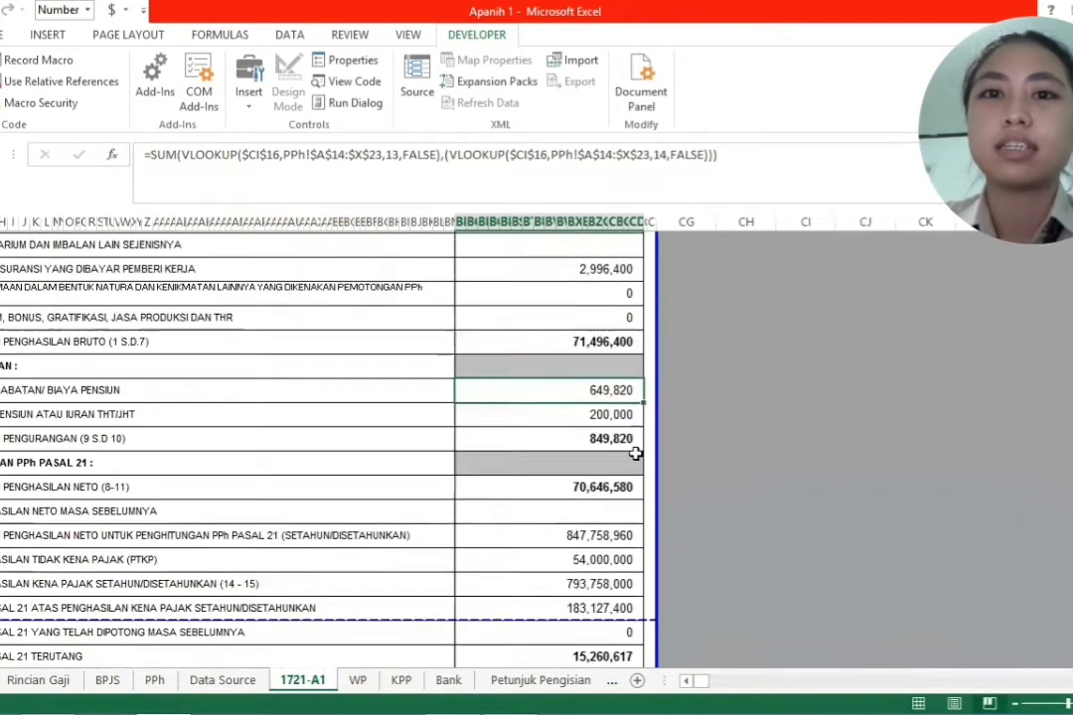
pyautogui.click(582, 420)
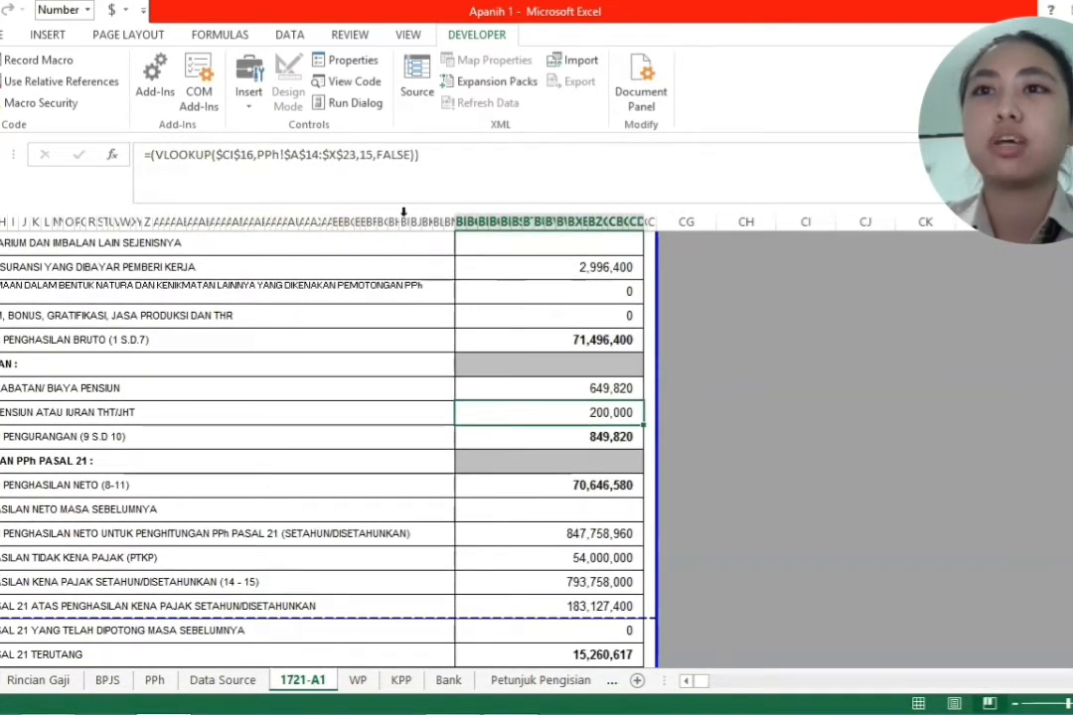
pyautogui.click(187, 158)
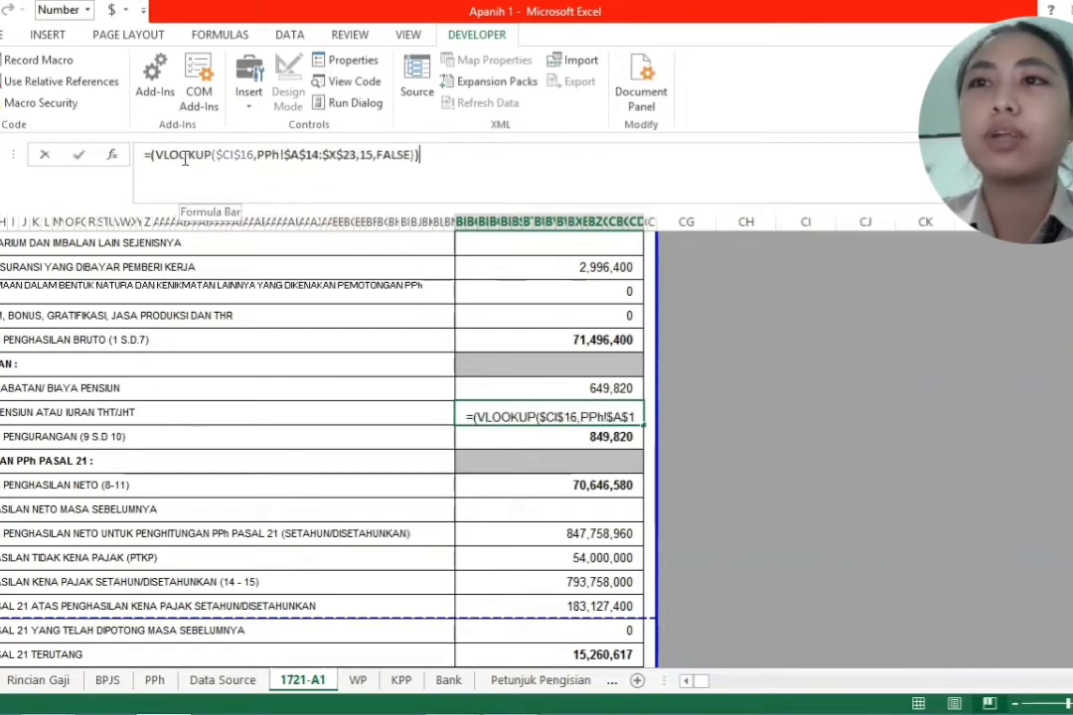
pyautogui.doubleClick(186, 158)
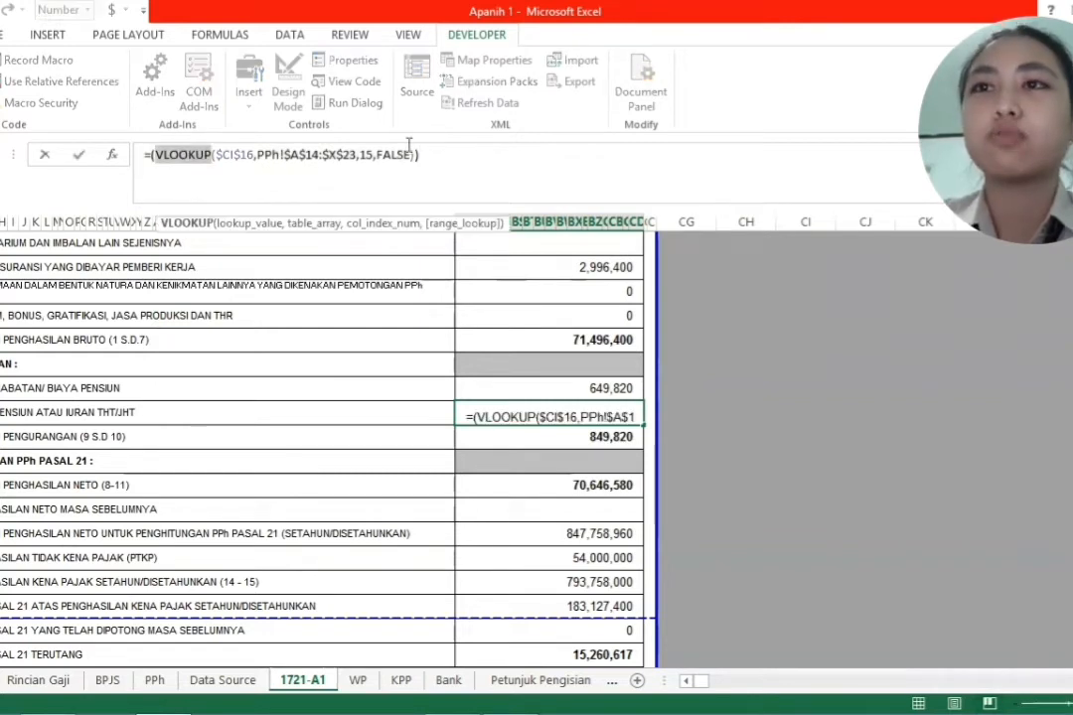
pyautogui.doubleClick(239, 157)
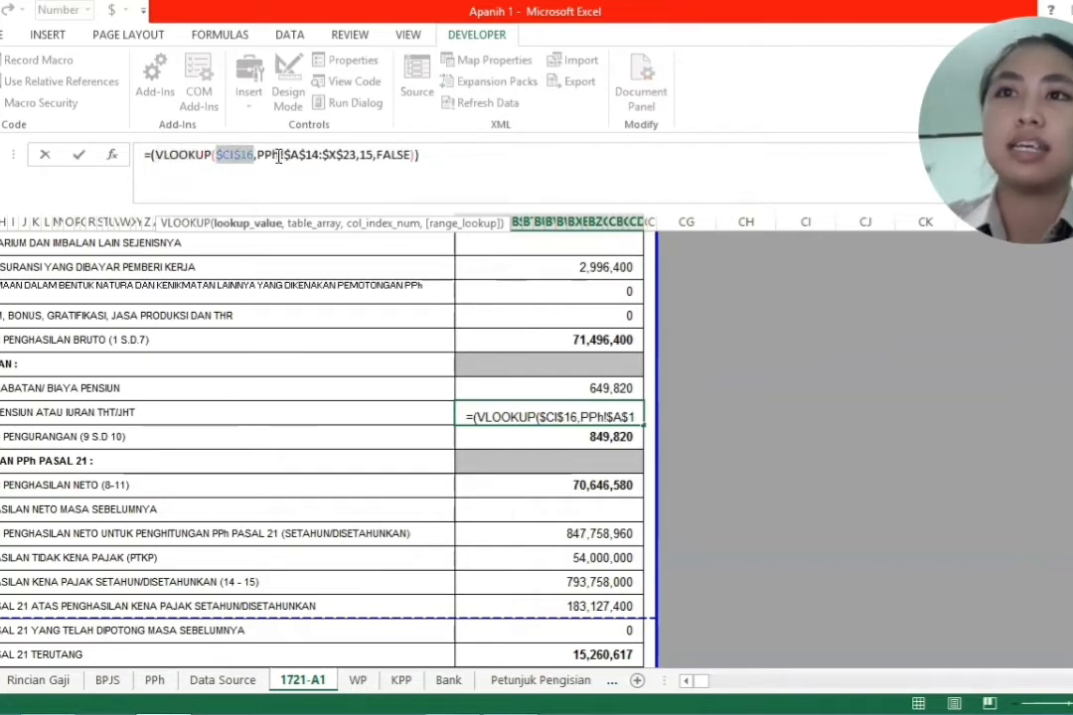
pyautogui.doubleClick(365, 155)
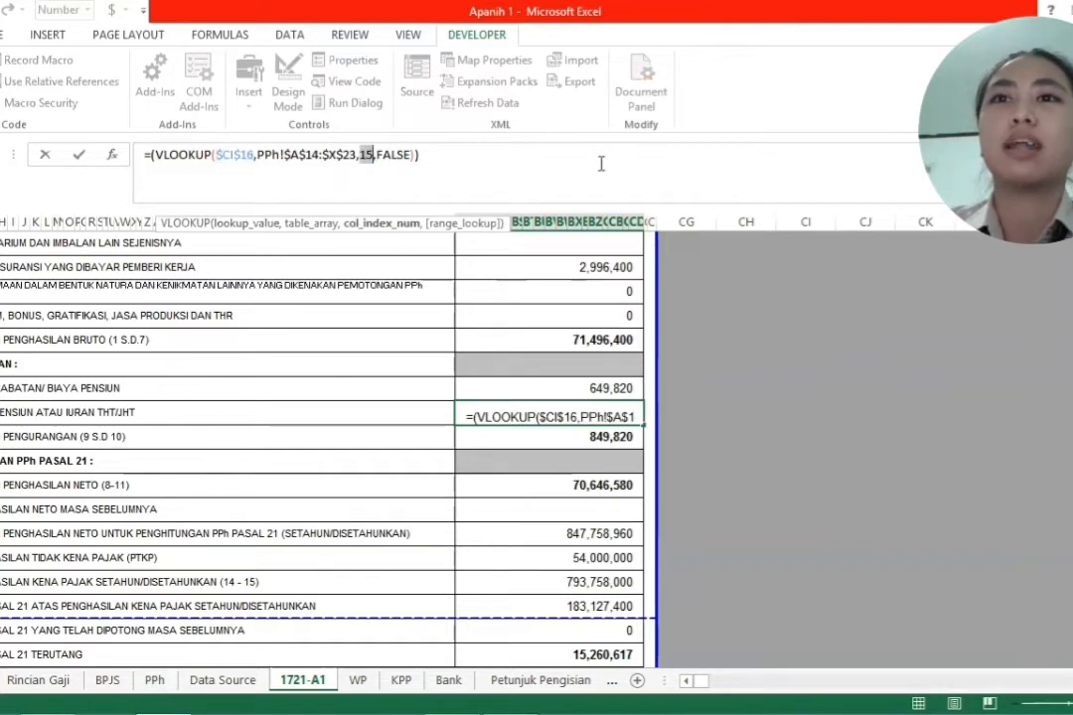
pyautogui.press('Return')
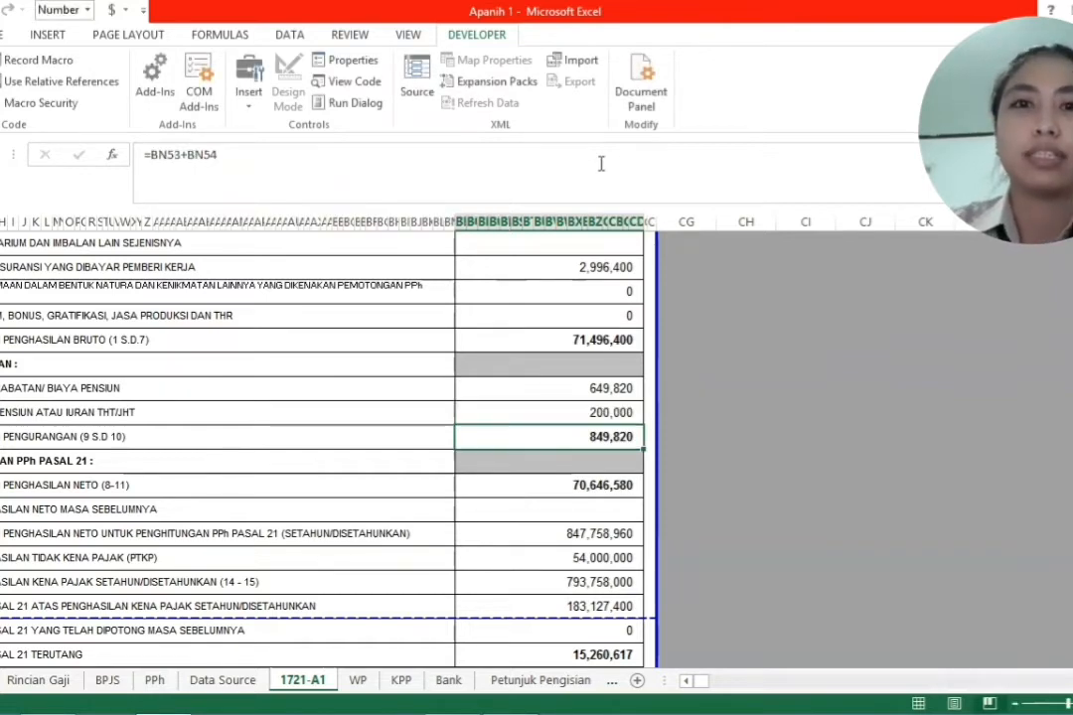
# Step: Examine the total deductions row's =BN53+BN54 formula and the net income row's =BN51-BN55 formula with their referenced cells, leaving both unaltered
pyautogui.click(203, 162)
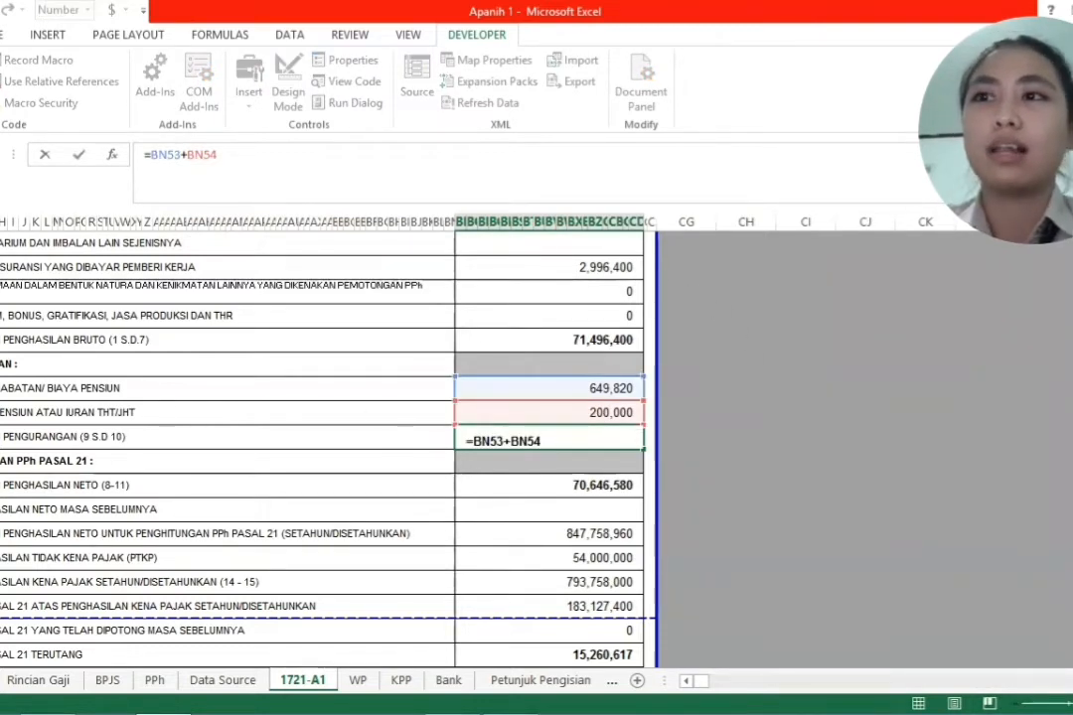
pyautogui.press('Return')
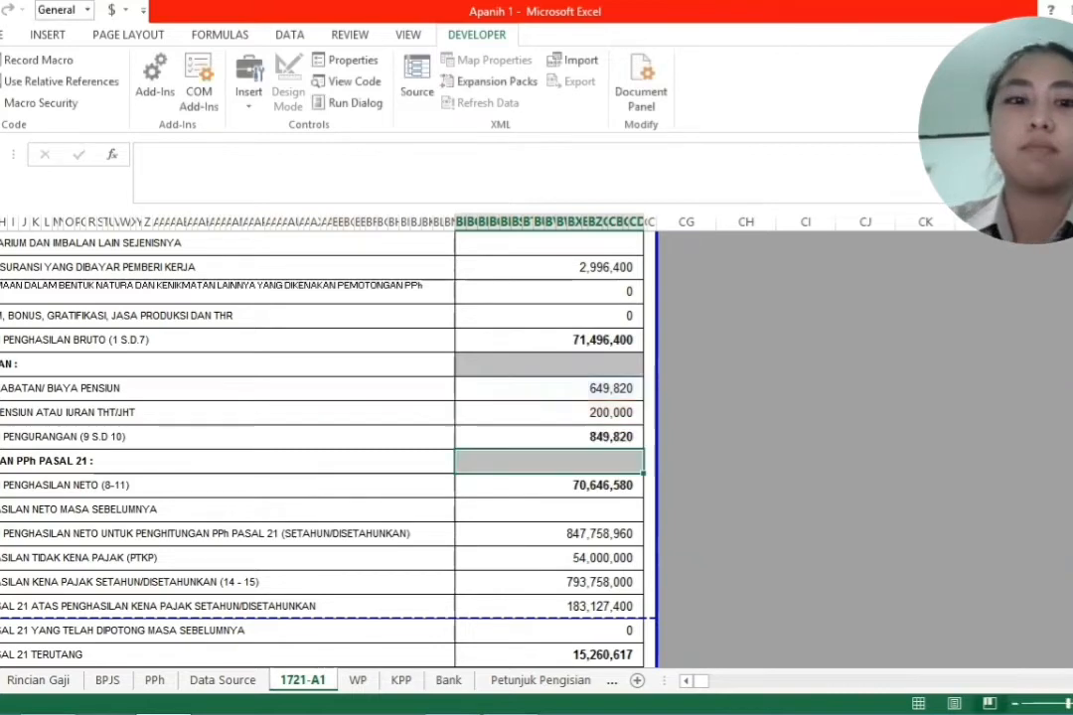
pyautogui.click(514, 490)
pyautogui.scroll(-2, 577, 450)
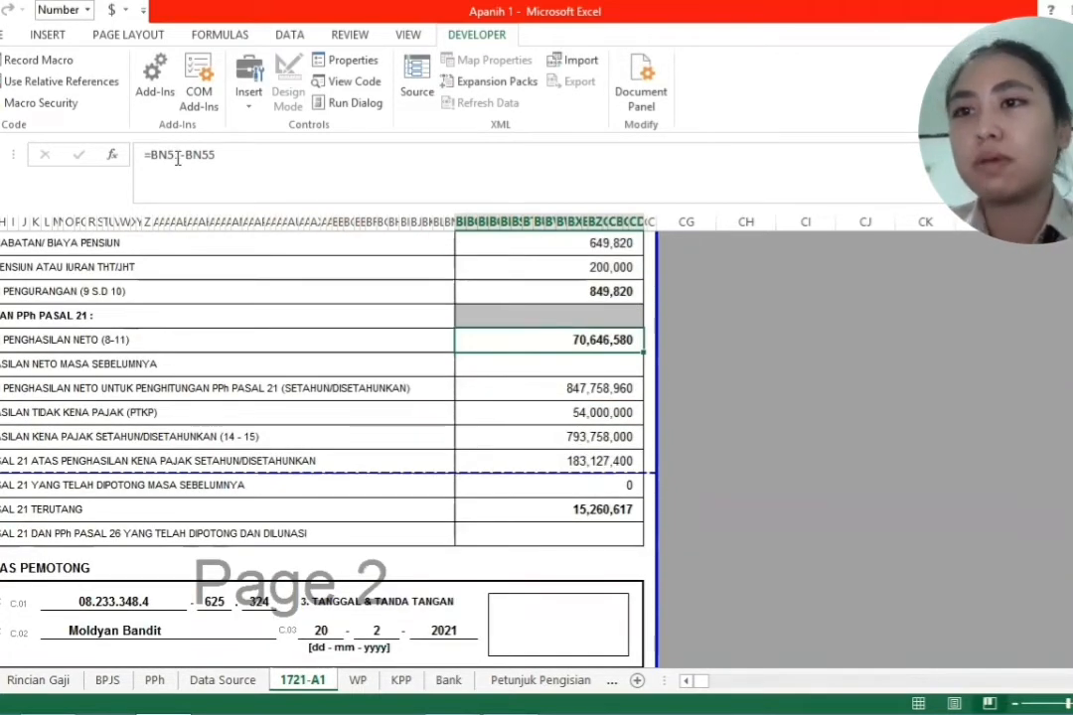
pyautogui.scroll(3, 340, 332)
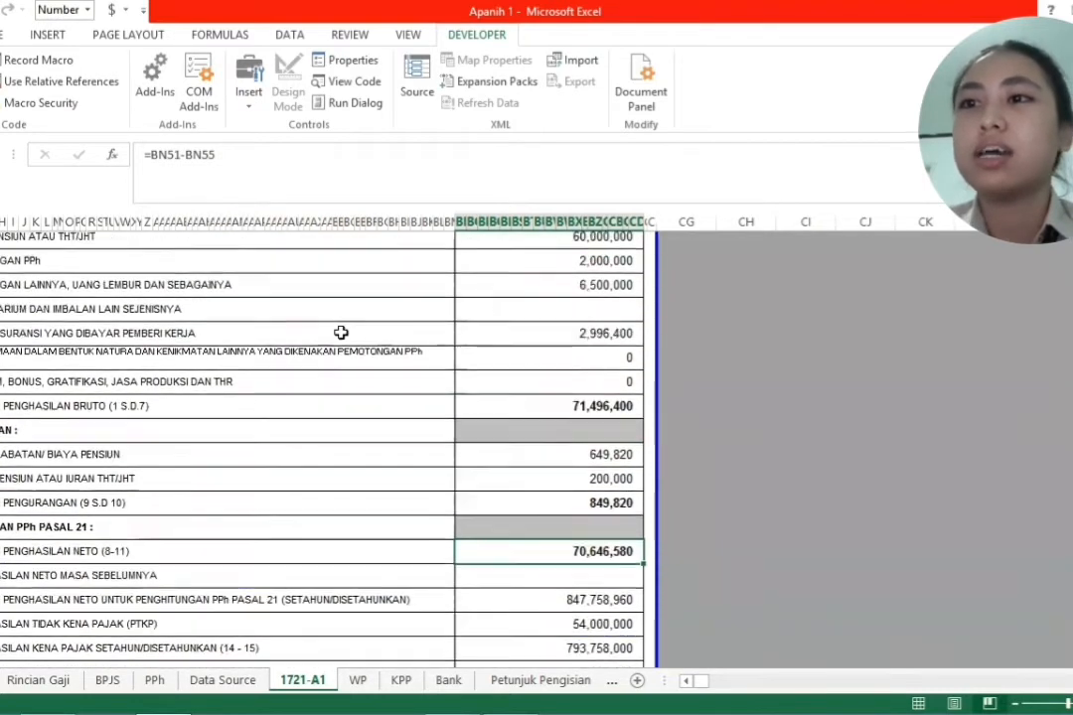
pyautogui.click(168, 154)
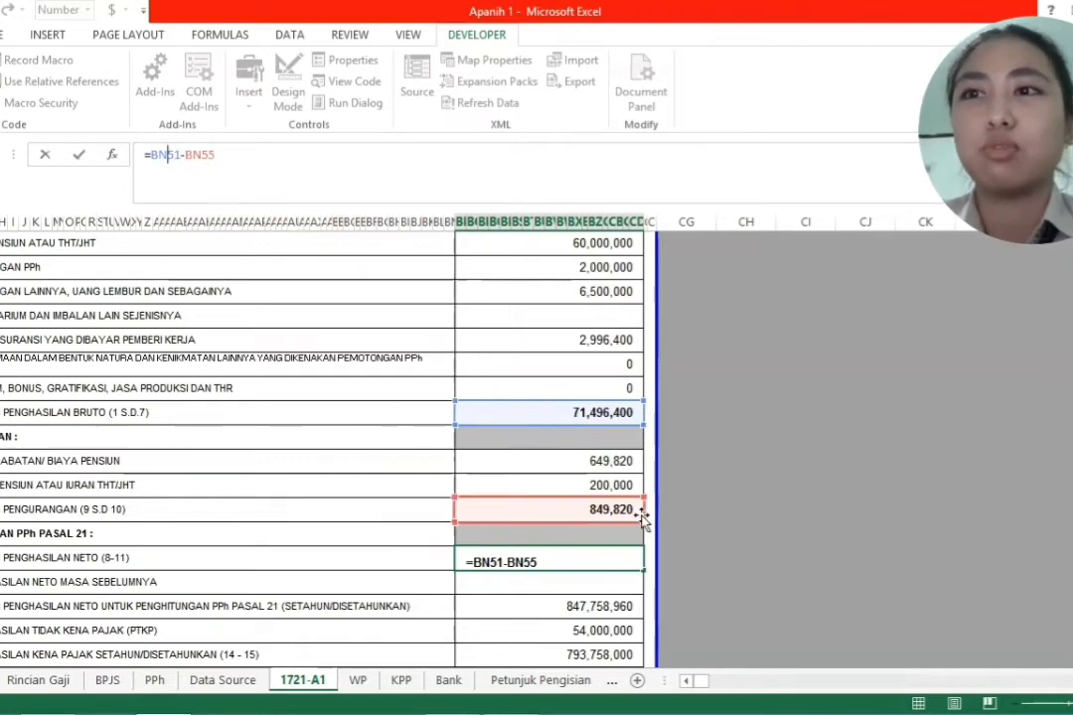
pyautogui.press('Return')
pyautogui.press('Return')
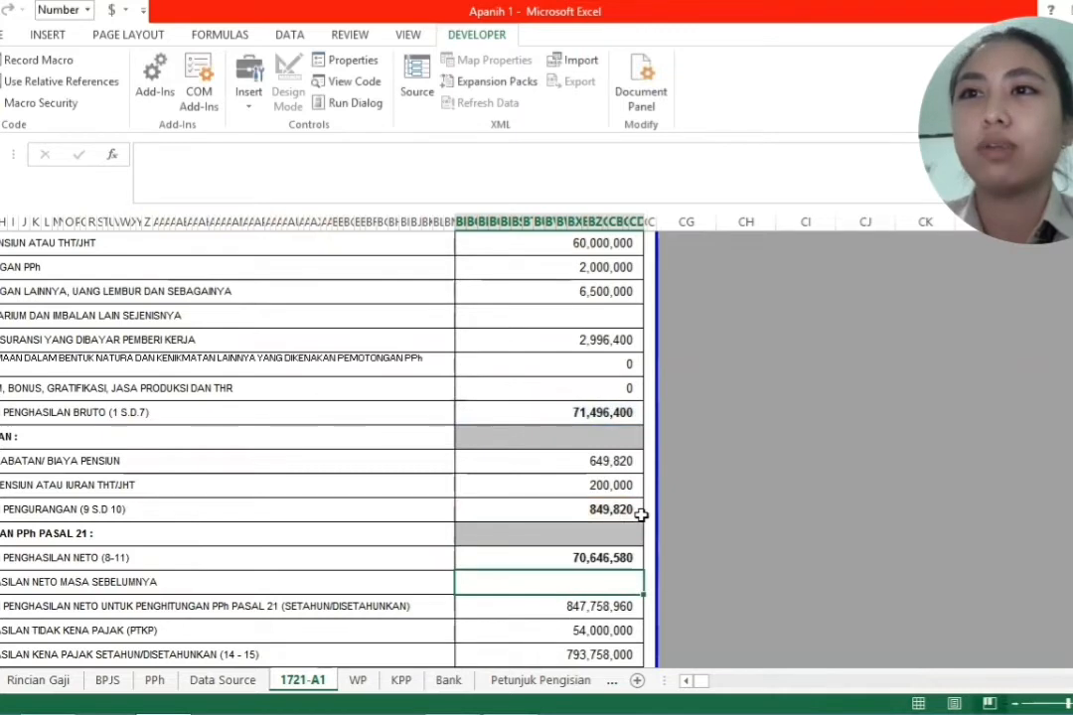
# Step: Examine the annualised net income row's =BN57*12 formula and its referenced net income cell, and close it unaltered
pyautogui.scroll(-3, 641, 513)
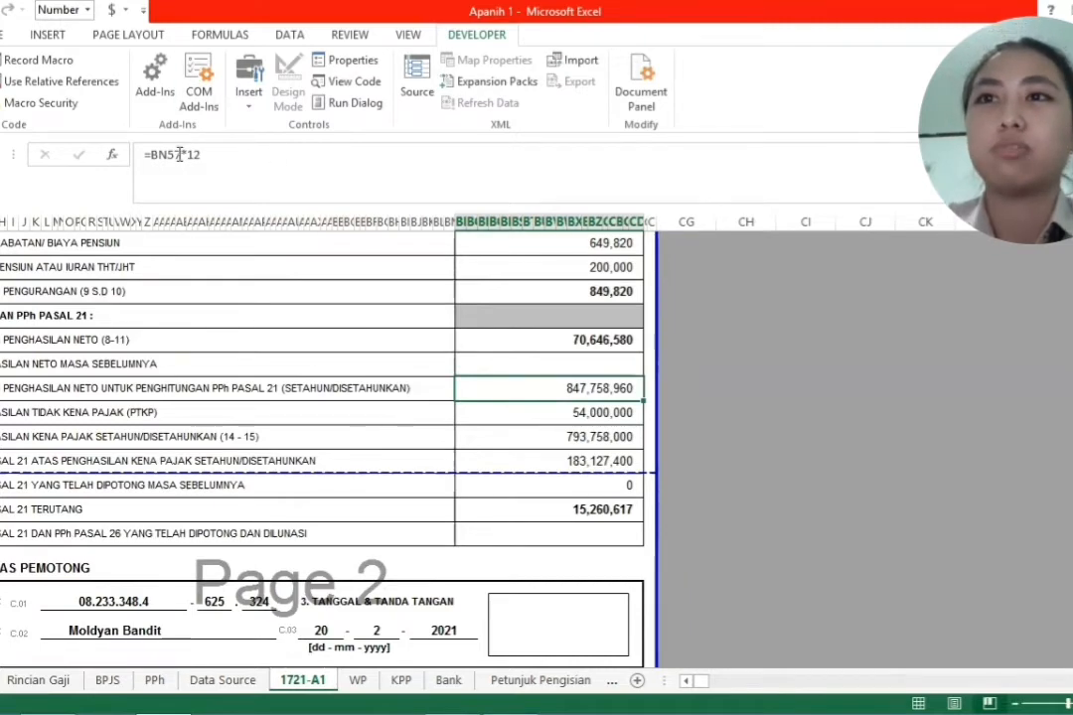
pyautogui.click(179, 154)
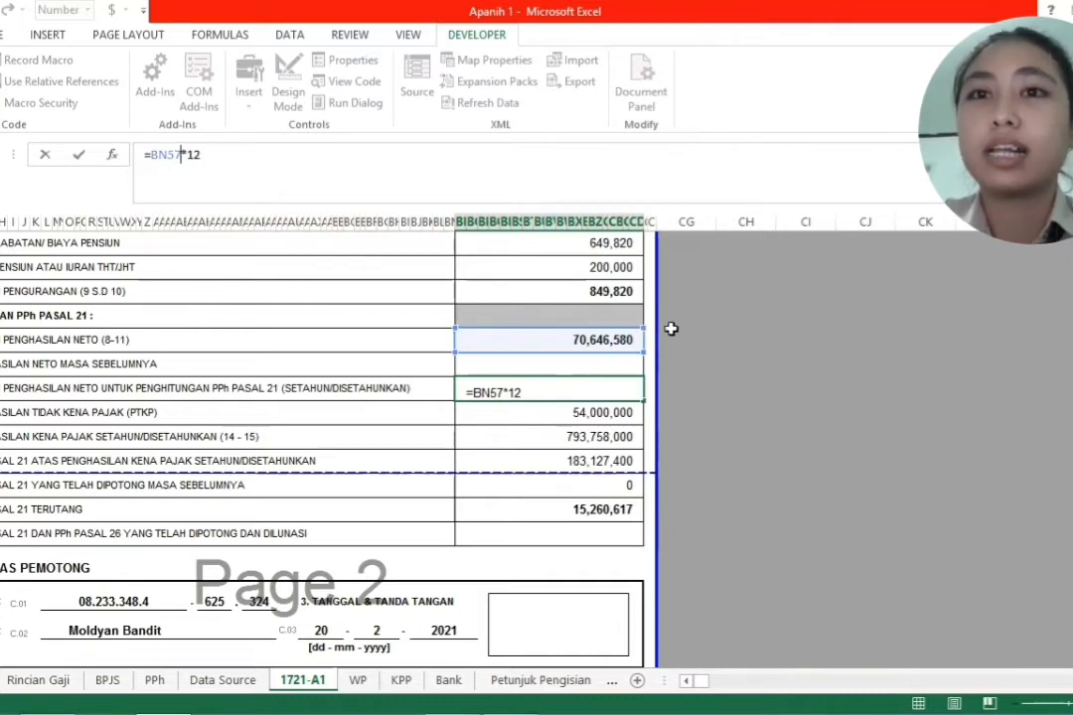
pyautogui.press('Return')
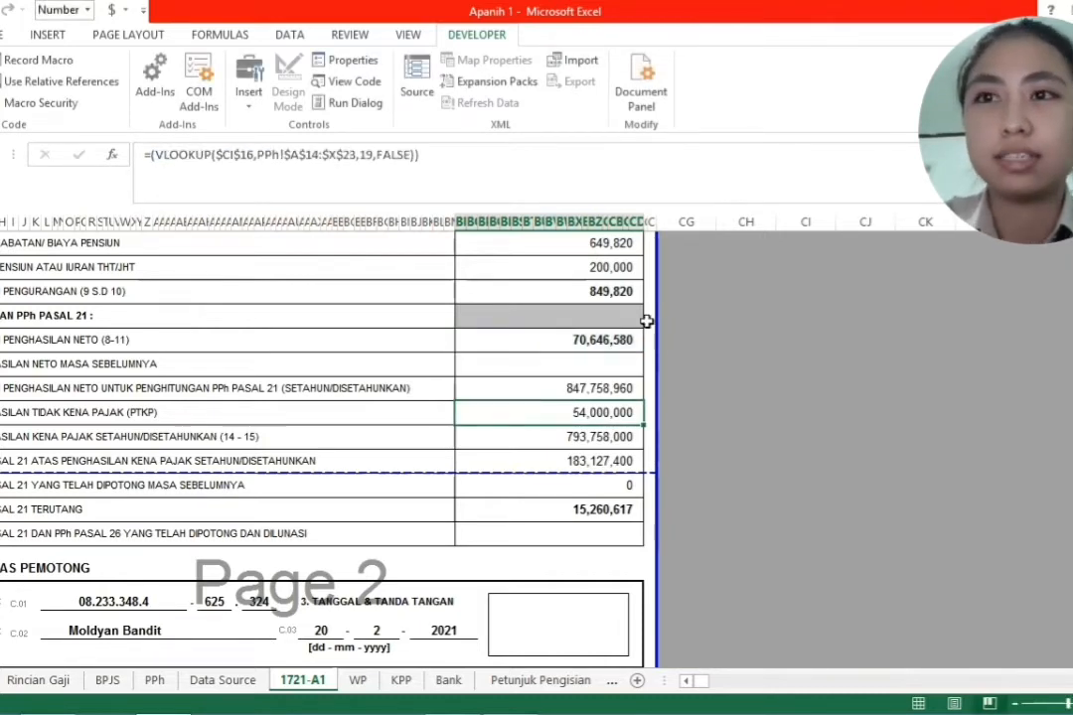
# Step: Examine the non-taxable income (PTKP) row's VLOOKUP into the PPh sheet, highlighting column index 19, and leave it unaltered
pyautogui.click(187, 158)
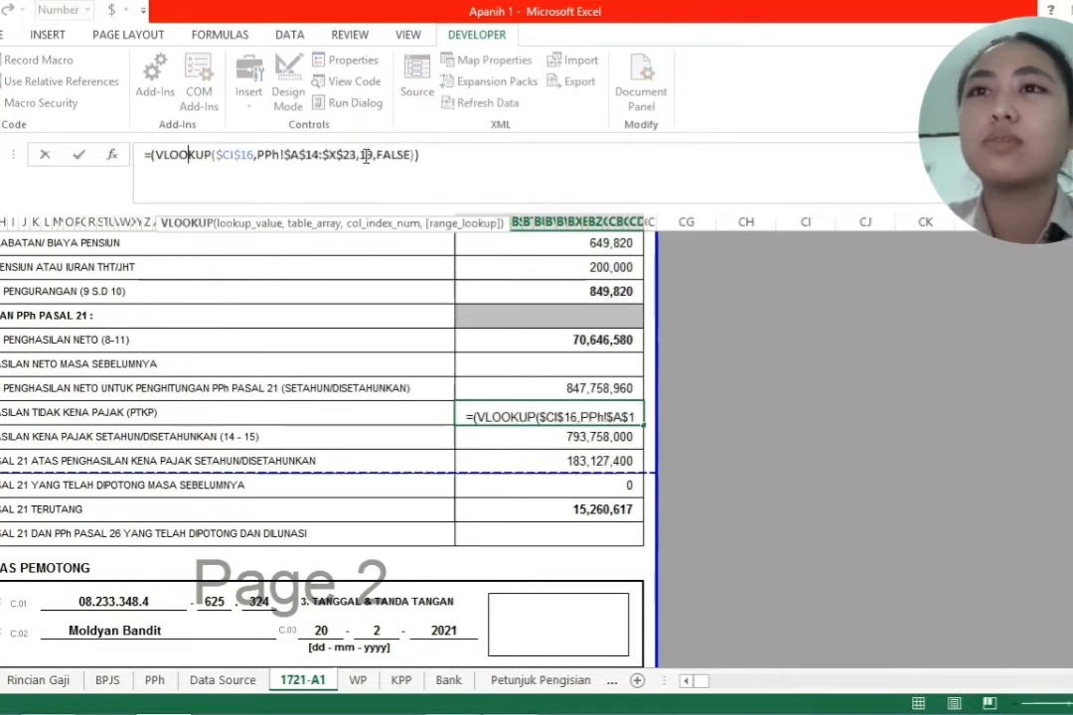
pyautogui.doubleClick(366, 155)
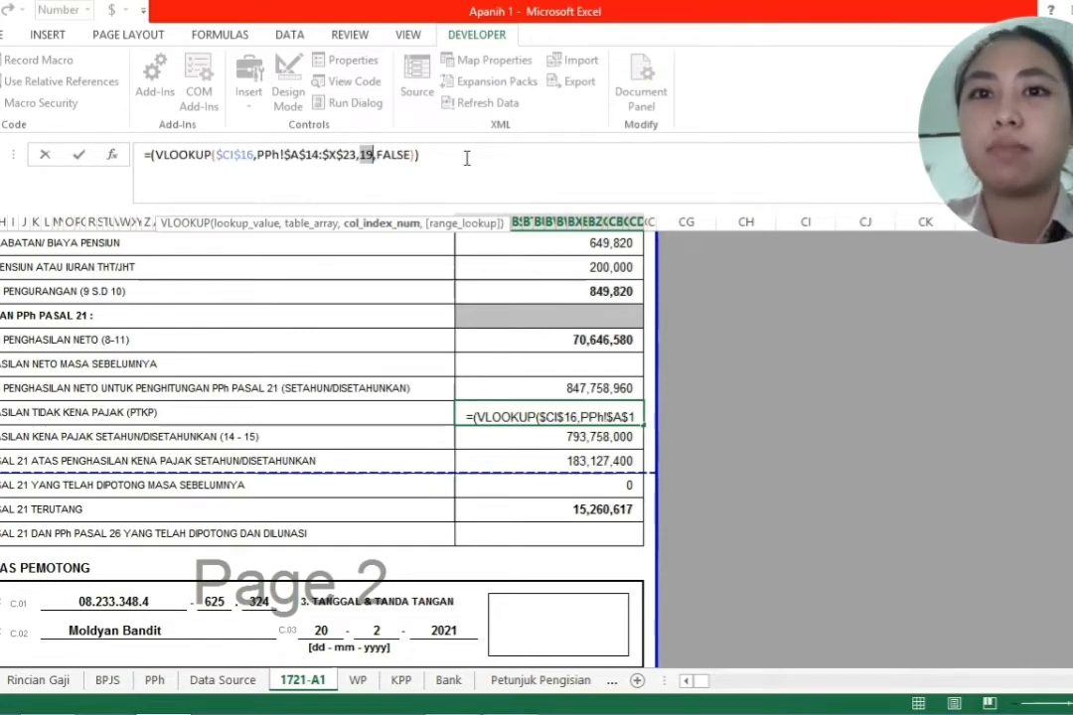
pyautogui.write('21')
pyautogui.press('Return')
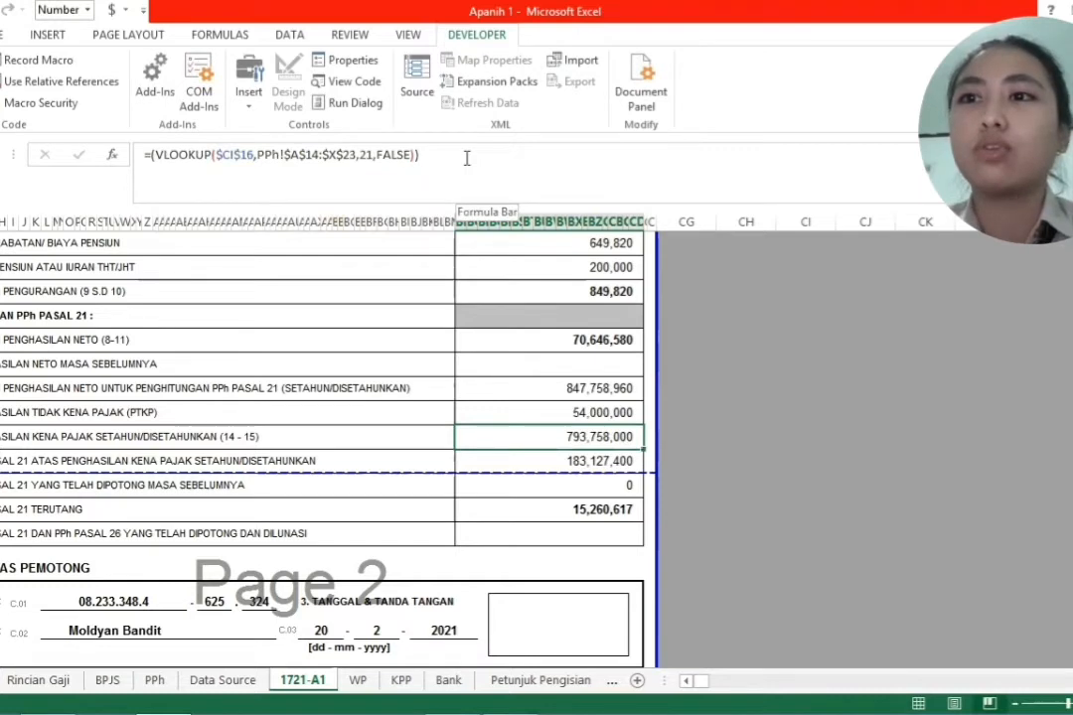
# Step: Examine the VLOOKUPs of the annual taxable income and annual PPh Pasal 21 rows, highlighting column indexes 21 and 22, leaving both unaltered
pyautogui.doubleClick(365, 155)
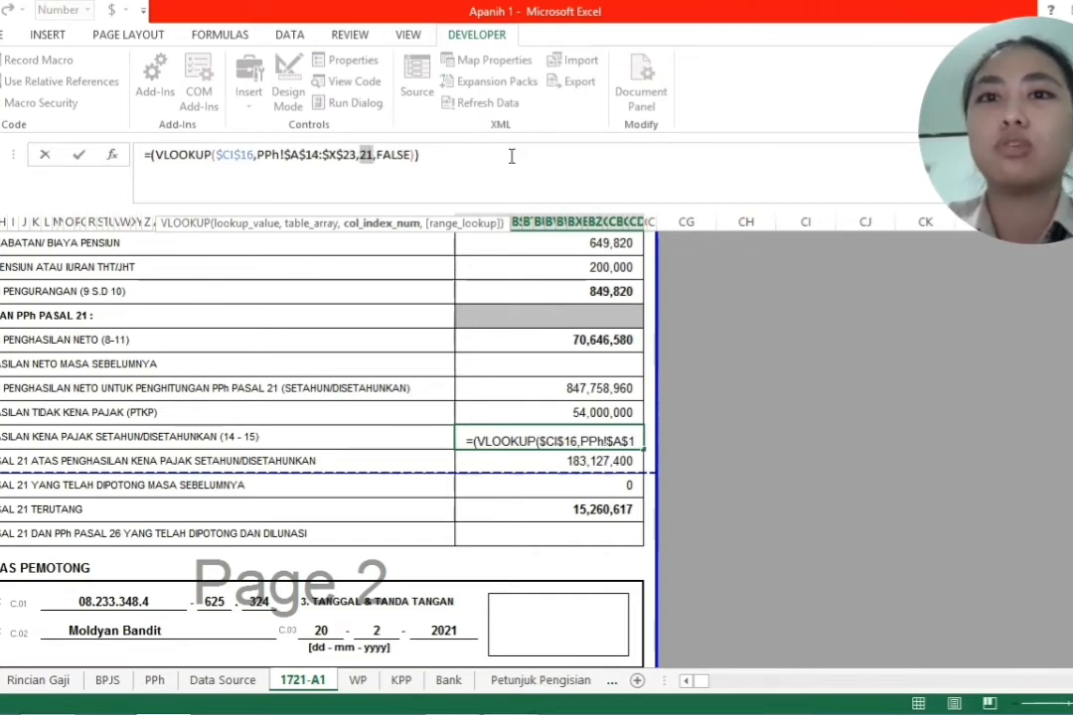
pyautogui.write('22')
pyautogui.press('Return')
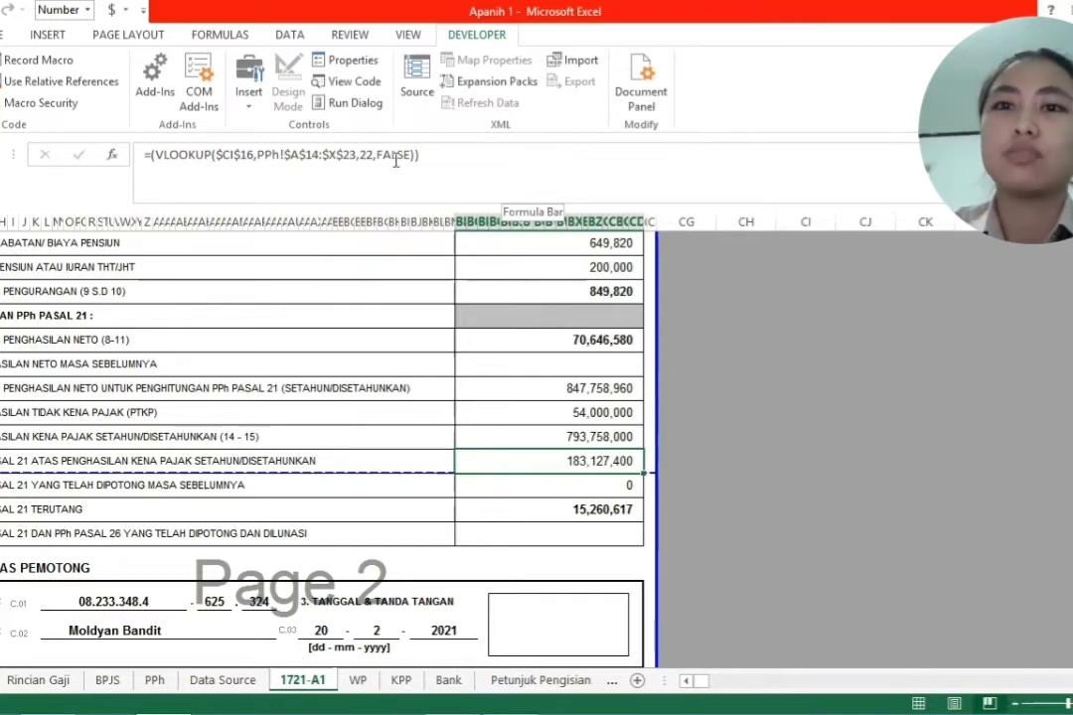
pyautogui.click(366, 159)
pyautogui.doubleClick(366, 155)
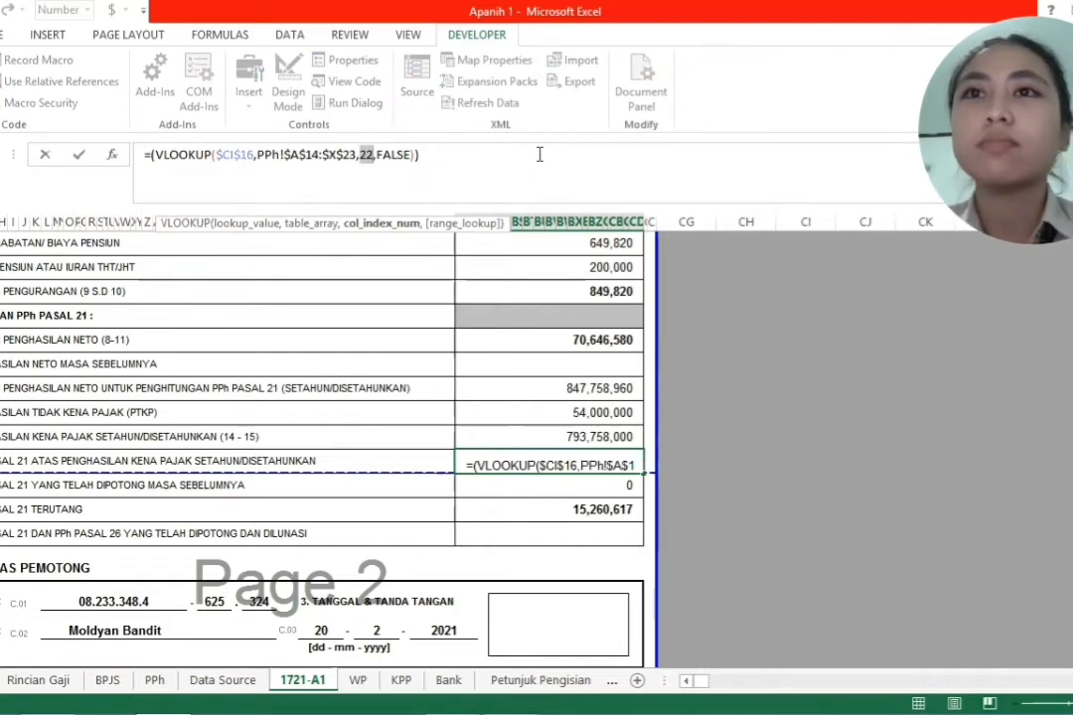
pyautogui.write('23')
pyautogui.press('Return')
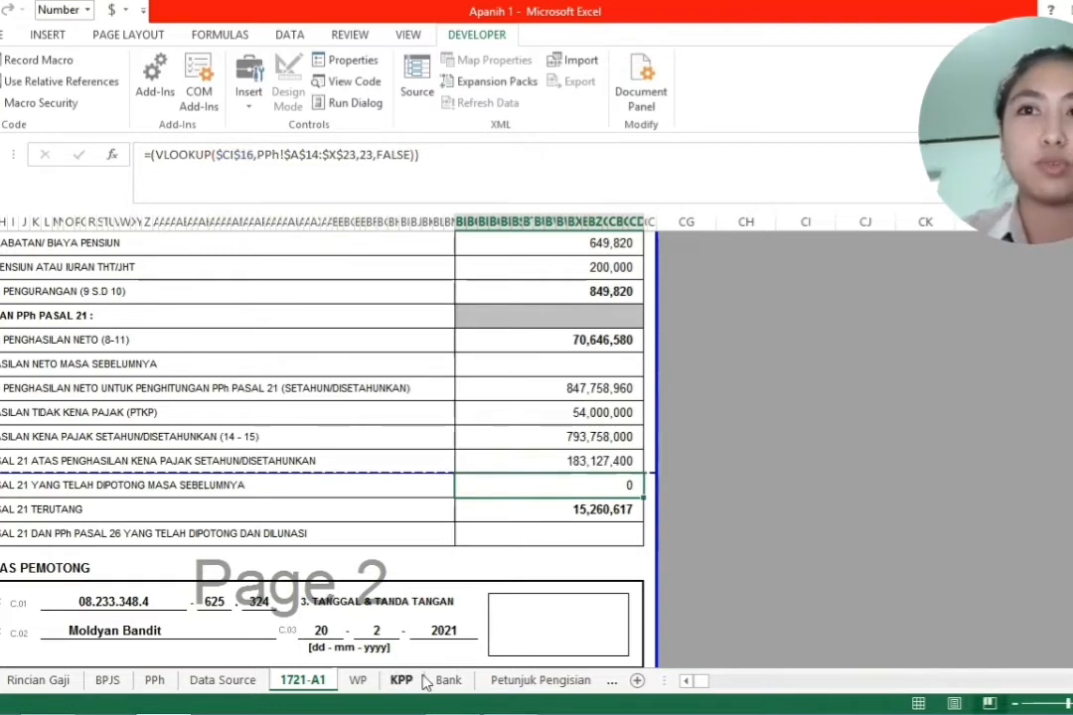
# Step: Switch to the WP sheet, highlight the selector number cell with its spin button, and check the form controls available for insertion
pyautogui.click(357, 681)
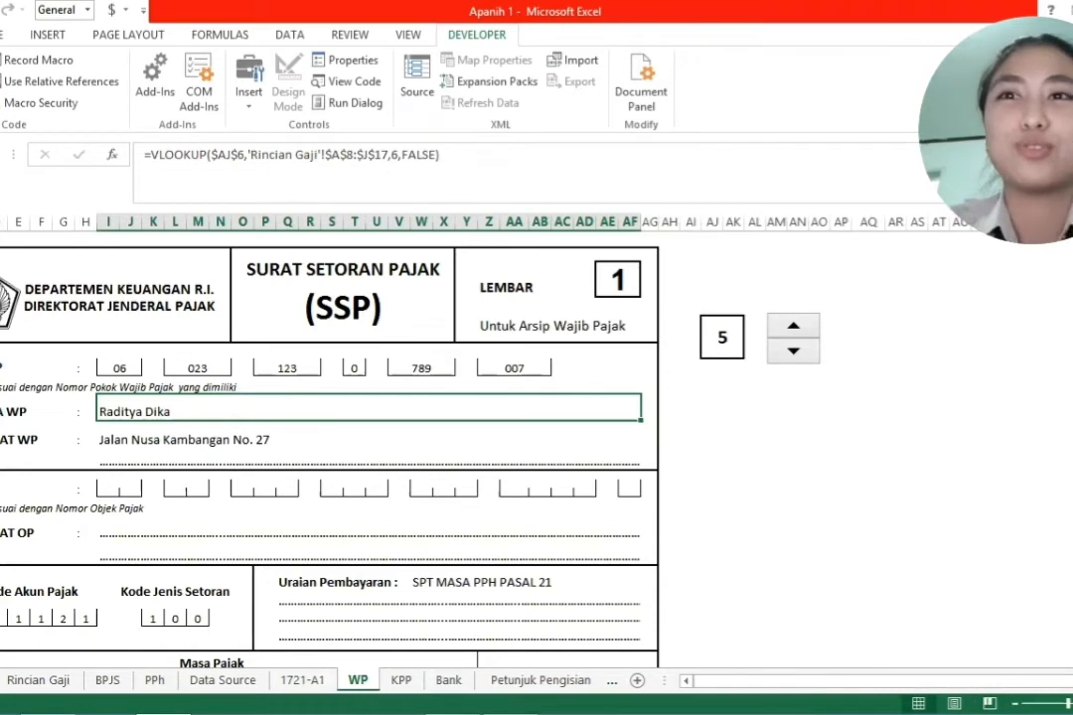
pyautogui.moveTo(670, 290); pyautogui.dragTo(852, 399)
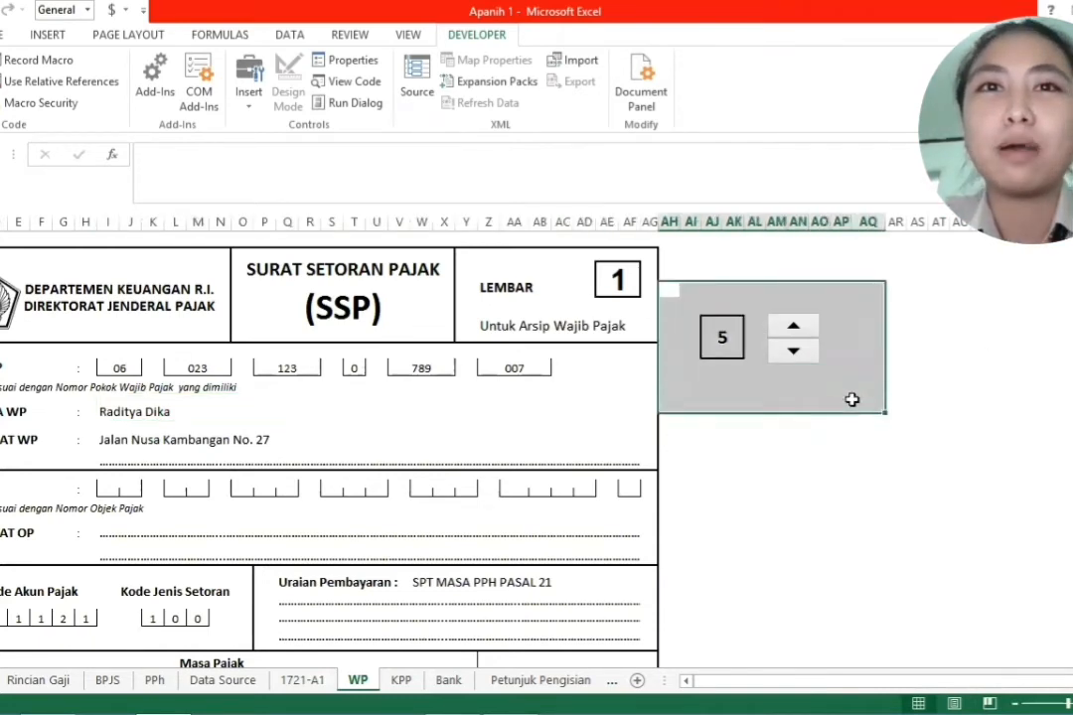
pyautogui.press('Return')
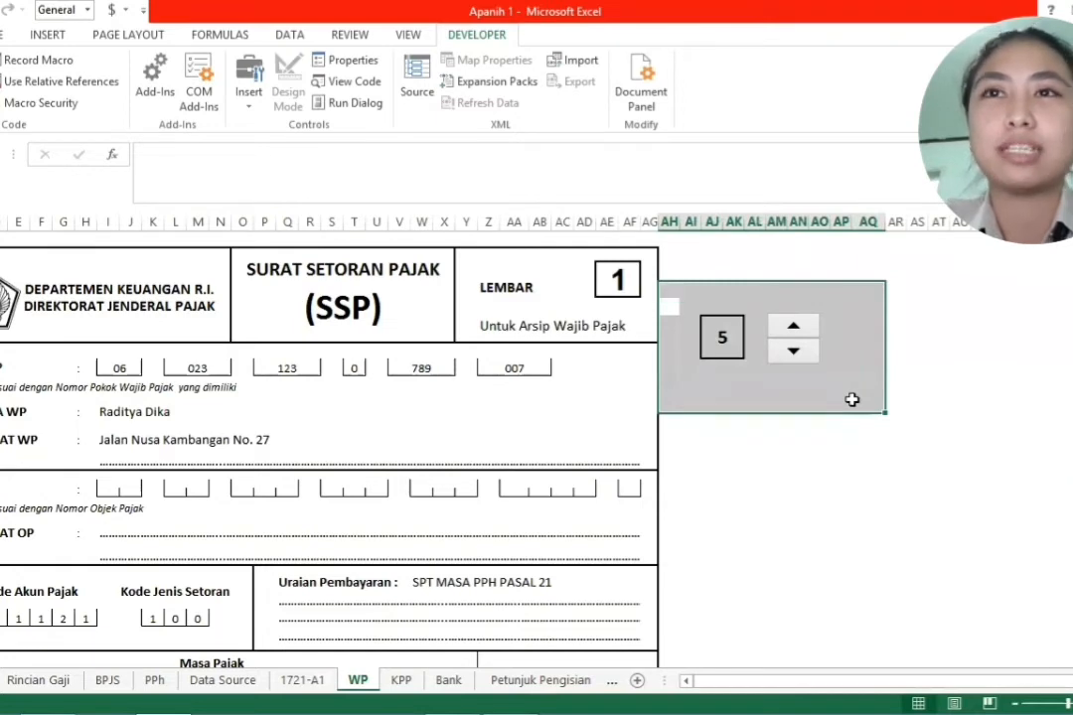
pyautogui.click(252, 108)
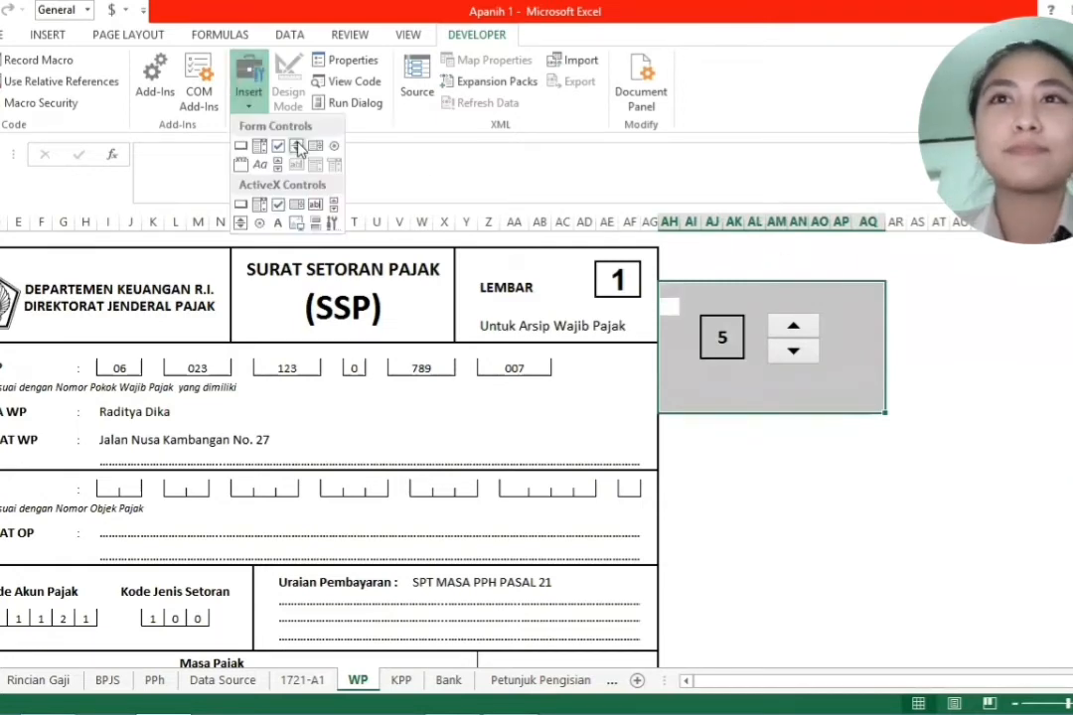
pyautogui.click(796, 459)
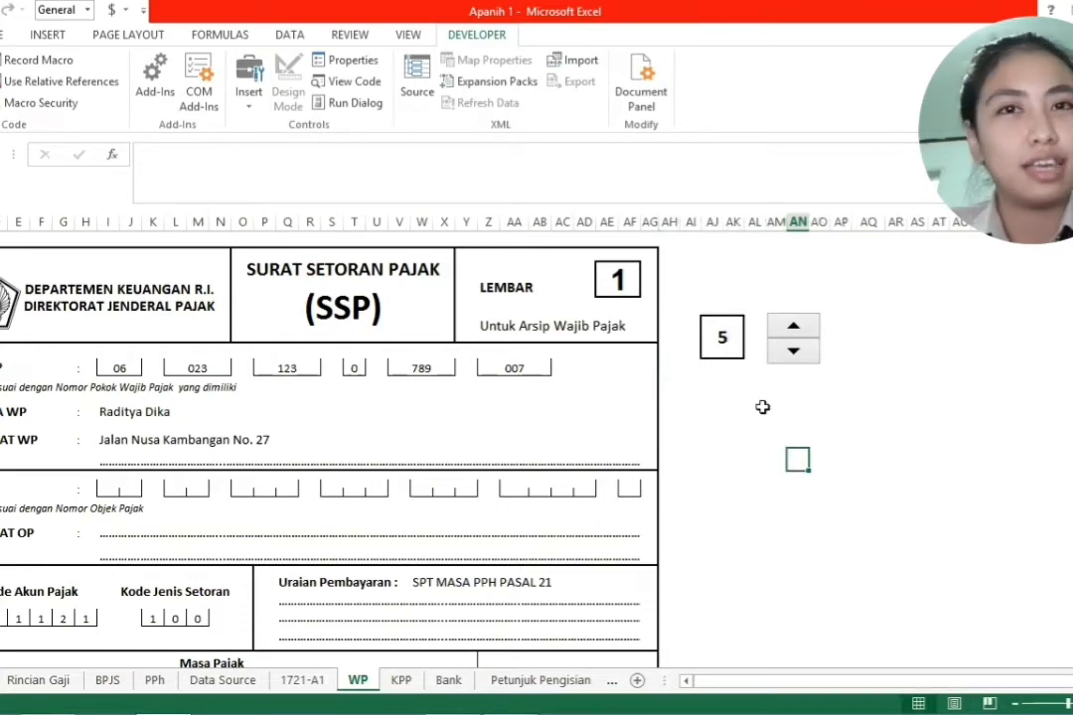
# Step: Examine the LEFT and VLOOKUP formula in the first taxpayer number segment, highlighting LEFT, VLOOKUP and the character count 2
pyautogui.scroll(-1, 758, 422)
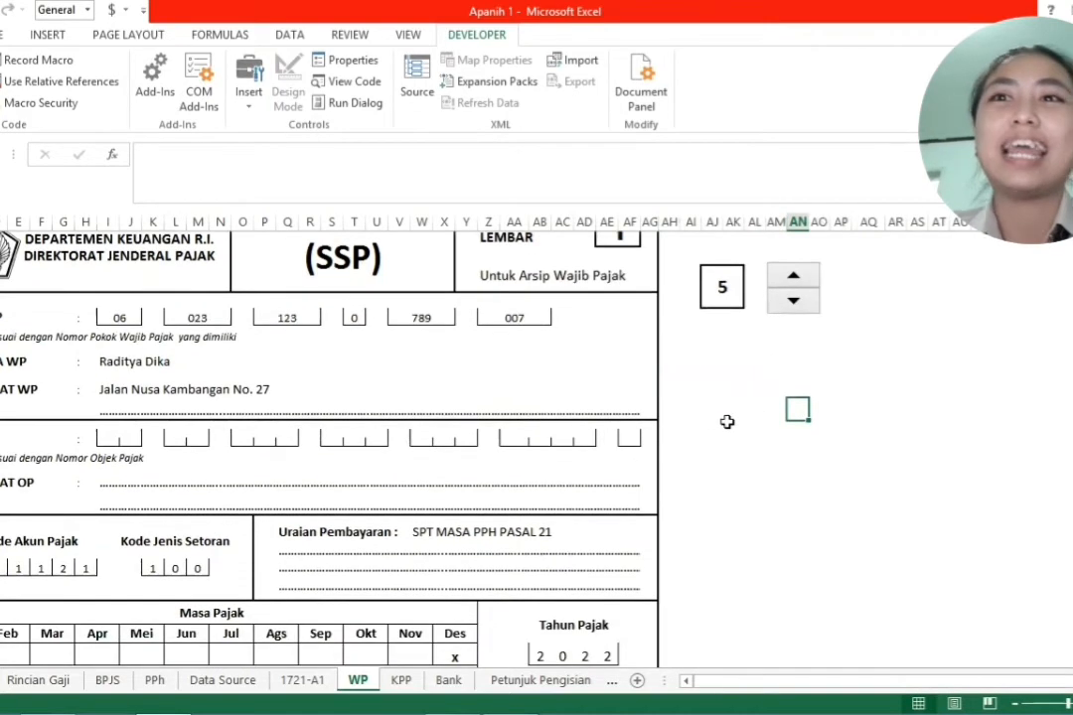
pyautogui.click(127, 313)
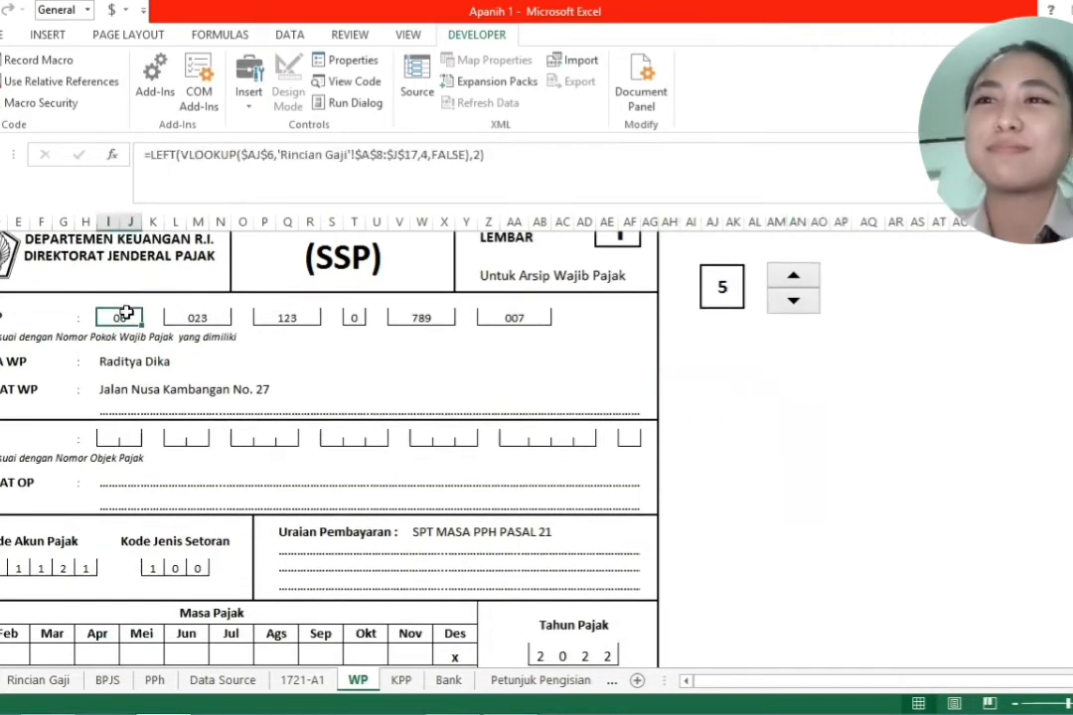
pyautogui.click(168, 154)
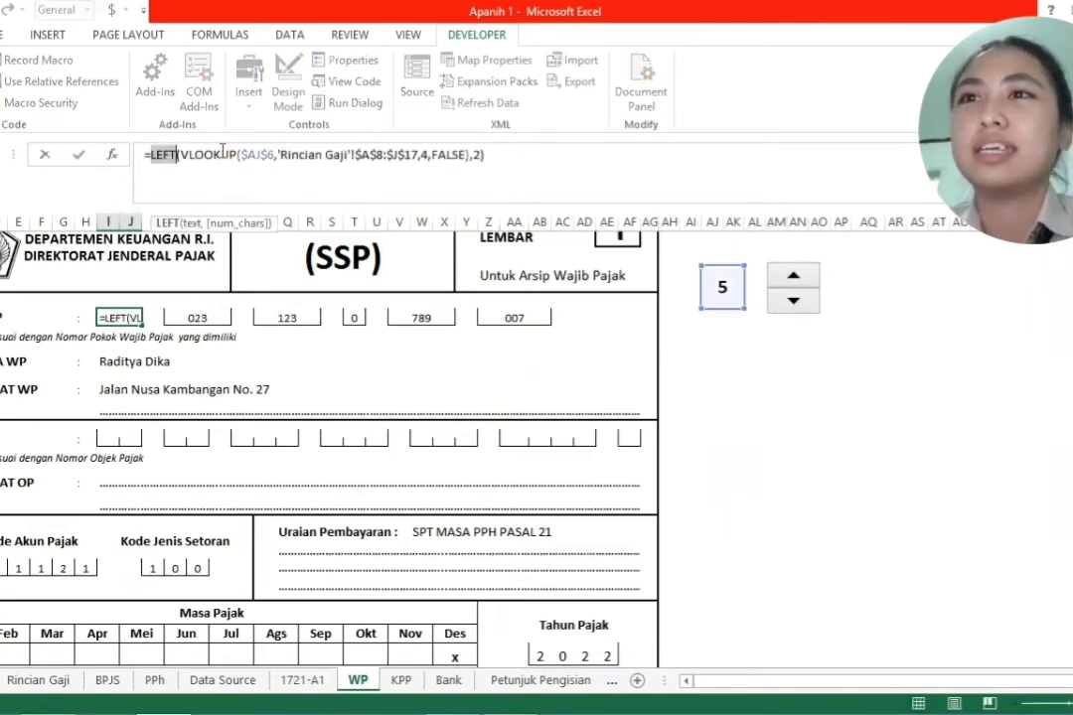
pyautogui.doubleClick(219, 156)
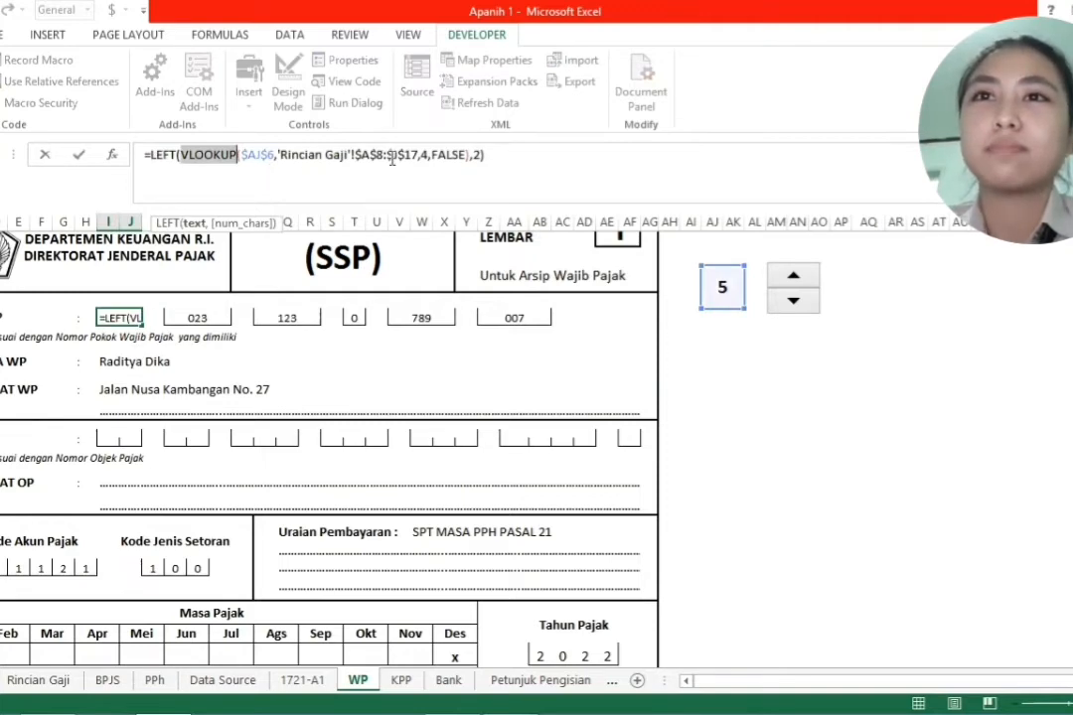
pyautogui.click(466, 155)
pyautogui.write(')')
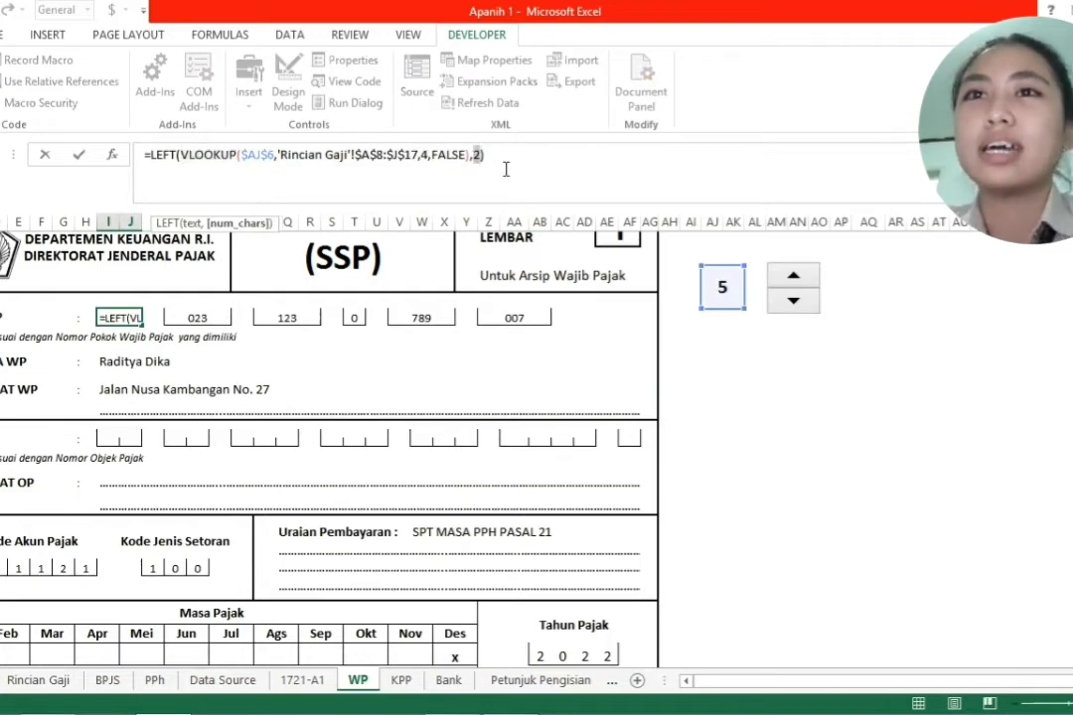
# Step: Examine the MID formulas in the second and third taxpayer number segments, with start positions 4 and 8 and length 3, leaving both unaltered
pyautogui.click(195, 313)
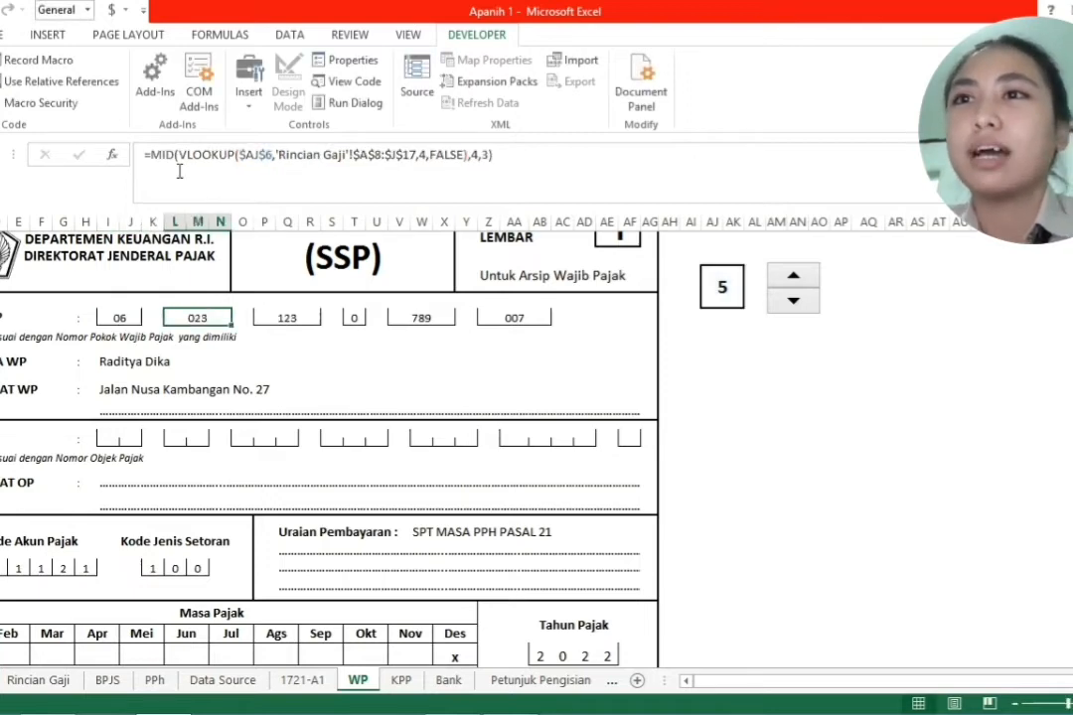
pyautogui.press('F2')
pyautogui.click(472, 155)
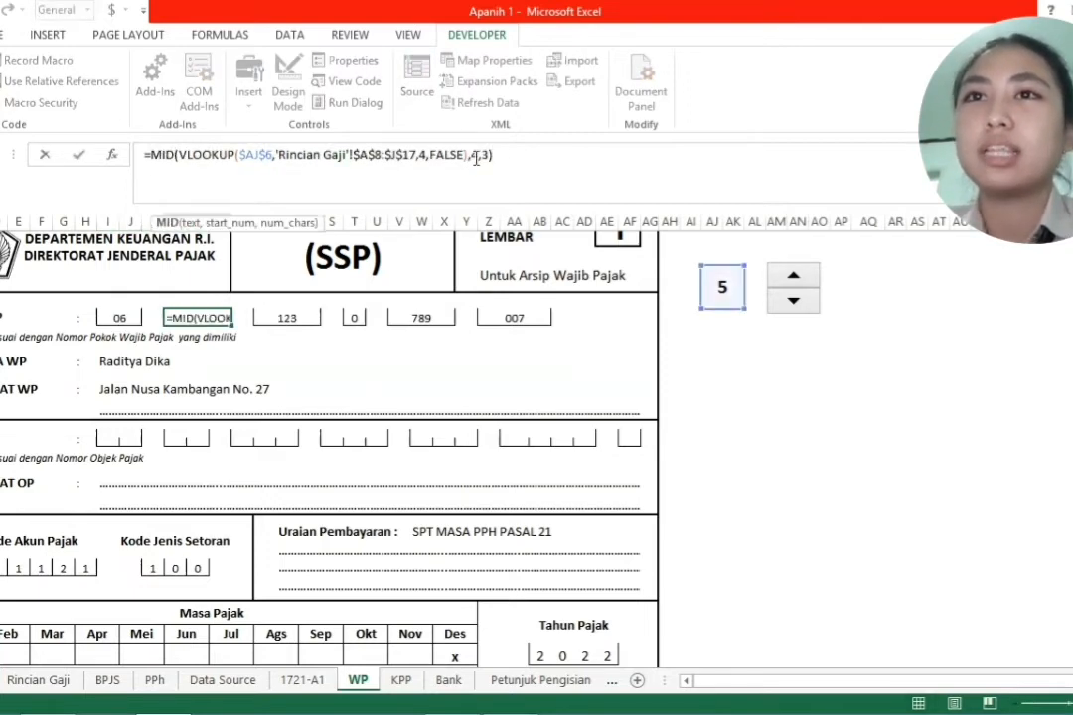
pyautogui.press('Return')
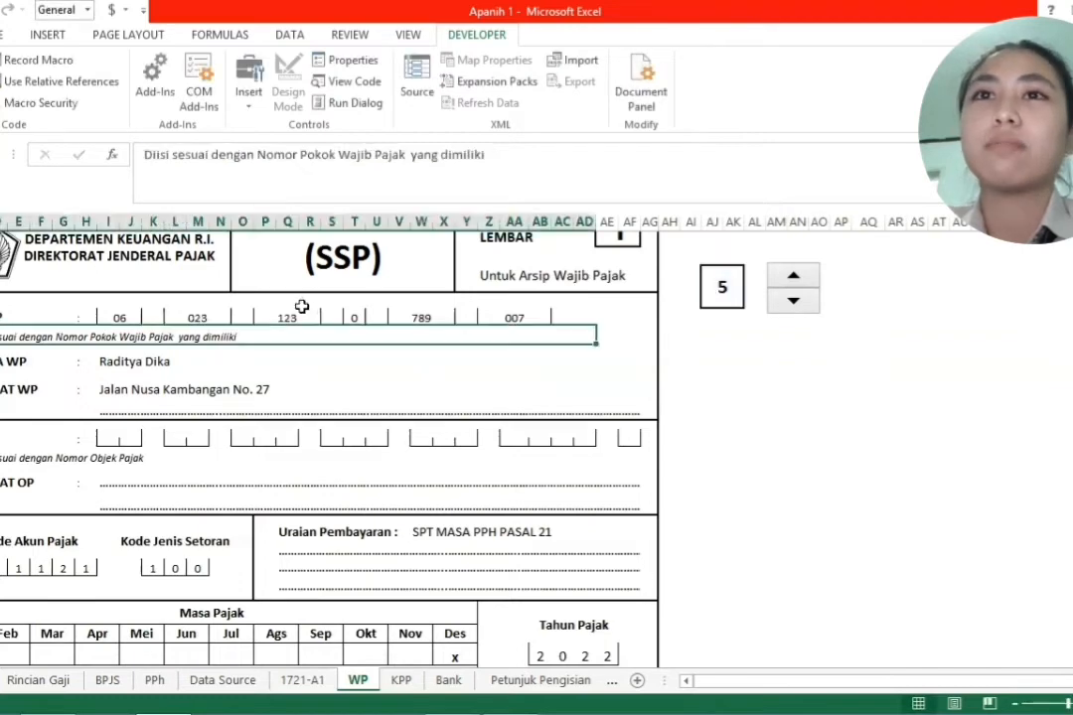
pyautogui.click(302, 316)
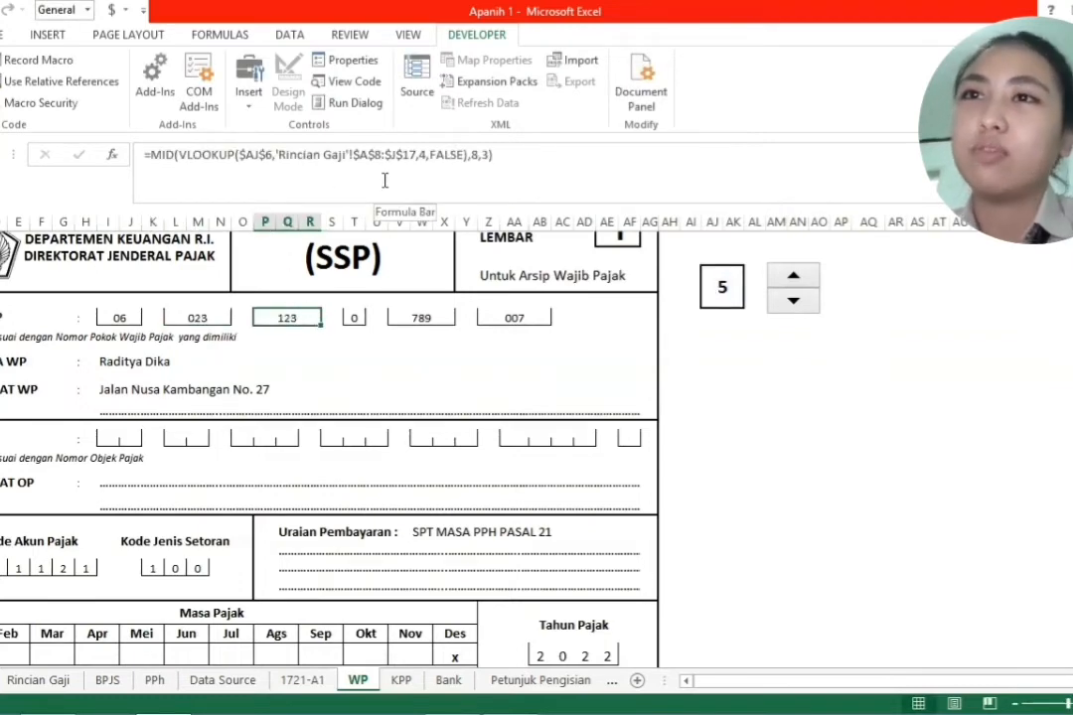
pyautogui.click(483, 156)
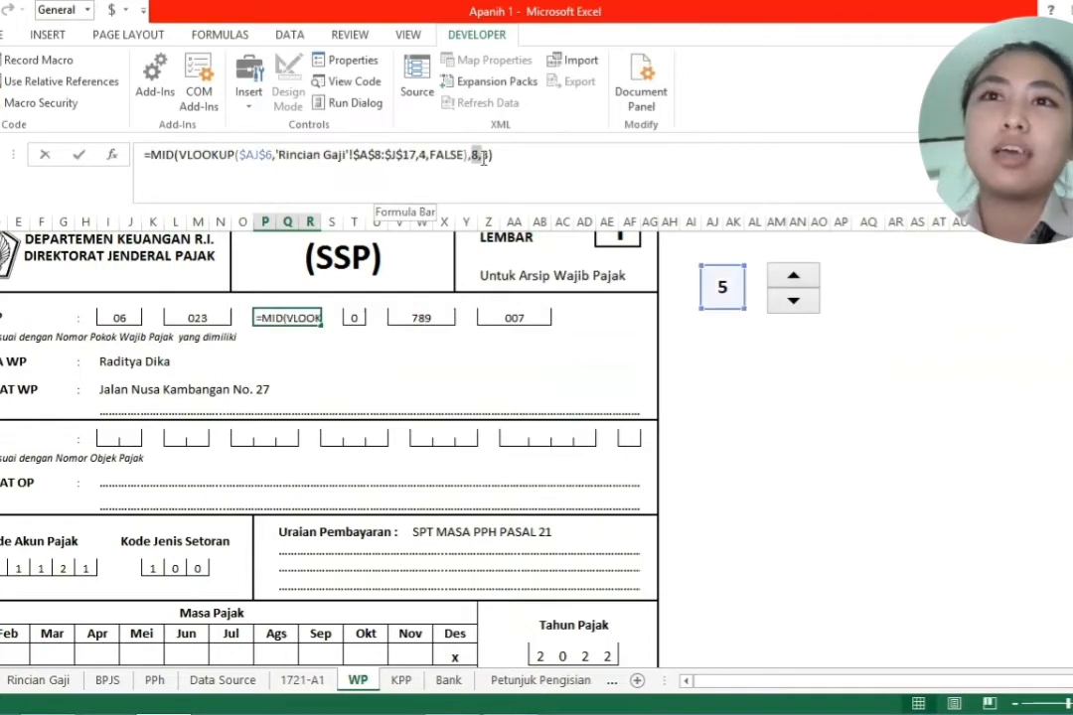
pyautogui.press('Return')
# Step: Examine the fourth taxpayer number segment's MID formula, highlighting start position 12 and length 1, and move on to the fifth segment
pyautogui.press('Up')
pyautogui.press('Right')
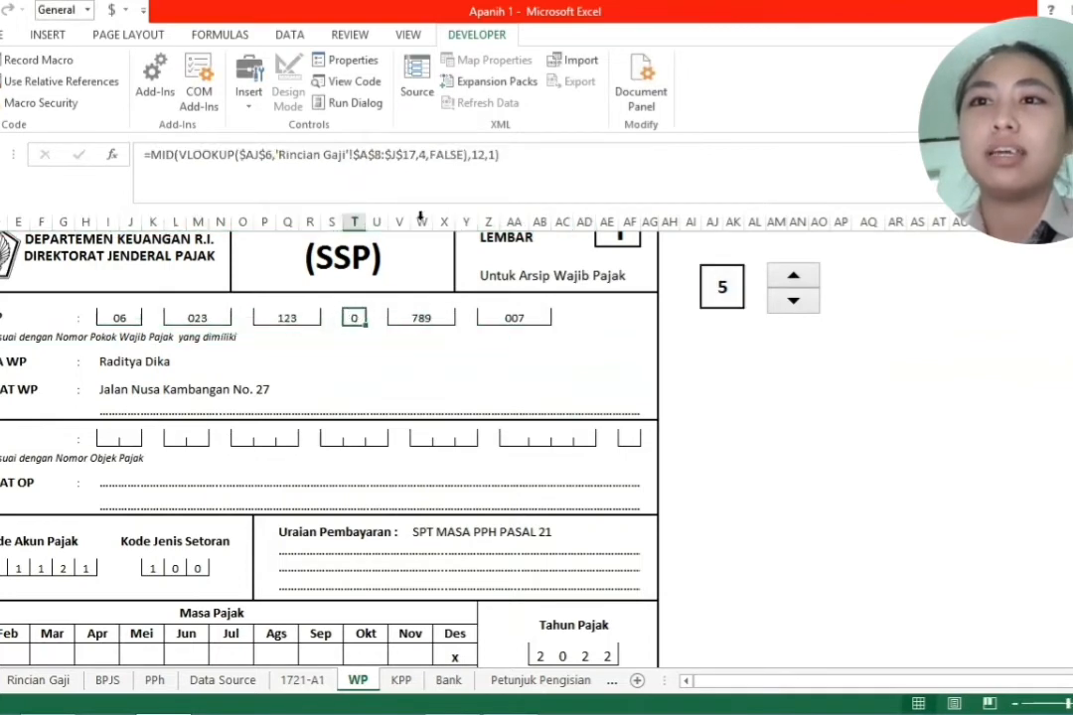
pyautogui.click(480, 154)
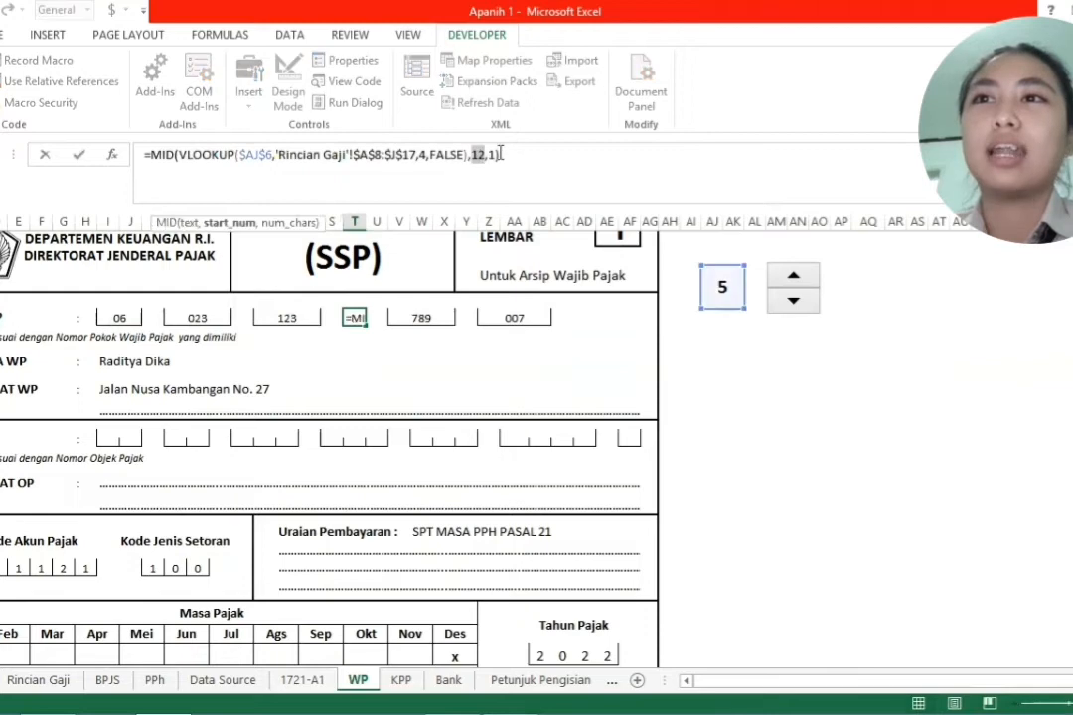
pyautogui.doubleClick(490, 156)
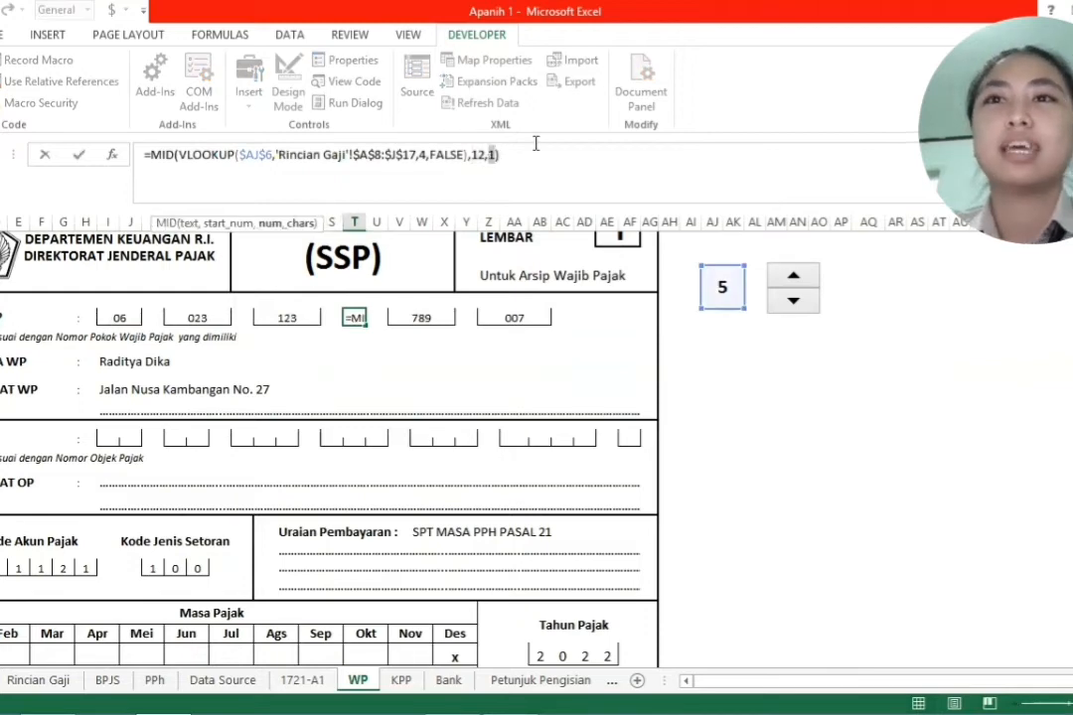
pyautogui.write('3')
pyautogui.press('Tab')
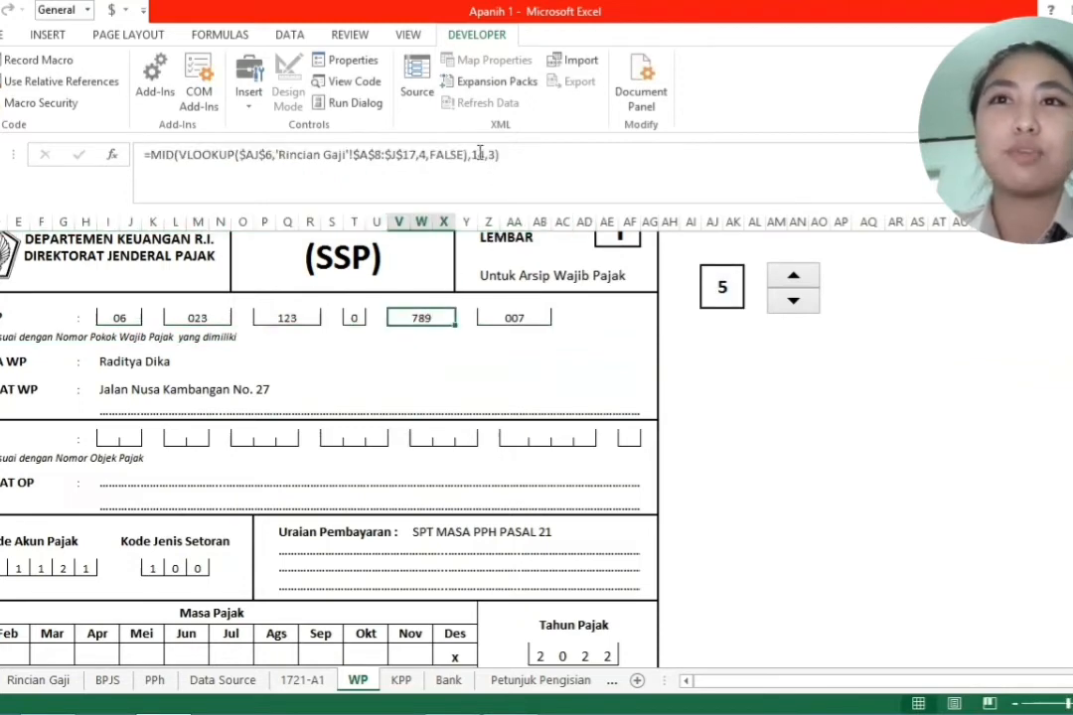
# Step: Examine the fifth taxpayer number segment's MID formula with start 14 and length 3, and the last segment's RIGHT formula with length 3
pyautogui.doubleClick(477, 154)
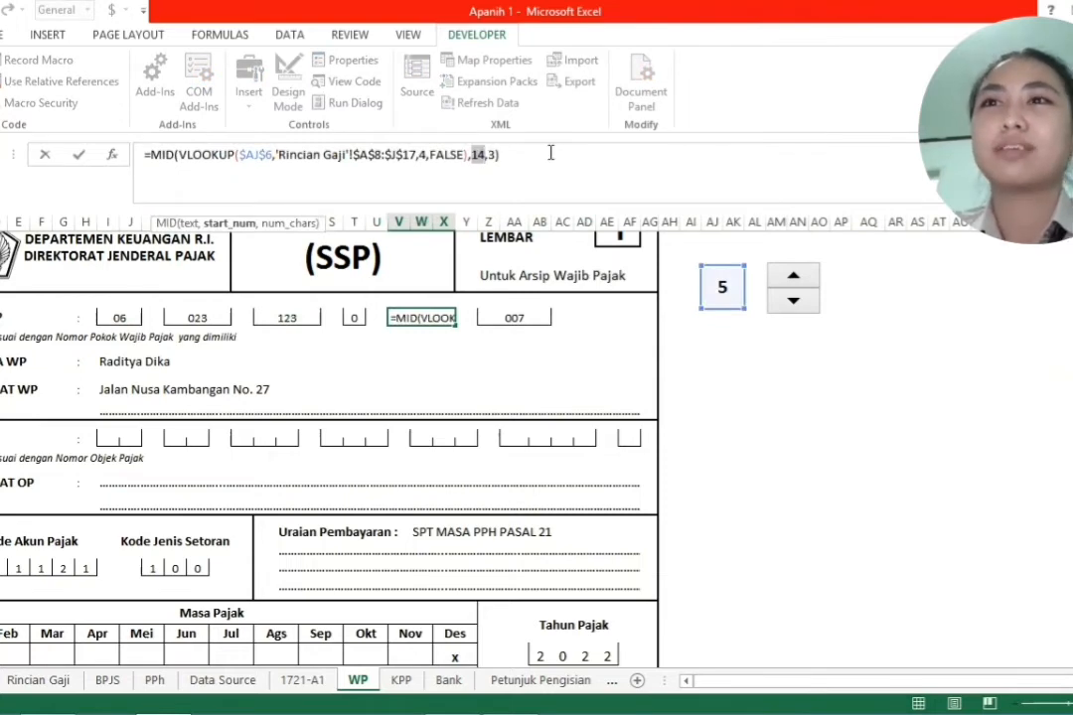
pyautogui.doubleClick(492, 155)
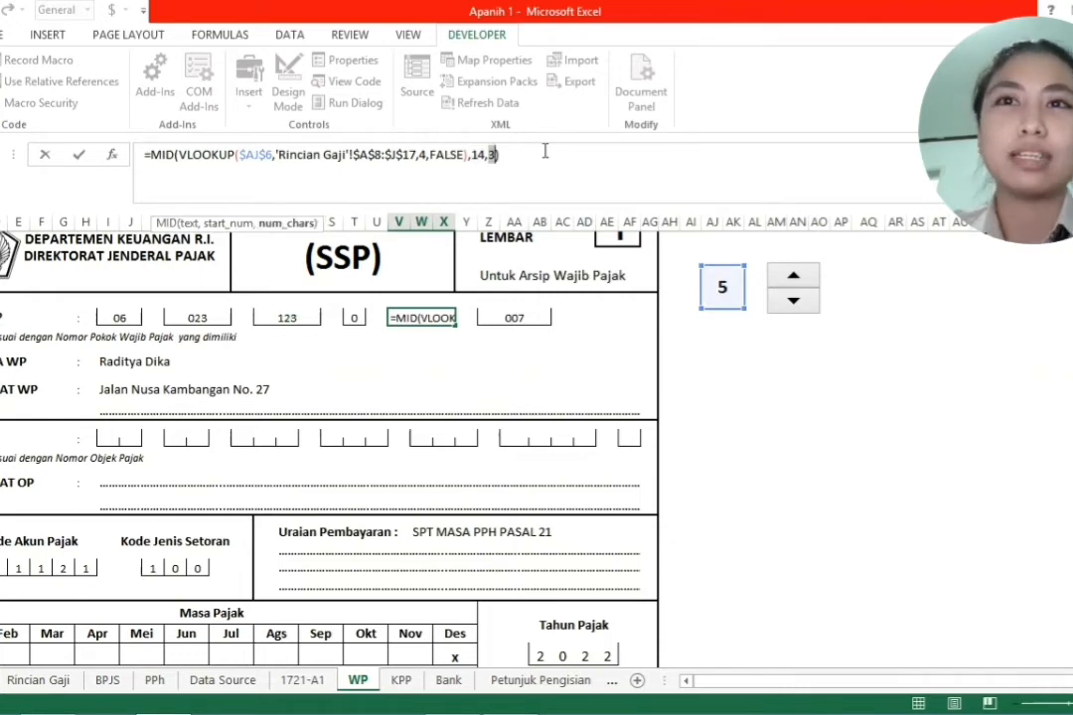
pyautogui.press('Return')
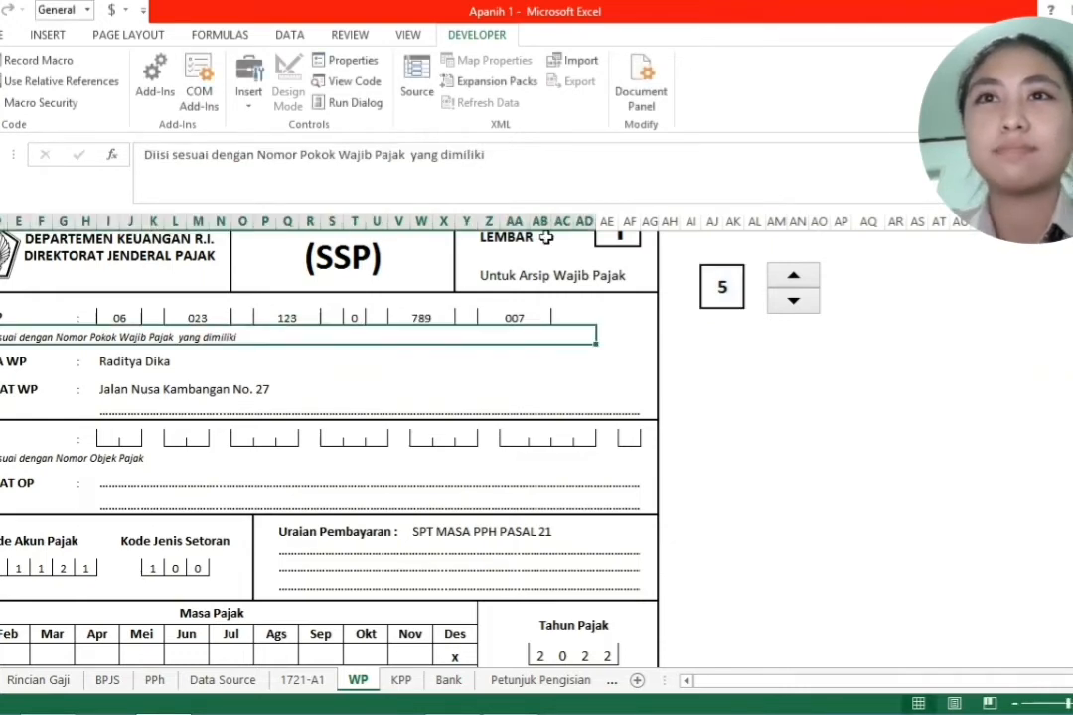
pyautogui.click(515, 313)
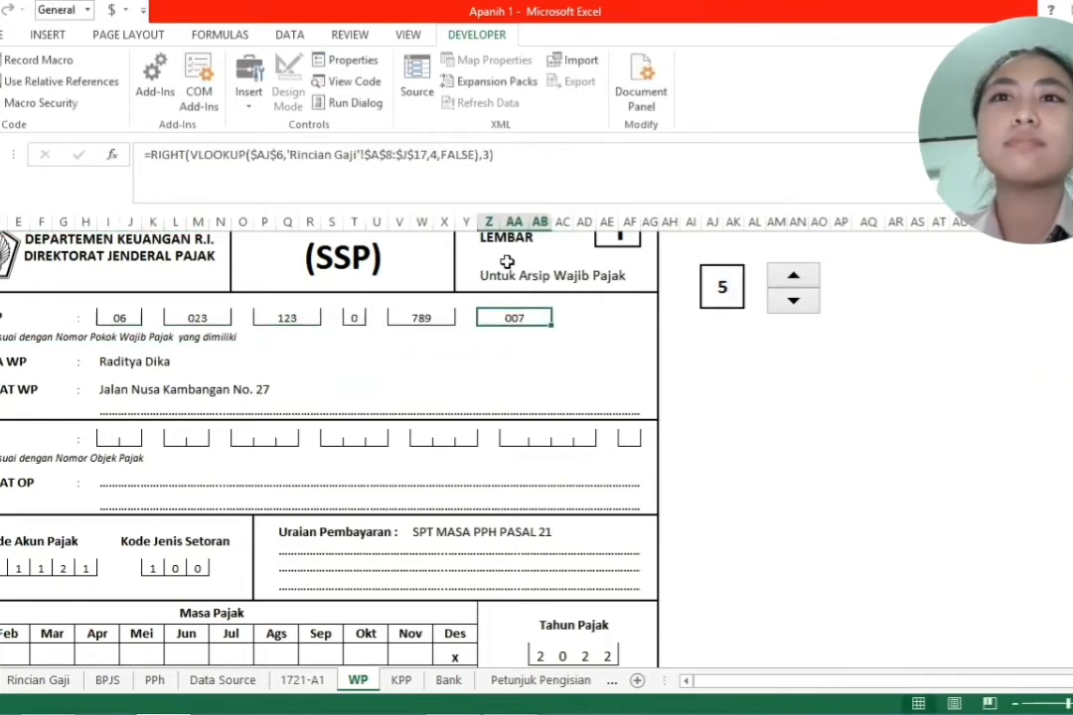
pyautogui.click(500, 157)
pyautogui.doubleClick(622, 150)
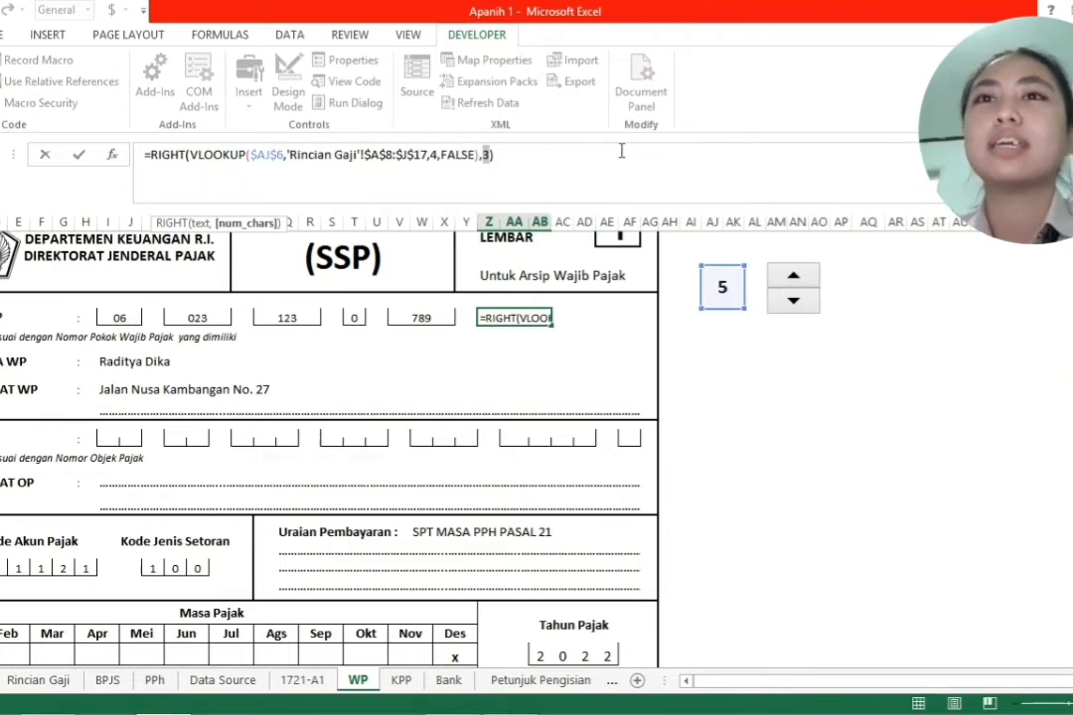
pyautogui.press('Return')
# Step: Examine the taxpayer name field's VLOOKUP into Rincian Gaji, highlighting the sheet name and column index 6, and glance at the address field's formula
pyautogui.scroll(-1, 318, 304)
pyautogui.click(144, 311)
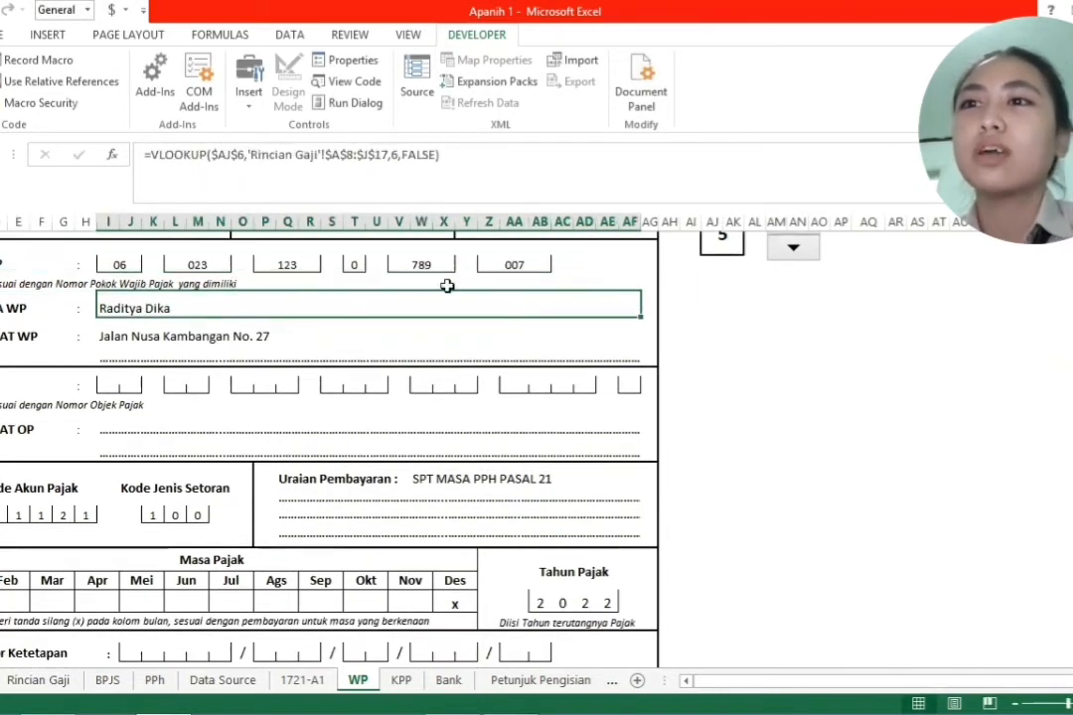
pyautogui.scroll(2, 447, 286)
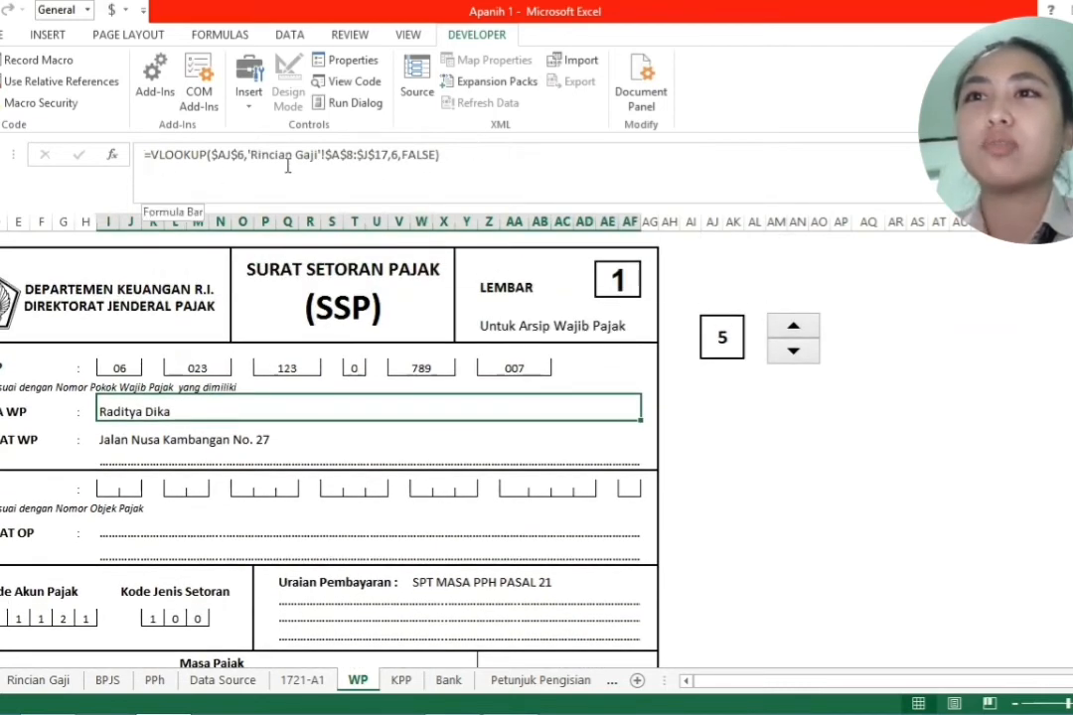
pyautogui.click(228, 154)
pyautogui.moveTo(268, 154); pyautogui.dragTo(323, 154)
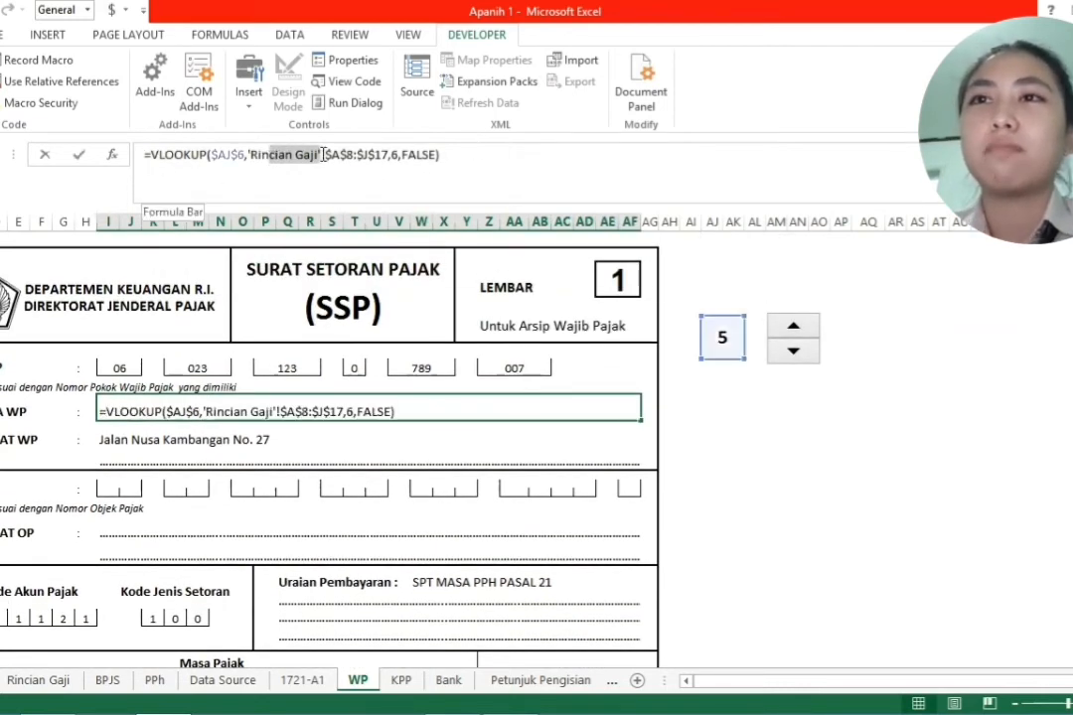
pyautogui.doubleClick(395, 155)
pyautogui.press('Return')
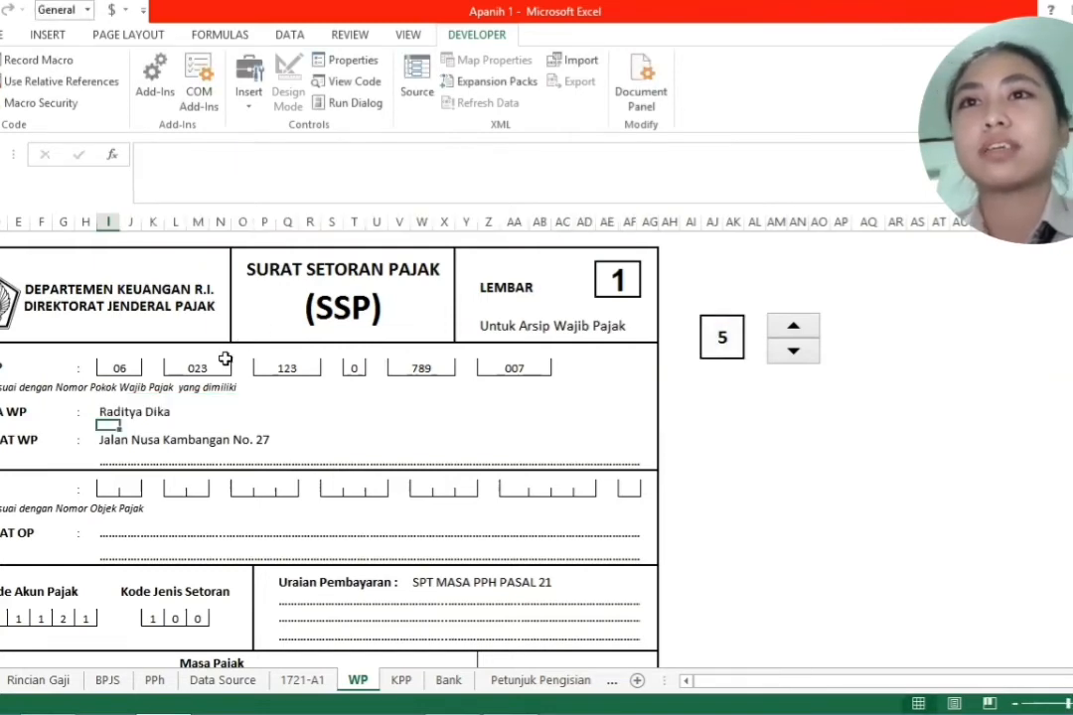
pyautogui.click(115, 435)
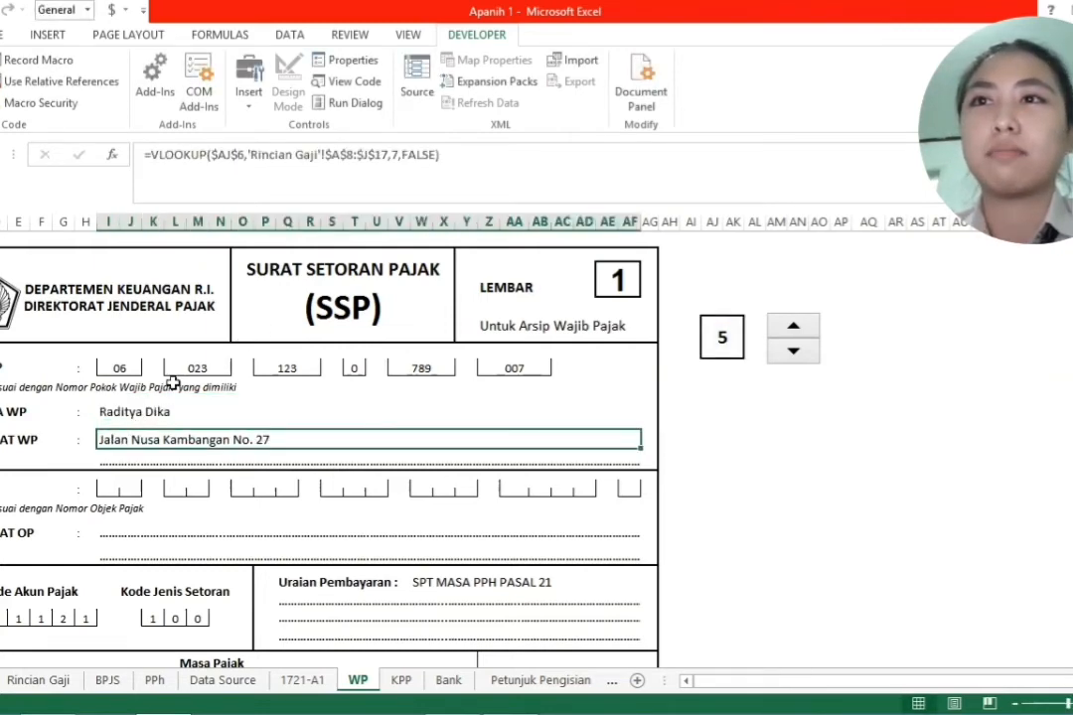
pyautogui.click(136, 405)
# Step: Highlight the selector cell and cycle its number up and down to demonstrate switching taxpayers, ending on 6
pyautogui.moveTo(668, 304); pyautogui.dragTo(764, 375)
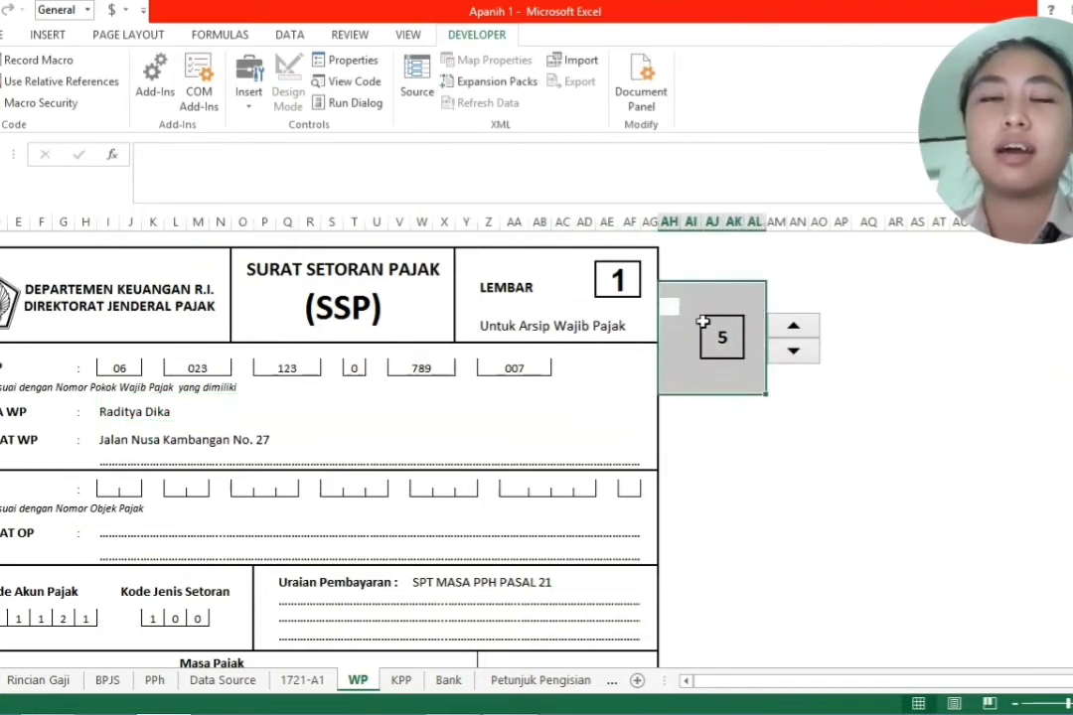
pyautogui.click(802, 401)
pyautogui.click(795, 355)
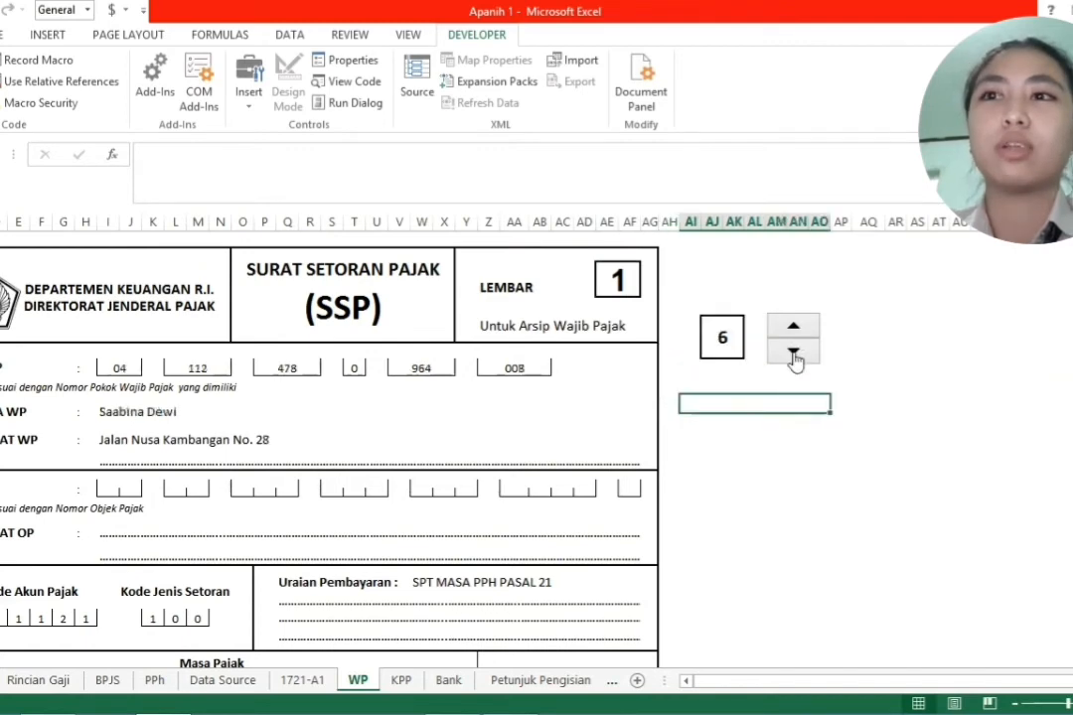
pyautogui.click(795, 354)
pyautogui.click(795, 328)
pyautogui.click(795, 352)
pyautogui.click(795, 354)
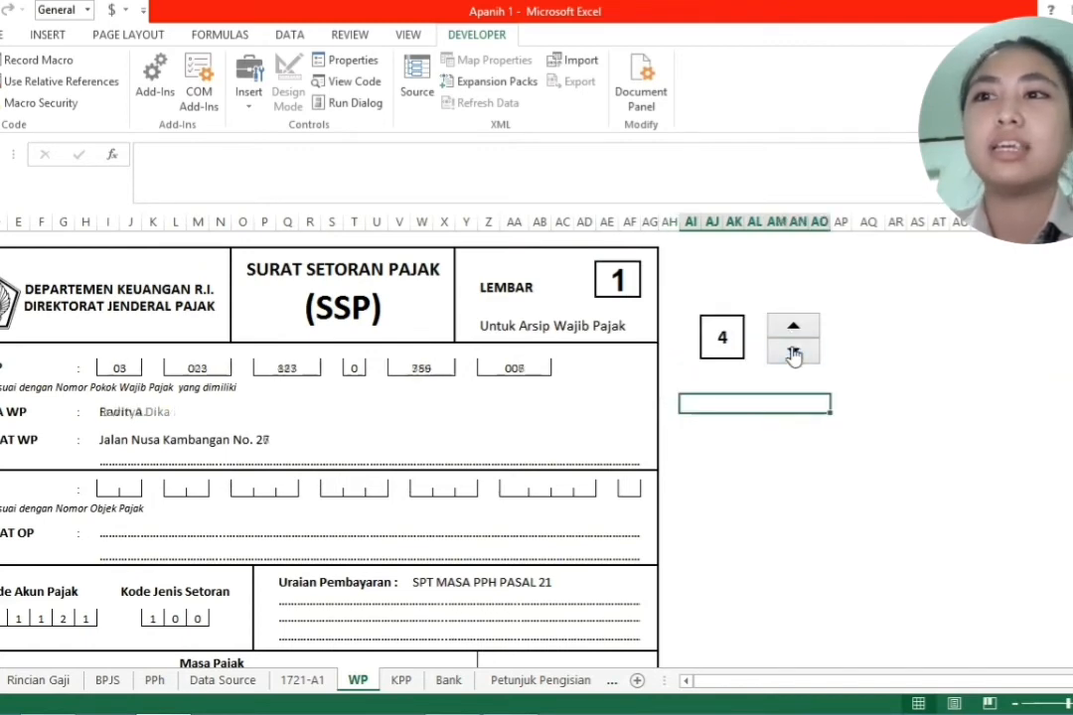
pyautogui.click(794, 326)
pyautogui.click(794, 326)
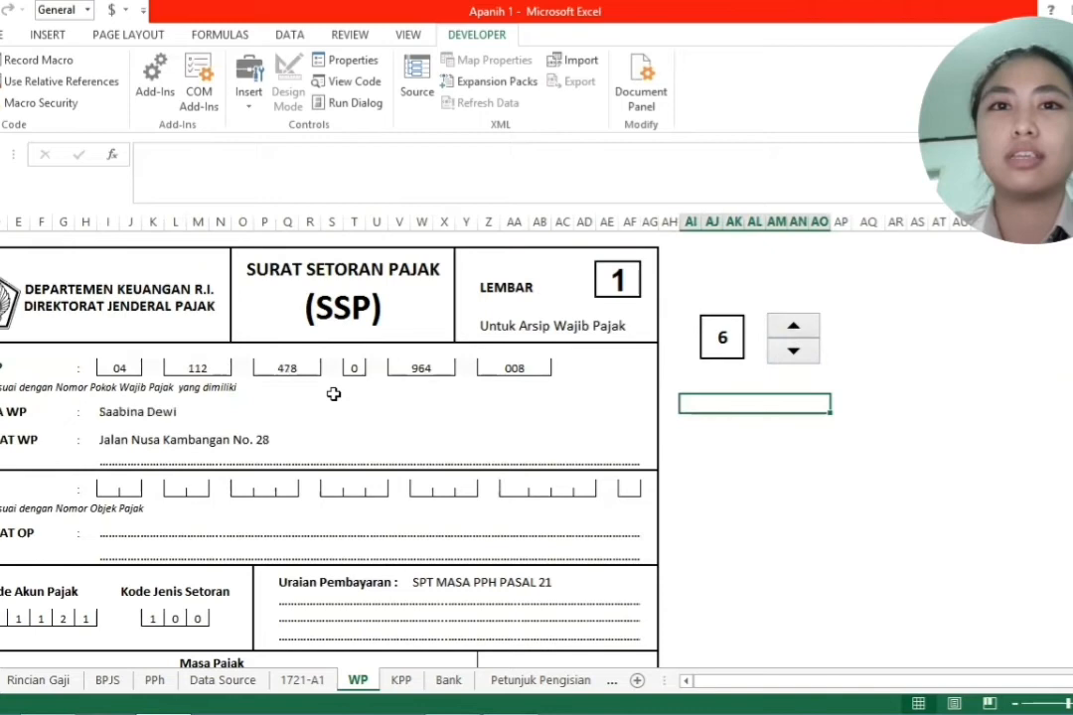
# Step: Examine the taxpayer address field's VLOOKUP formula, highlighting the whole formula and column index 7, and leave it unaltered
pyautogui.click(139, 435)
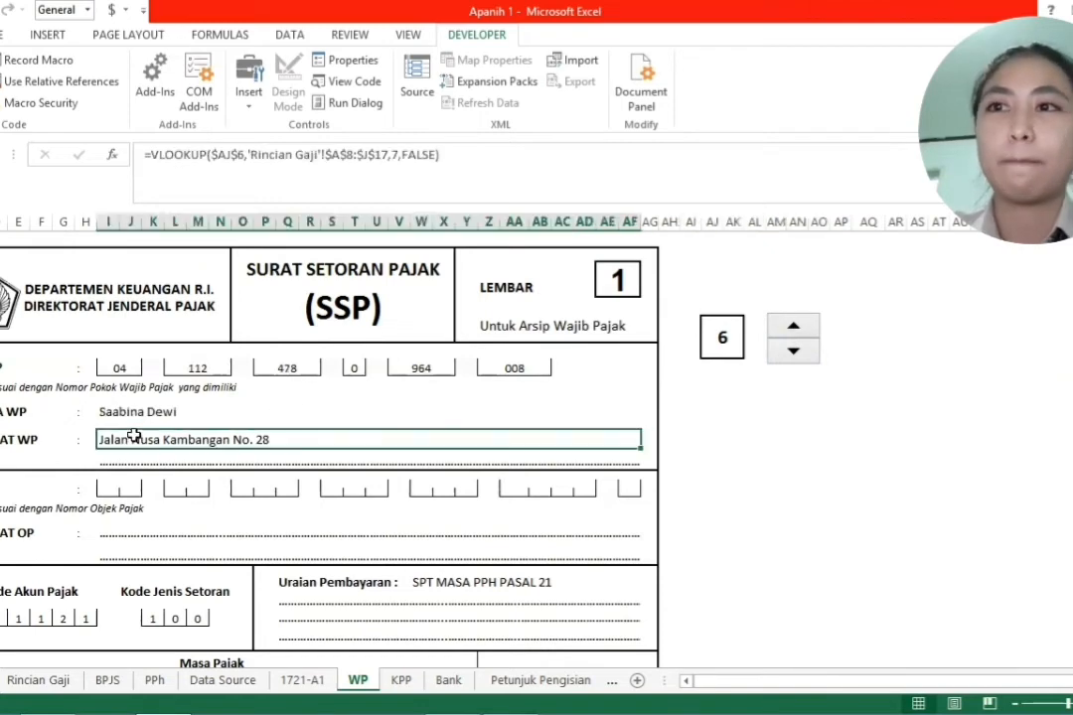
pyautogui.click(136, 151)
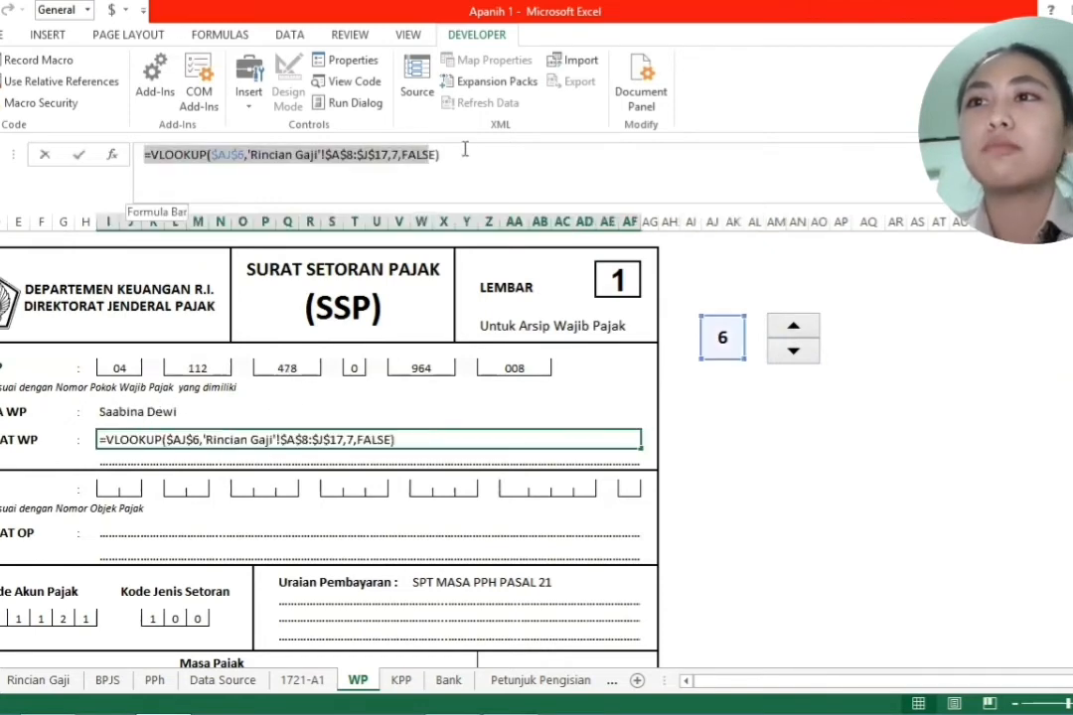
pyautogui.doubleClick(395, 156)
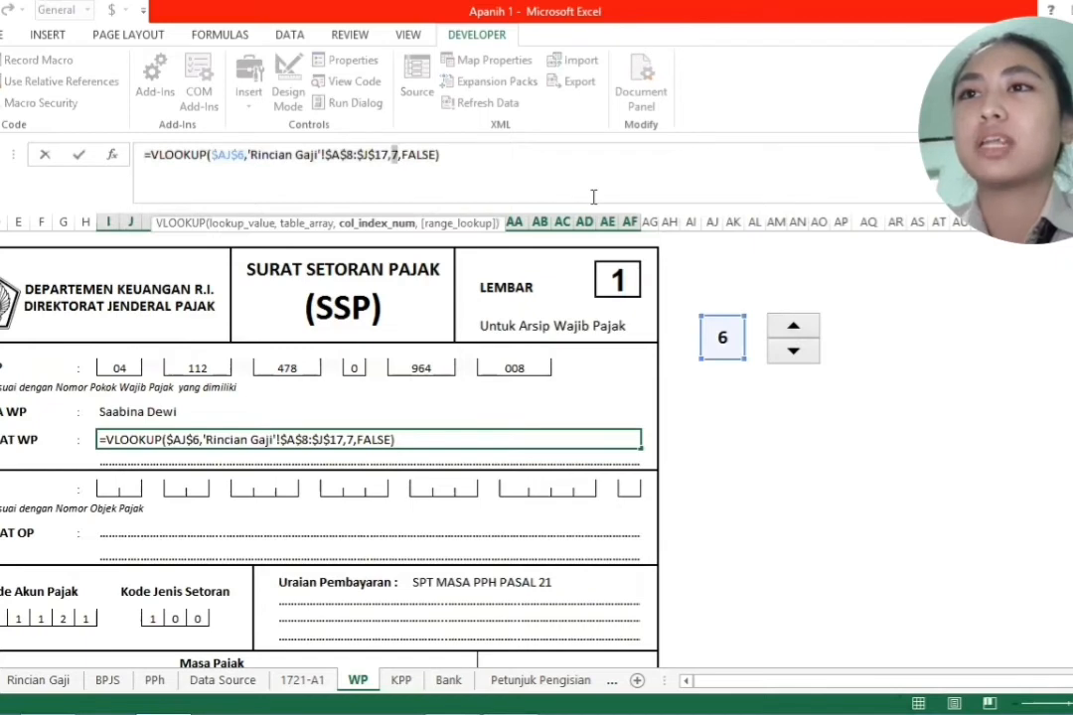
pyautogui.press('Return')
# Step: Review the Uraian Pembayaran entry SPT MASA PPH PASAL 21 and the x mark under Des in Masa Pajak
pyautogui.scroll(-2, 546, 426)
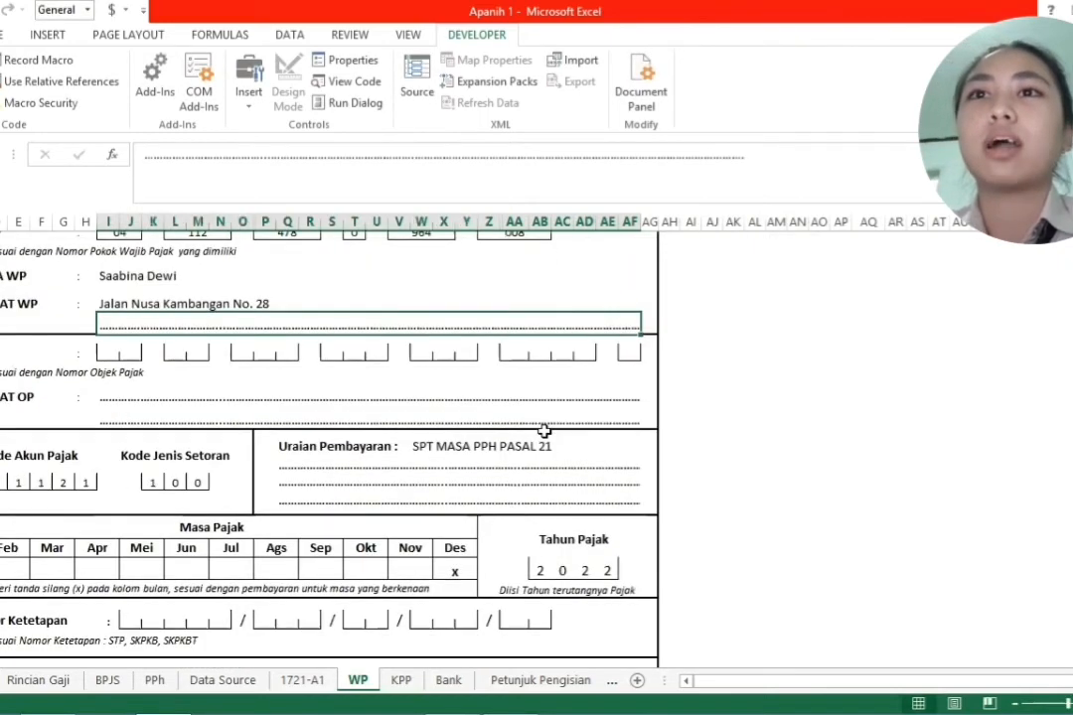
pyautogui.click(431, 445)
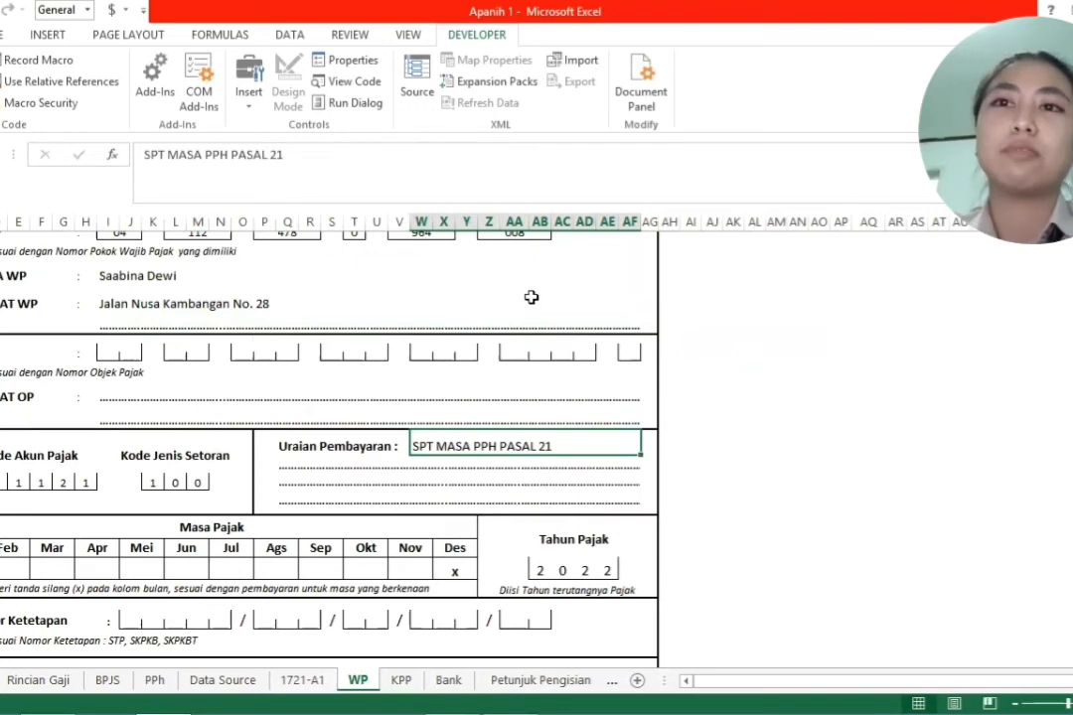
pyautogui.scroll(-2, 536, 293)
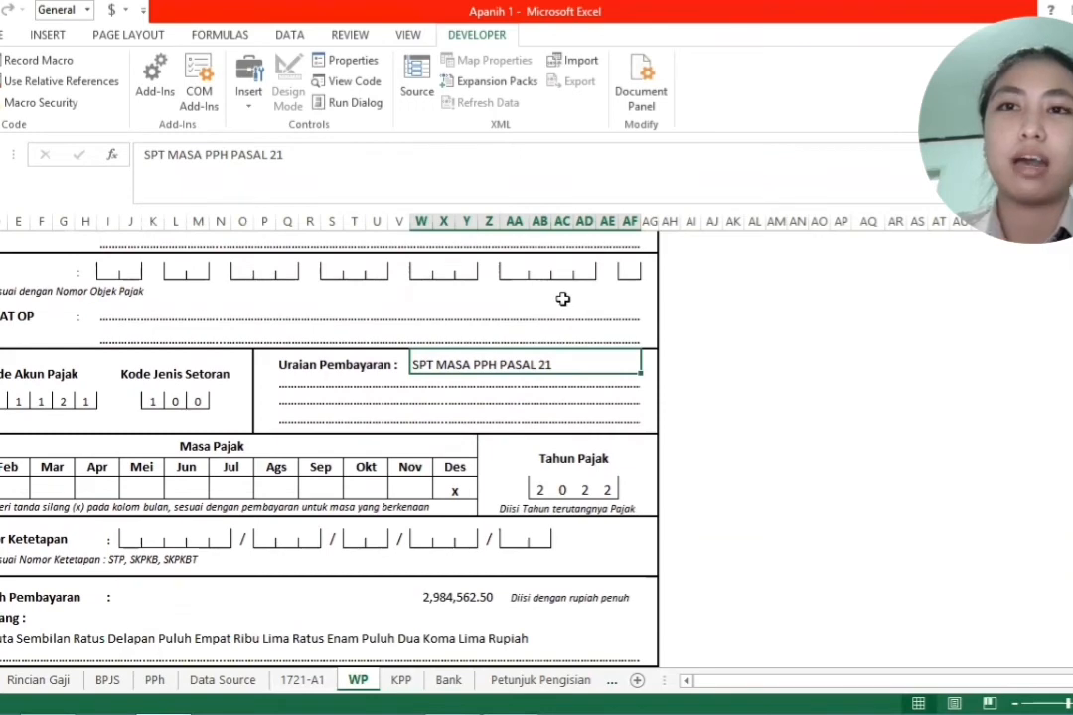
pyautogui.click(455, 490)
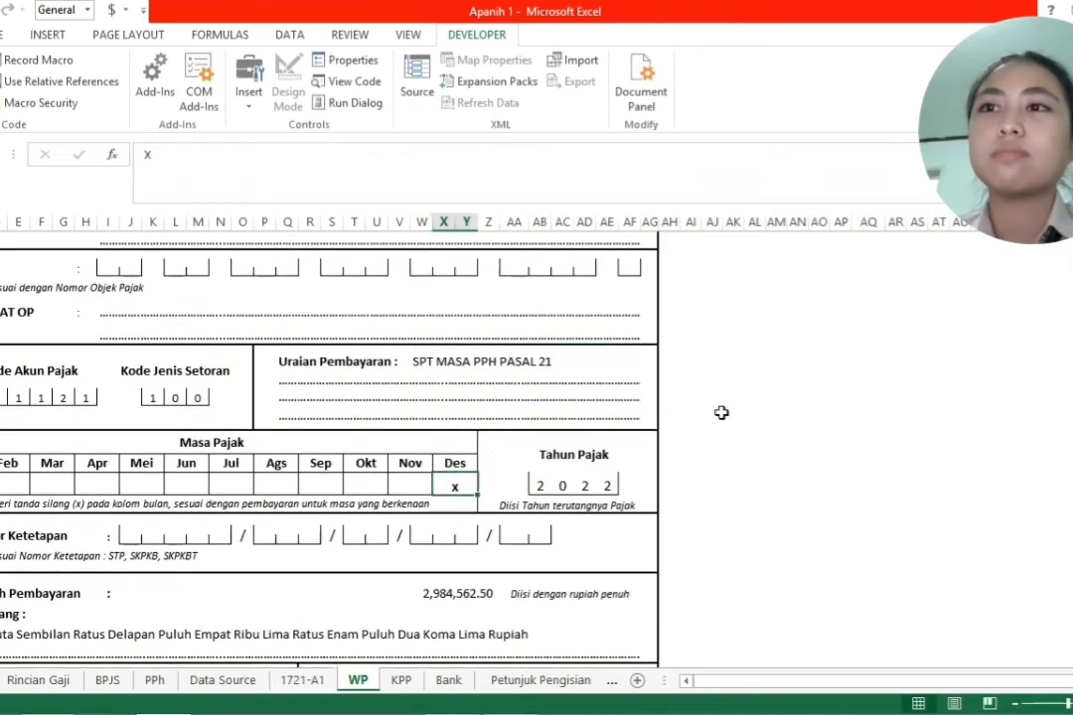
# Step: Examine the payment amount's VLOOKUP into the PPh sheet with column 24, and the PROPER and terbilang formula spelling the amount in Rupiah
pyautogui.scroll(-1, 719, 412)
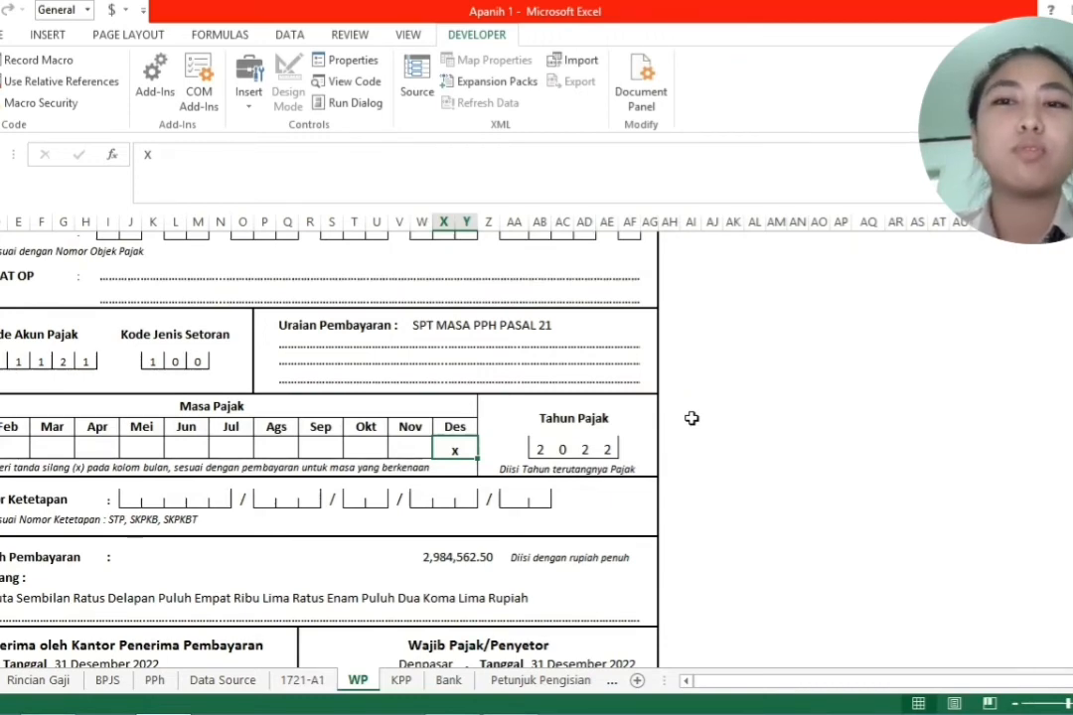
pyautogui.scroll(-2, 692, 418)
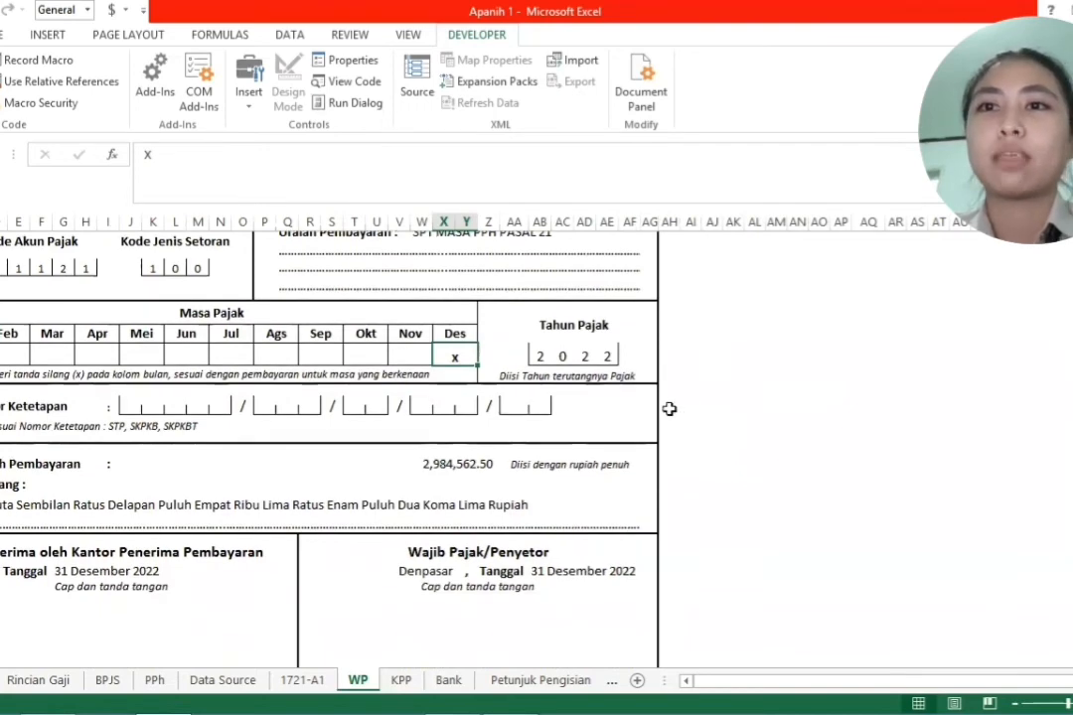
pyautogui.scroll(-1, 483, 408)
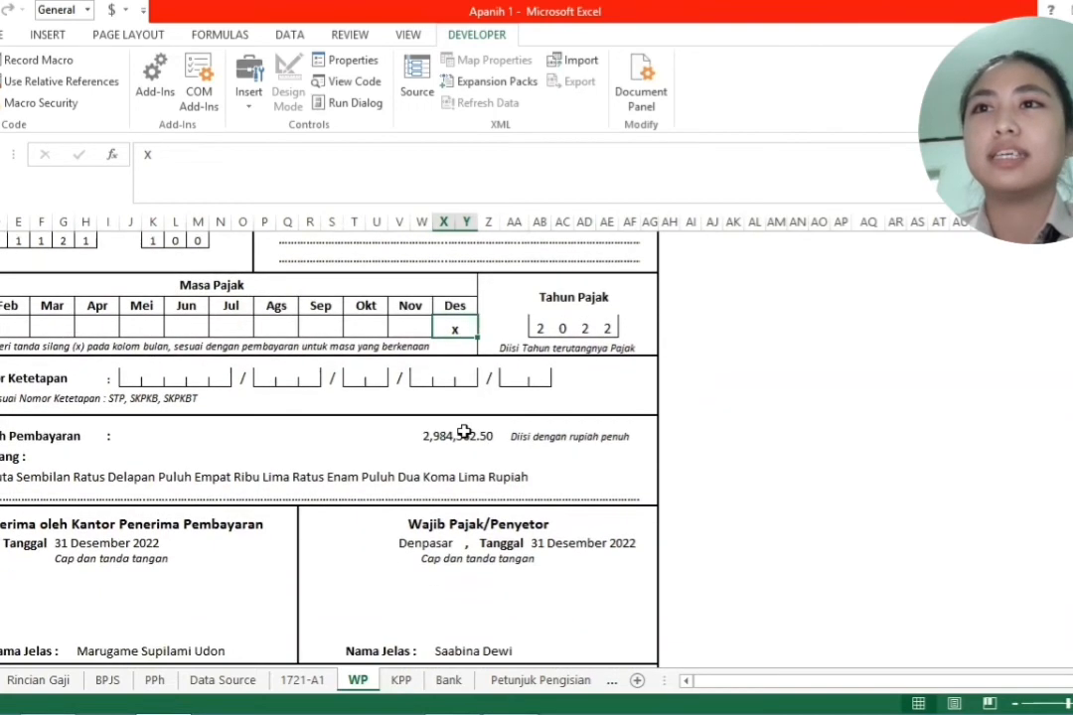
pyautogui.click(486, 437)
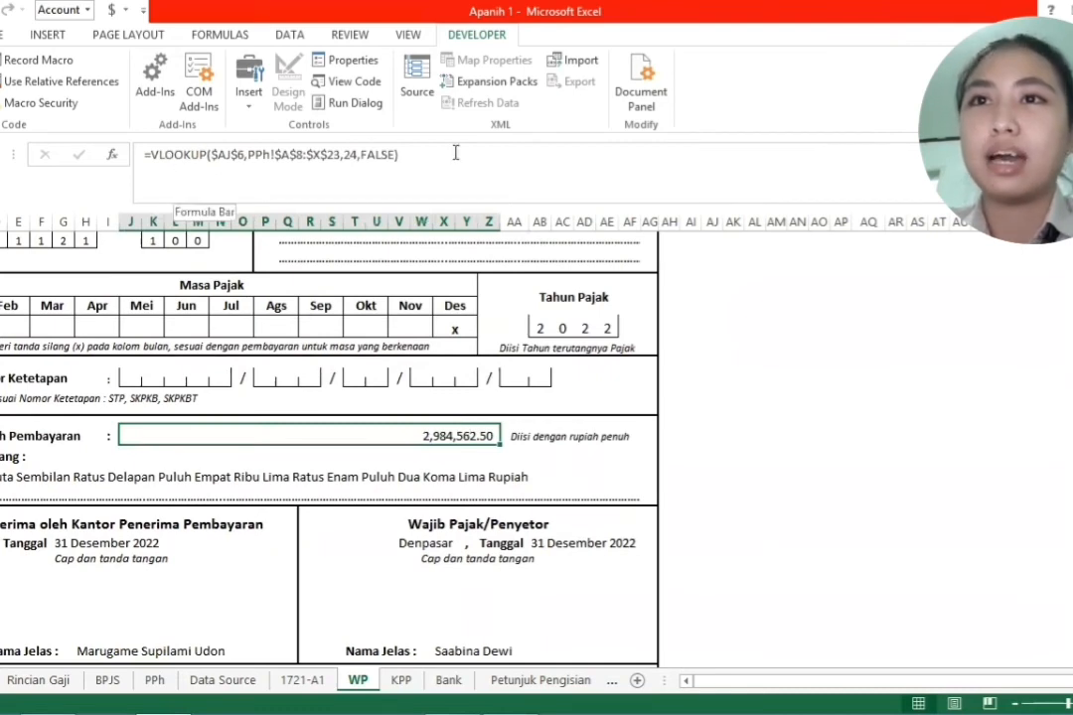
pyautogui.doubleClick(357, 157)
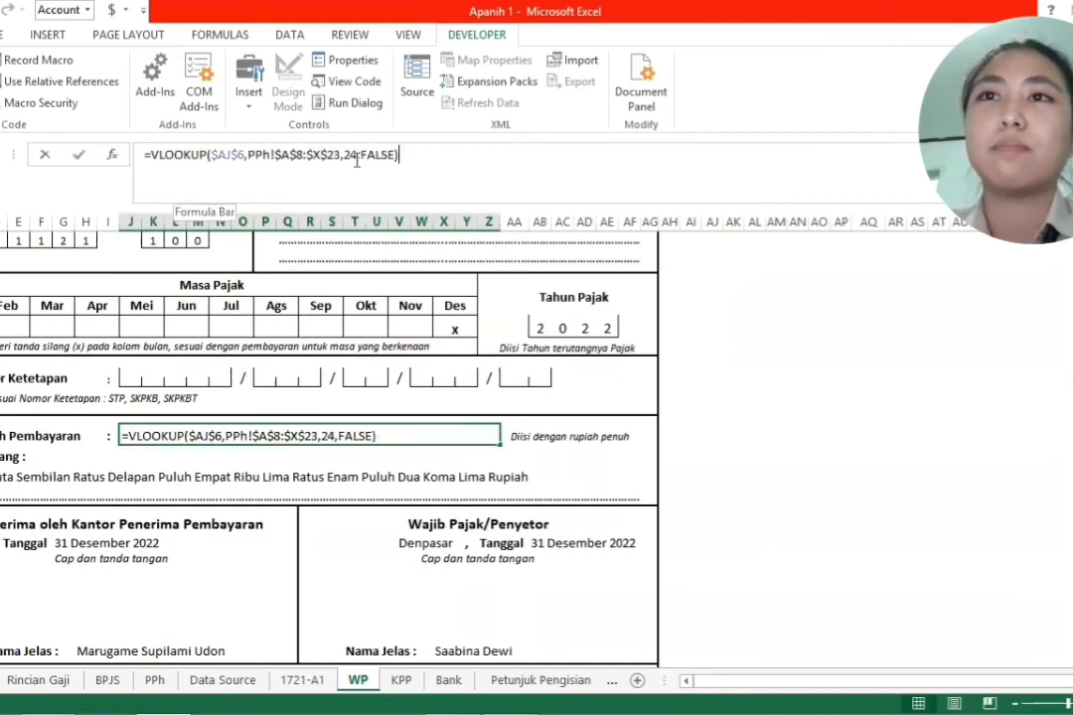
pyautogui.press('Return')
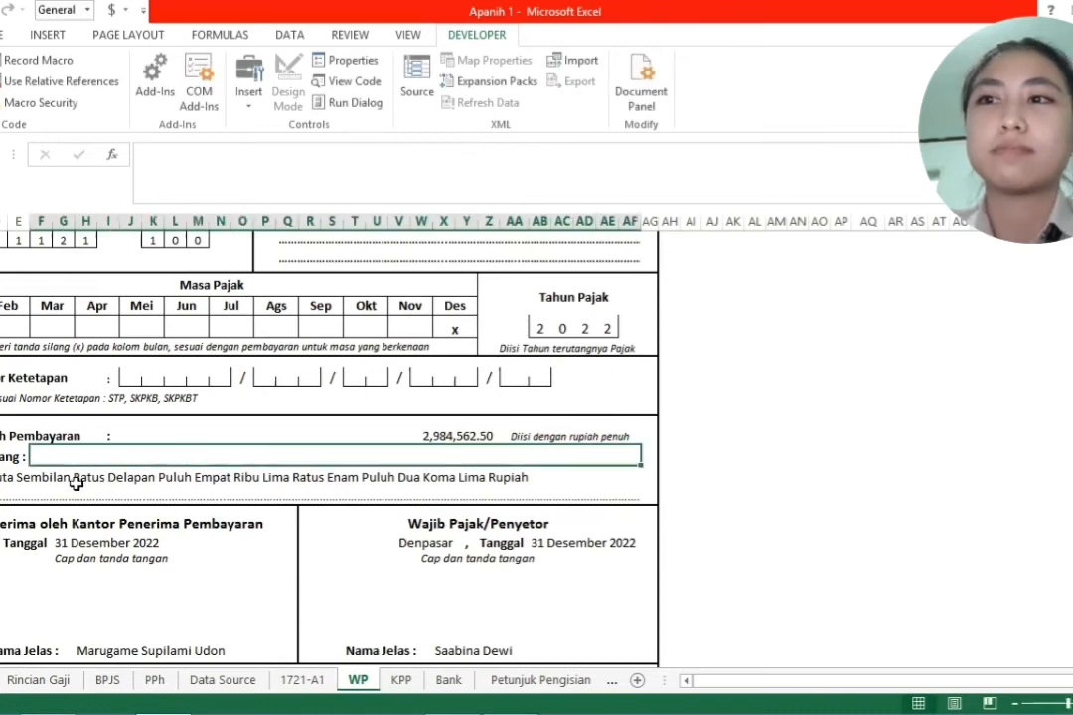
pyautogui.doubleClick(174, 155)
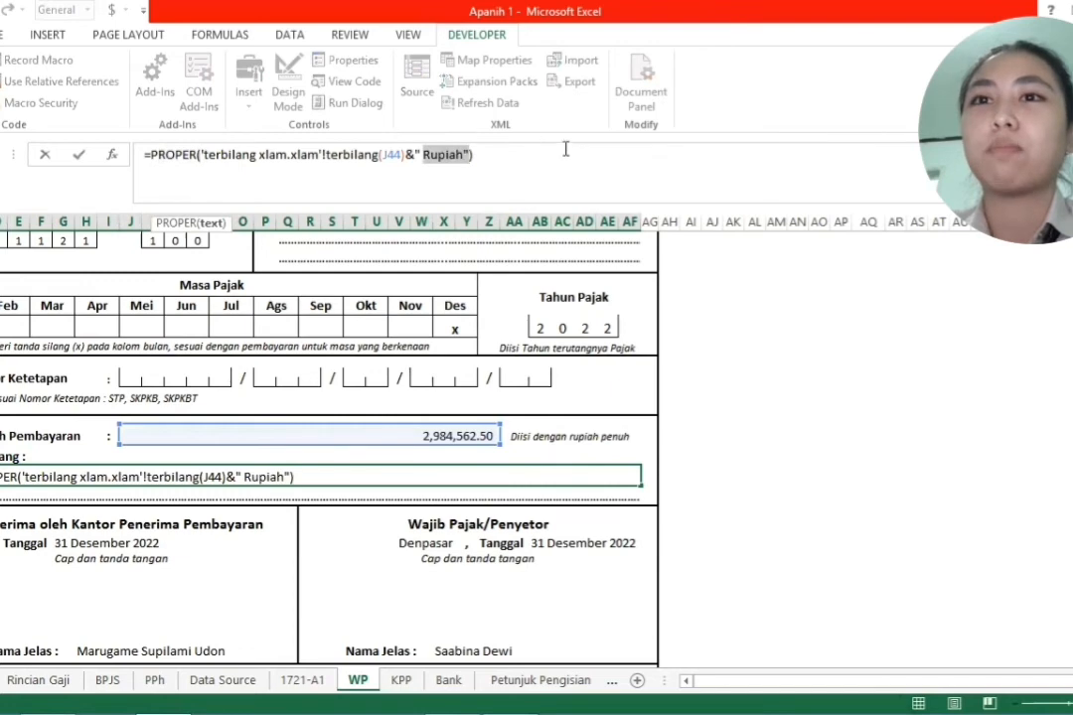
pyautogui.press('Return')
# Step: Review the signature section's entries: both dates, the place Denpasar, the receiving office's name, and the taxpayer name's reference to $I$12
pyautogui.scroll(-1, 542, 358)
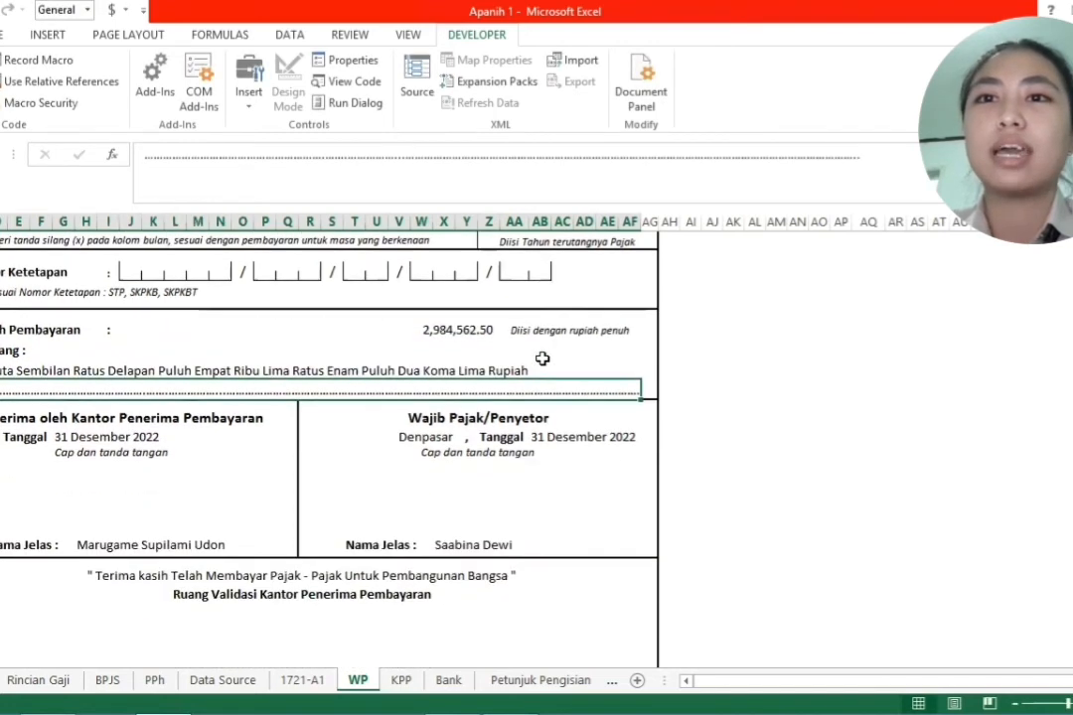
pyautogui.scroll(-1, 542, 359)
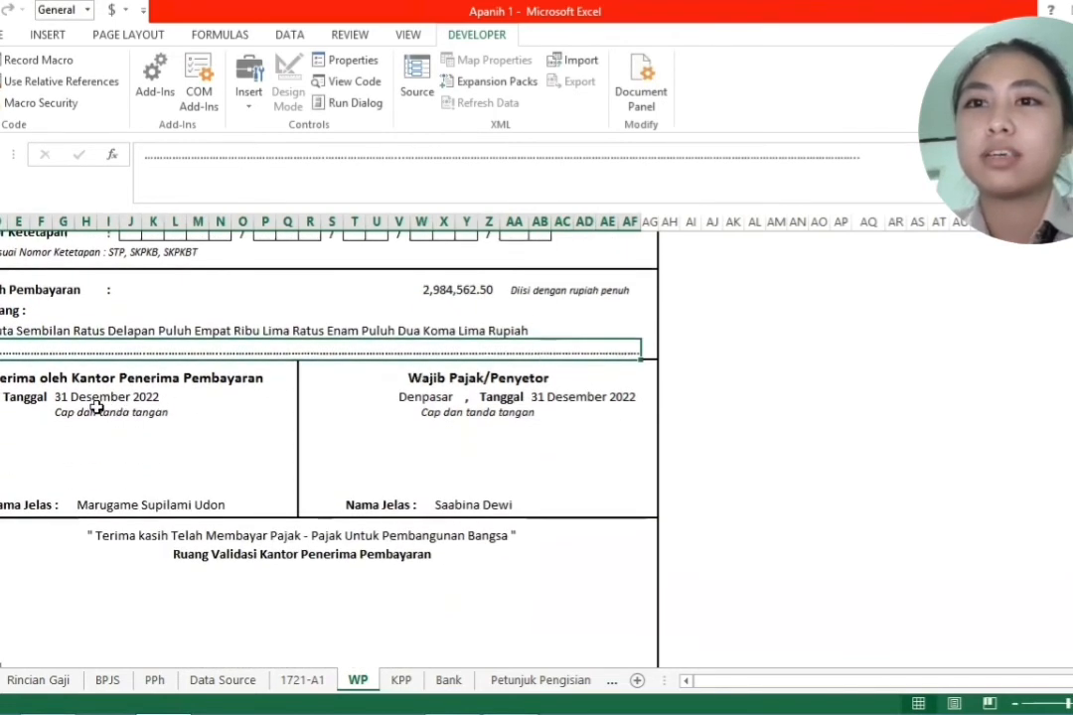
pyautogui.click(64, 397)
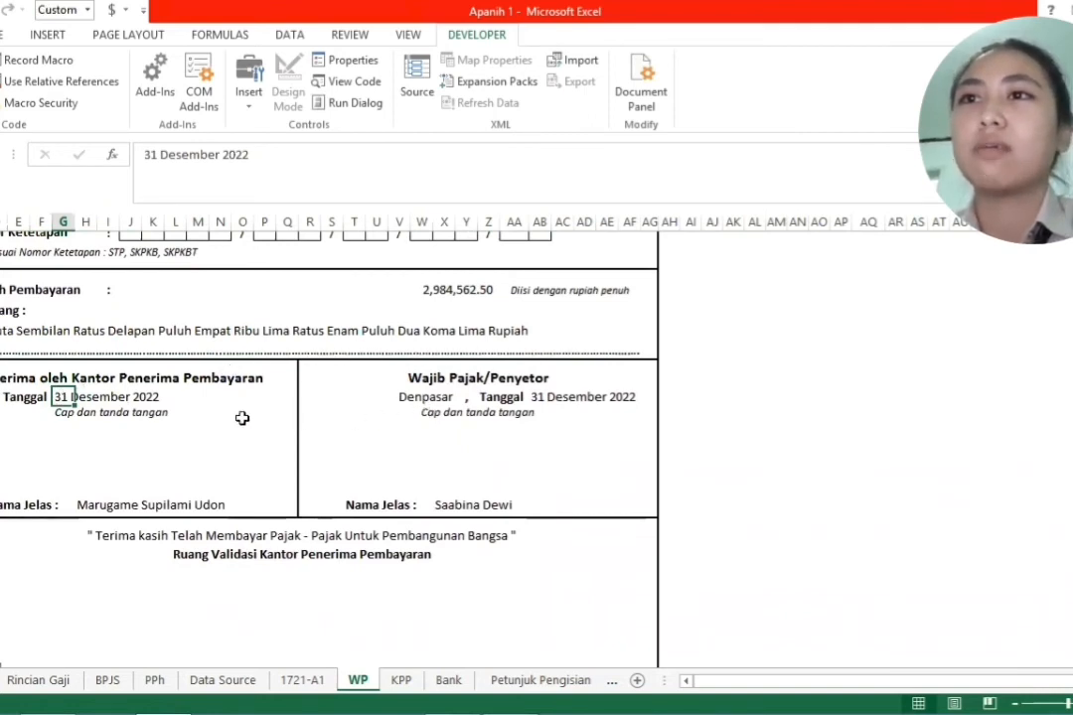
pyautogui.click(427, 395)
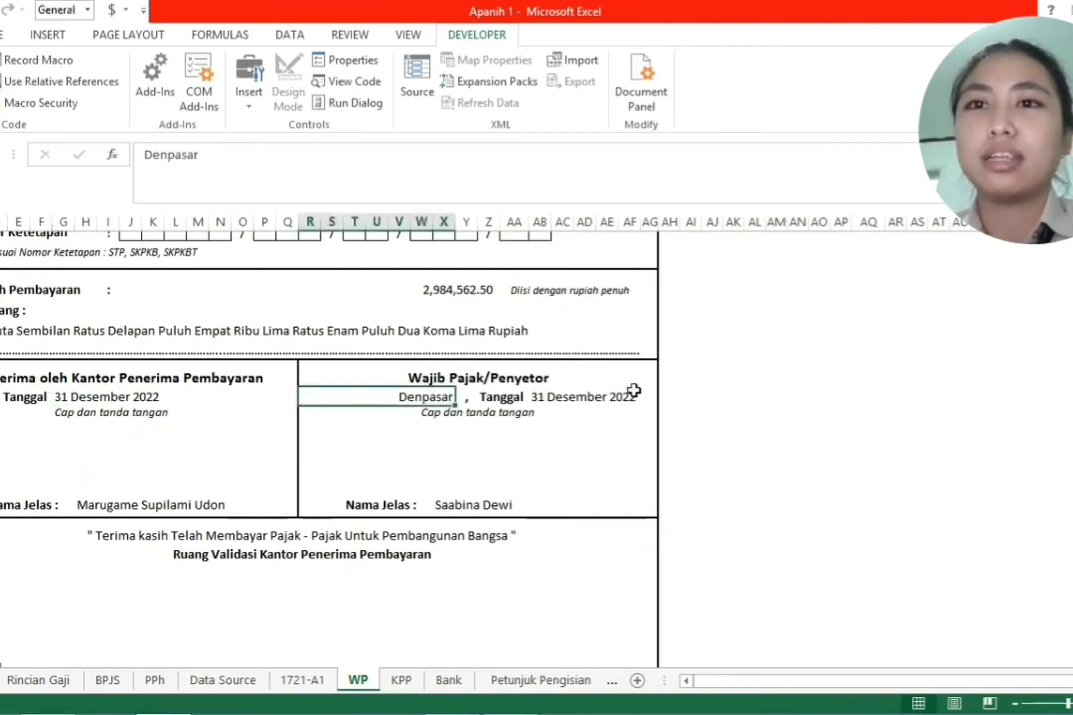
pyautogui.click(543, 397)
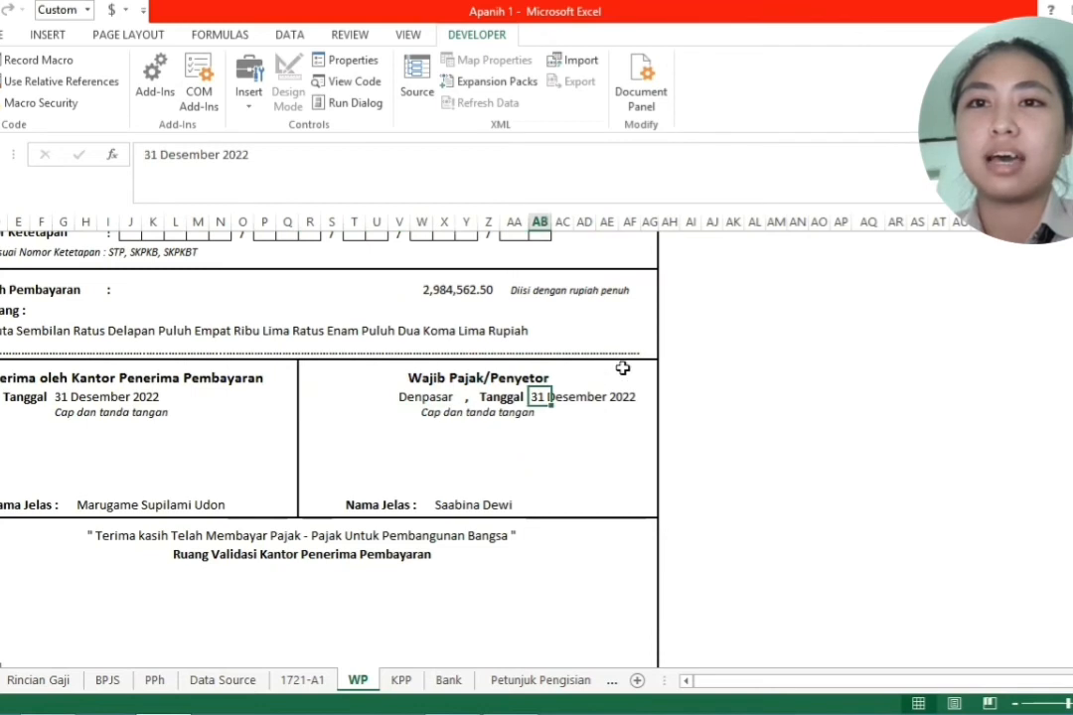
pyautogui.click(87, 503)
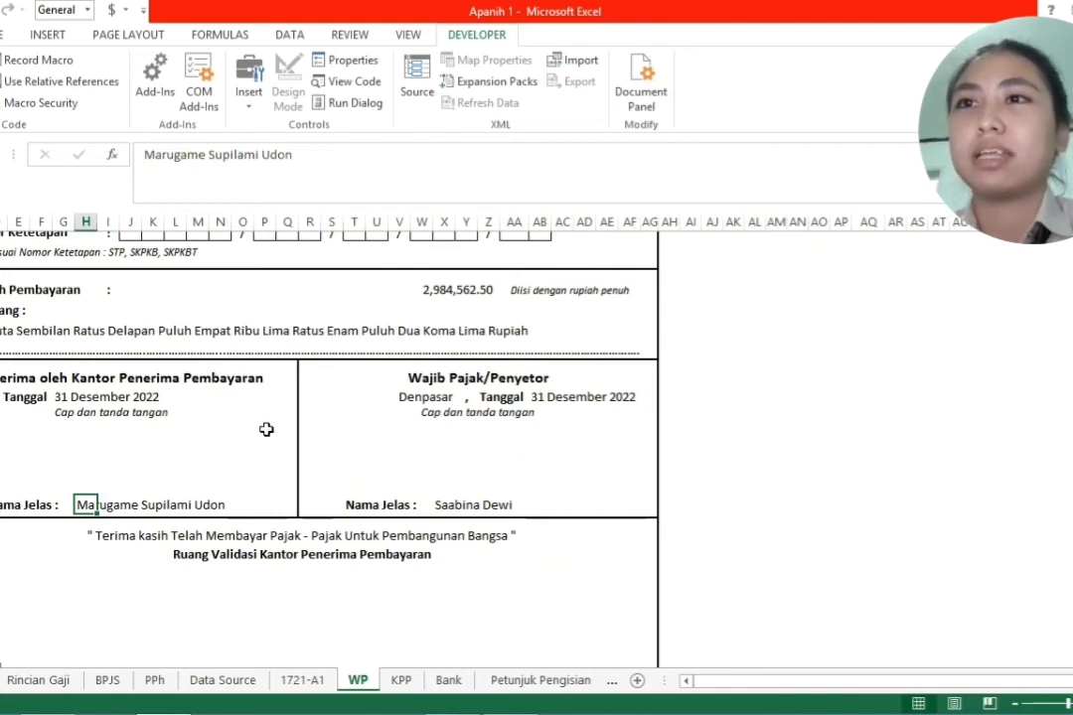
pyautogui.click(452, 505)
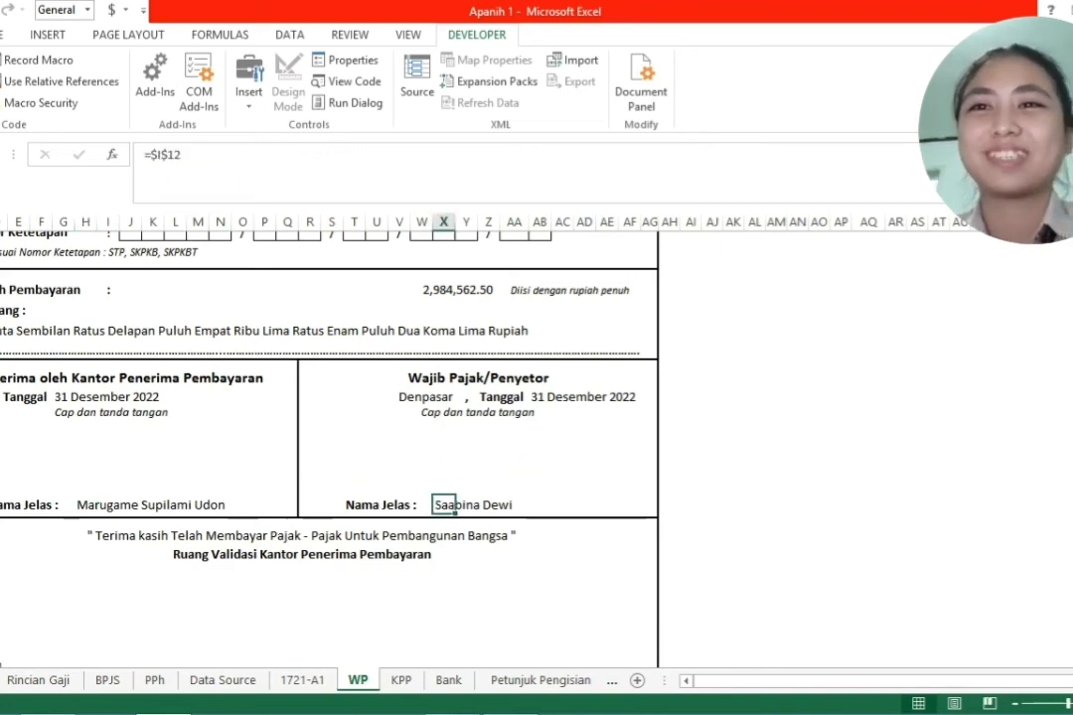
# Step: Trace the signature name's $I$12 reference to the taxpayer name field on the WP slip and leave the formula unaltered
pyautogui.scroll(10, 427, 225)
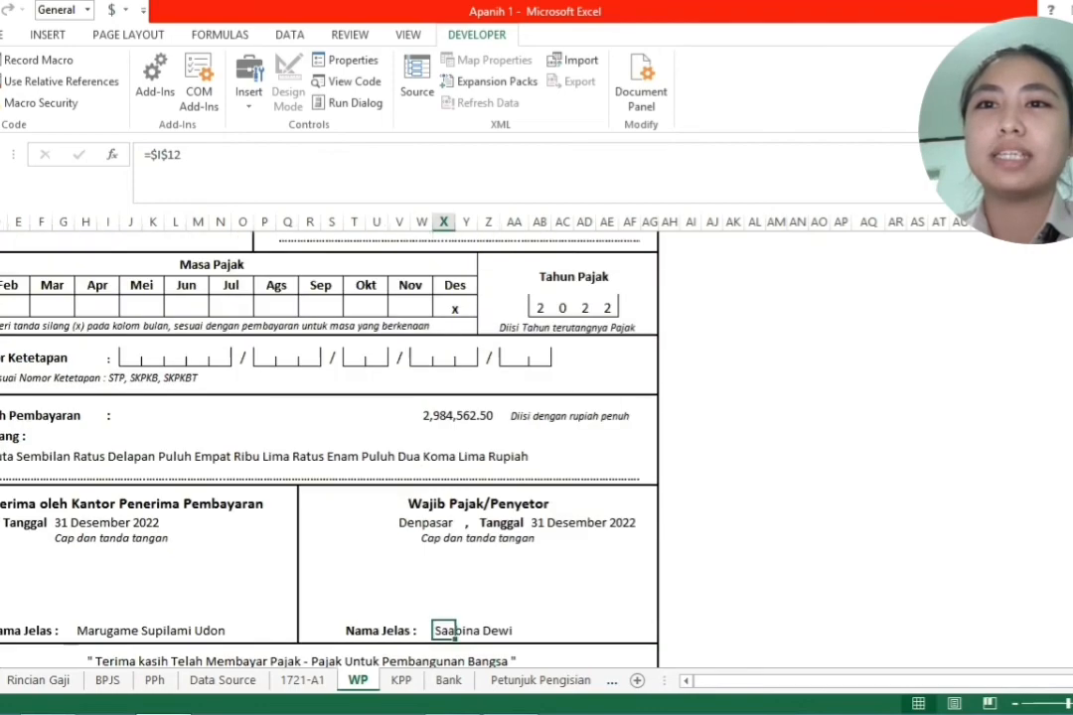
pyautogui.click(195, 153)
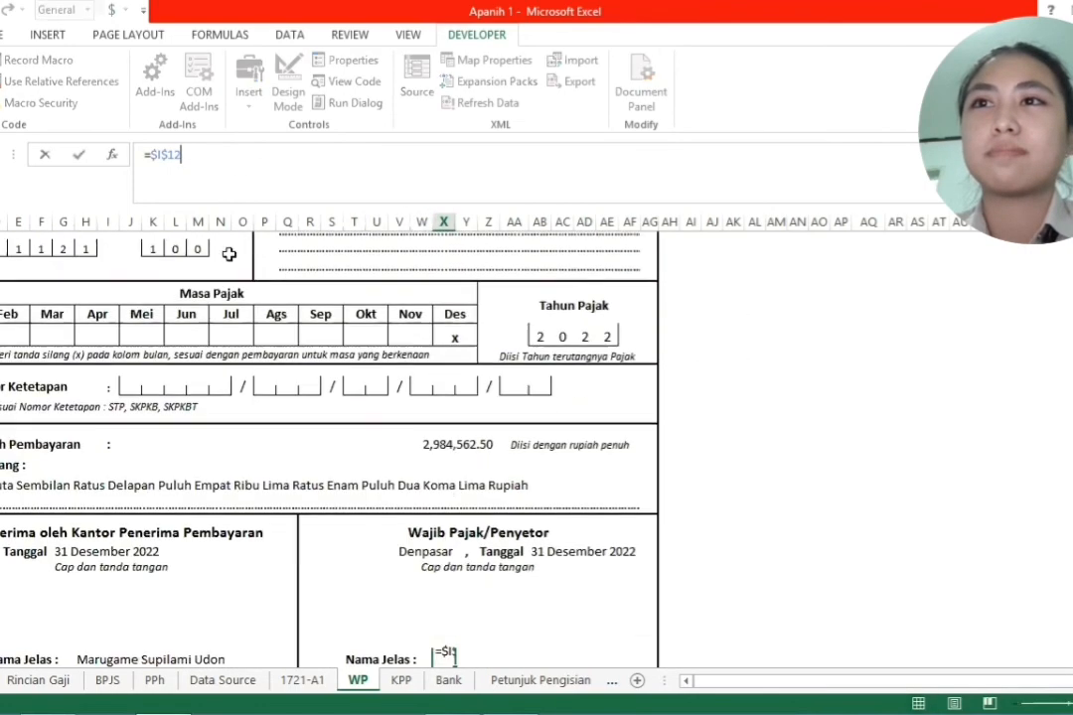
pyautogui.scroll(5, 726, 269)
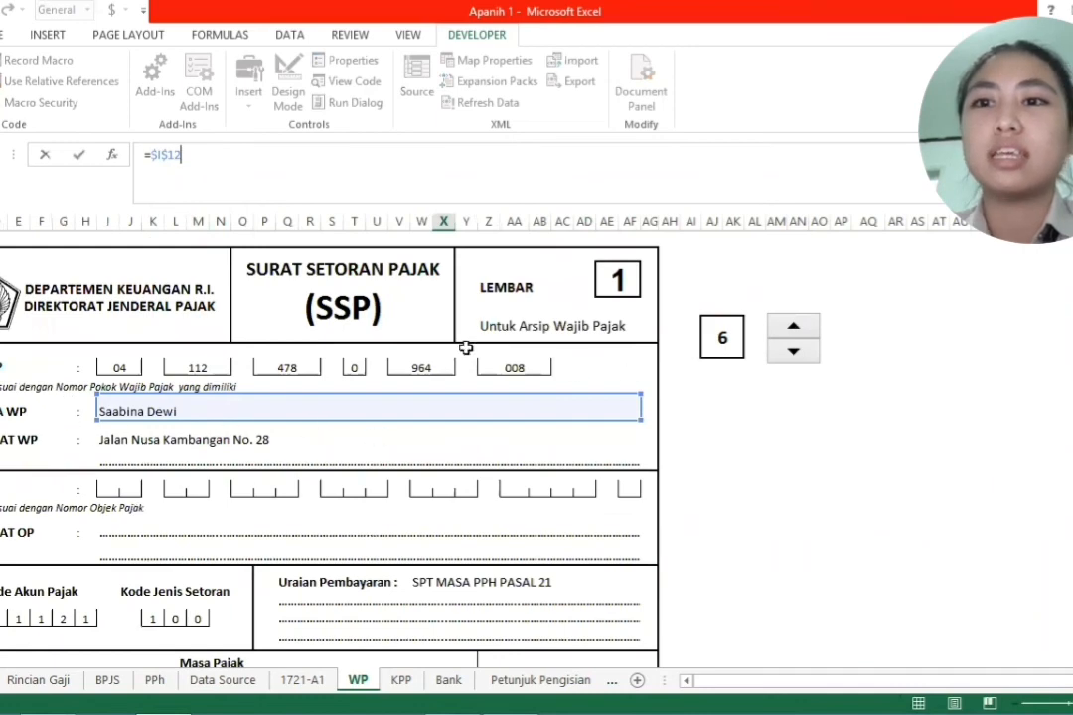
pyautogui.press('Return')
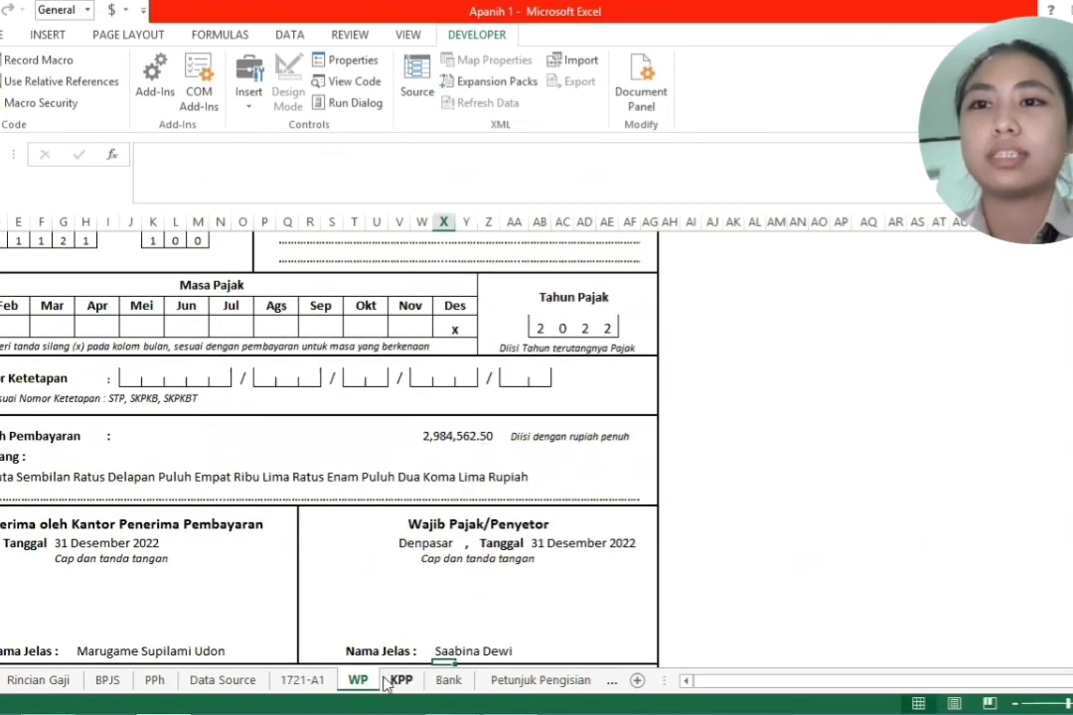
# Step: Open the KPP sheet and examine the formula in each segment of the taxpayer number
pyautogui.click(395, 680)
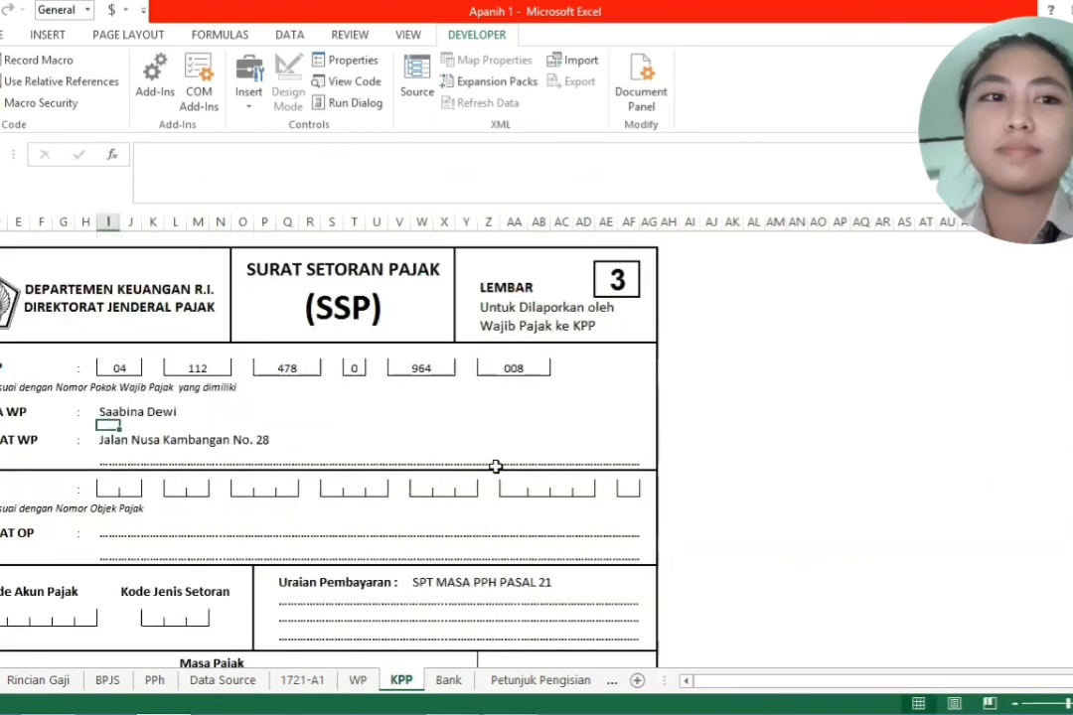
pyautogui.scroll(-1, 450, 448)
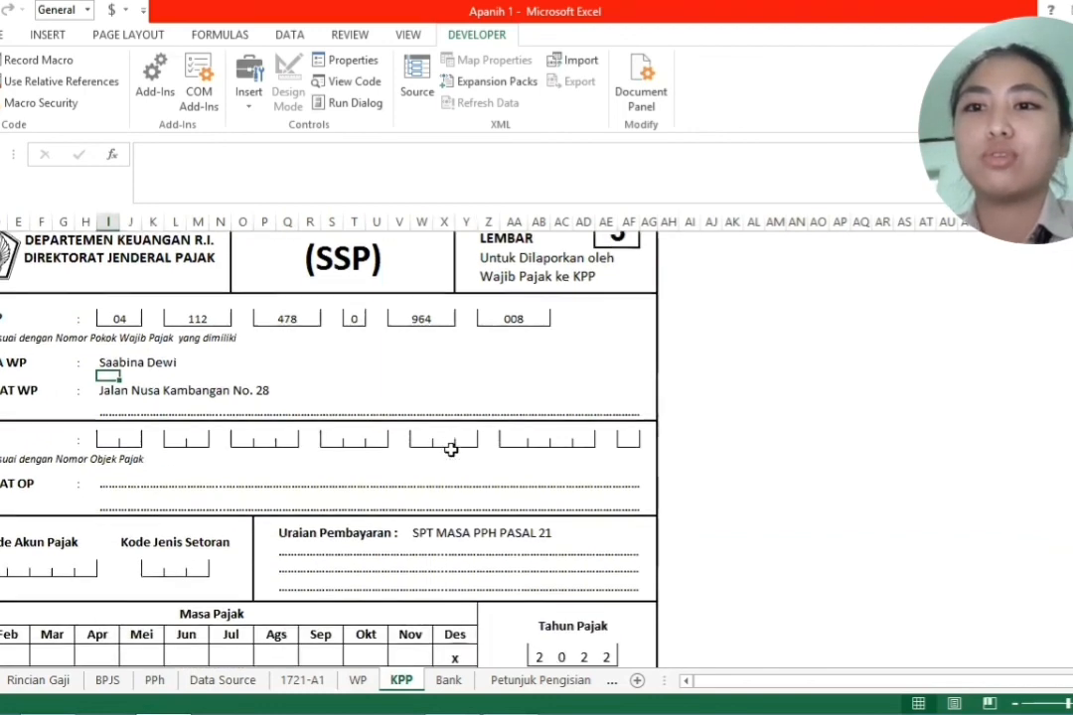
pyautogui.scroll(1, 447, 449)
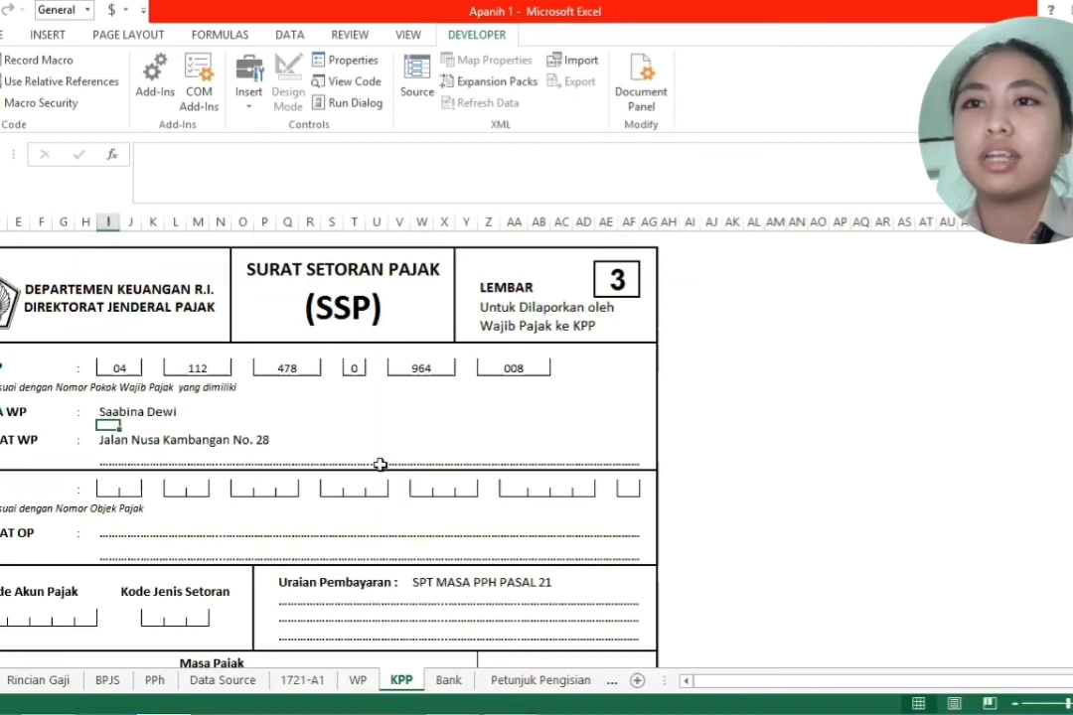
pyautogui.click(120, 368)
pyautogui.click(194, 368)
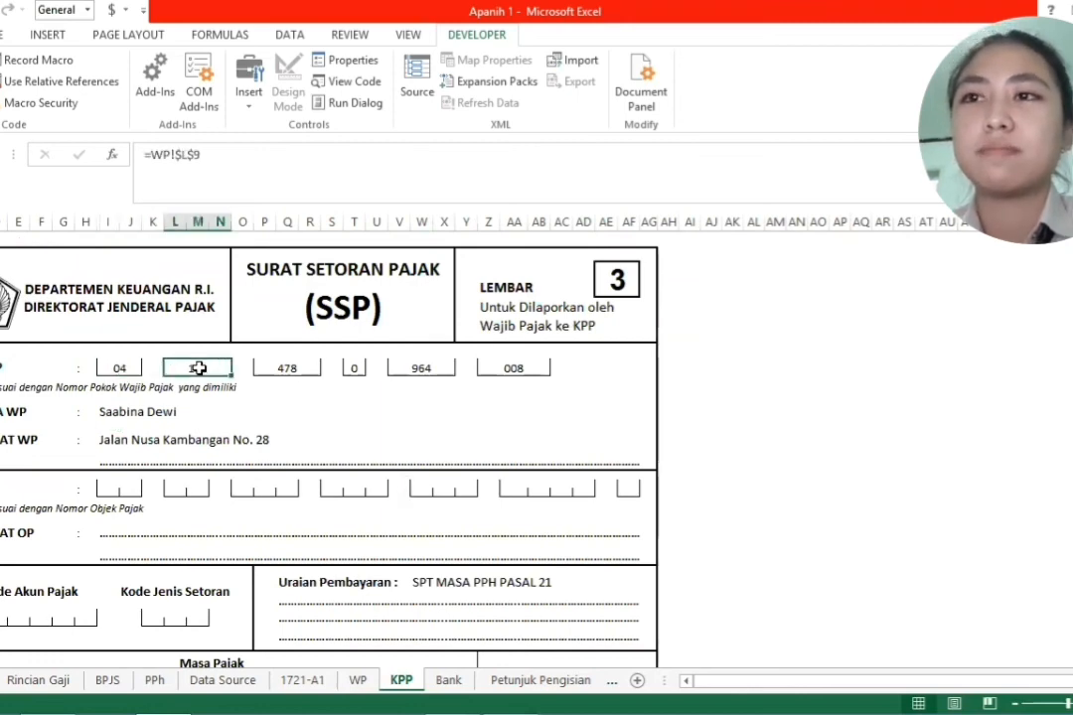
pyautogui.click(287, 367)
pyautogui.click(354, 367)
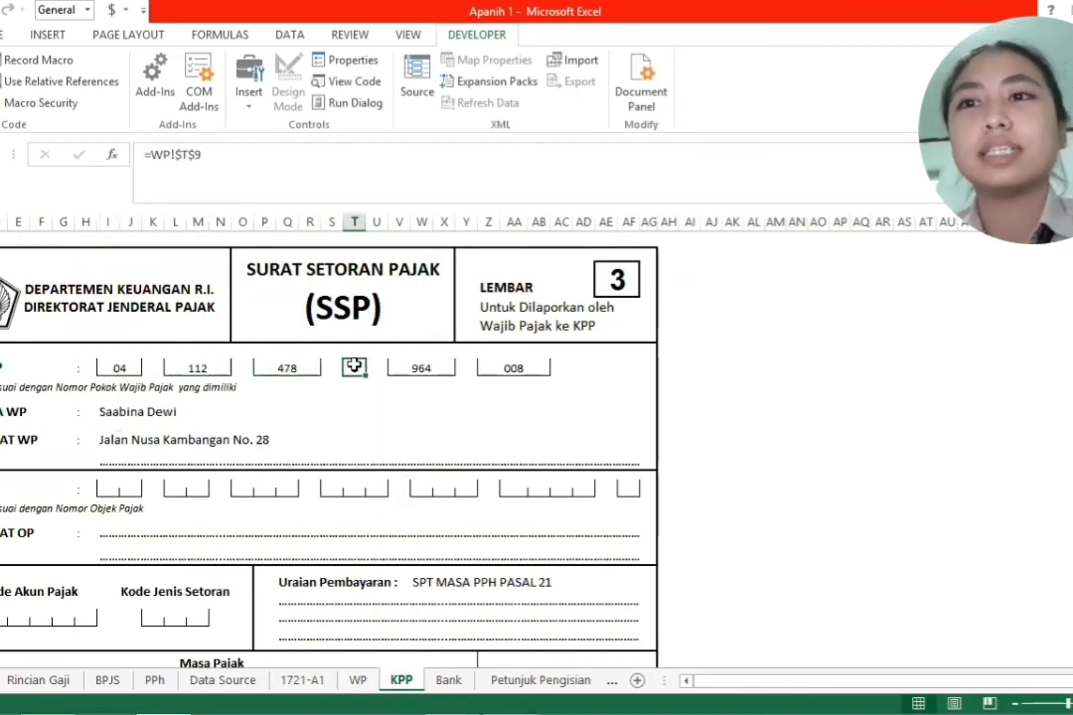
pyautogui.click(437, 367)
pyautogui.click(512, 367)
# Step: Examine the formulas in the KPP slip's taxpayer name and address fields, and look over the payment description and tax period
pyautogui.click(132, 407)
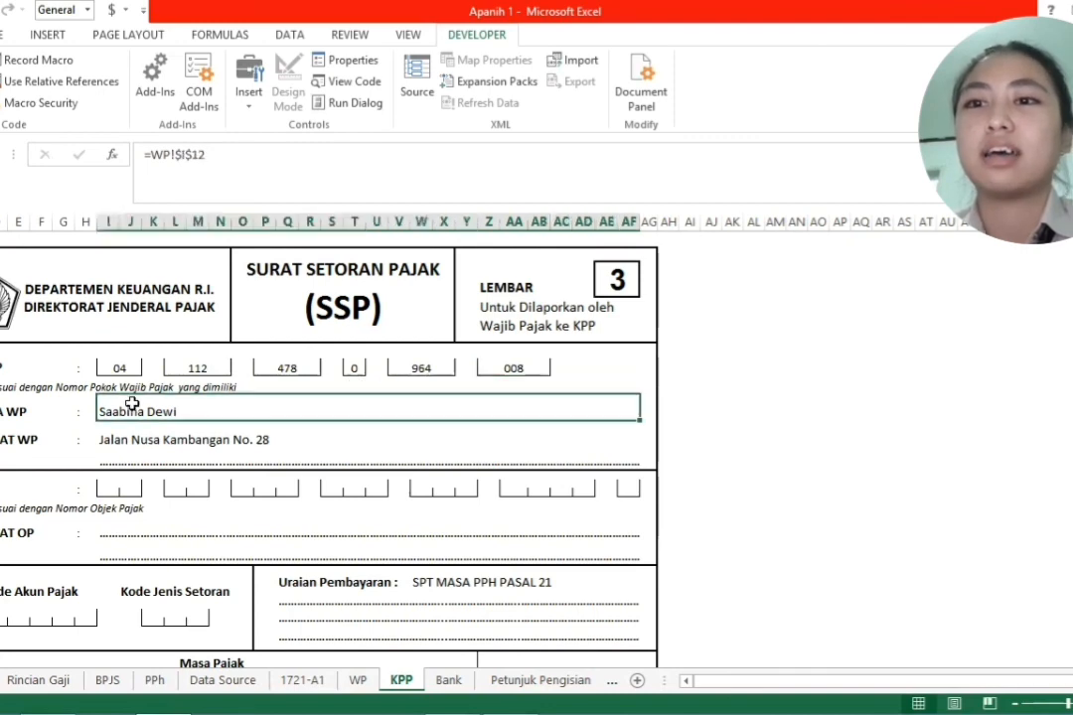
pyautogui.click(257, 438)
pyautogui.scroll(-1, 398, 429)
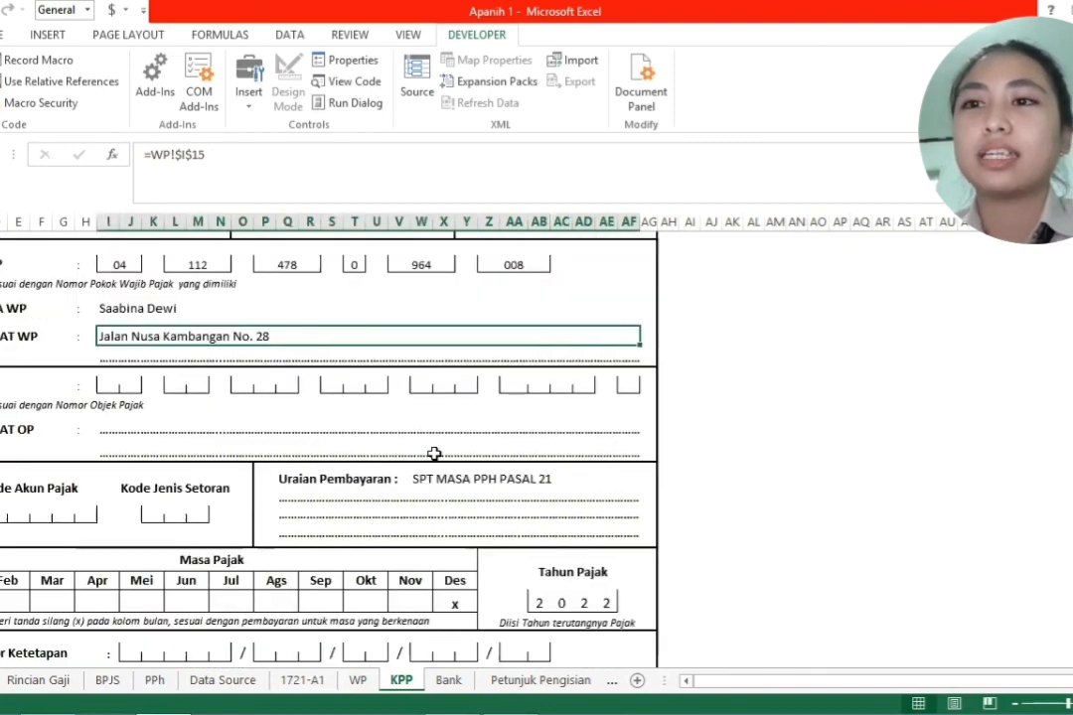
pyautogui.scroll(-1, 433, 459)
# Step: Open the Bank sheet and view its payment slip from the heading
pyautogui.click(449, 680)
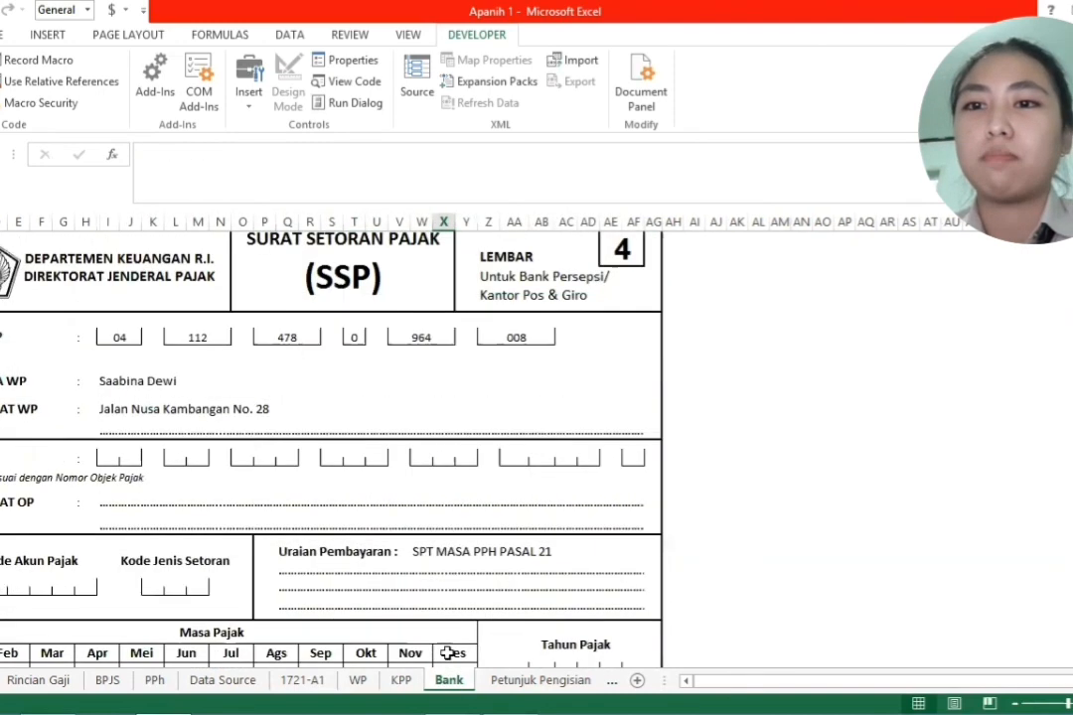
pyautogui.scroll(1, 713, 453)
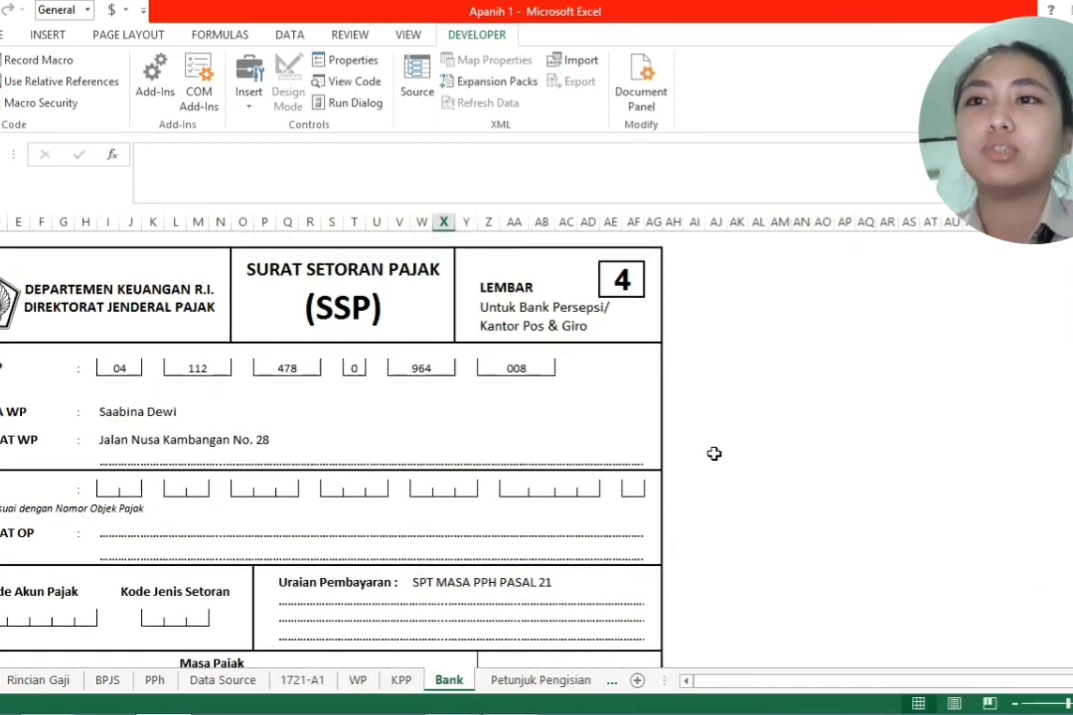